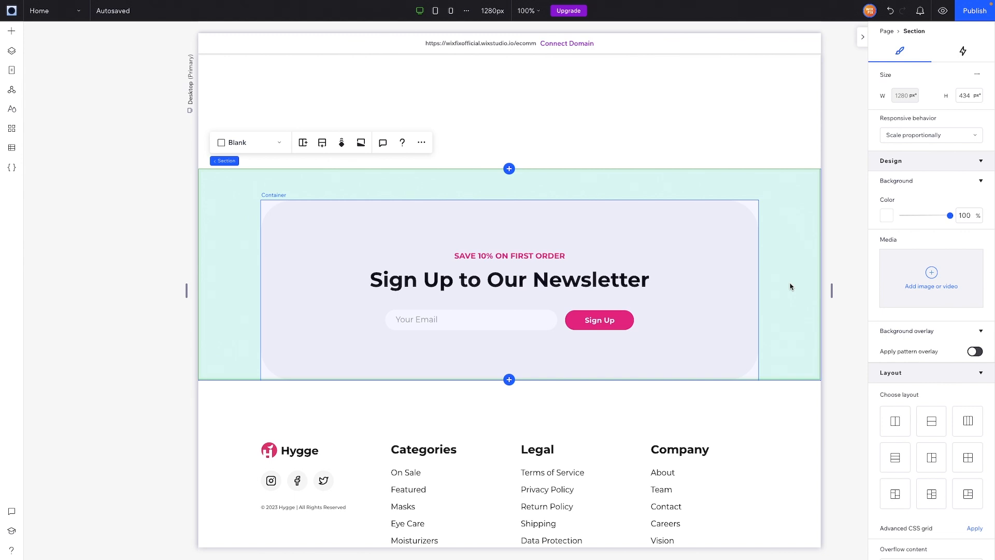
scroll(790, 287, "down", 2)
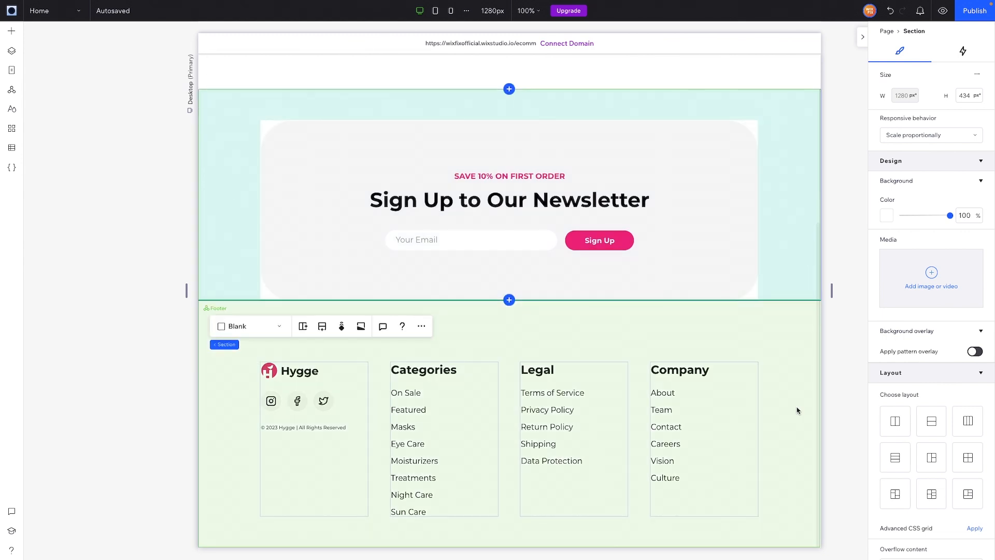
scroll(797, 410, "up", 1)
scroll(798, 409, "up", 3)
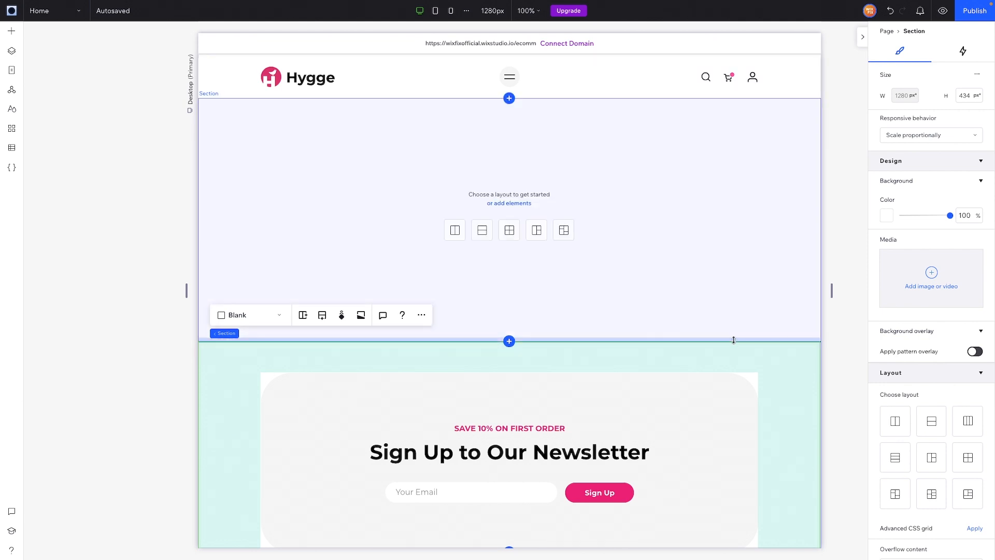
scroll(767, 451, "down", 4)
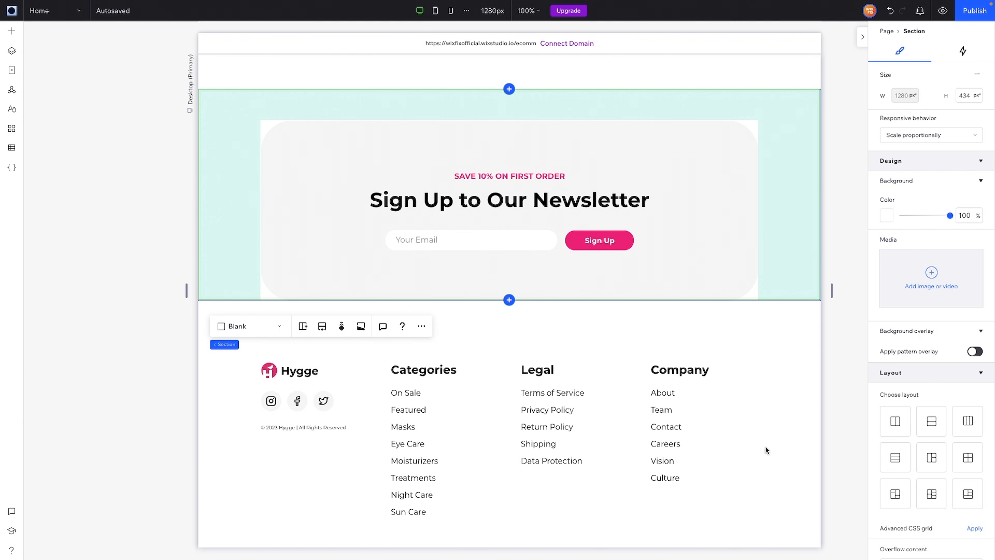
Set the height of the empty section below the header to 700 px.
scroll(767, 450, "up", 4)
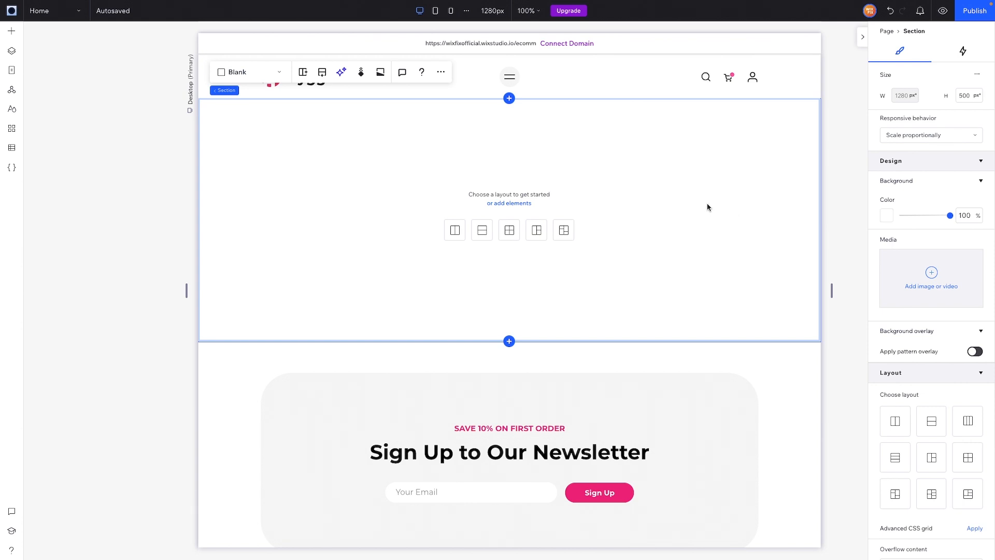
left_click(972, 97)
type("700")
key("Return")
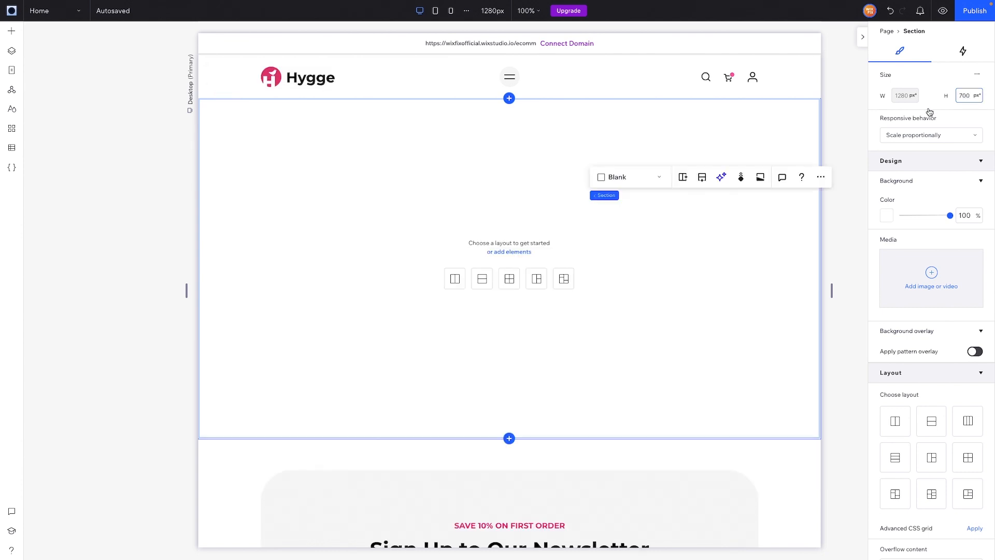
Set the empty section's left and right padding to 10% each.
scroll(892, 334, "down", 1)
scroll(891, 334, "down", 4)
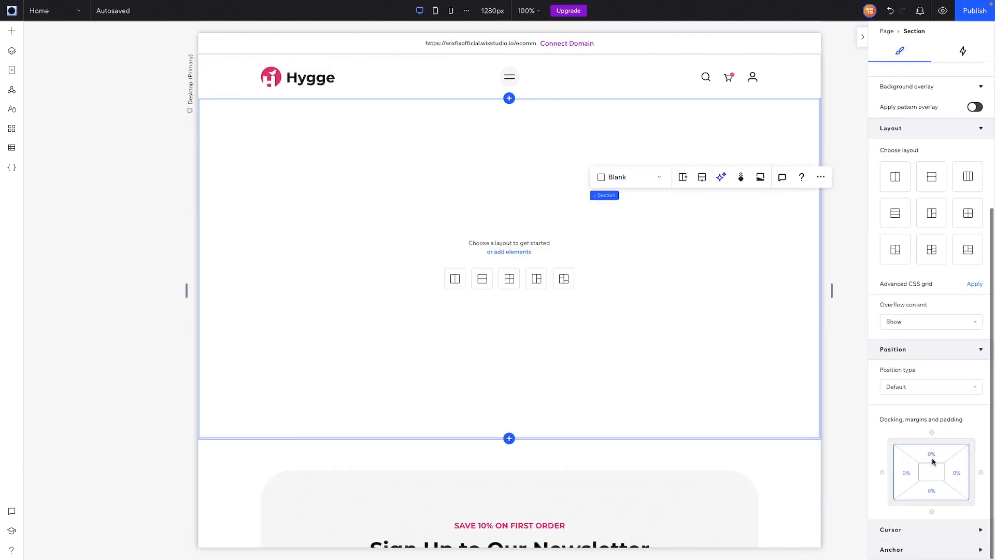
left_click(906, 479)
type("10")
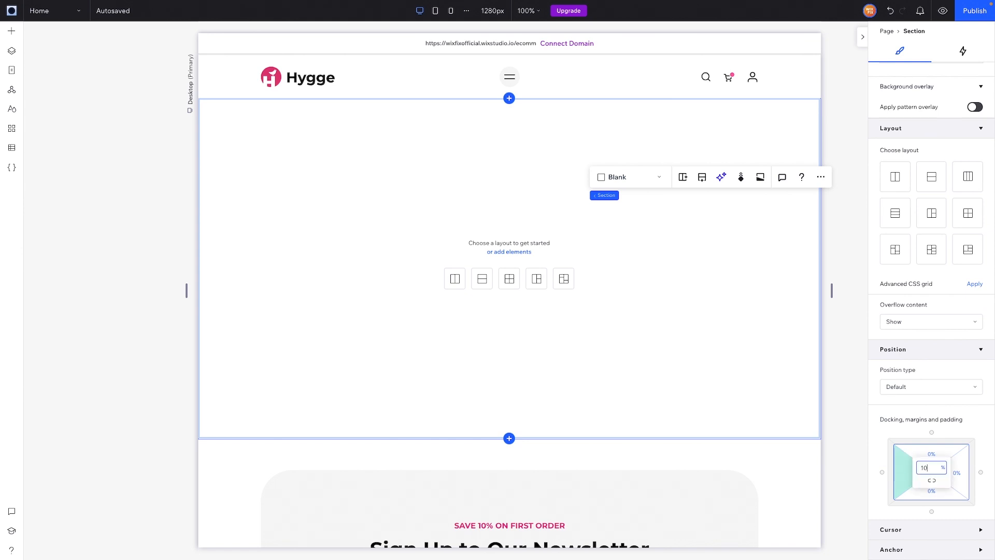
left_click(960, 474)
type("10")
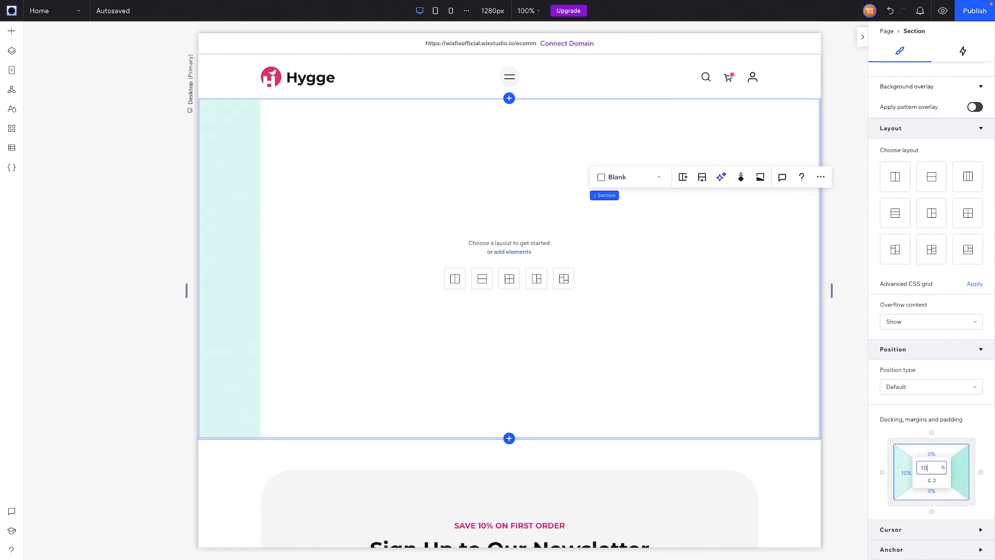
key("Return")
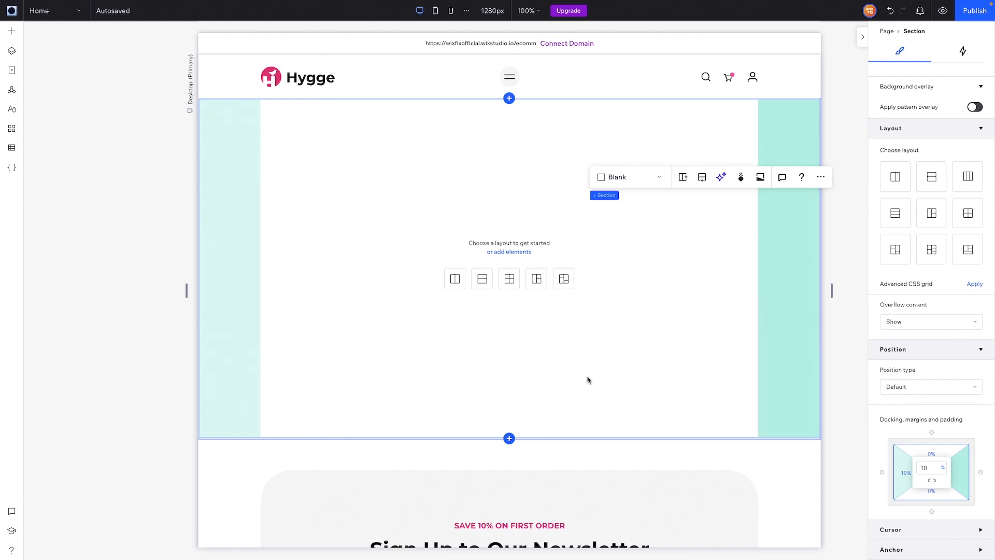
Set the section's top and bottom padding to 5% each.
left_click(946, 453)
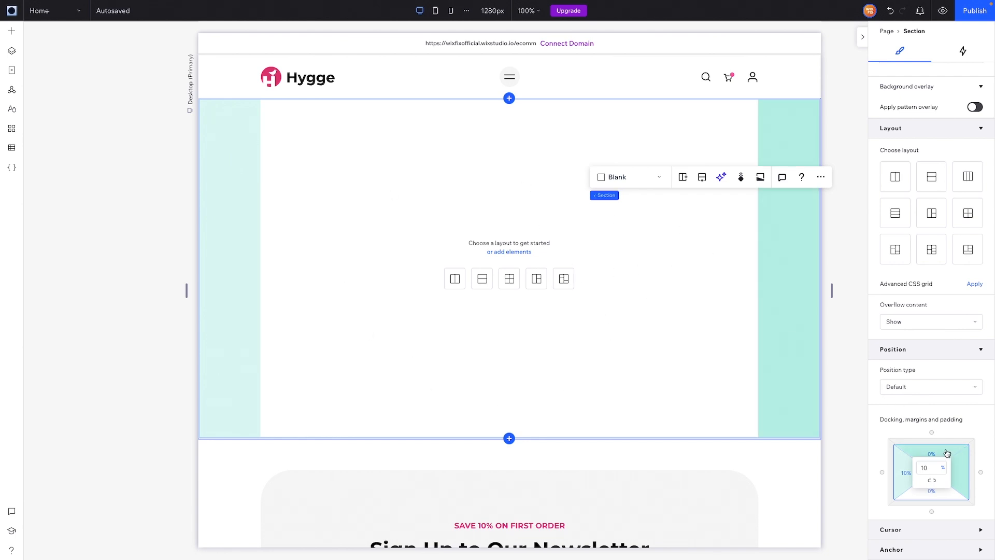
type("5")
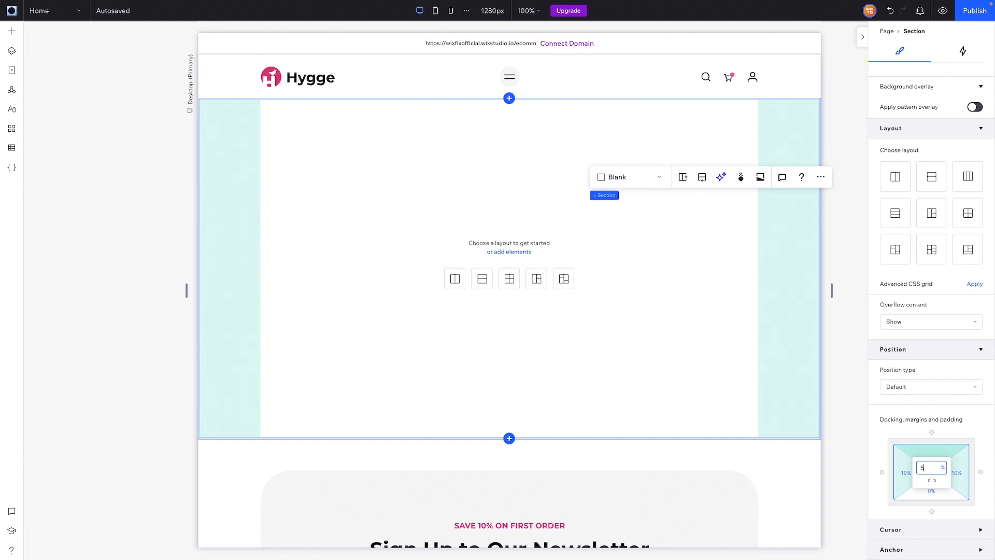
left_click(935, 494)
type("5")
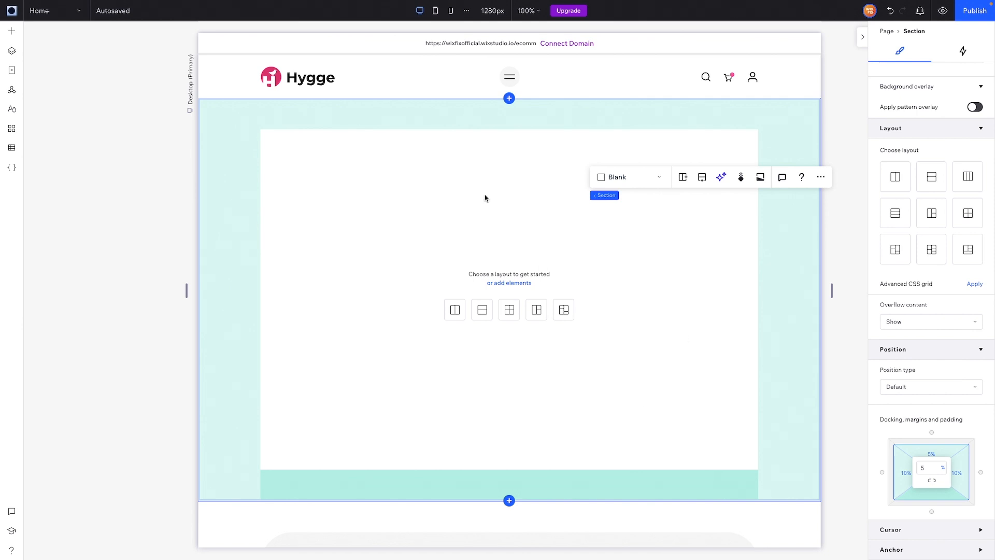
Add a container to the padded section and stretch it to fill the area inside the padding.
left_click(9, 35)
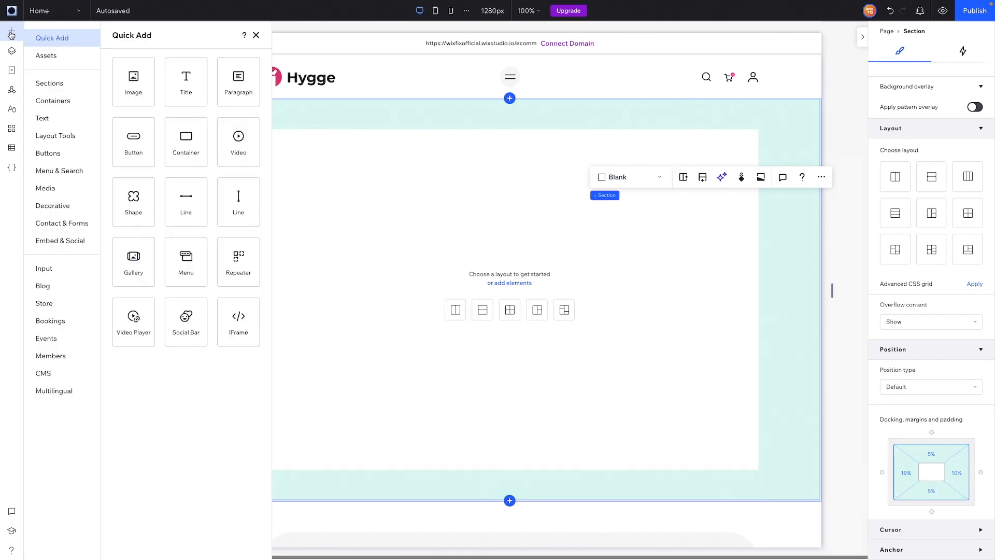
left_click_drag(184, 134, 463, 245)
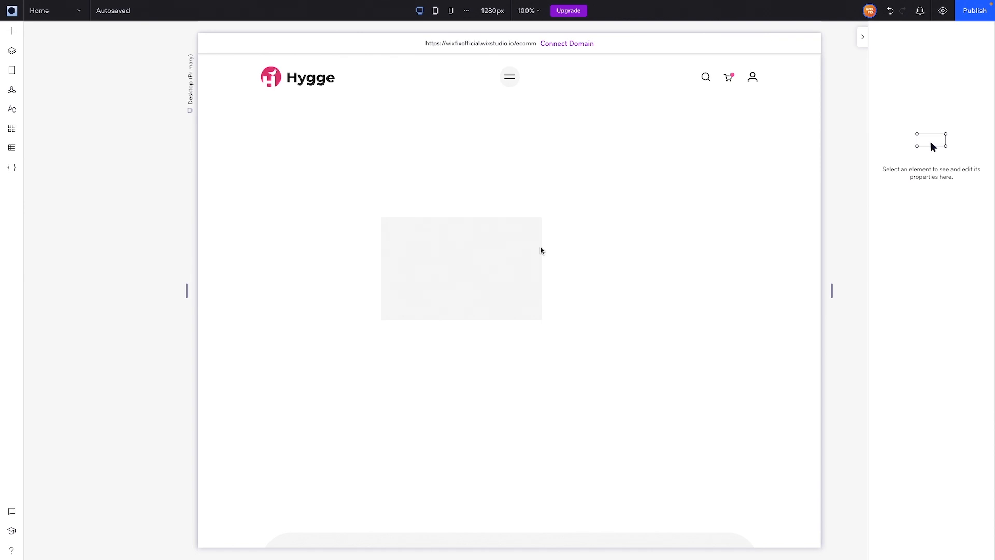
left_click(530, 229)
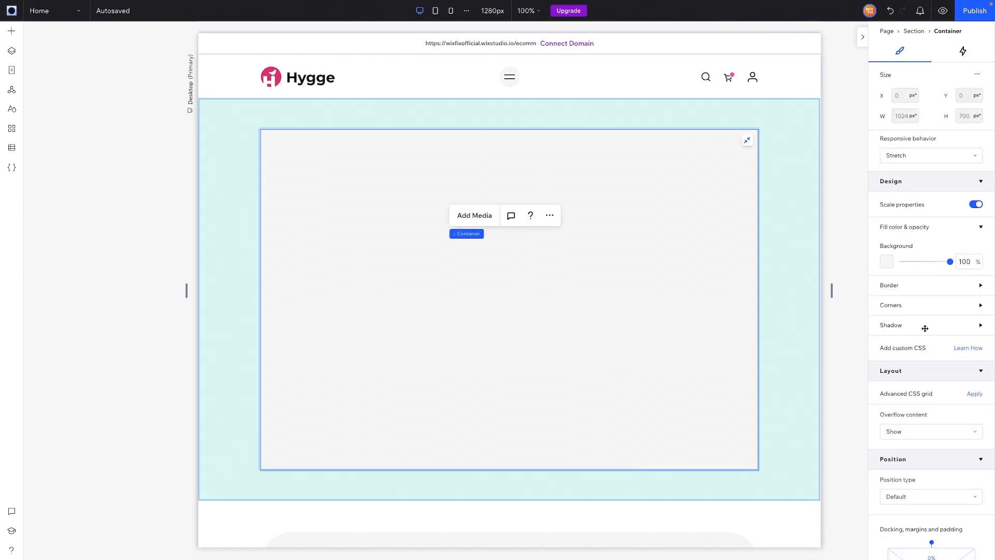
Round all four corners of the container with a 64 px radius and deselect it.
left_click(908, 310)
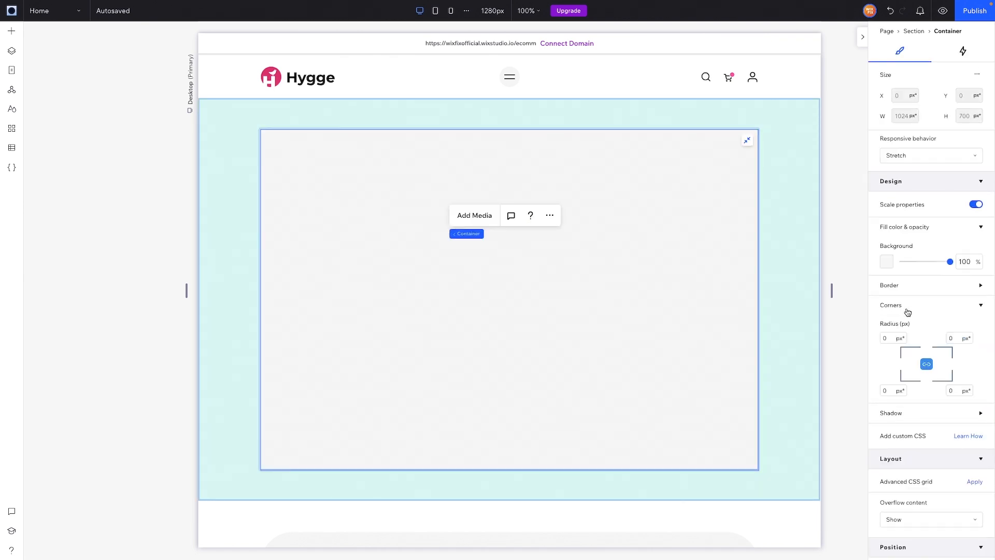
left_click(887, 337)
key("Return")
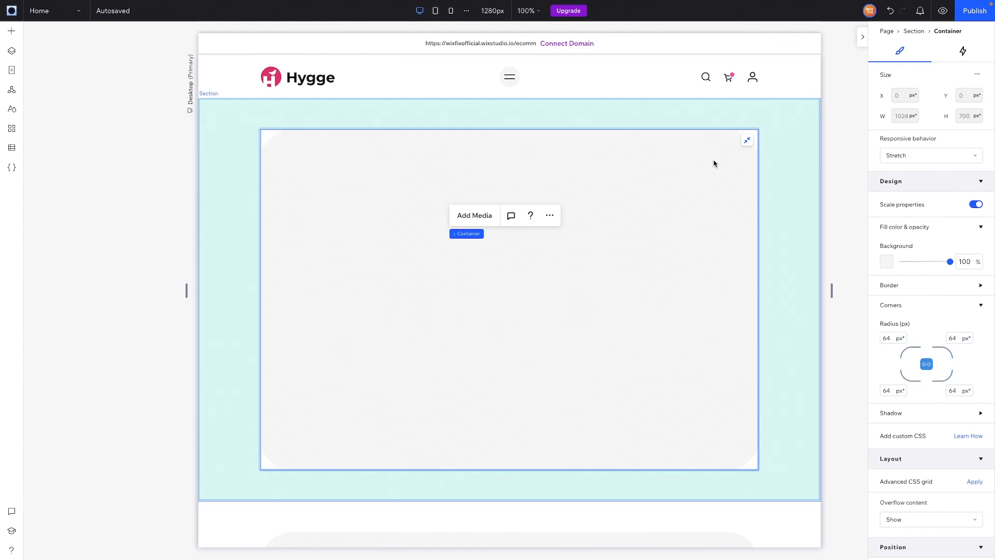
left_click(856, 187)
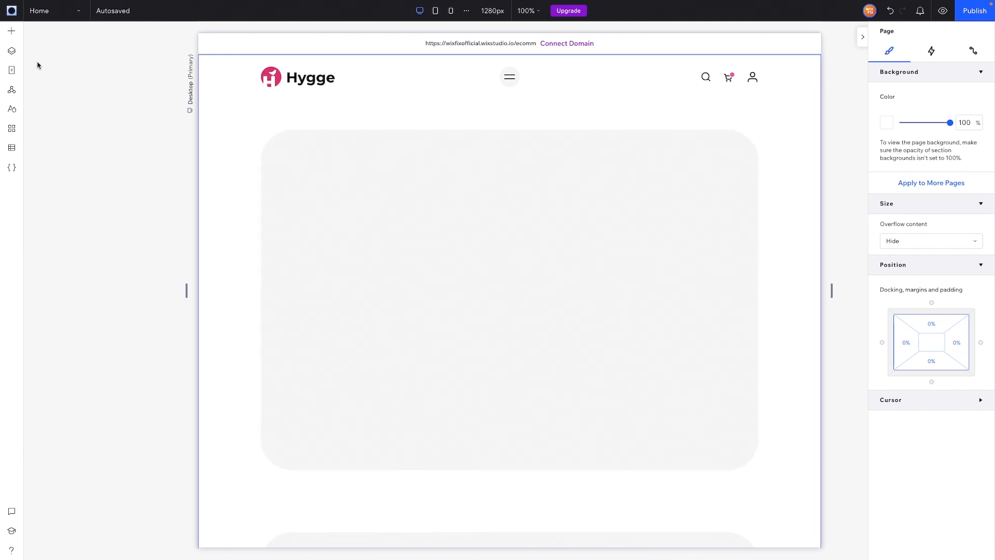
Add Hero.png from the site files to the rounded container, aligned to its right edge and vertically centered.
left_click(457, 201)
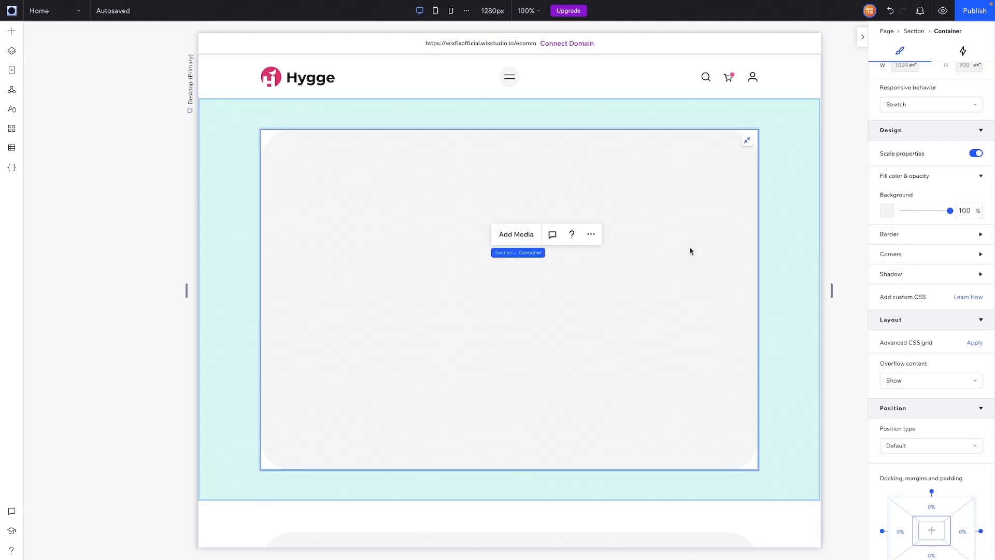
left_click(12, 32)
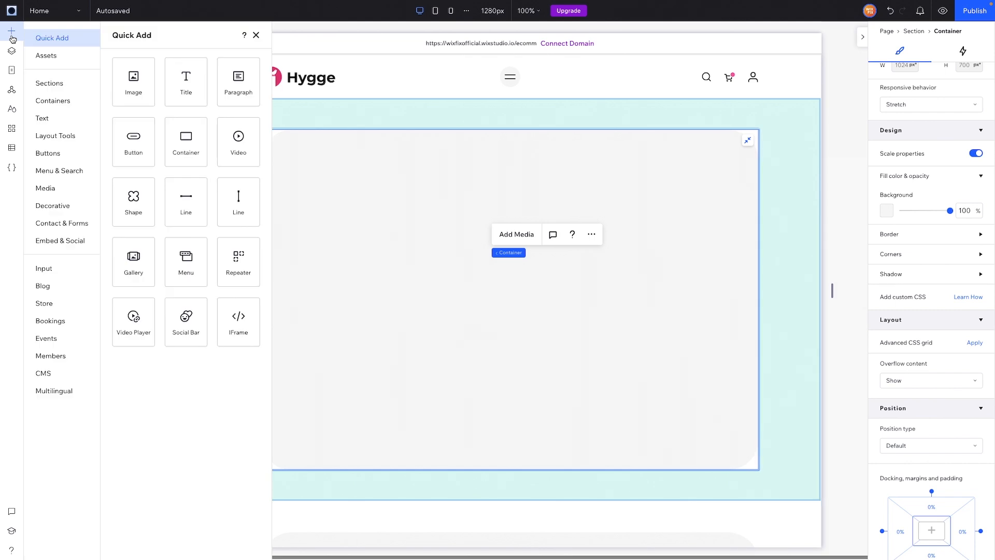
left_click(53, 185)
left_click(269, 270)
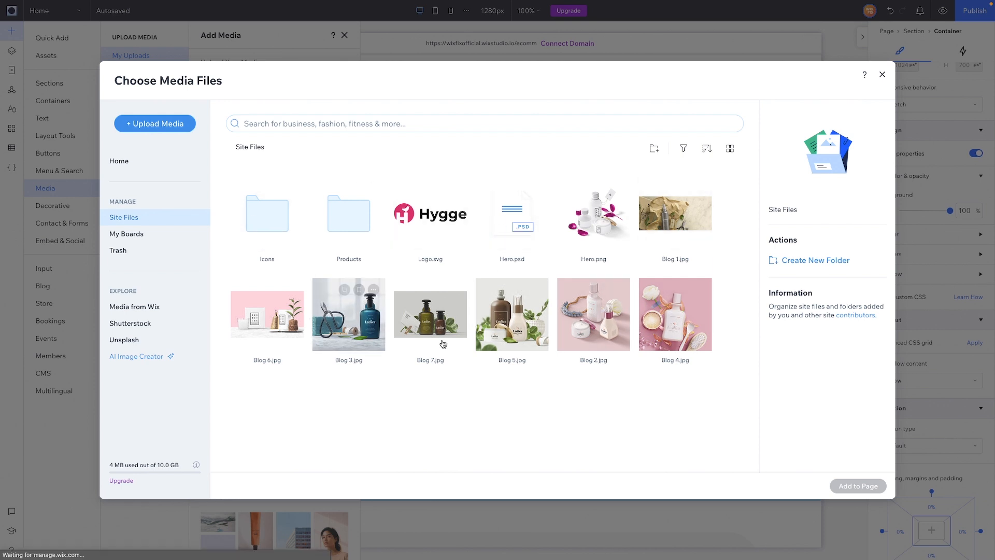
left_click(593, 212)
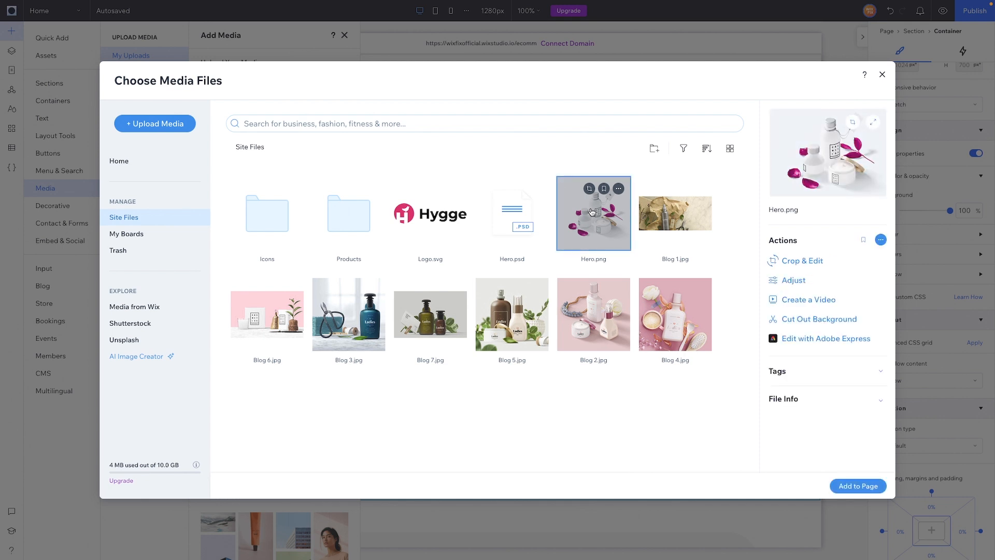
double_click(590, 210)
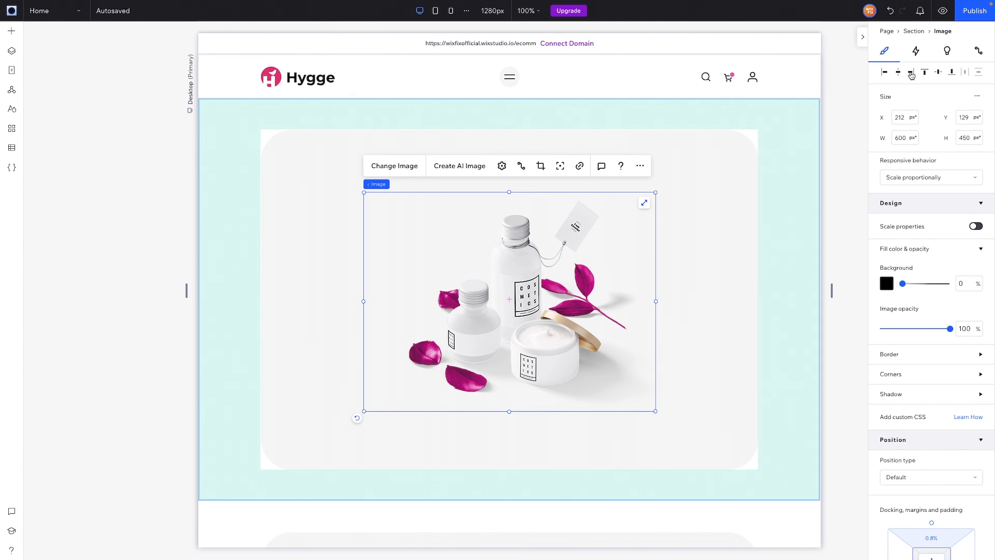
left_click(911, 74)
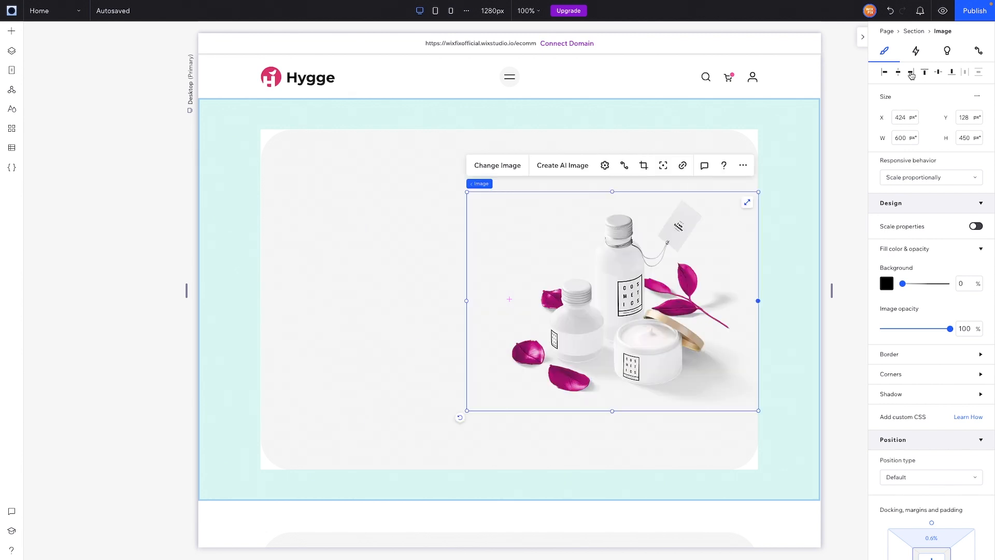
left_click(939, 73)
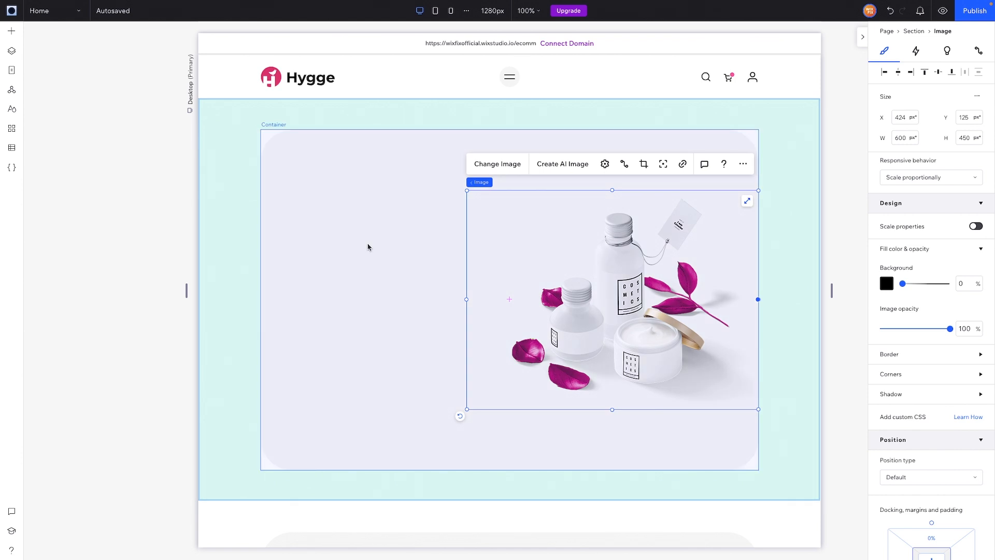
Add a Heading 6 text element inside the container, in the empty area left of the hero image.
left_click(11, 31)
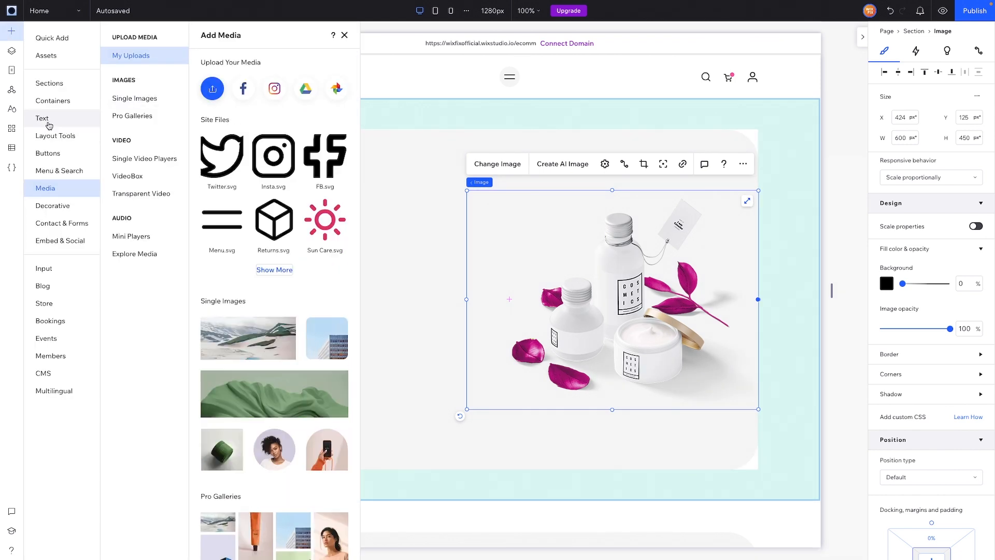
left_click(44, 119)
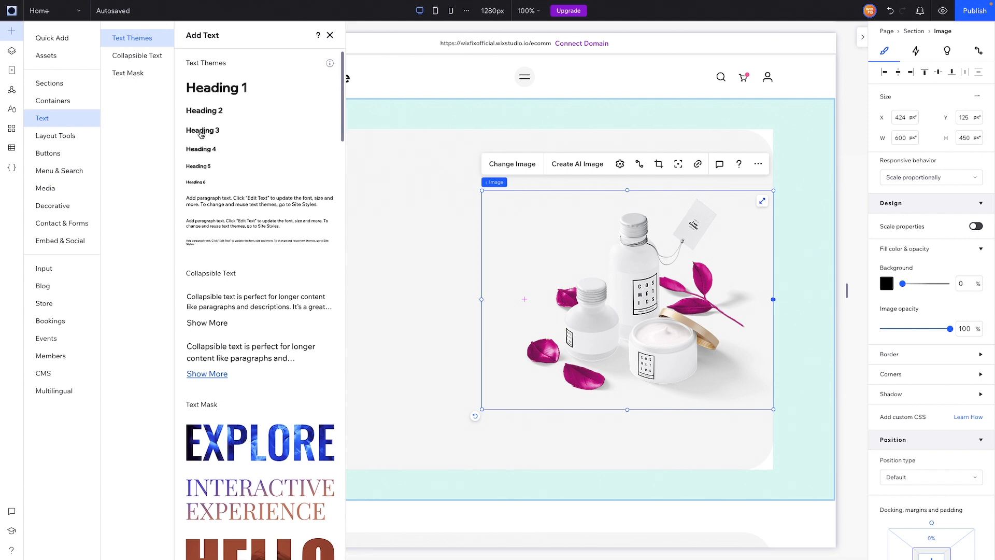
left_click_drag(200, 197, 435, 233)
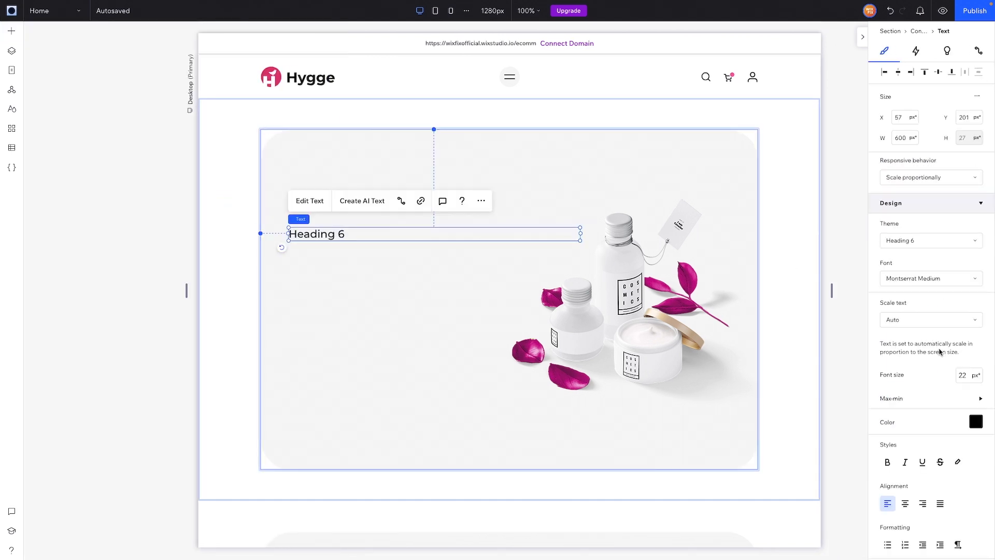
Change the heading's font to Montserrat Bold and its color to the bright pink theme color.
left_click(942, 284)
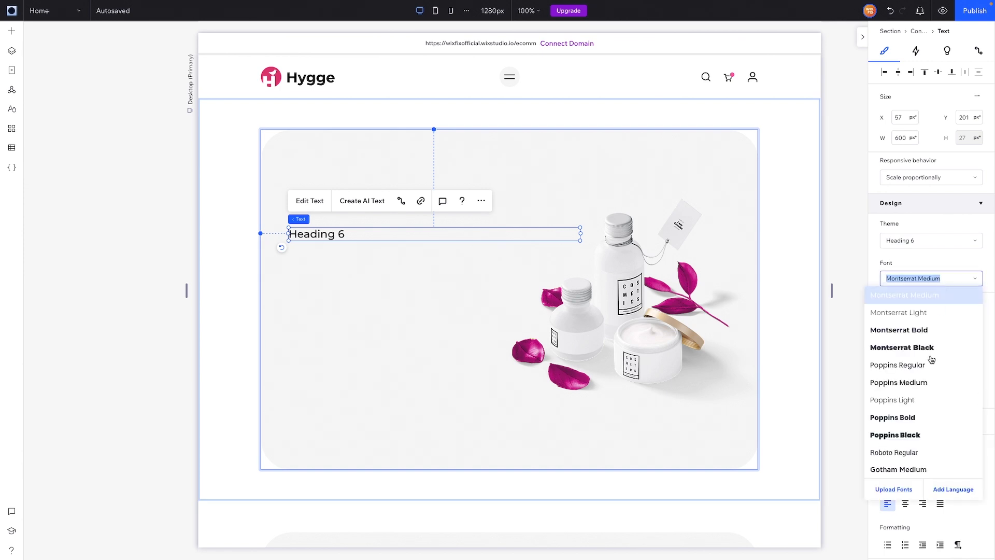
left_click(908, 335)
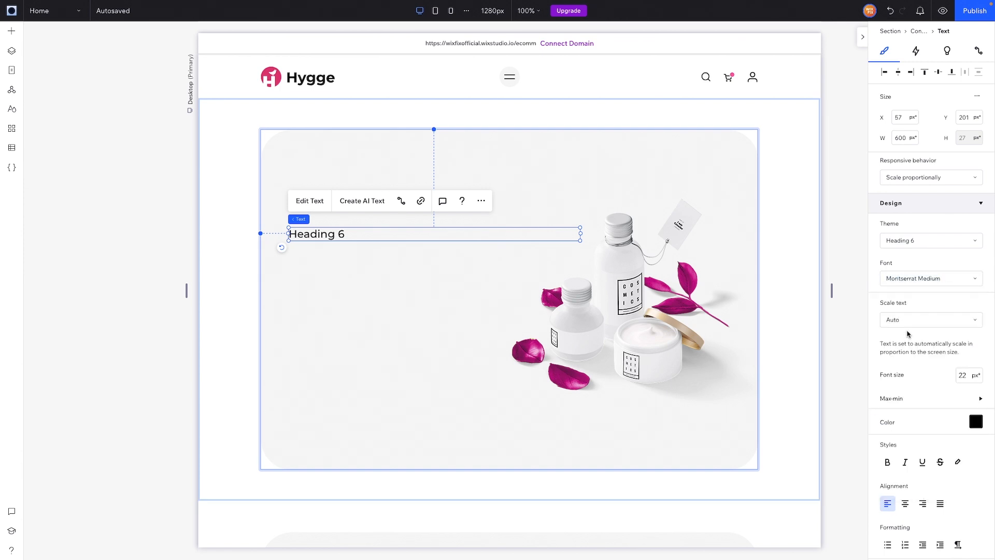
left_click(975, 422)
left_click(937, 422)
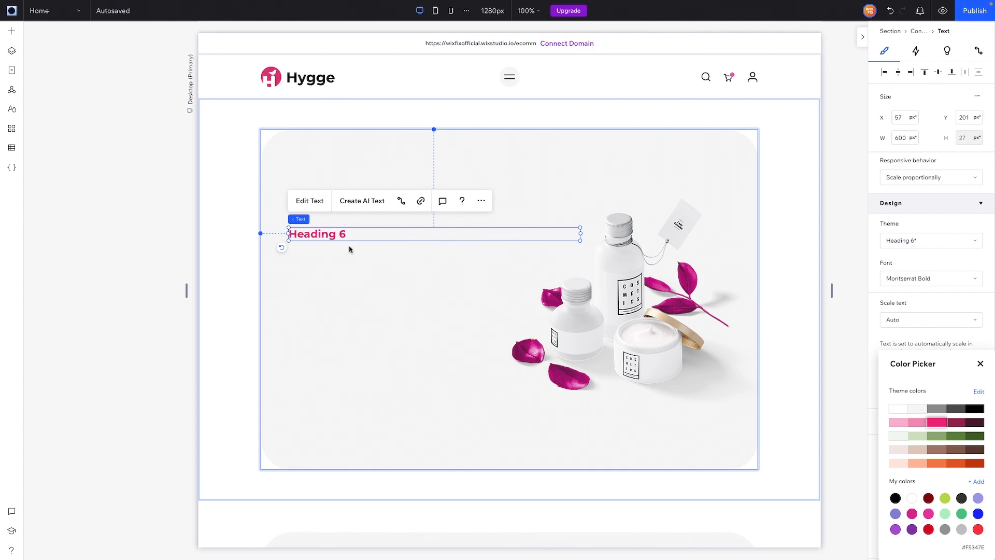
Replace the heading text with "SKINCARE PRODUCTS" and set its font size to 16 px.
double_click(328, 234)
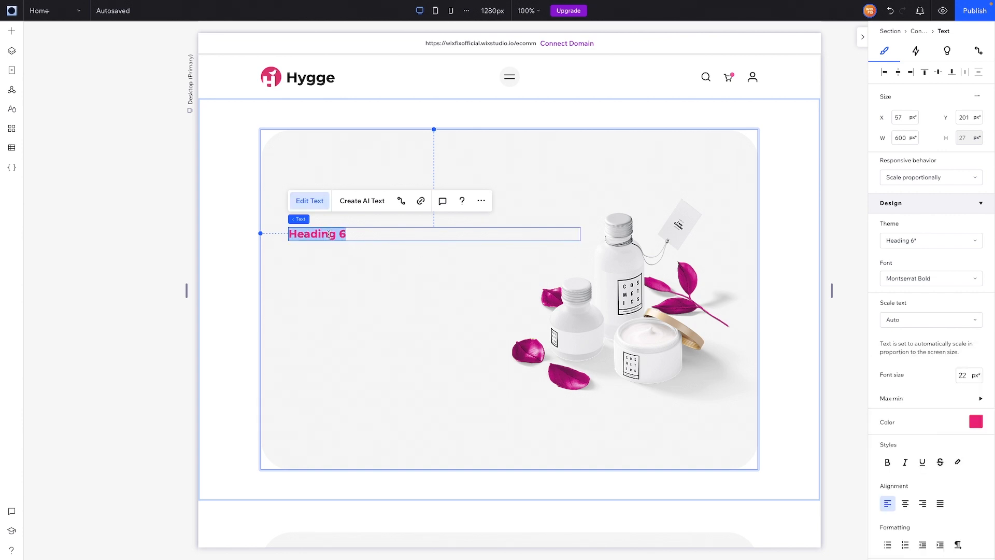
type("SKINCARE P")
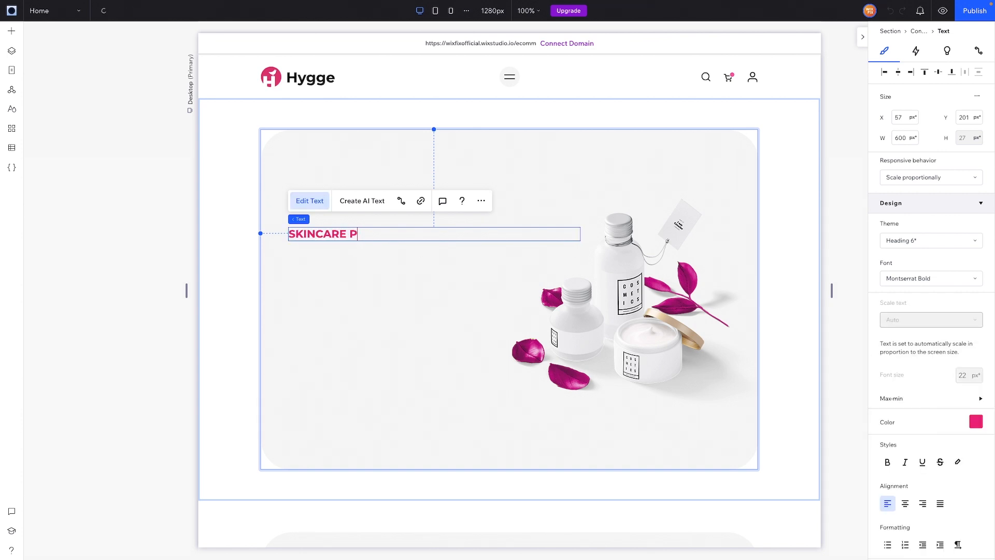
type("RODUCTS")
key("ctrl+a")
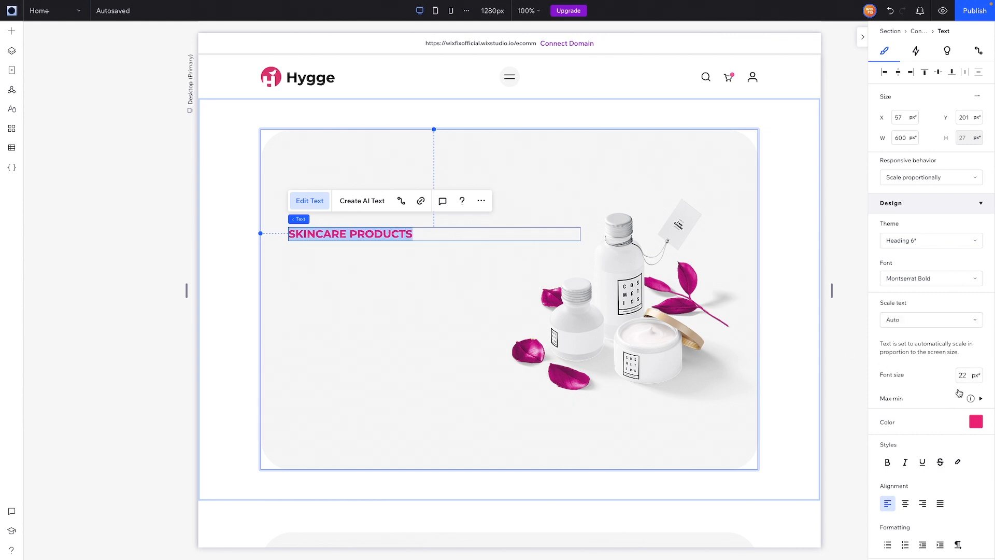
left_click(970, 377)
type("16")
key("Return")
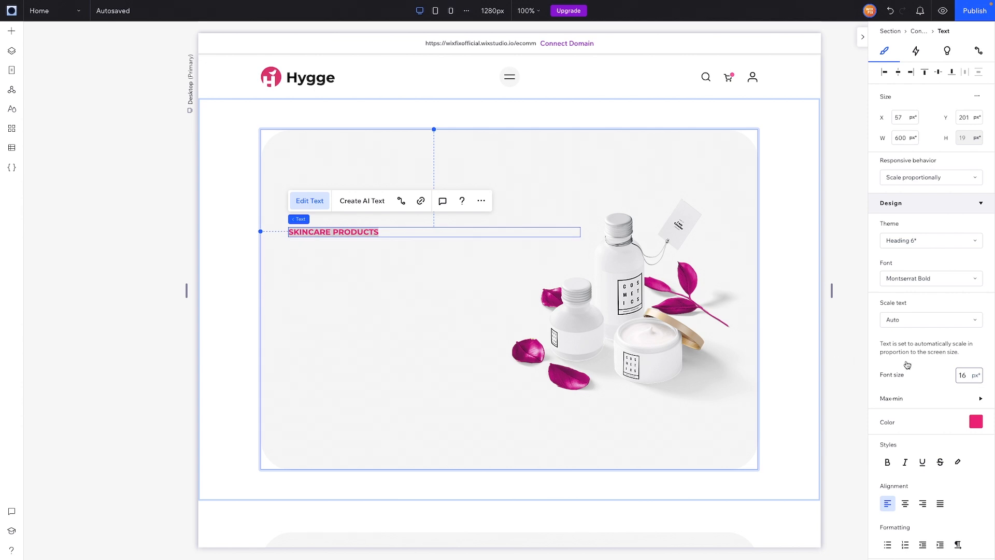
Set the "SKINCARE PRODUCTS" text's responsive behavior to Hug and open its maximum and minimum font size settings.
left_click(938, 184)
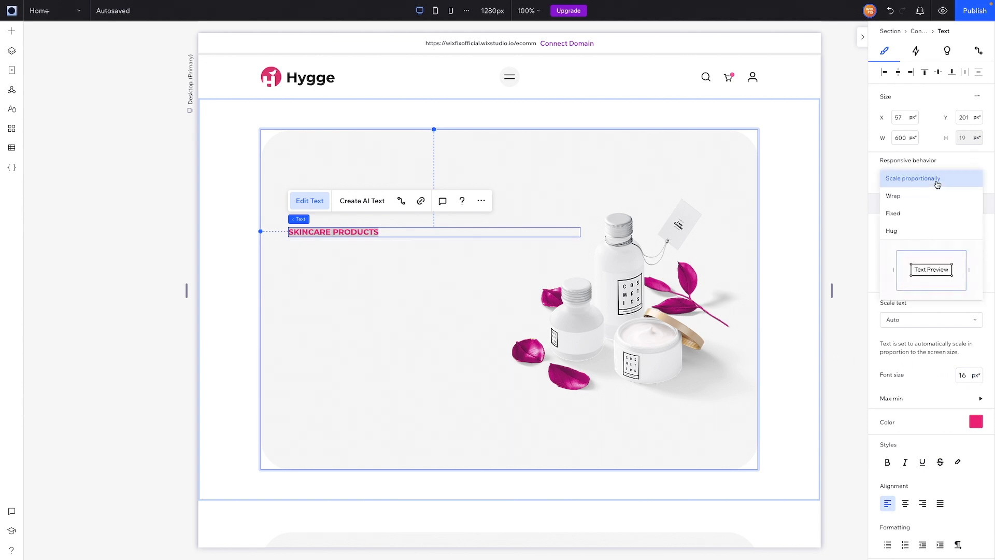
left_click(906, 229)
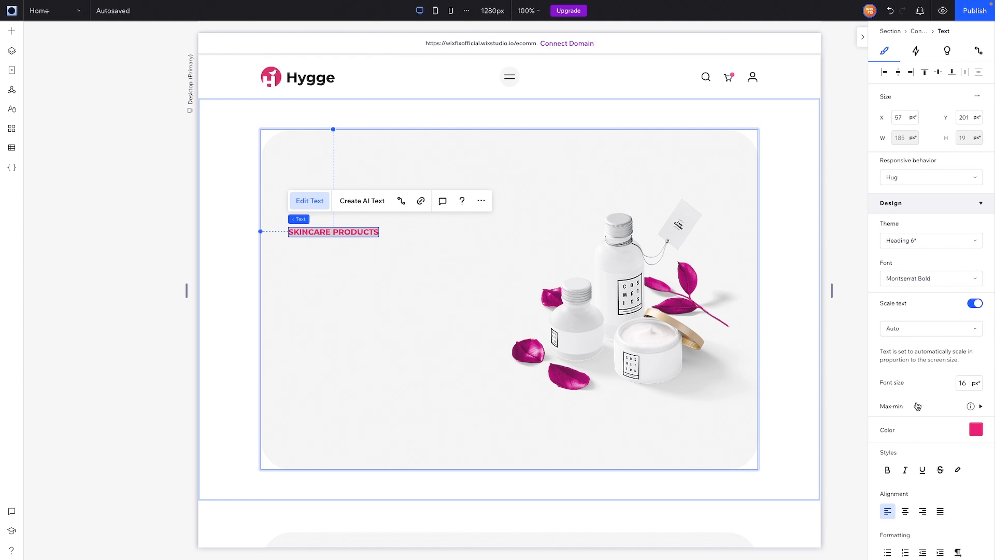
left_click(888, 408)
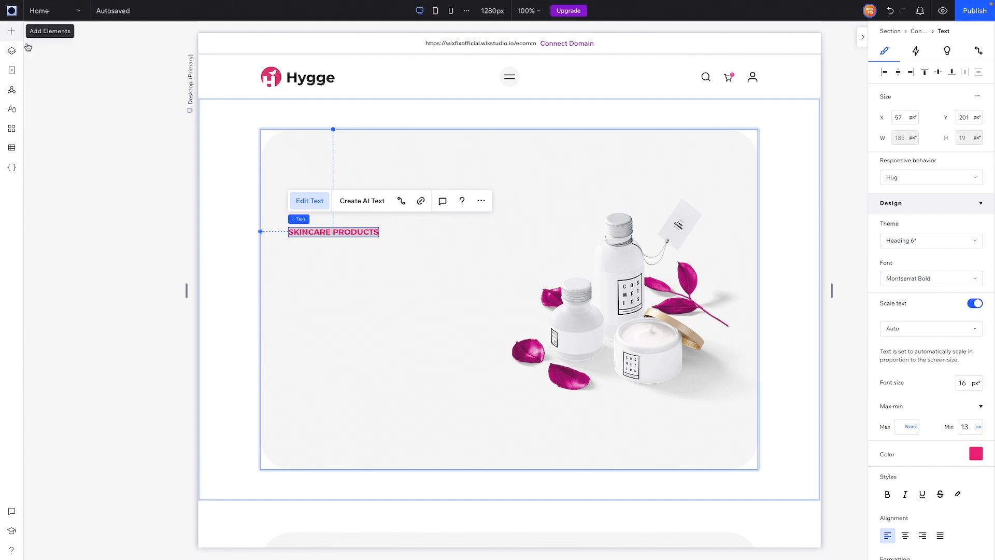
Add a Heading 1 text element below "SKINCARE PRODUCTS" in the container, reading "Organic and Effective Makeup".
left_click(10, 36)
left_click_drag(228, 113, 418, 274)
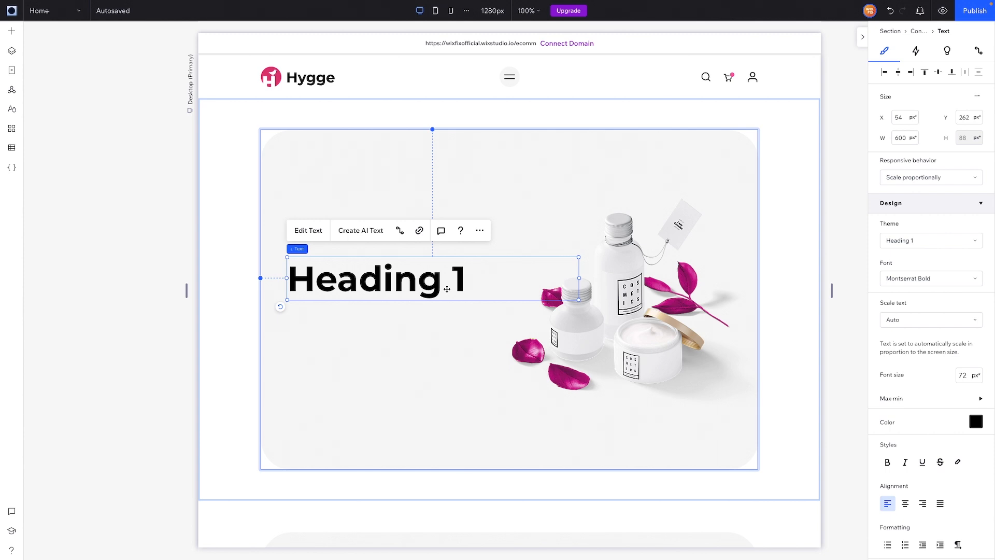
double_click(420, 275)
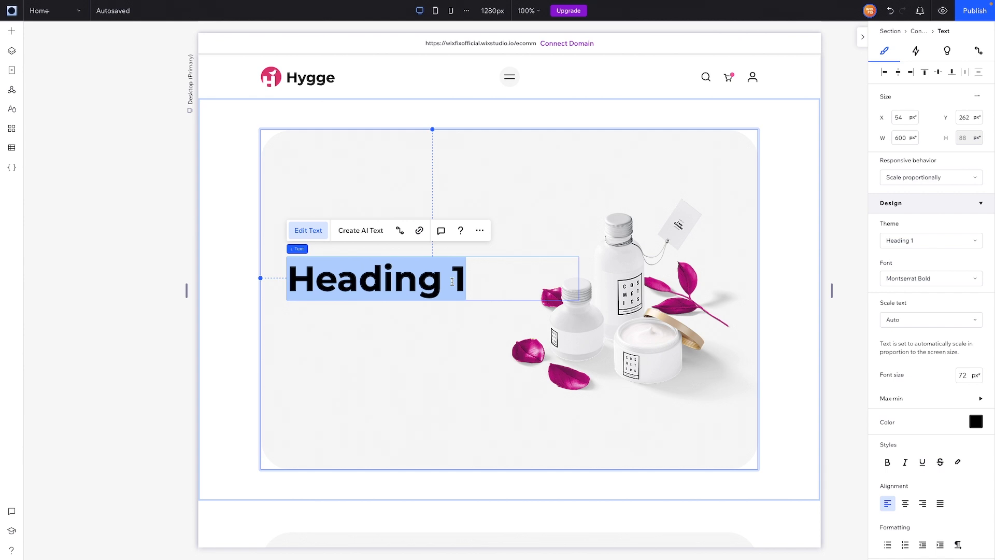
type("Organix")
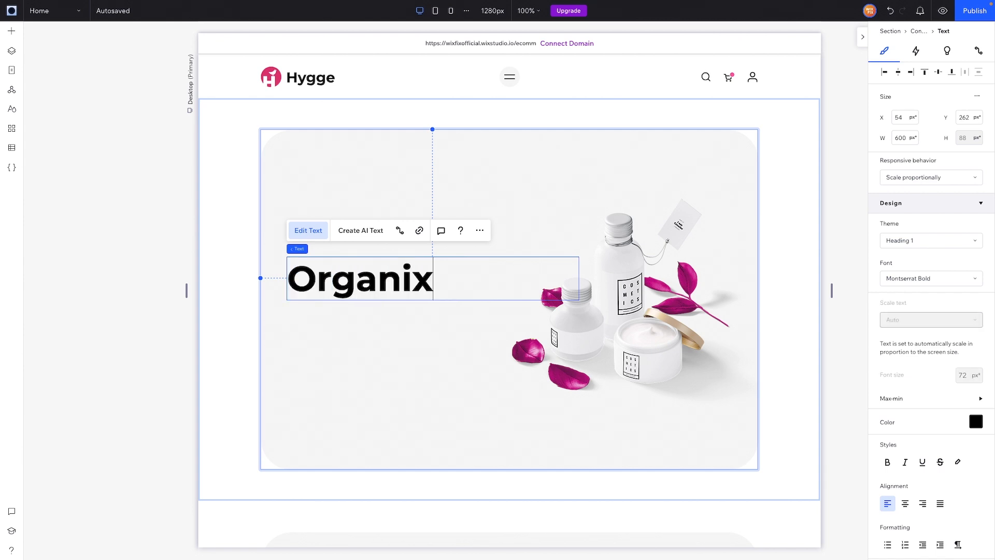
key("BackSpace")
type("c an")
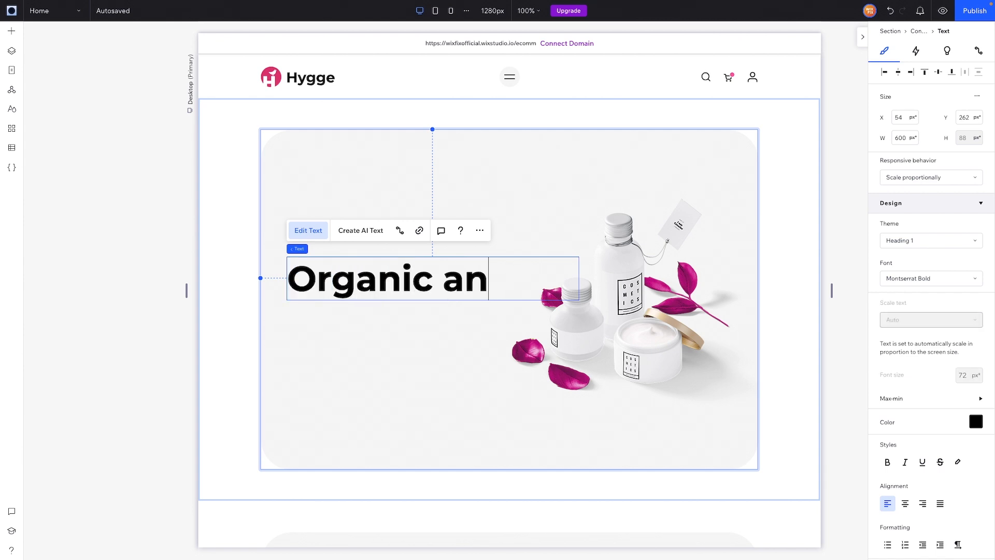
type("d Effe")
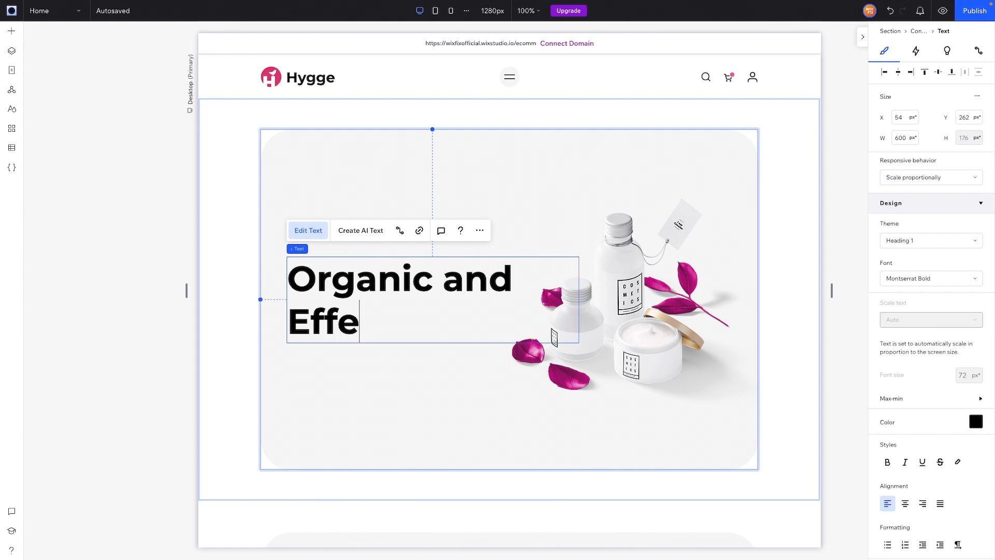
type("ctive Makei")
key("BackSpace")
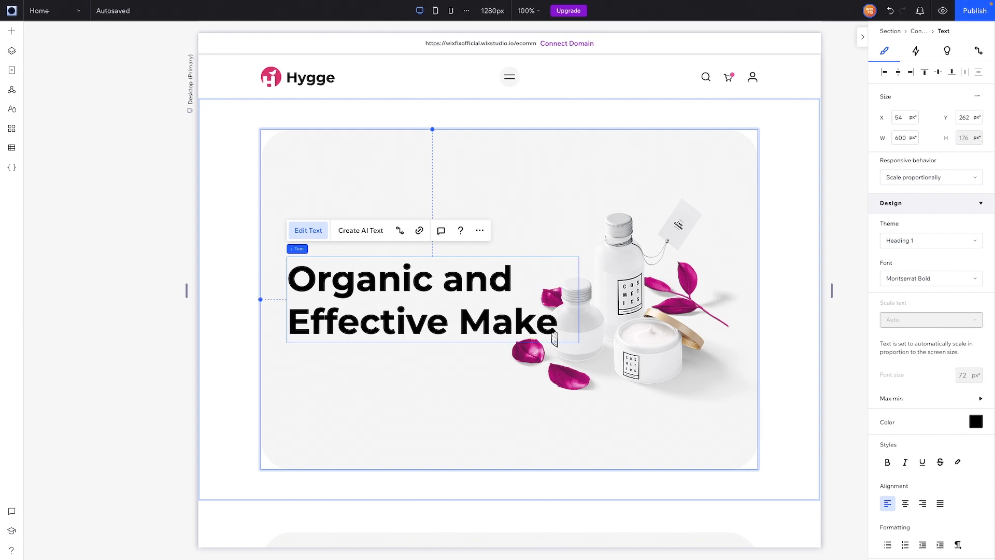
type("up")
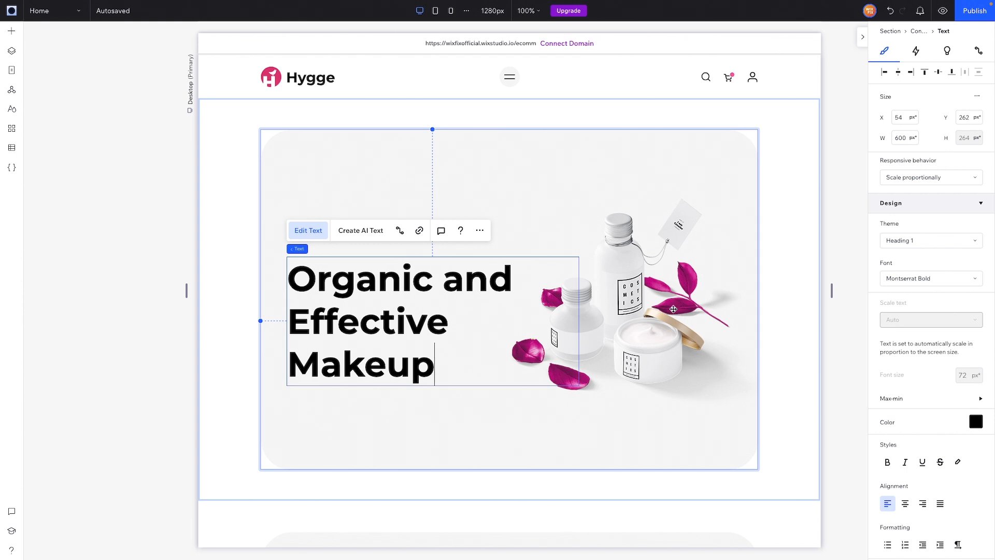
Set the main heading's font size to 54 px and move it close beneath "SKINCARE PRODUCTS", aligned with its left edge.
key("ctrl+a")
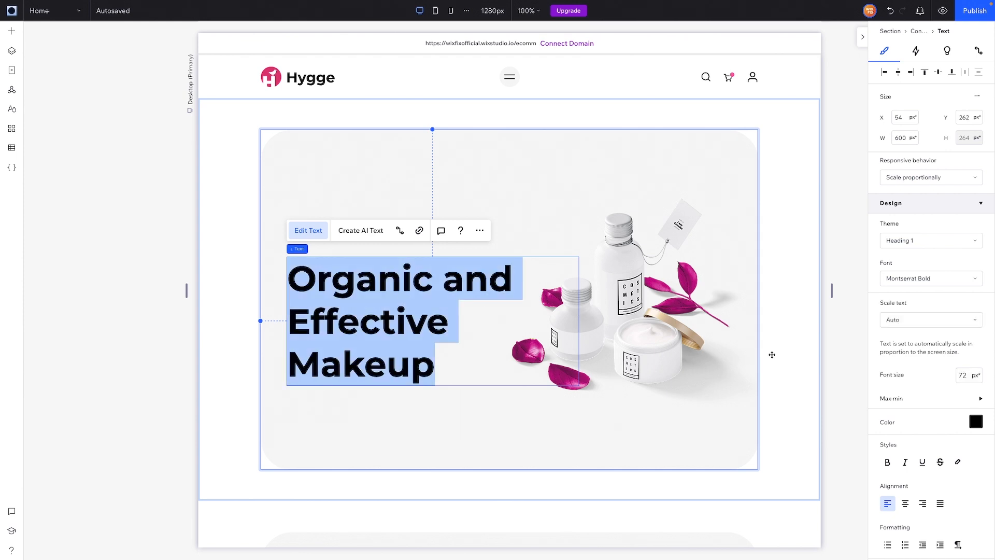
left_click(965, 376)
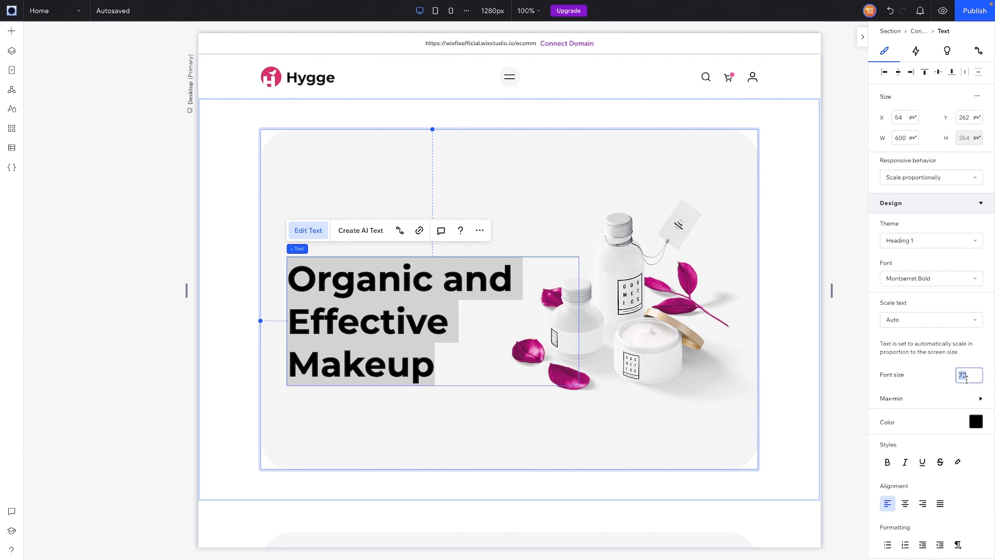
type("54")
key("Return")
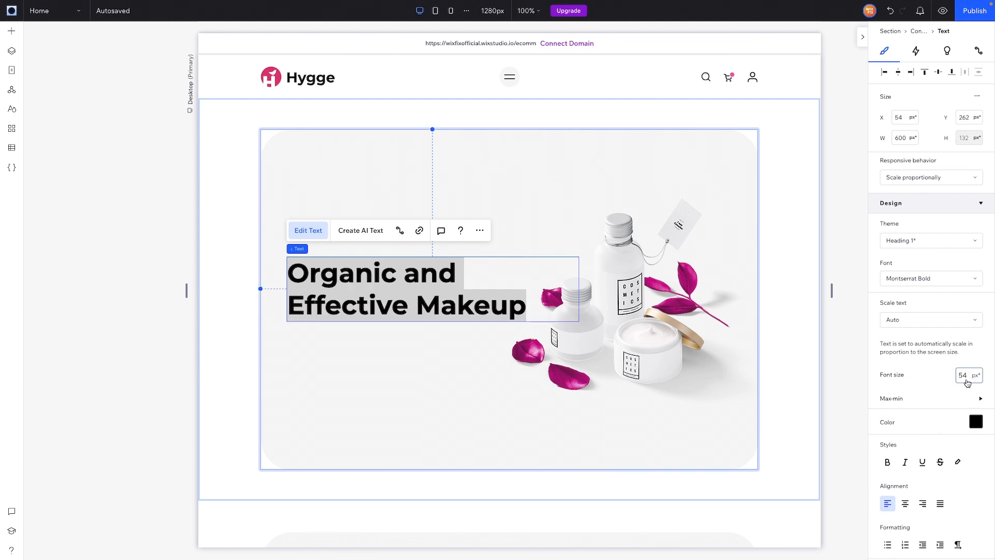
left_click(739, 297)
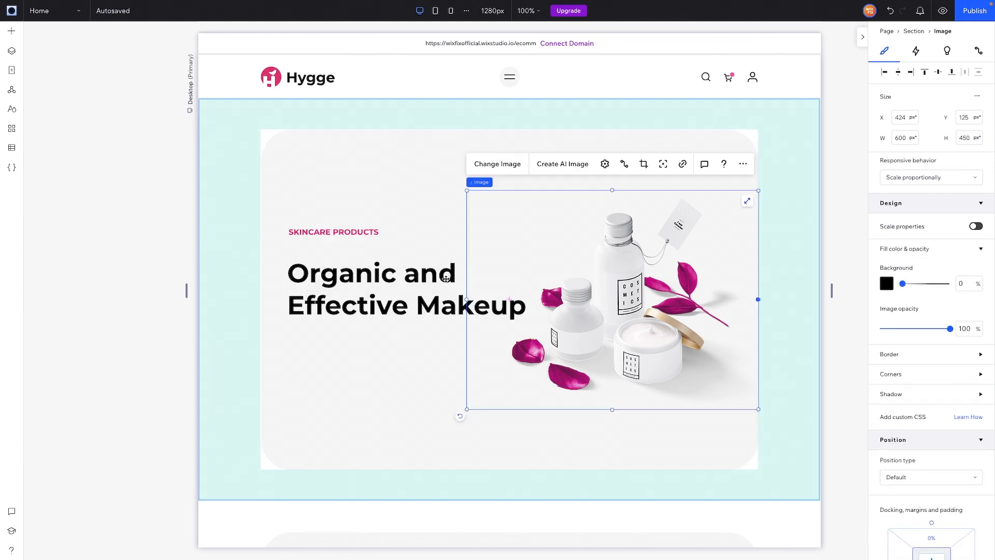
left_click_drag(343, 277, 343, 265)
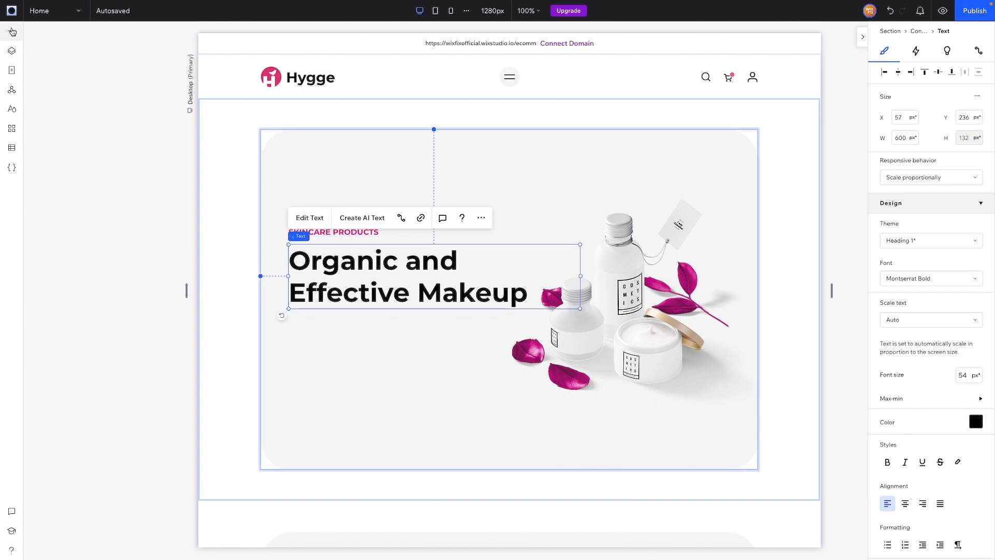
Copy the newsletter section's Sign Up button into the hero section's rounded container.
scroll(402, 301, "down", 8)
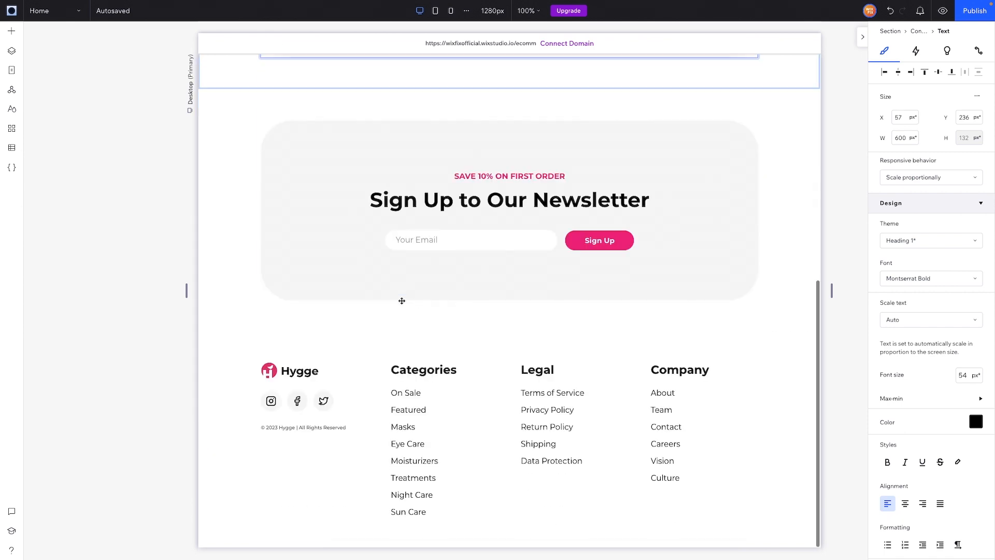
left_click(598, 239)
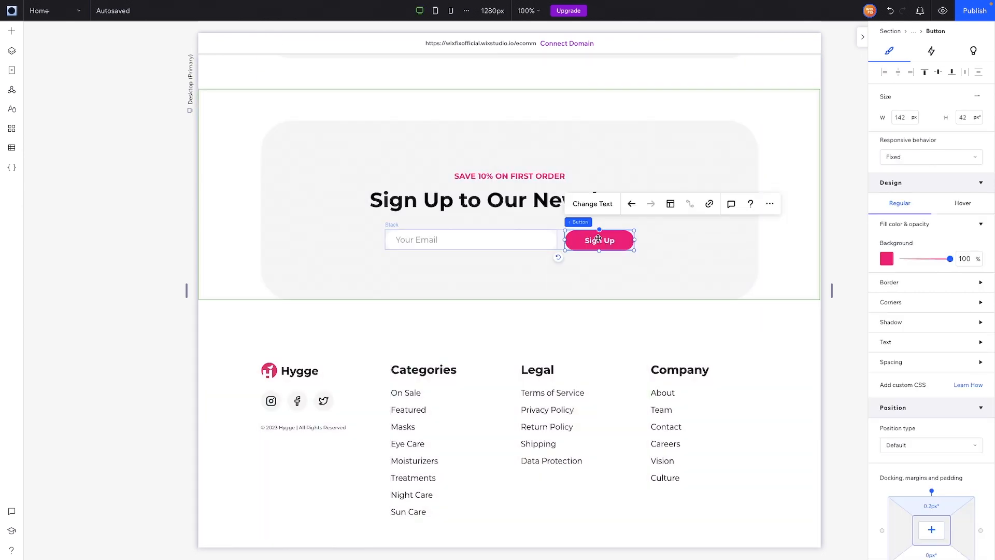
scroll(598, 240, "up", 10)
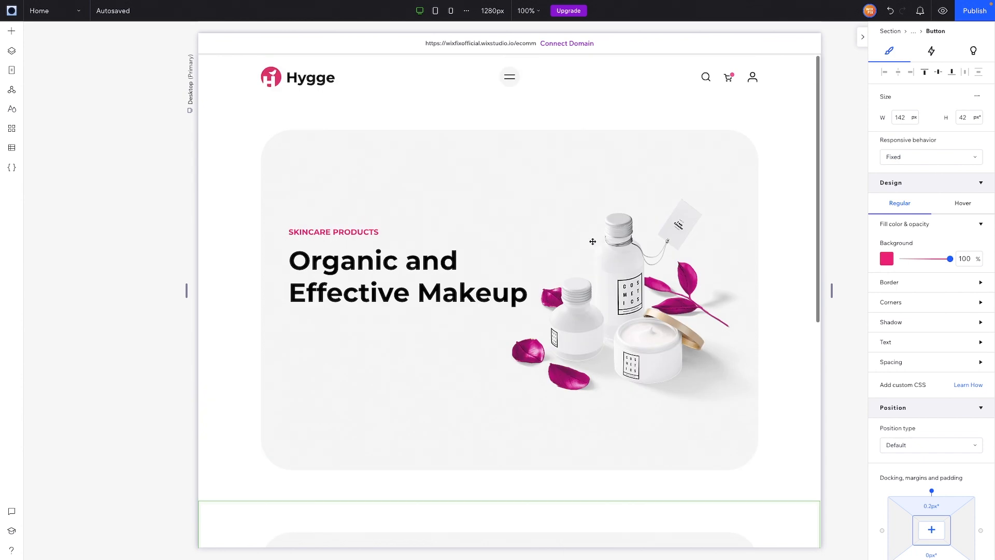
left_click(368, 339)
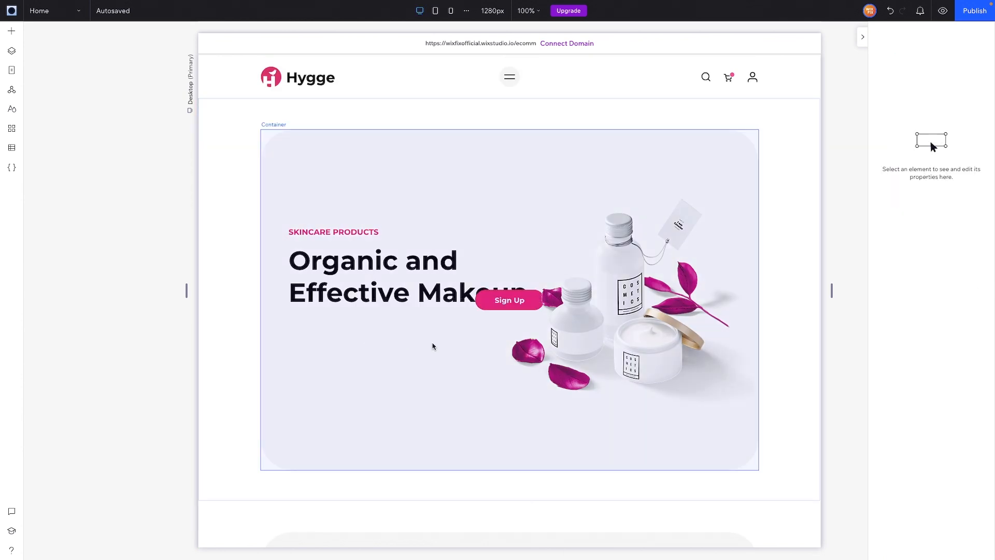
left_click(508, 302)
left_click_drag(510, 300, 336, 323)
key("ctrl+z")
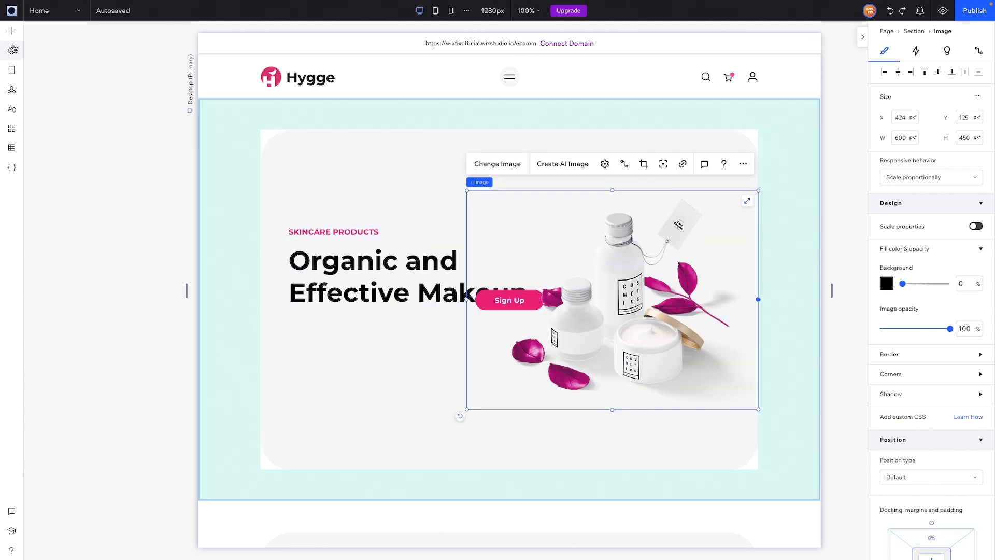
Move the container's Sign Up button directly below the main heading, aligned with its left edge.
left_click(11, 51)
left_click(60, 128)
left_click(90, 146)
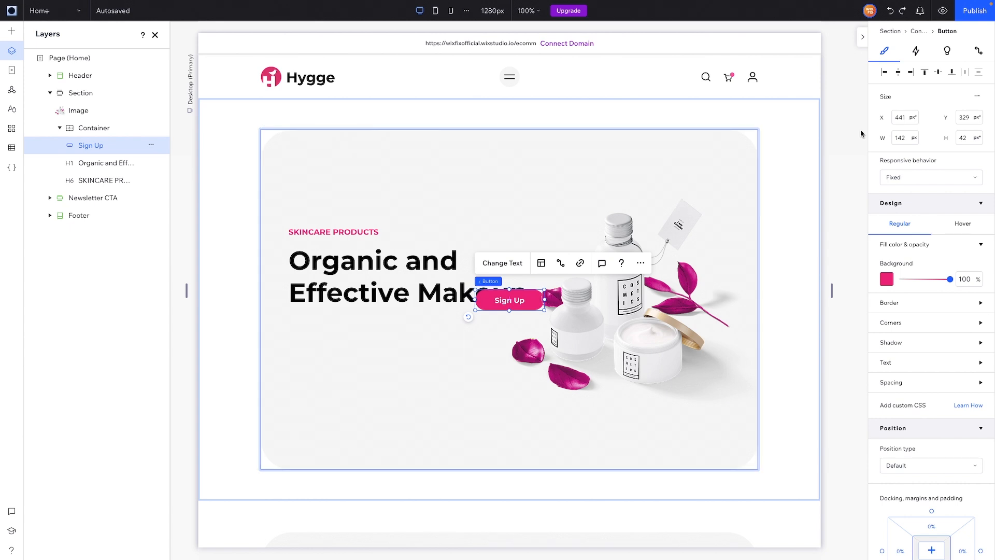
left_click_drag(494, 303, 304, 332)
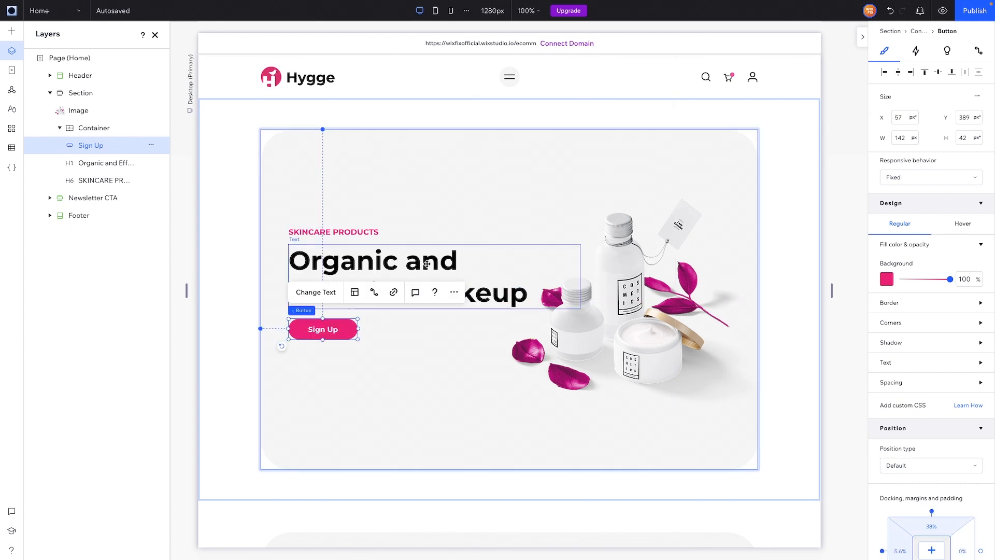
left_click(430, 212)
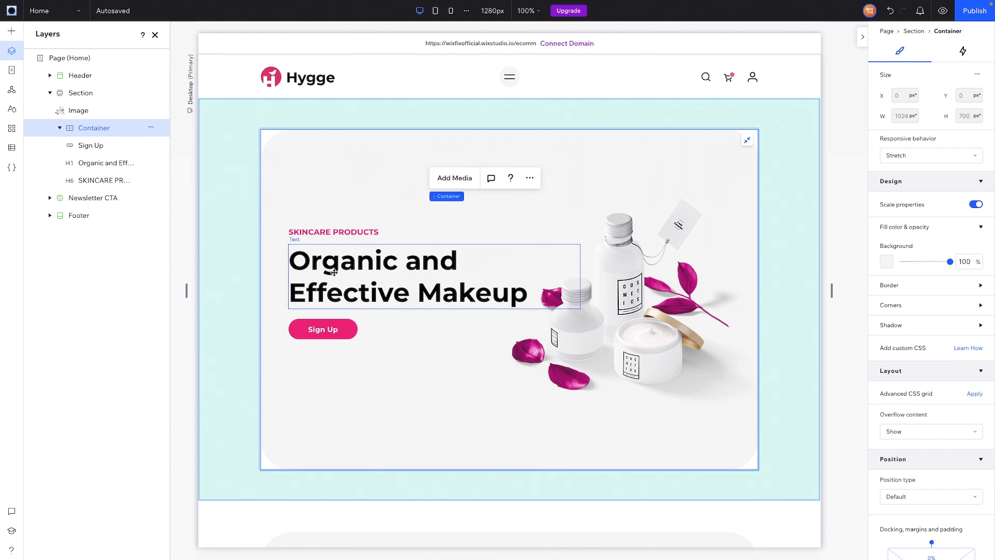
Set the main heading's responsive behavior to Wrap and narrow its box to about 506 px so the text takes two lines.
left_click(334, 272)
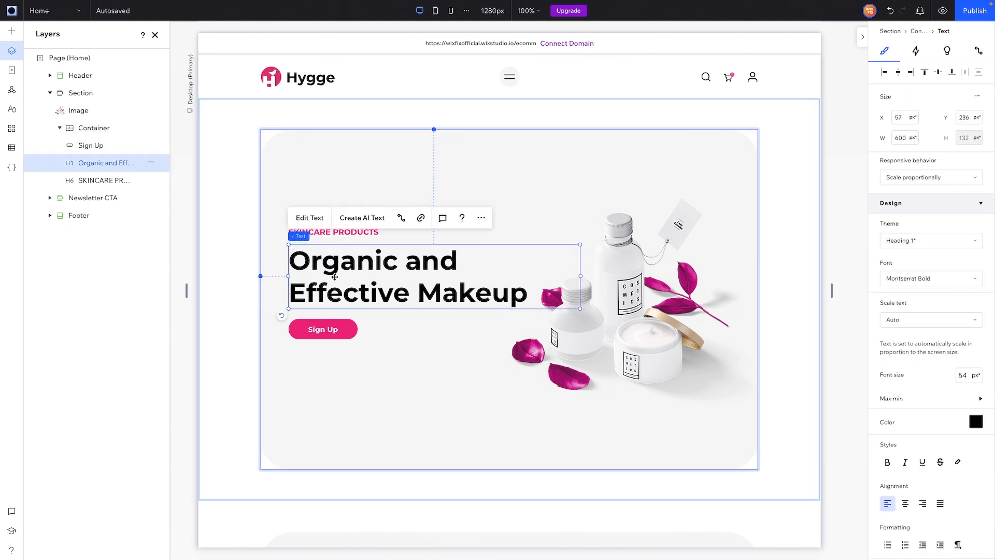
left_click(925, 180)
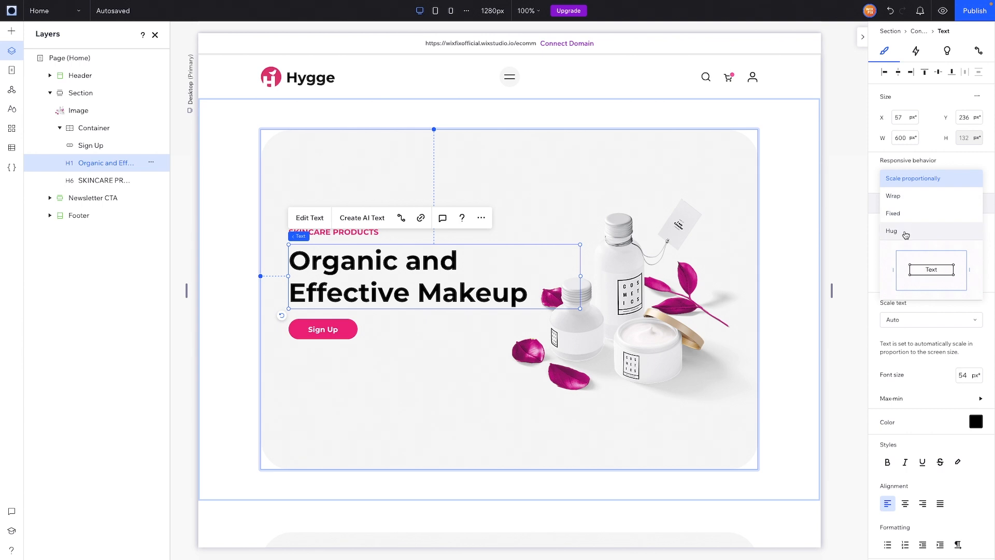
left_click(902, 233)
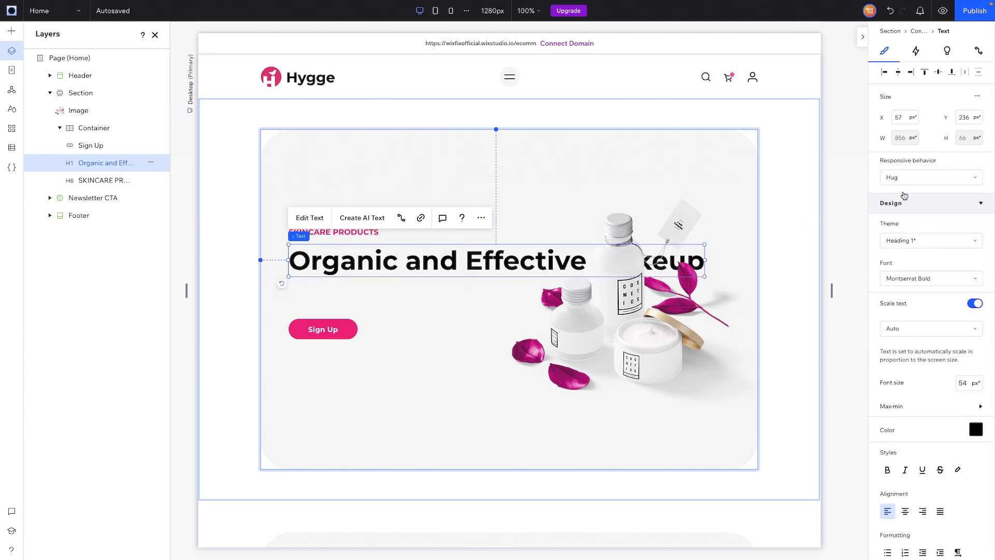
left_click(912, 179)
left_click(905, 144)
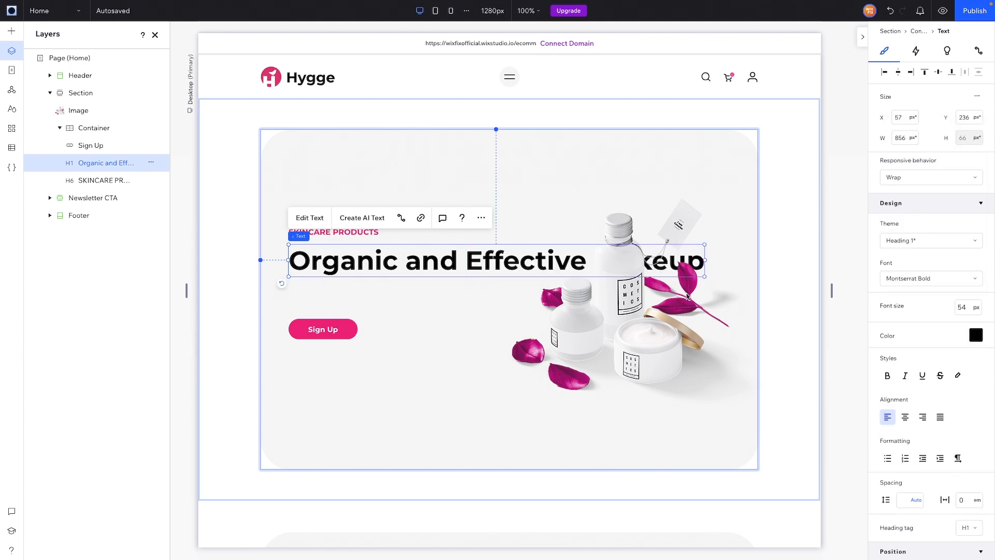
left_click_drag(604, 261, 535, 269)
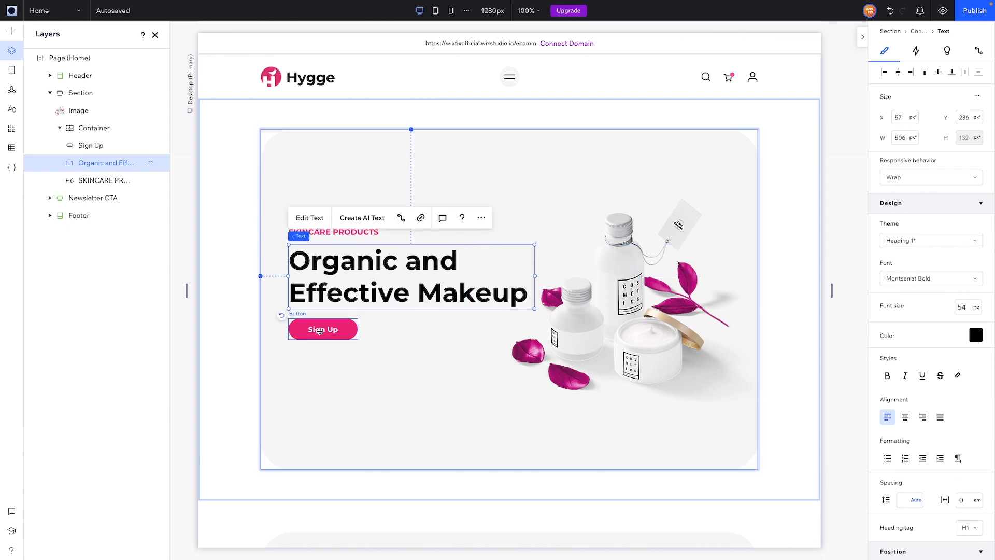
Combine the "SKINCARE PRODUCTS" text, the main heading and the Sign Up button into one stack.
left_click(319, 330, "shift")
left_click(316, 233, "shift")
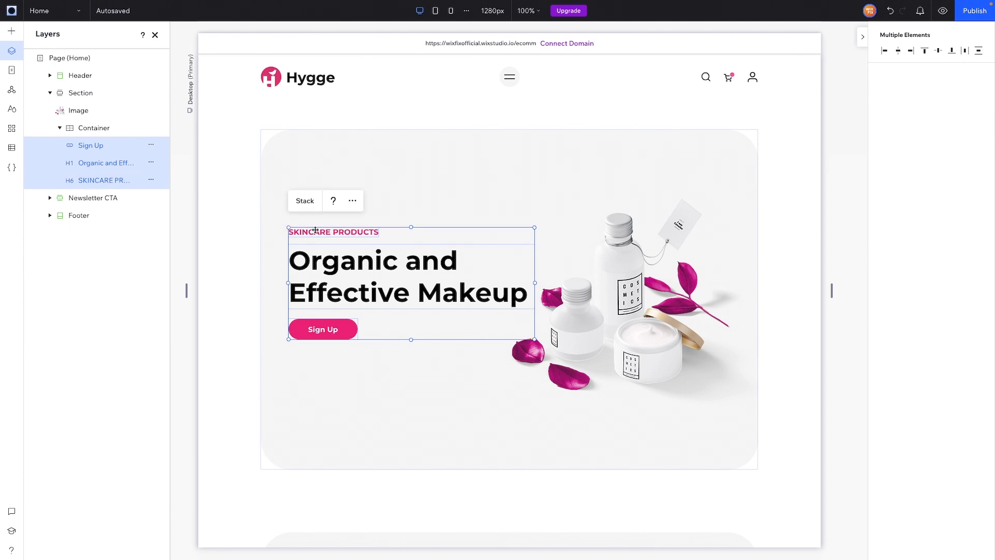
left_click(305, 201)
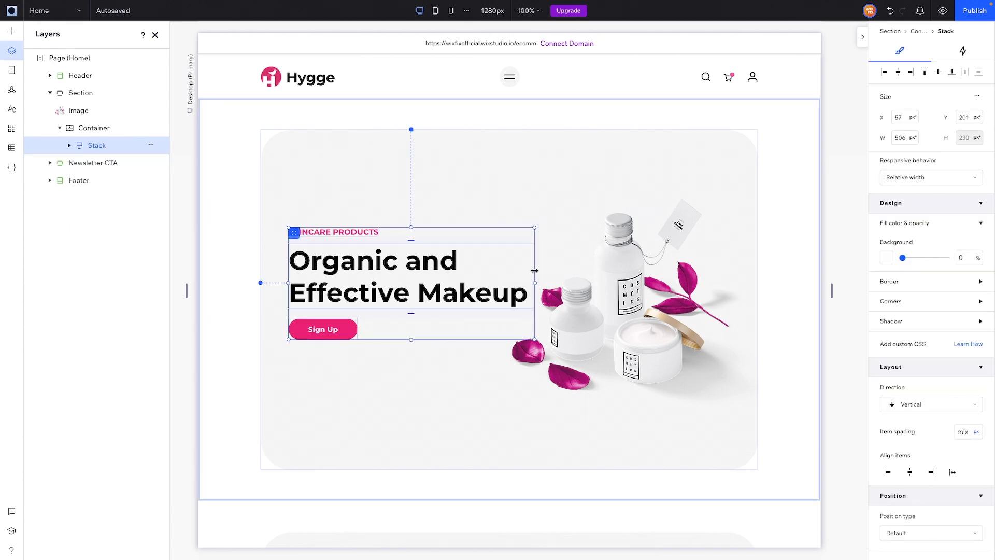
Move the hero image into the rounded container and align it to the container's right edge.
left_click(625, 274)
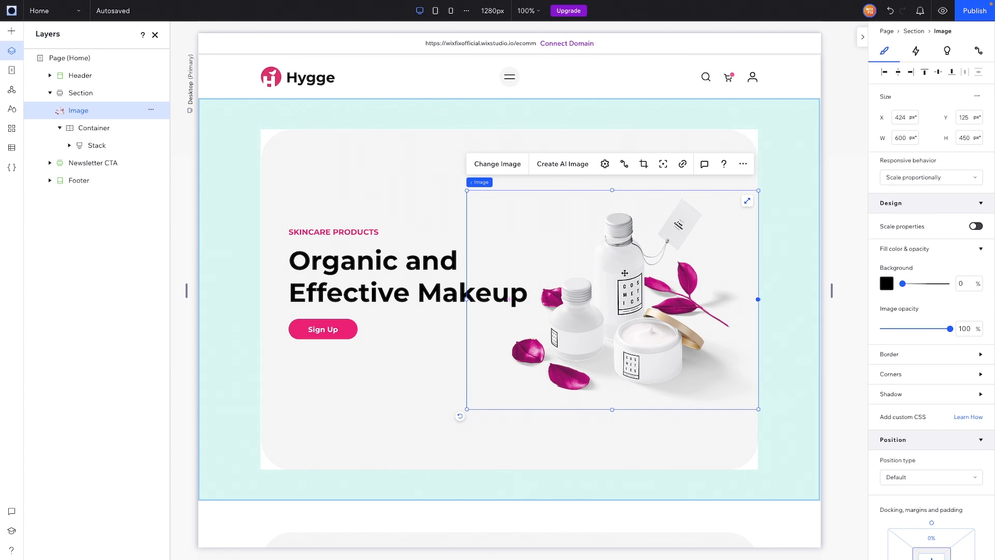
left_click_drag(621, 269, 599, 260)
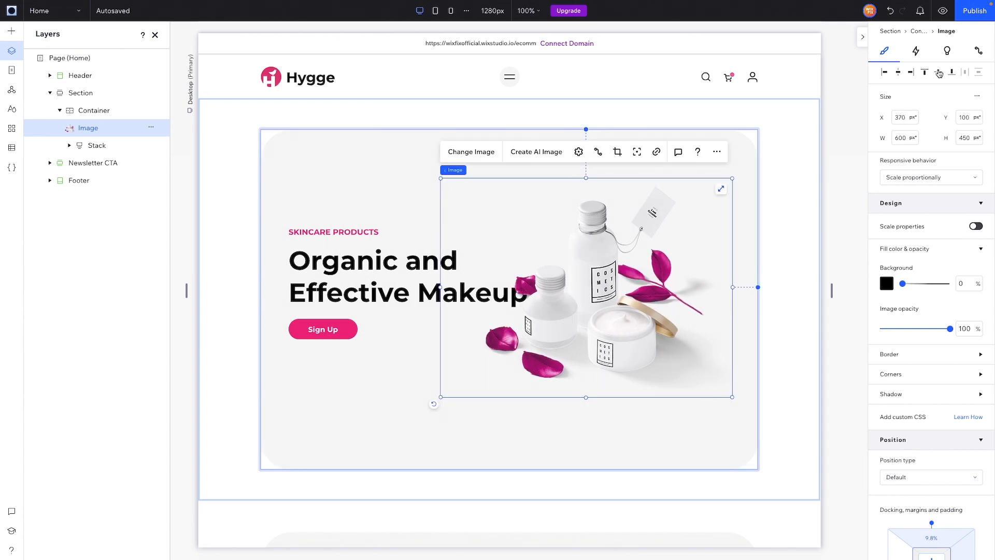
left_click(912, 73)
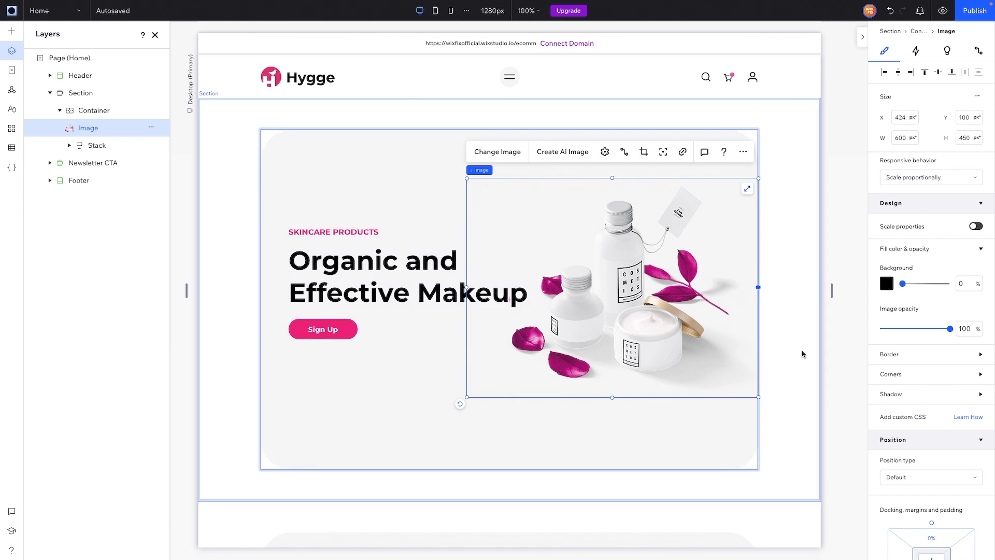
Set the hero section's height to 0 px so it shrinks to its minimum height.
left_click(799, 322)
left_click_drag(971, 96, 959, 97)
type("0")
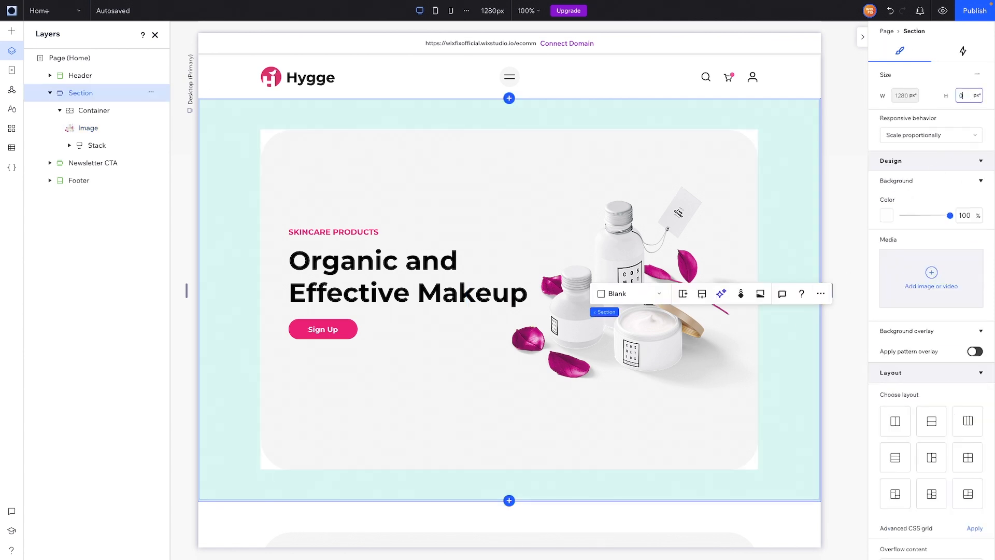
key("Return")
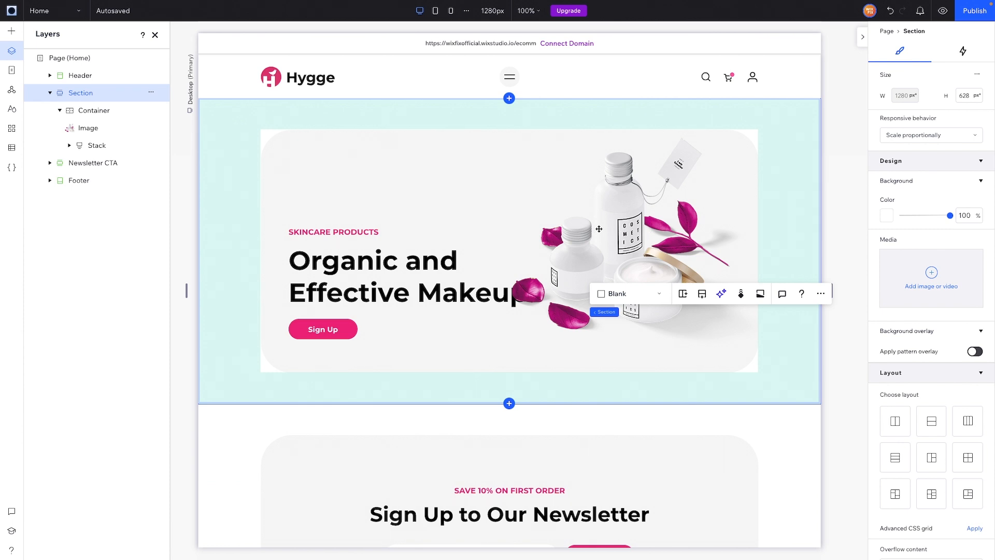
Set both the top and bottom margins of the hero image inside the rounded container to 5%.
left_click(621, 218)
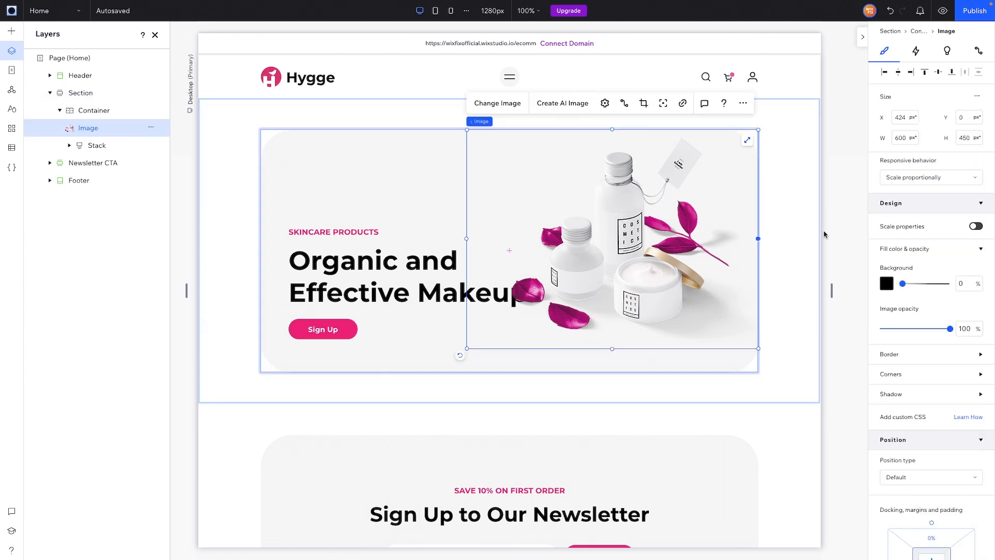
scroll(899, 234, "down", 3)
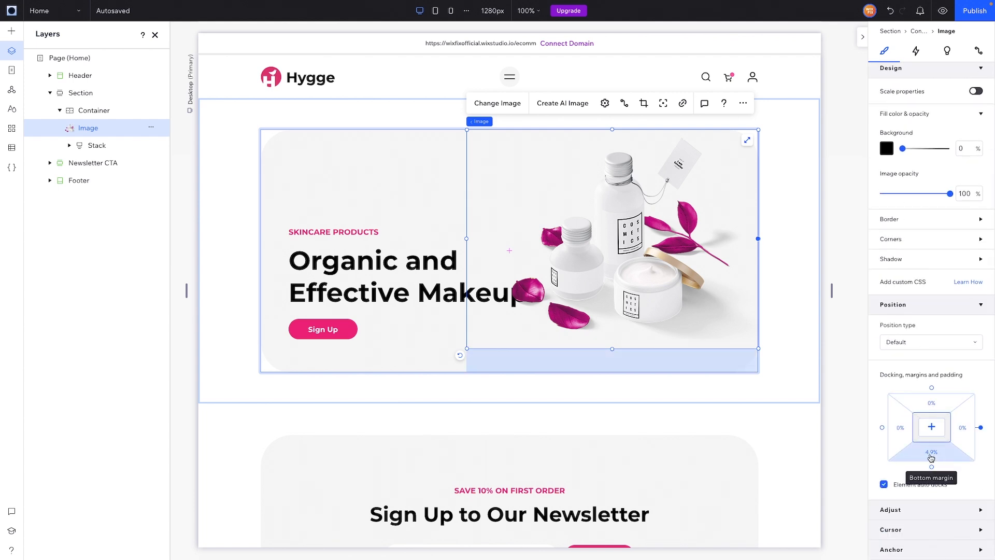
left_click(939, 404)
type("5")
left_click(935, 457)
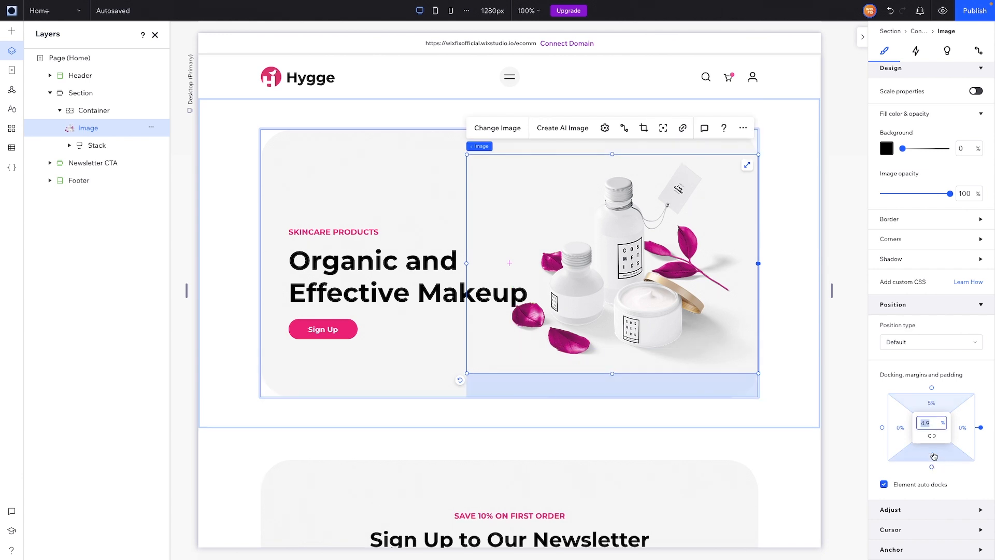
type("5")
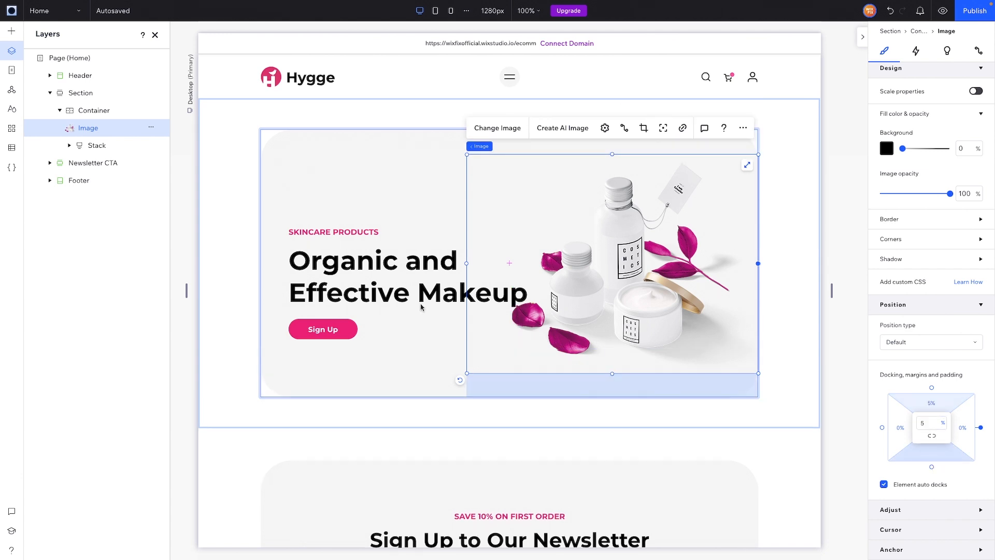
Center the text and button stack vertically within the rounded hero container.
left_click(324, 241)
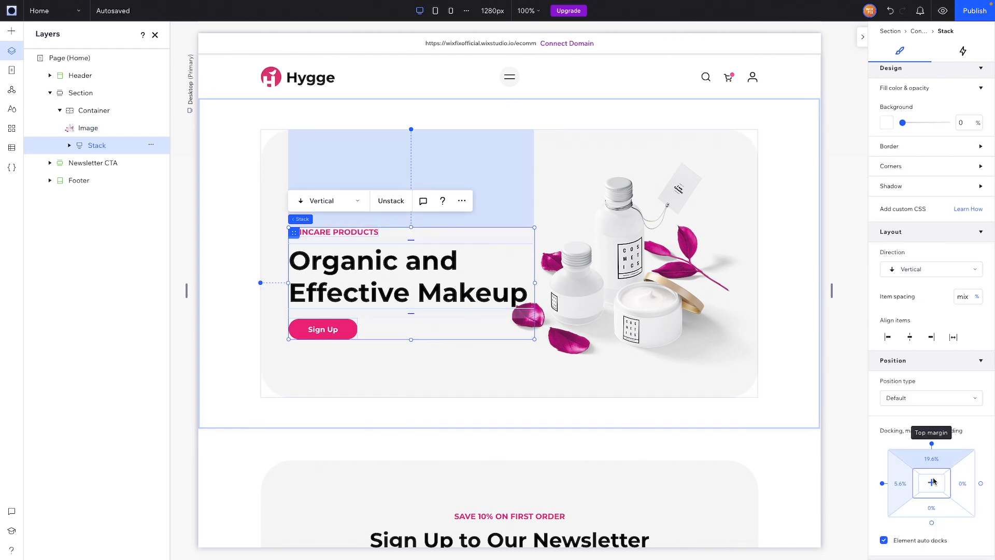
scroll(923, 207, "up", 3)
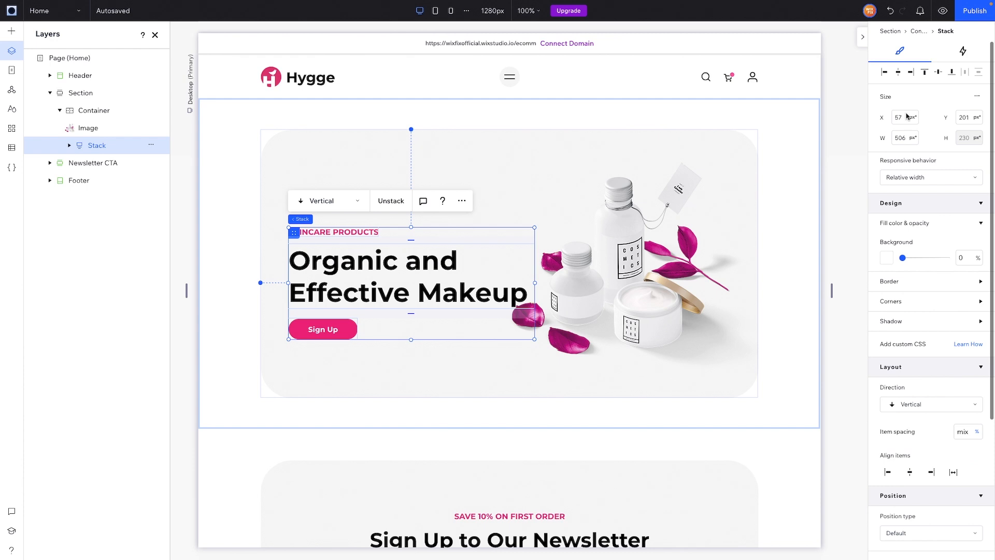
left_click(939, 73)
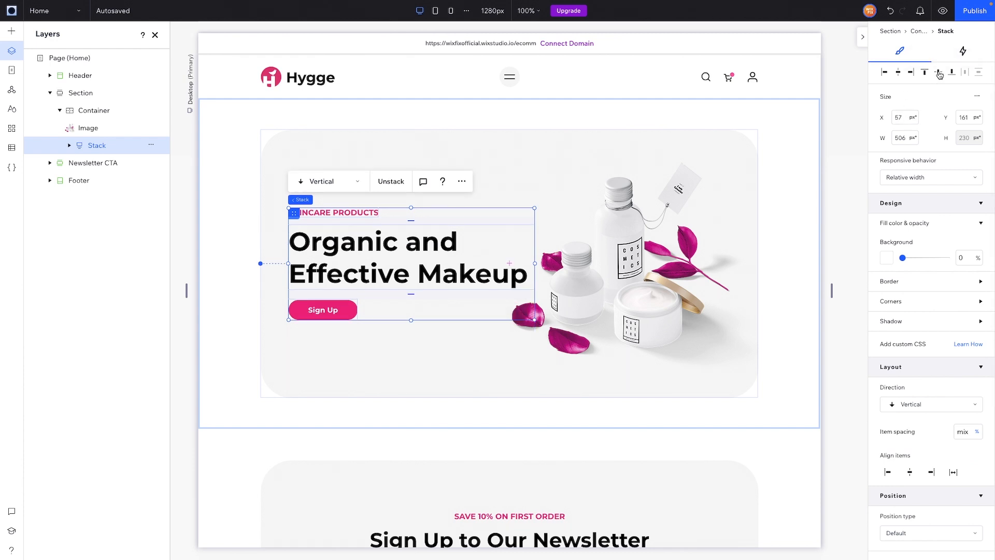
Add a new blank section directly below the hero section.
left_click(814, 240)
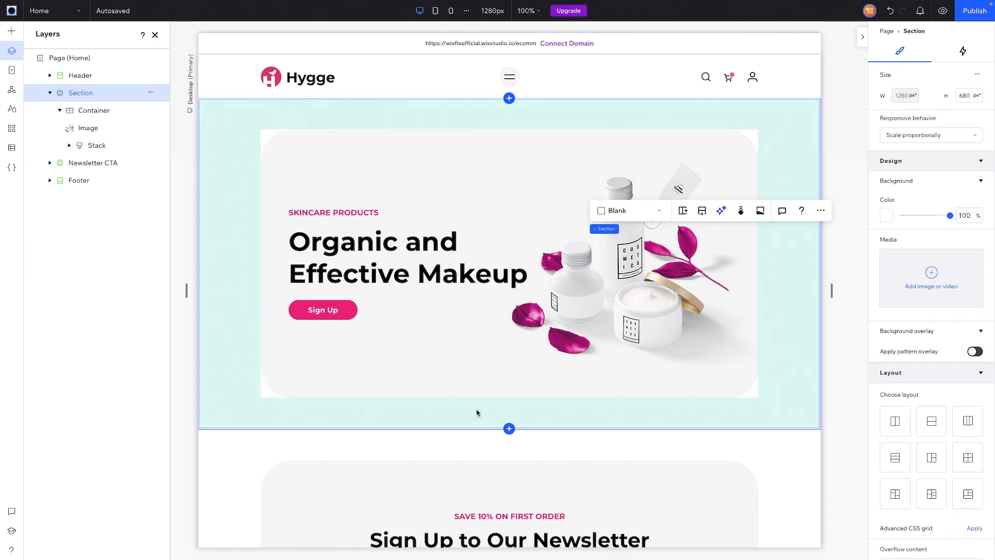
left_click(509, 429)
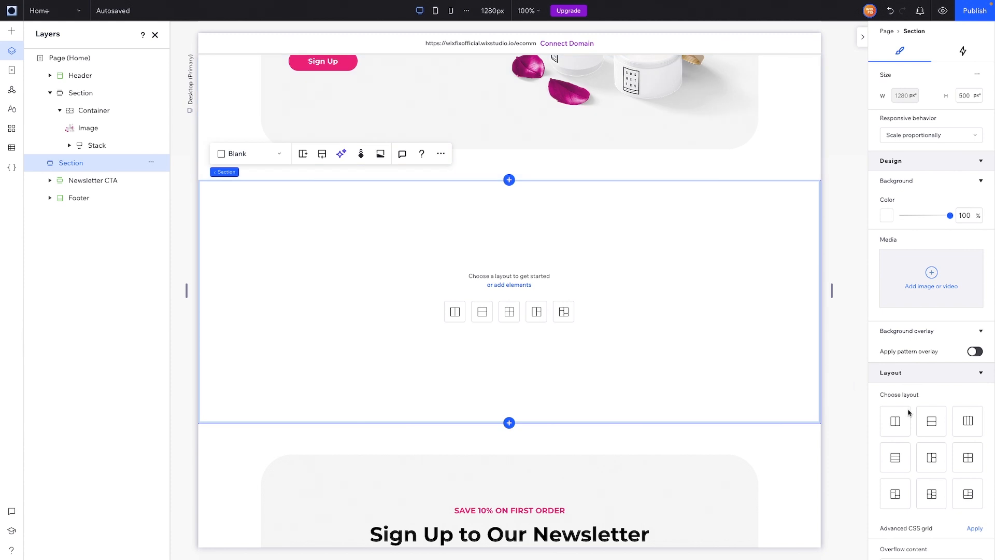
scroll(725, 184, "up", 5)
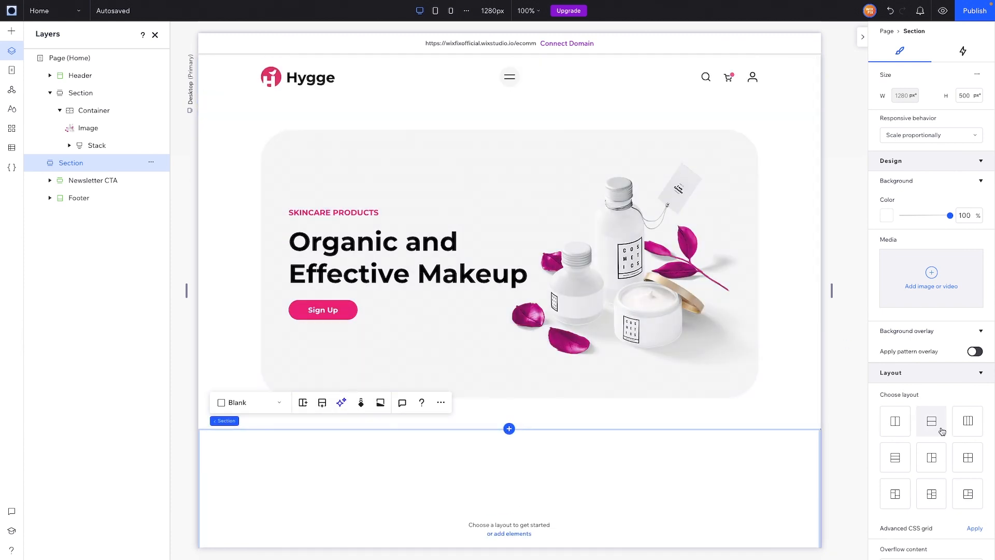
Set the new section's padding to 10% on the left and right sides and 5% at the top and bottom.
scroll(751, 438, "down", 5)
scroll(905, 432, "down", 3)
scroll(904, 431, "down", 1)
left_click(911, 481)
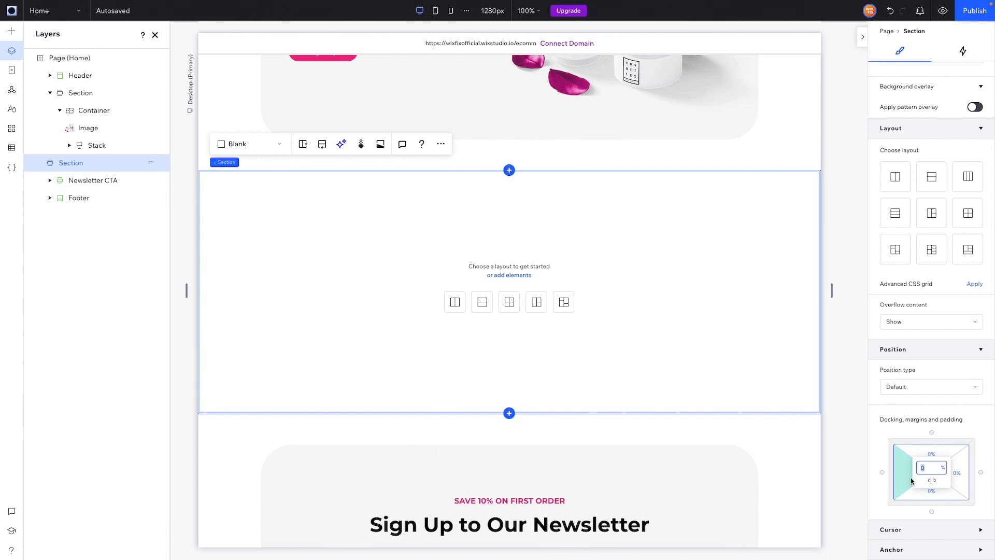
key("Tab")
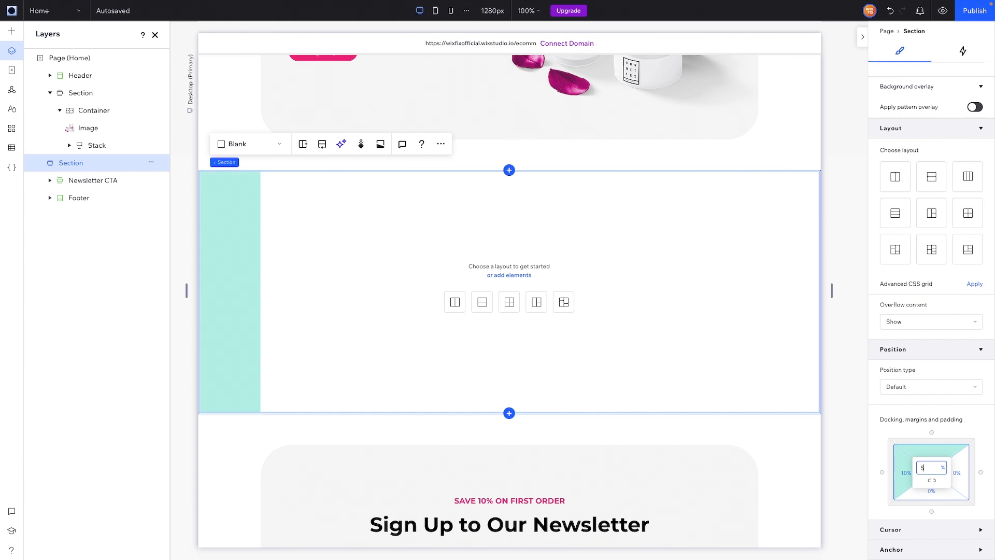
key("Tab")
type("10")
key("Tab")
type("5")
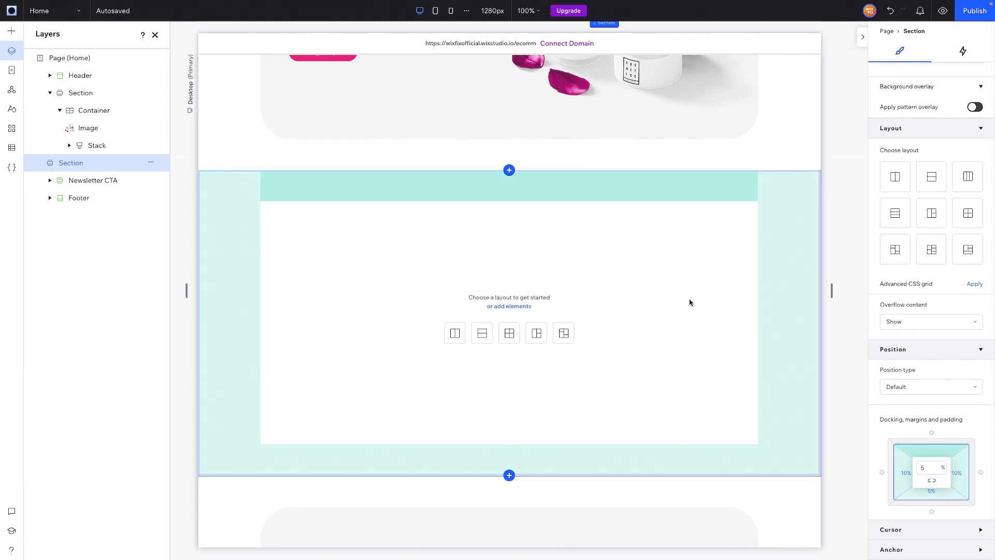
left_click(689, 302)
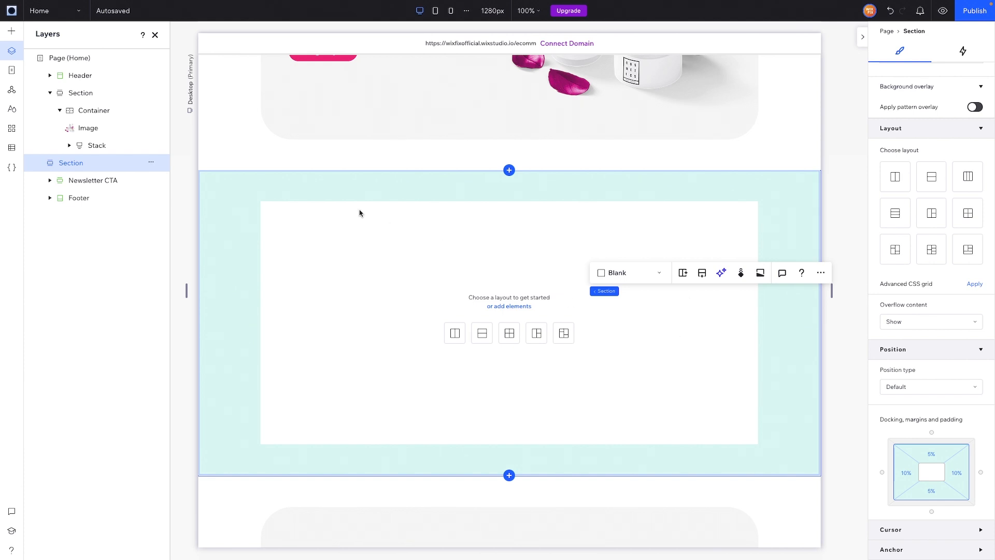
Split the new section into two rows and add a container stretched to fill the upper cell.
left_click(482, 337)
left_click(641, 319)
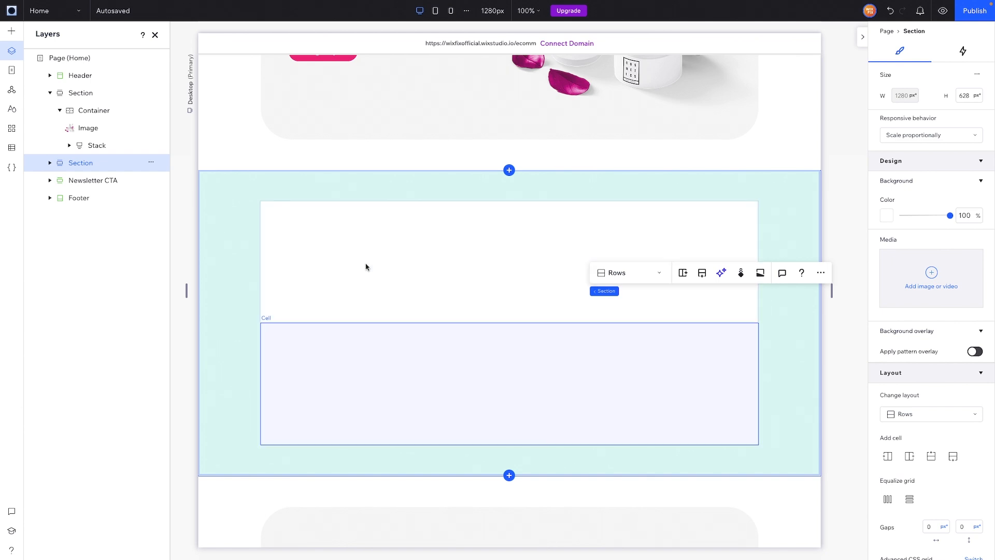
left_click(405, 257)
left_click(11, 30)
left_click(52, 38)
left_click_drag(190, 153, 538, 262)
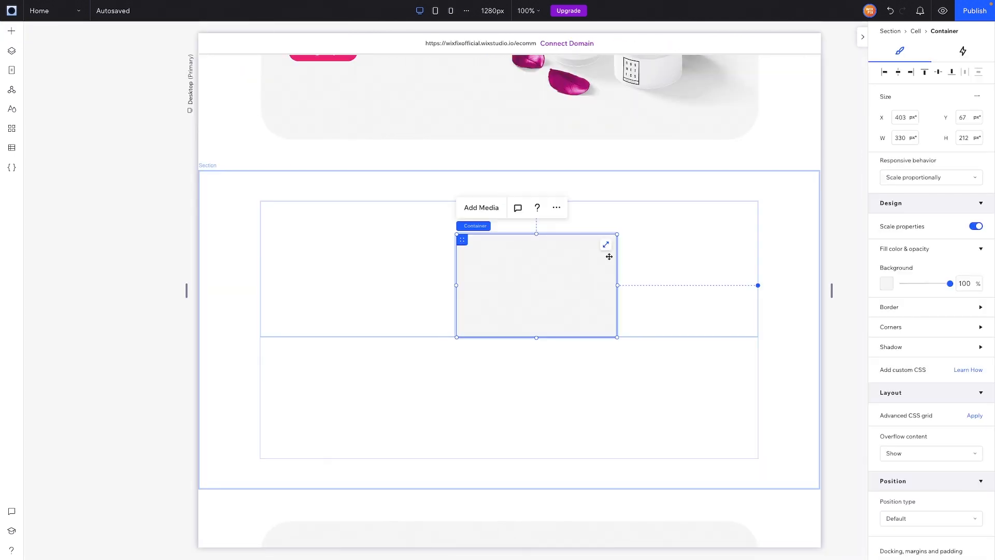
left_click(605, 244)
Set the container's background opacity to 0% and apply an advanced CSS grid with a 2x1 layout to it.
double_click(964, 260)
type("0")
key("Return")
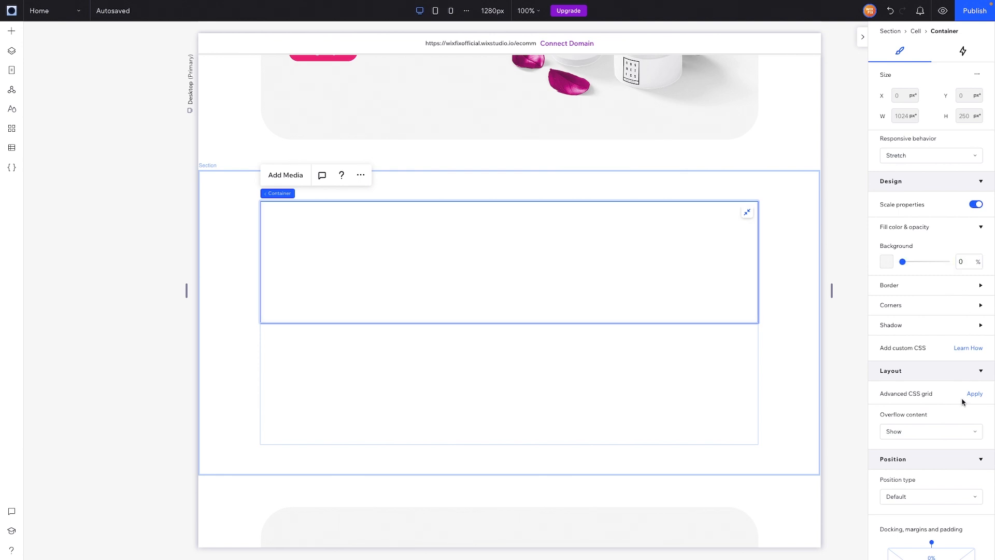
left_click(973, 395)
left_click(947, 415)
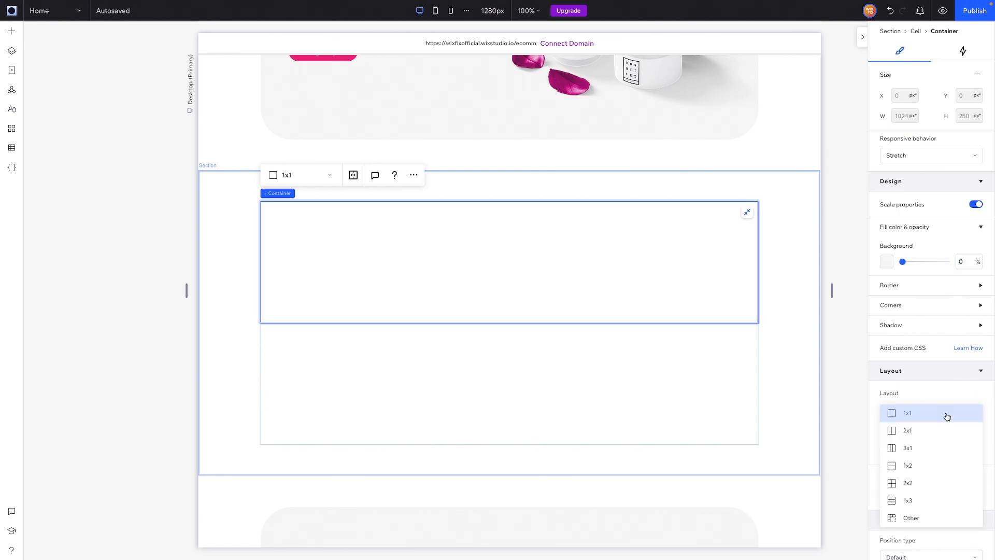
left_click(940, 430)
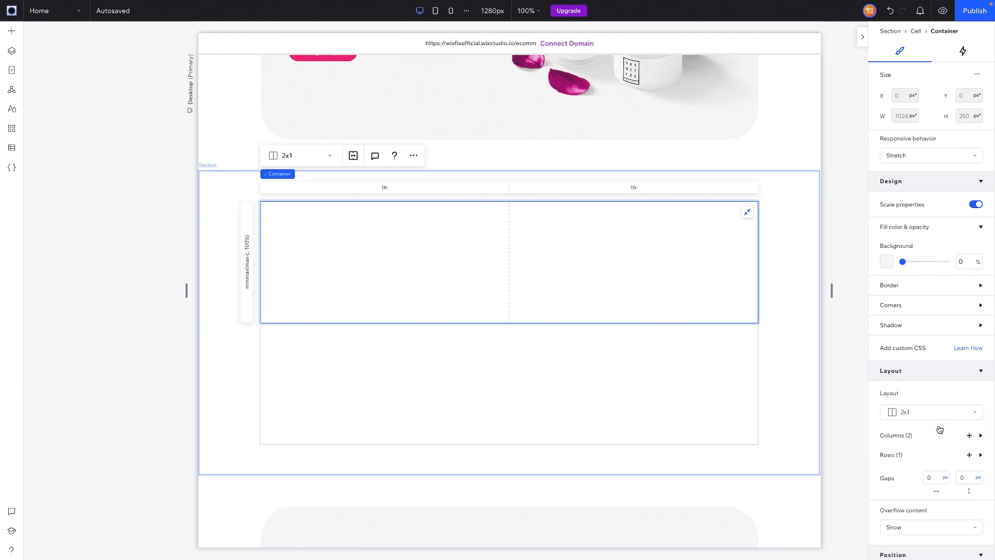
Set the container's column gap to 42 px and convert its unit to viewport width (vw).
left_click(935, 479)
type("42")
key("Return")
left_click(946, 479)
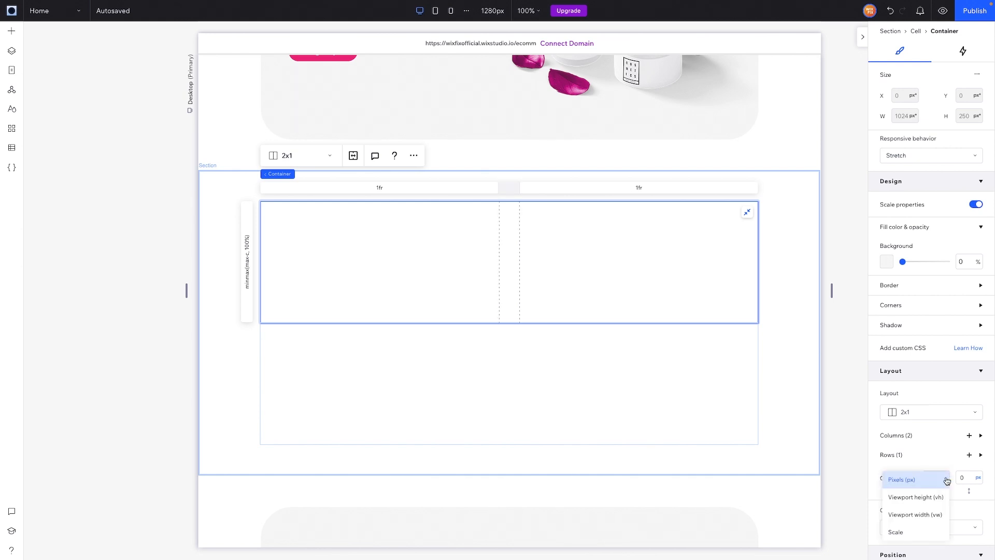
left_click(926, 517)
Change the text of the hero section's Sign Up button to "Shop Now".
scroll(598, 228, "up", 3)
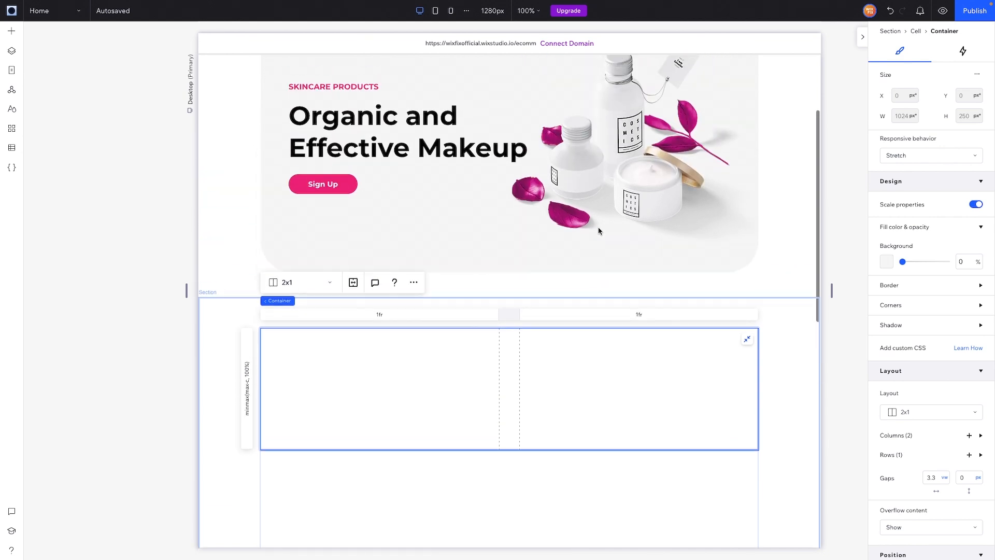
left_click(334, 231)
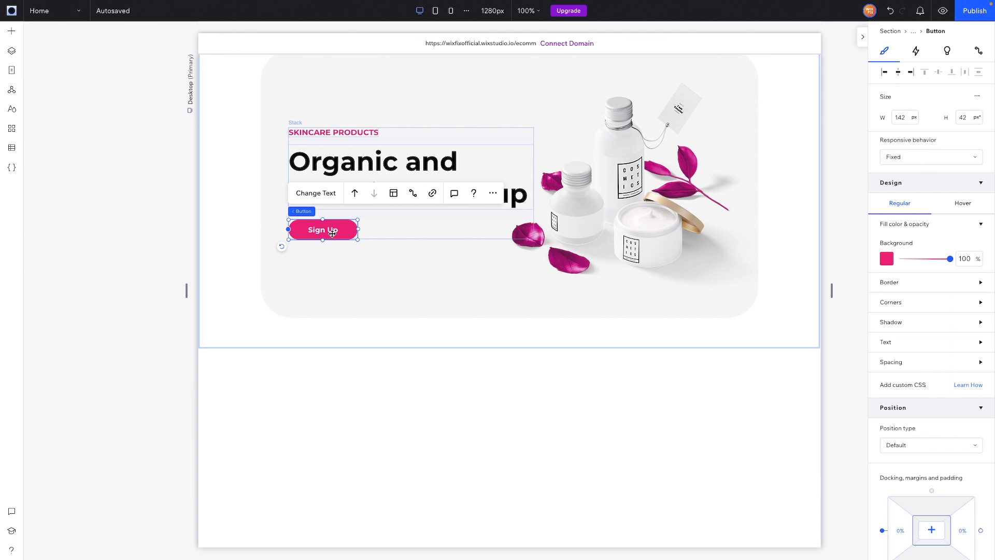
left_click(311, 195)
type("Shop Now")
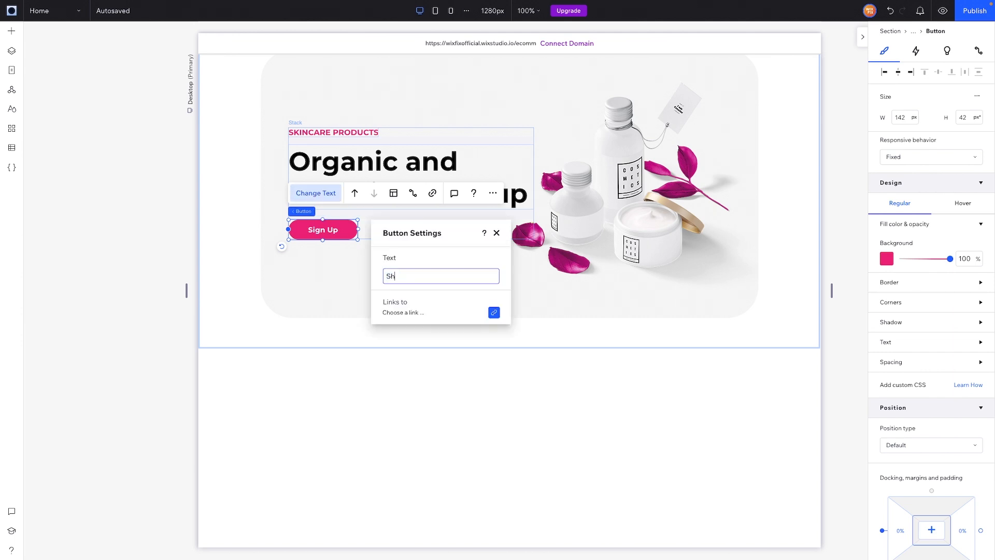
Copy the Shop Now button into the second column of the 2x1 container and align it to the right edge.
left_click(330, 228)
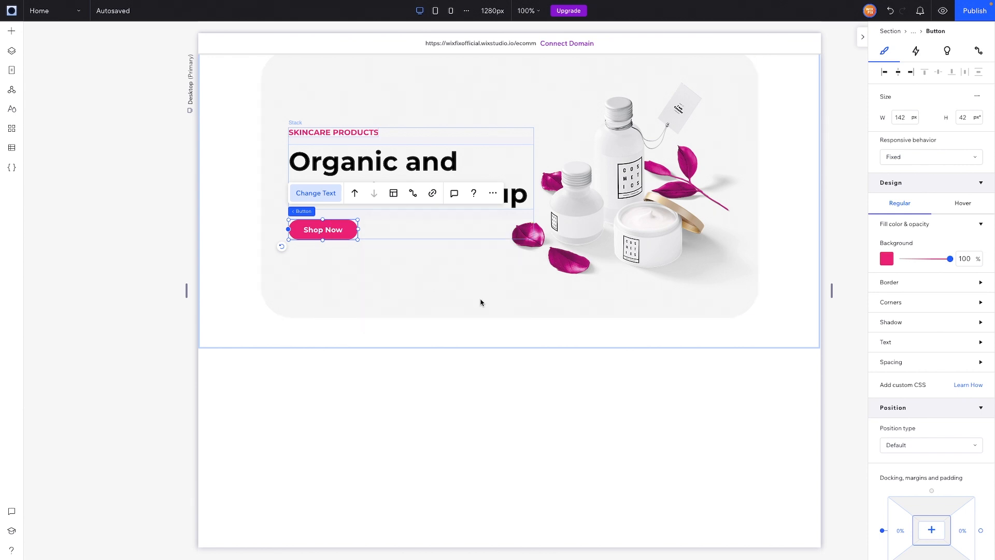
scroll(480, 300, "down", 3)
left_click(604, 310)
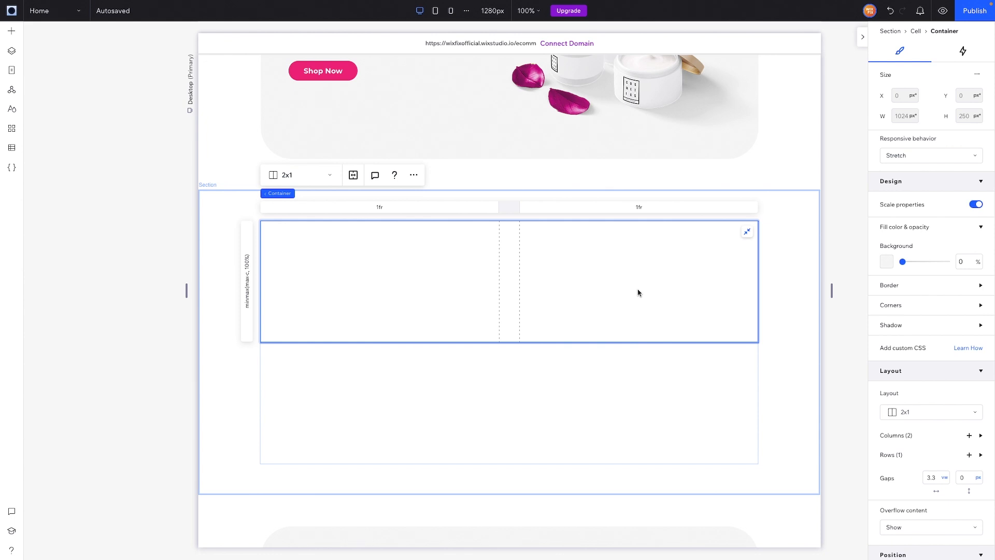
key("ctrl+v")
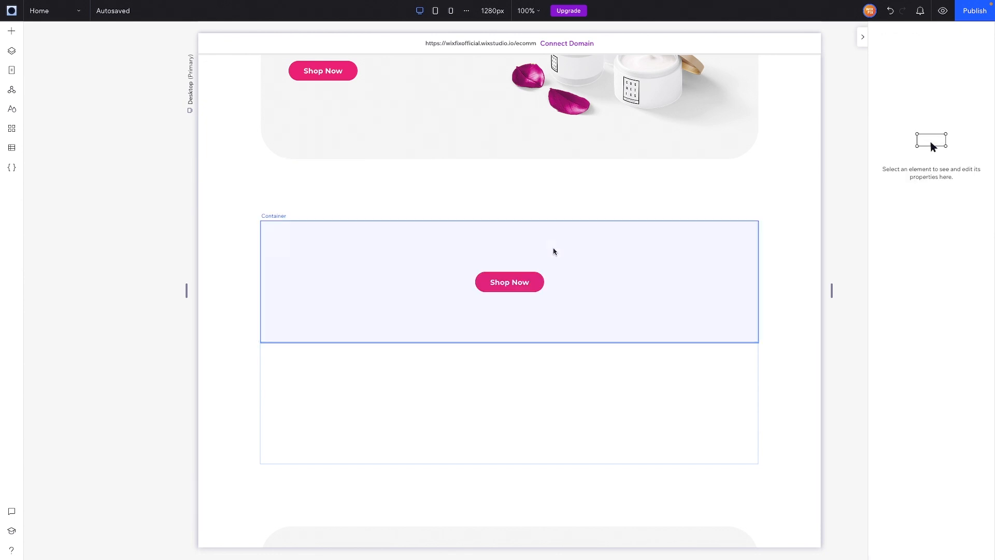
left_click(521, 282)
left_click_drag(521, 282, 691, 284)
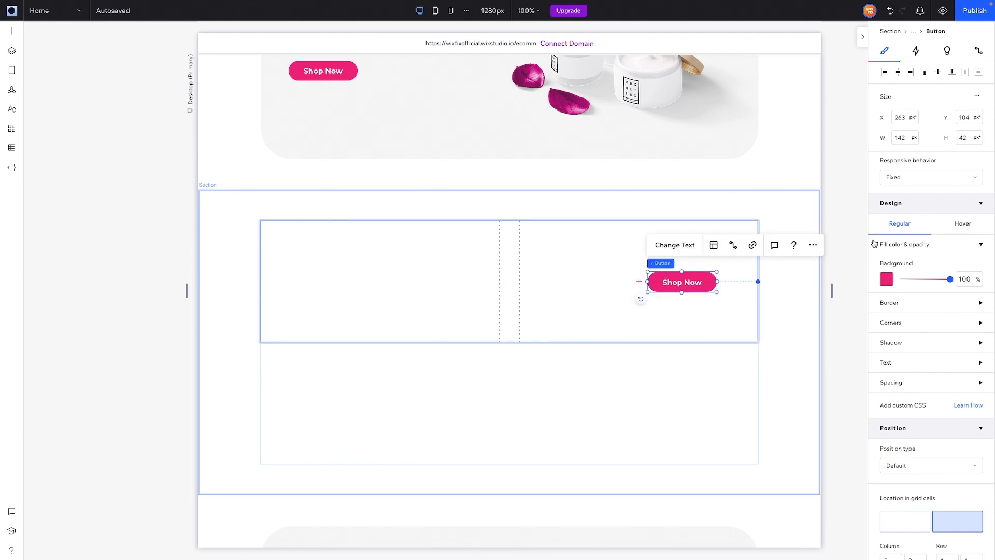
left_click(912, 74)
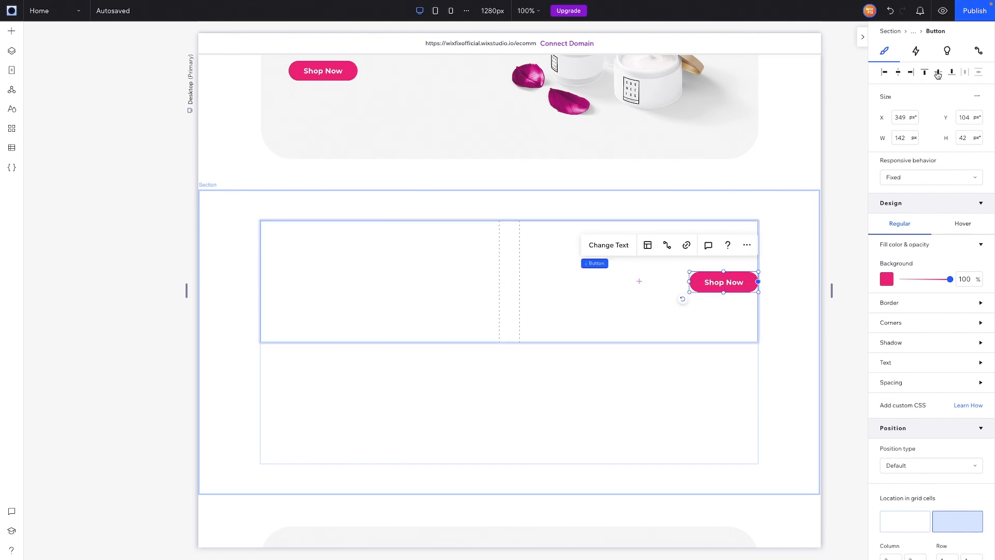
Add a Heading 2 text element on the left side of the 2x1 container, level with the Shop Now button.
scroll(413, 258, "up", 1)
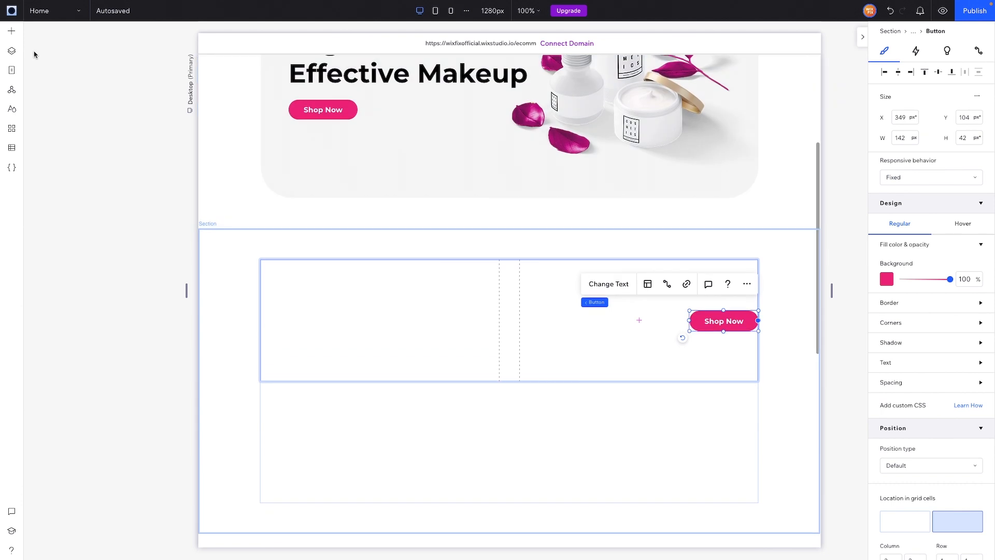
left_click(10, 32)
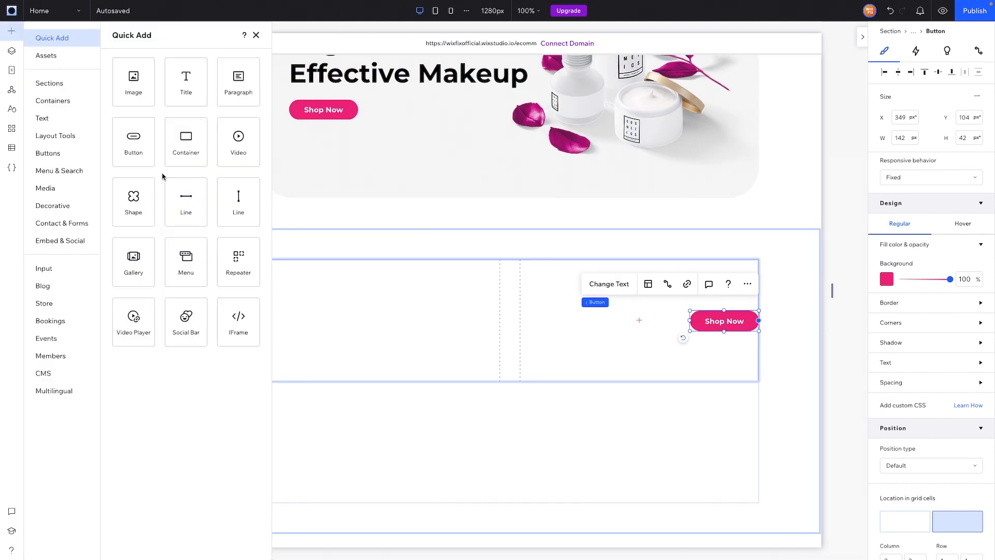
left_click(44, 119)
left_click_drag(202, 119, 386, 322)
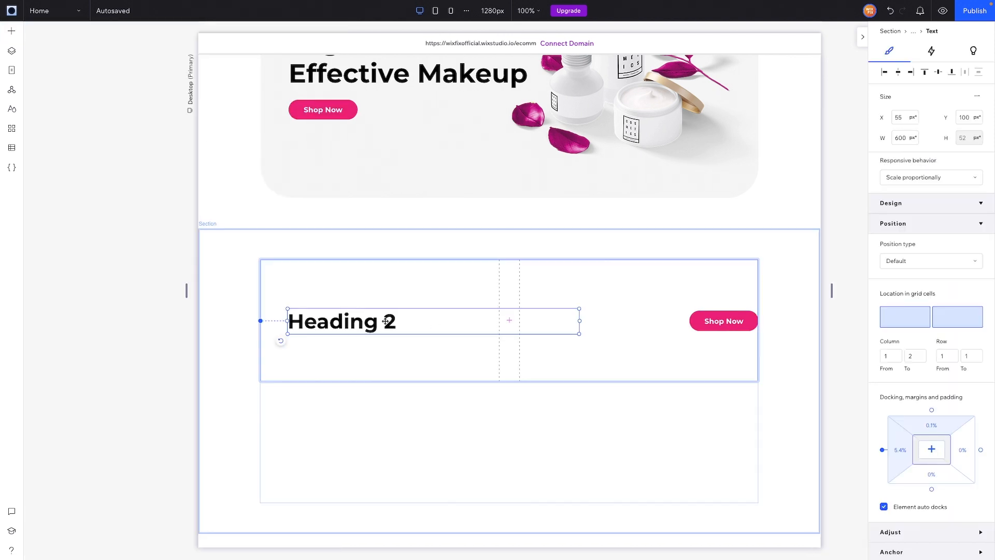
Set the new heading's font size to 32 px and replace its text with "Browse by Category".
double_click(386, 322)
left_click(967, 377)
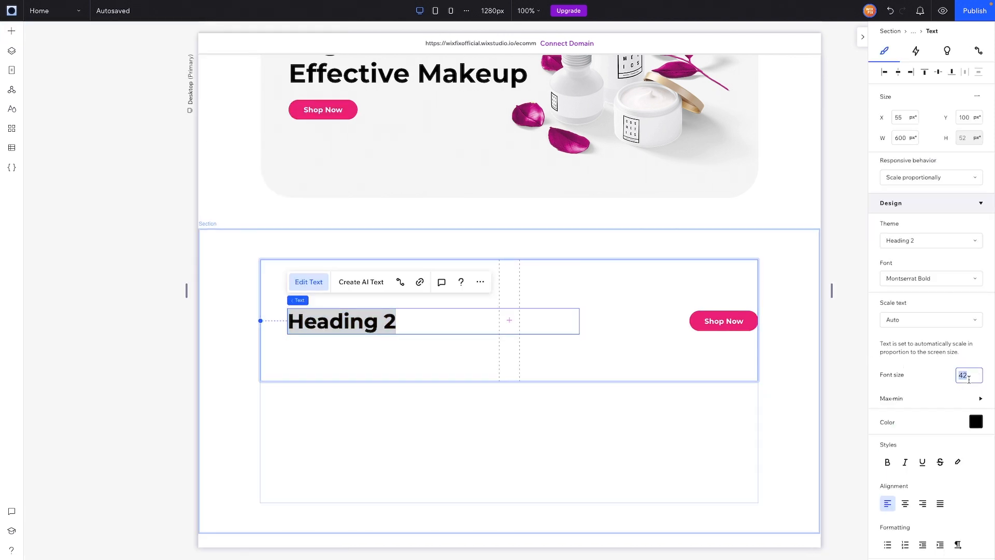
key("Return")
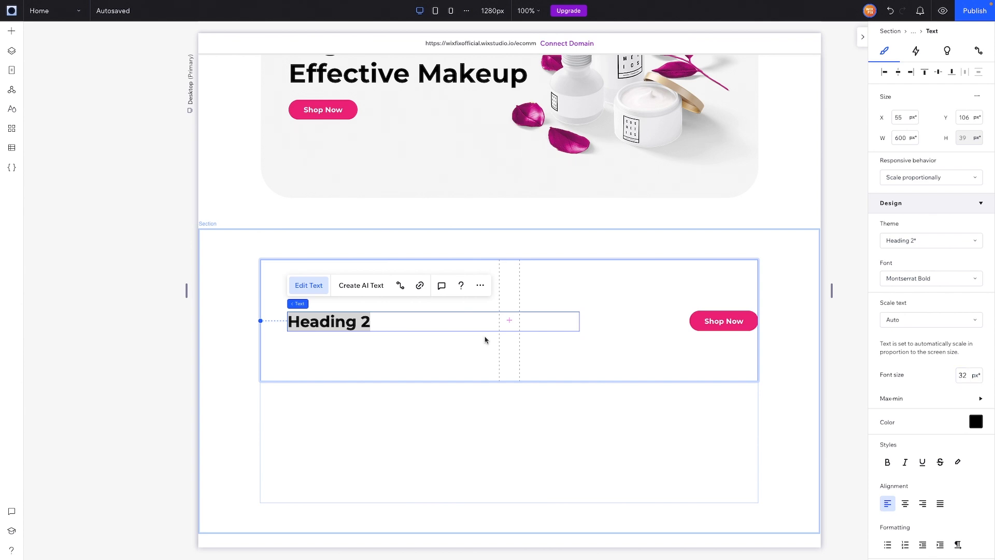
triple_click(331, 320)
type("Browse")
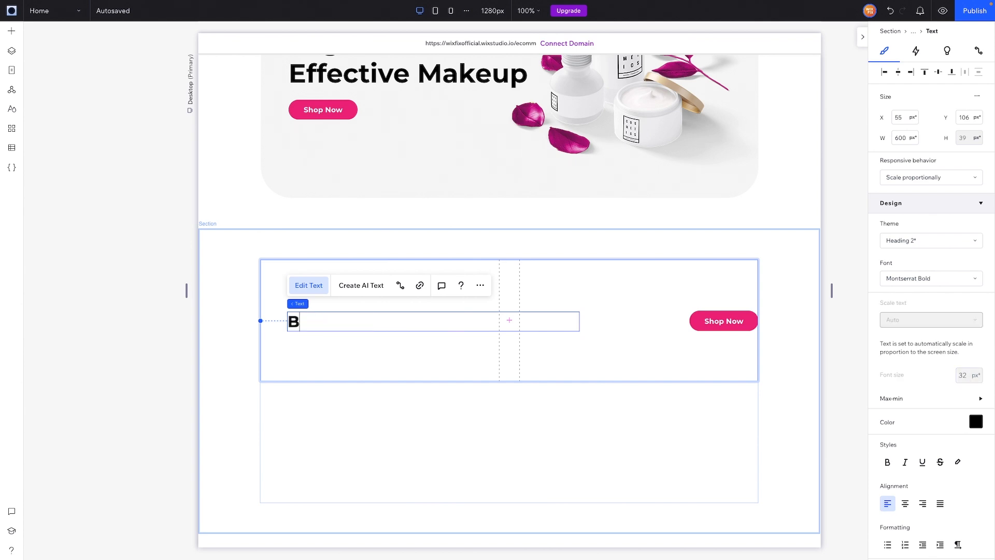
type(" by Category")
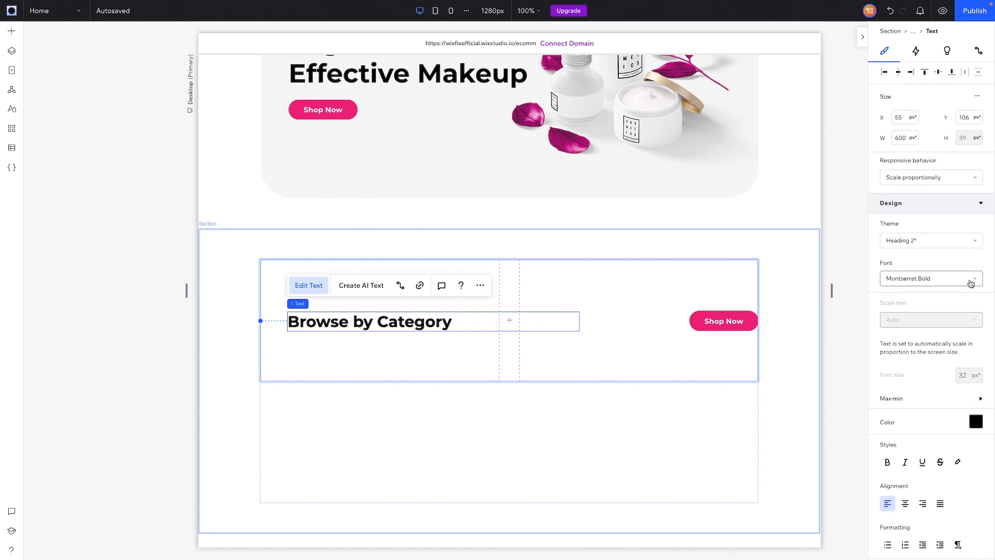
Set the Browse by Category heading's responsive behavior to Hug and align it to the left edge of its container.
left_click(930, 178)
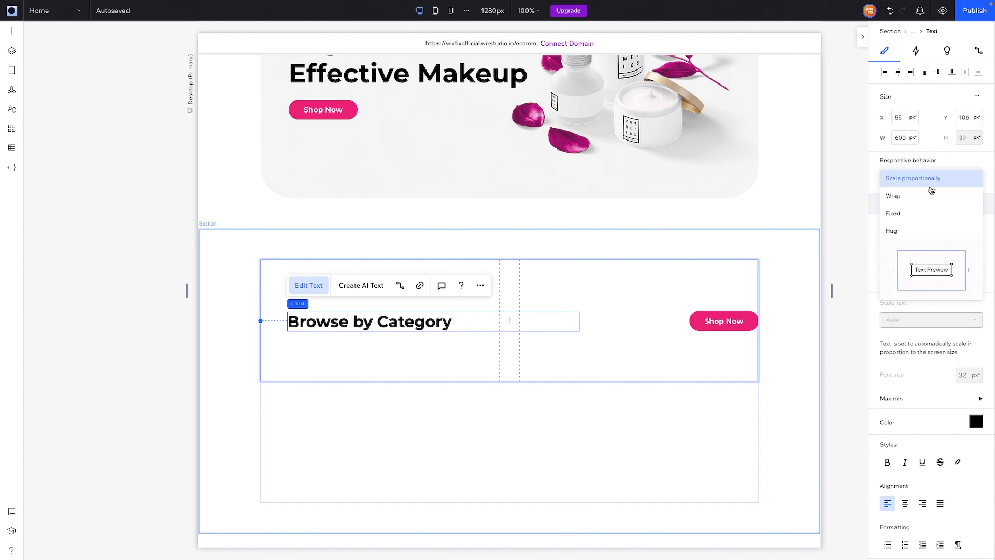
left_click(913, 231)
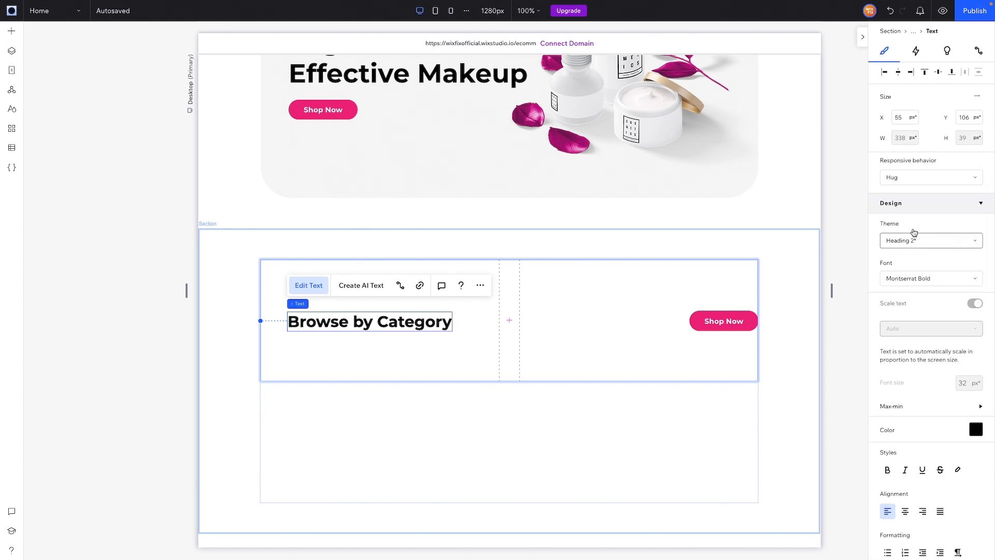
left_click(885, 73)
Set the minimum font size of the Browse by Category heading to 22 px.
scroll(927, 358, "down", 2)
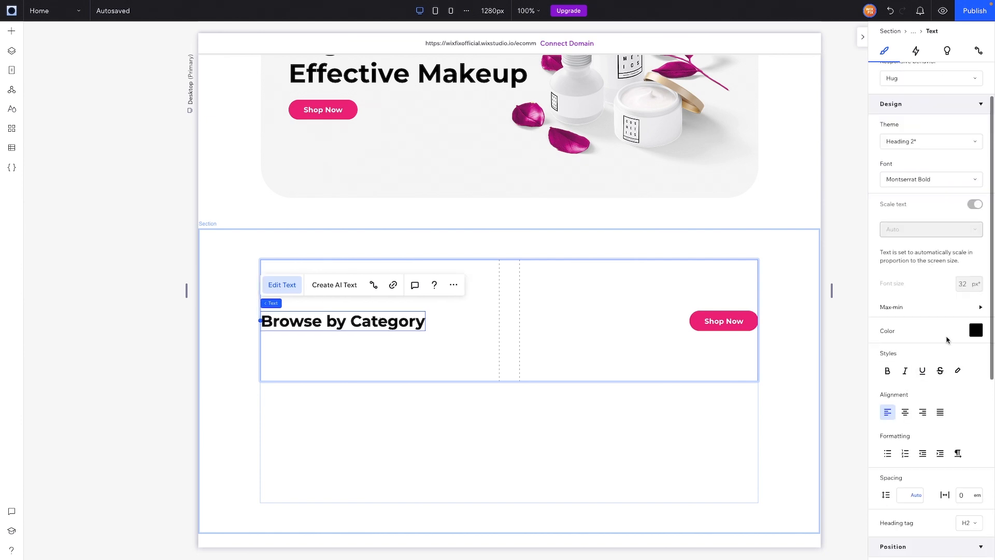
left_click(951, 306)
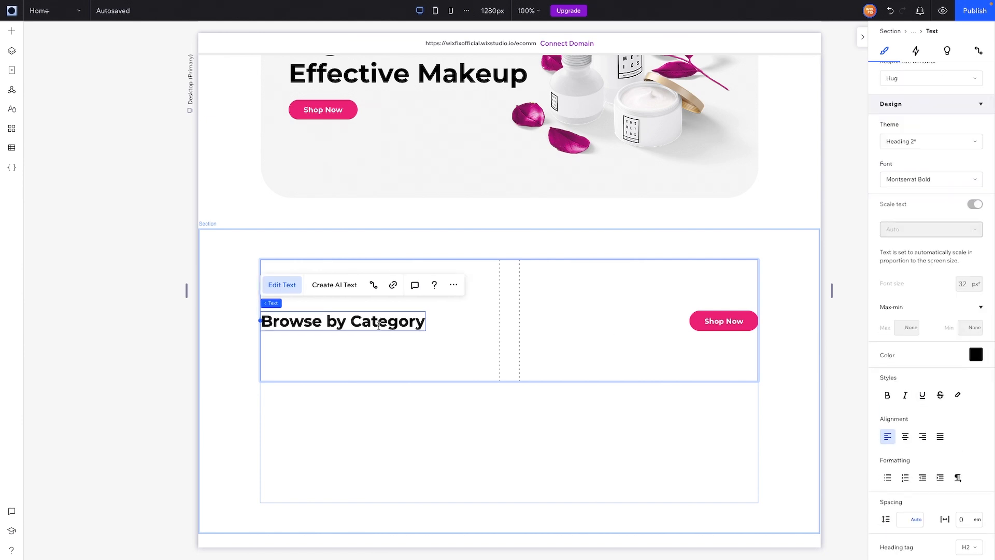
double_click(338, 324)
left_click(966, 329)
type("22")
key("Return")
Size the 2x1 container's second column to Max content and check the container's row sizing.
left_click(586, 320)
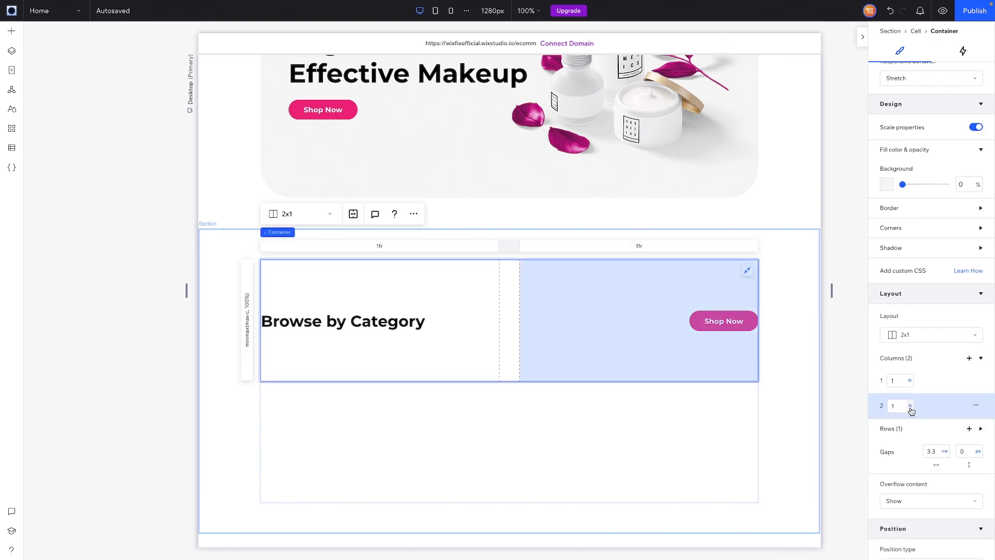
left_click(910, 407)
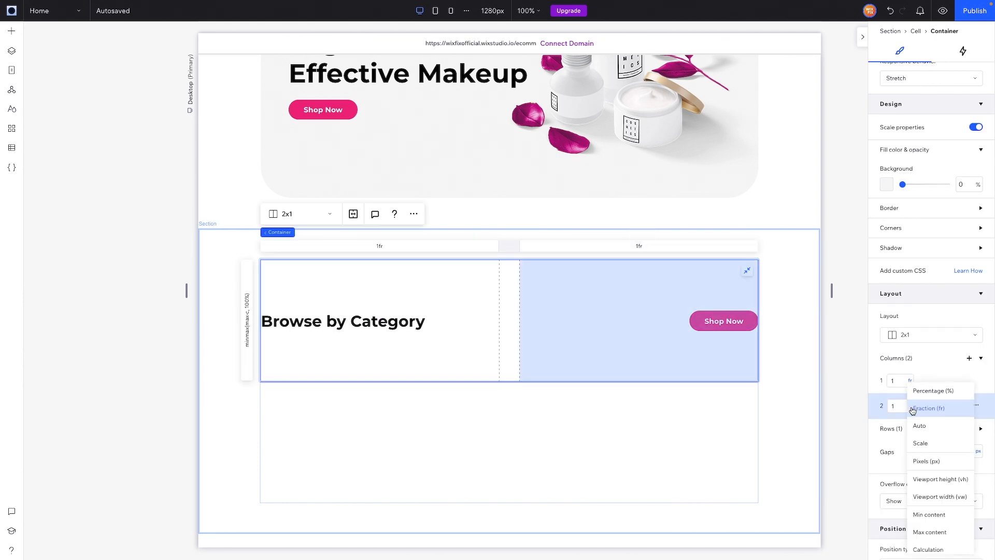
left_click(929, 532)
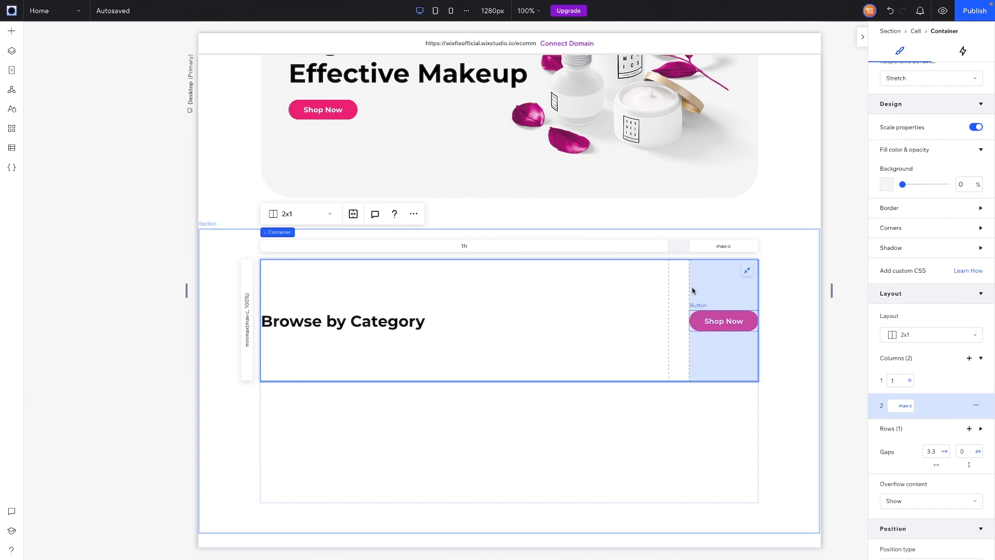
left_click(719, 317)
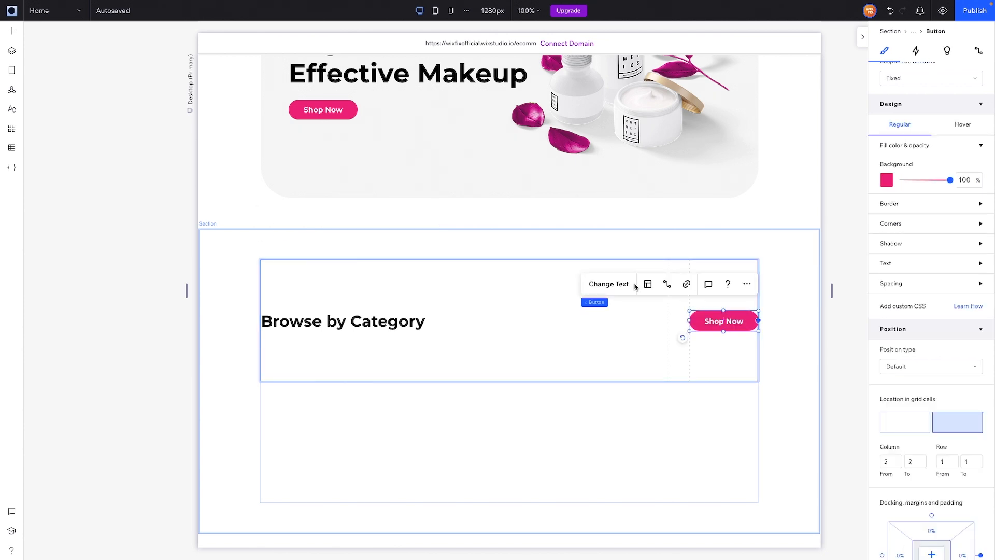
left_click(330, 311)
left_click(246, 318)
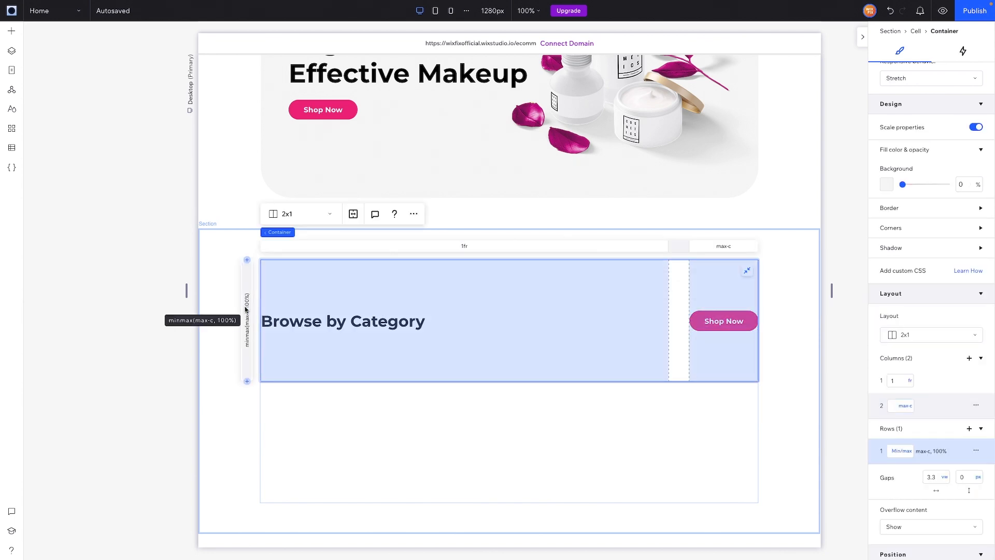
Shrink the upper row to the height of the heading and button, and set the section's vertical gap to 5 vw.
mouse_move(296, 236)
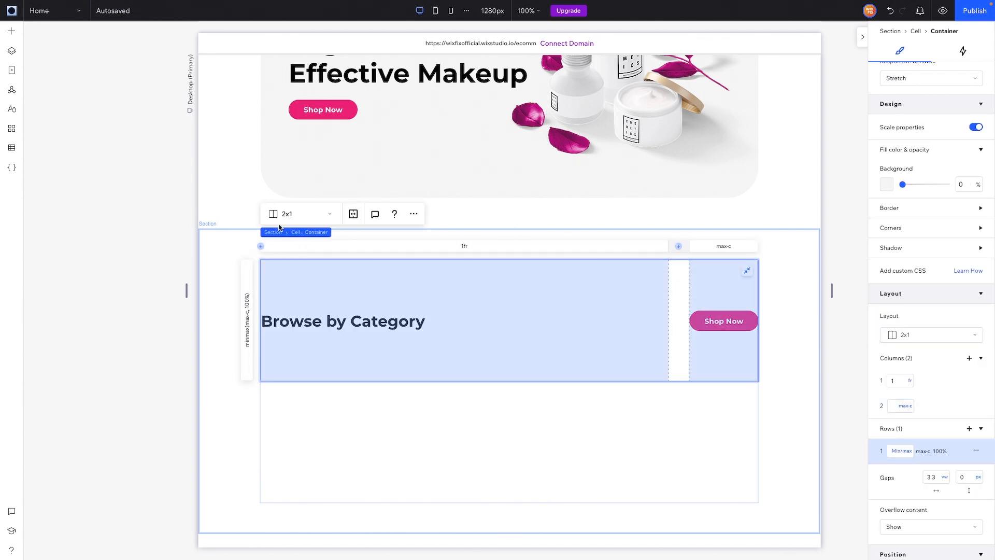
left_click(296, 234)
left_click_drag(528, 381, 526, 264)
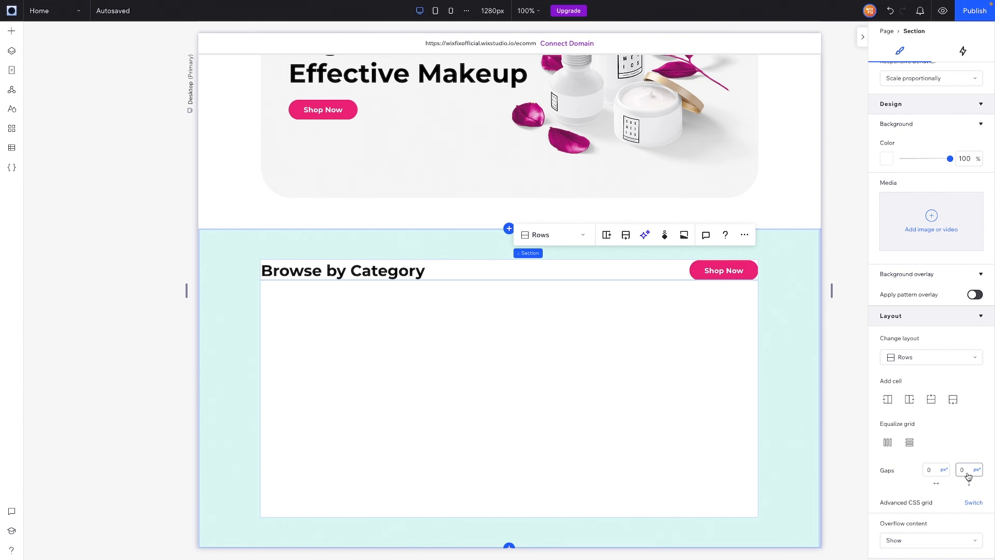
left_click(967, 471)
key("Return")
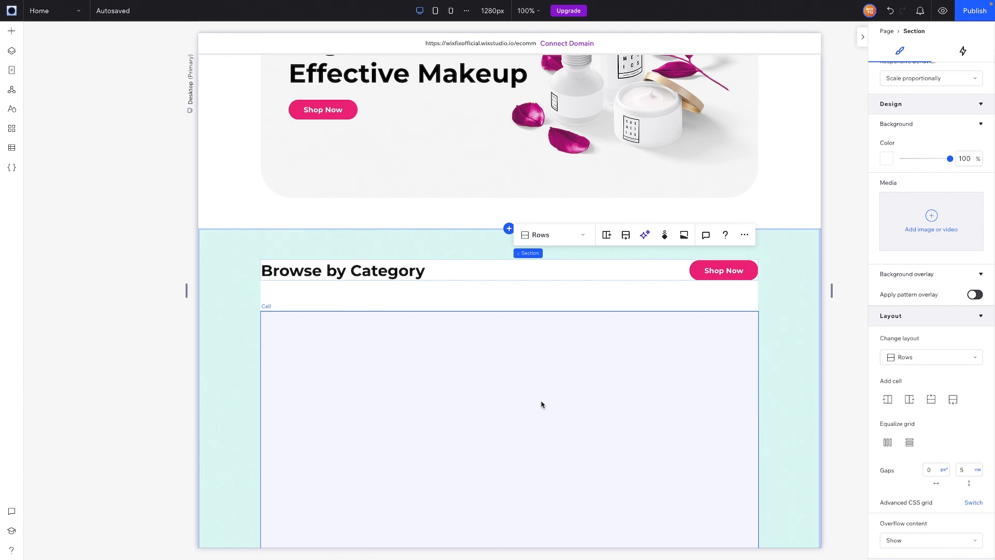
Add a Repeater to the empty lower cell of the section and stretch it to fill the cell.
scroll(542, 404, "down", 2)
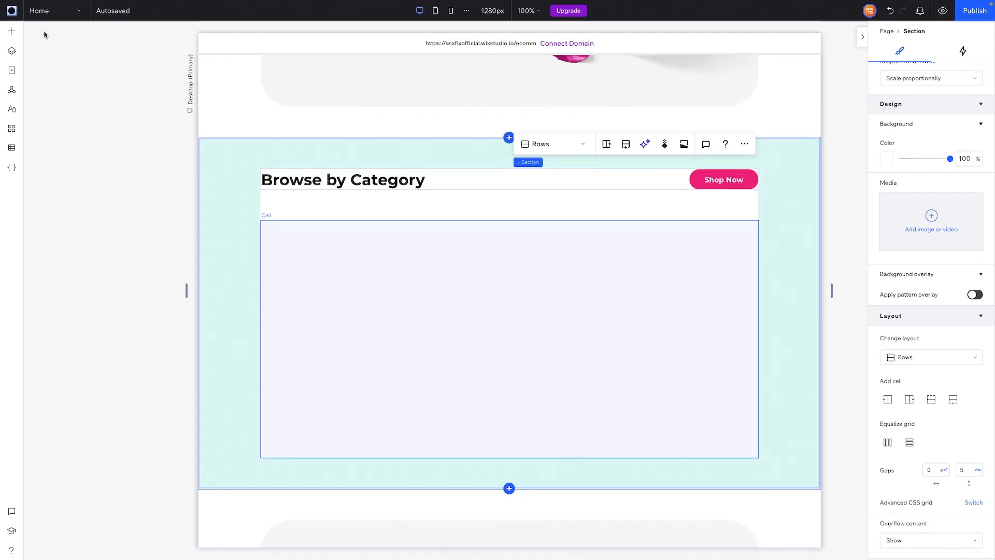
left_click(12, 31)
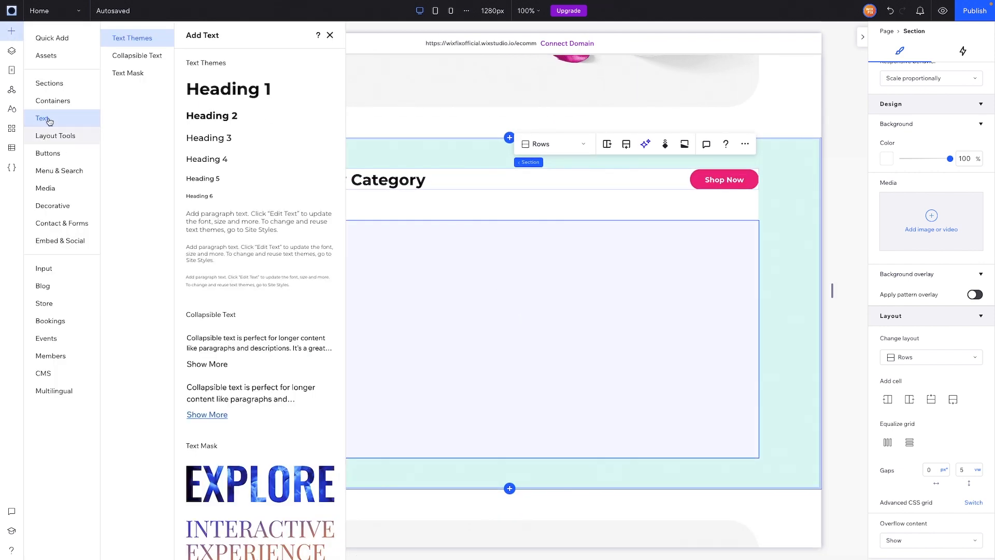
left_click(50, 41)
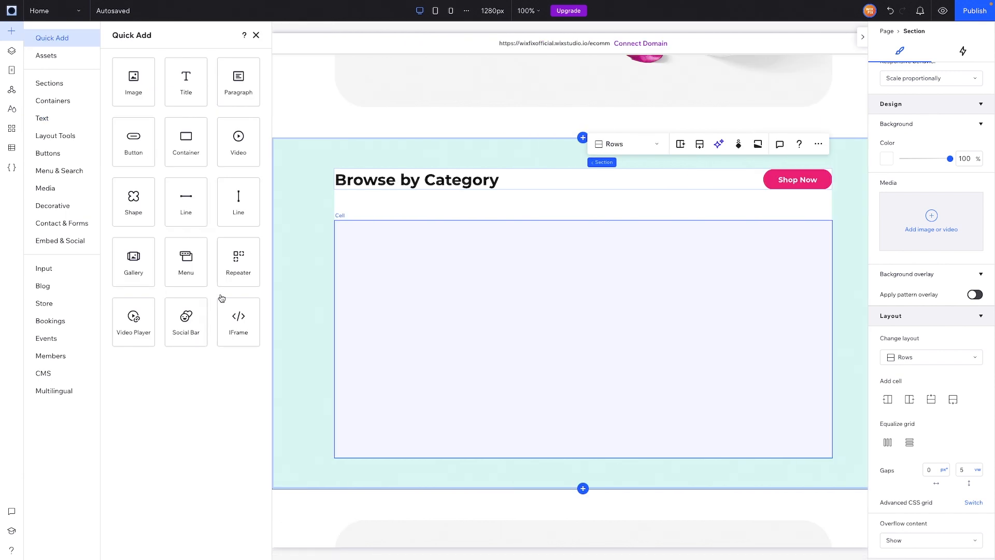
left_click_drag(236, 275, 561, 335)
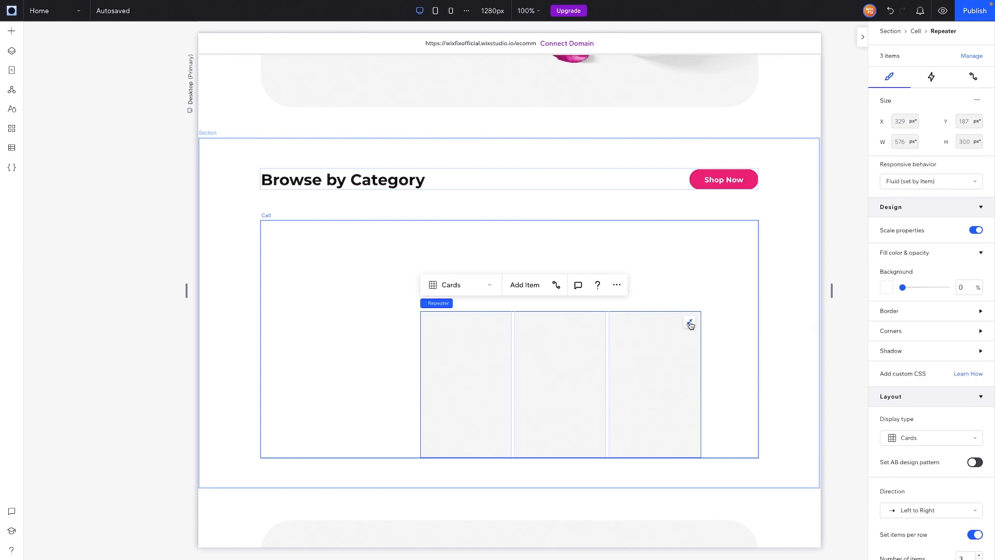
left_click(690, 324)
Set the repeater's number of items per row to 8.
scroll(958, 456, "down", 4)
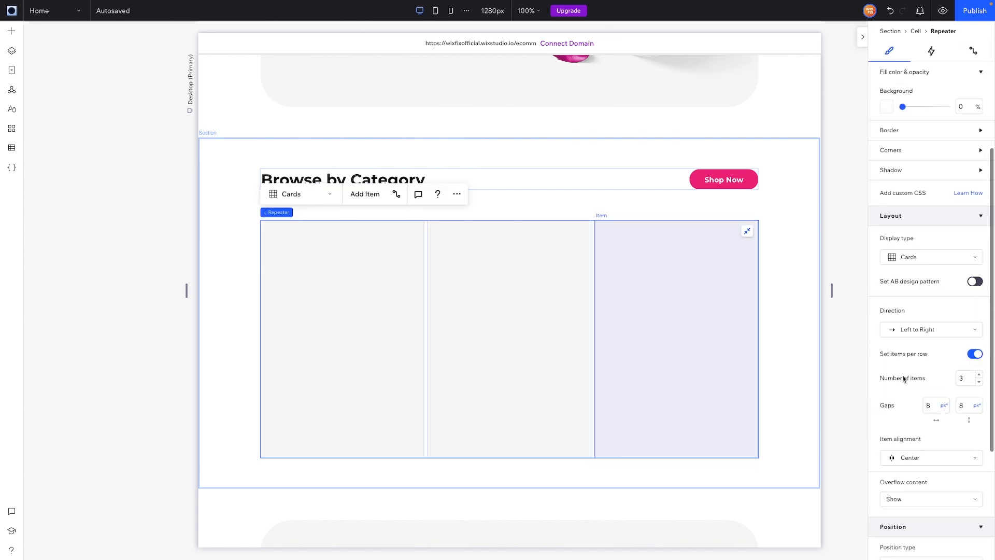
left_click(967, 377)
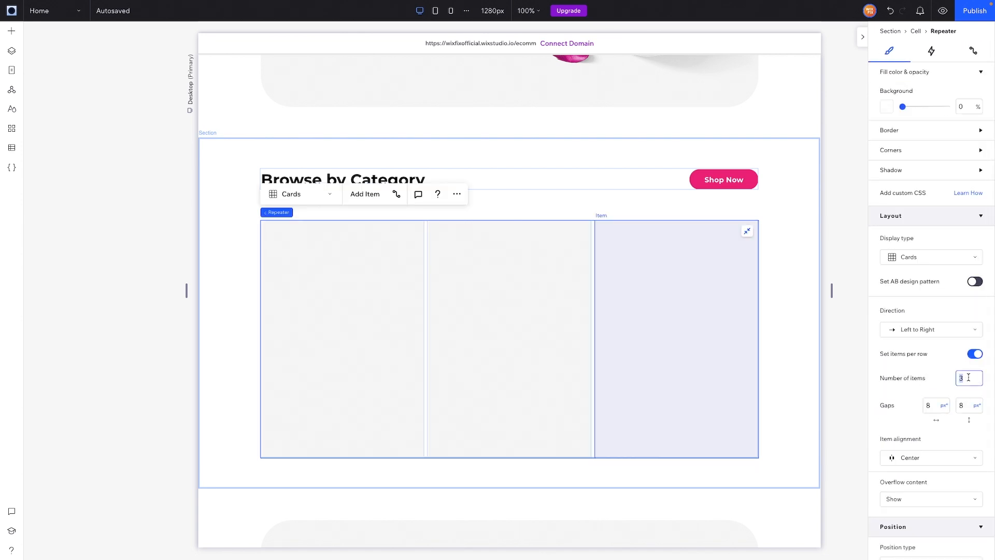
key("Return")
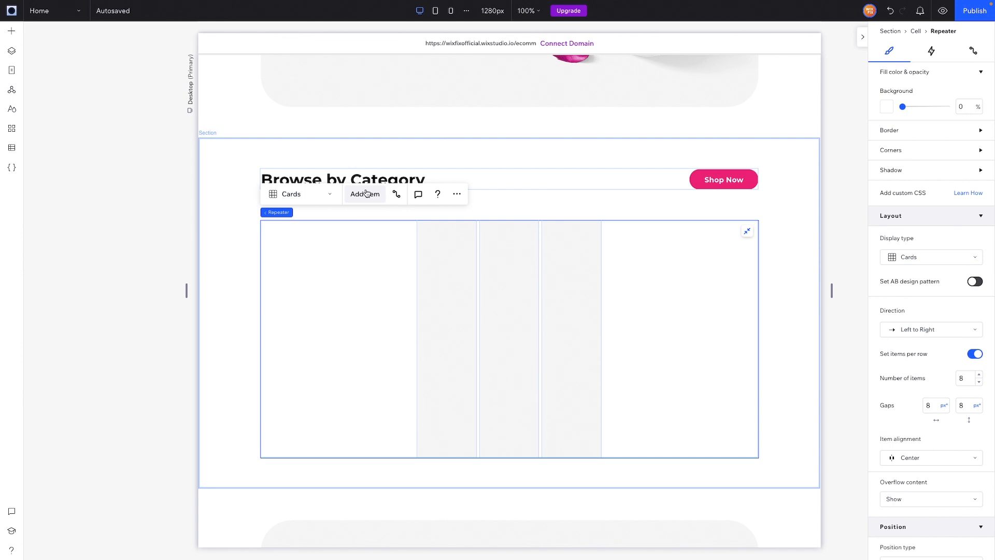
Round all four corners of the repeater items with a 24 px radius.
left_click(455, 273)
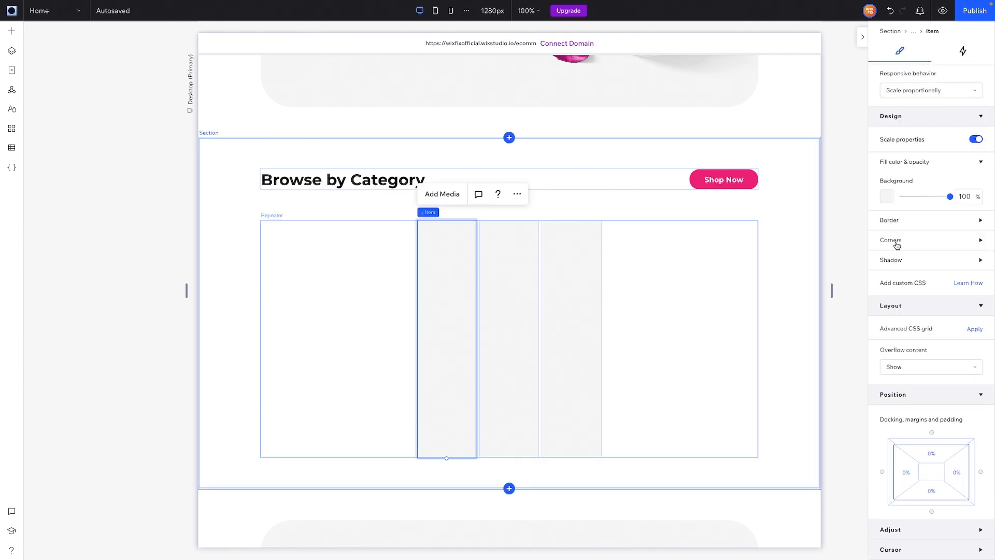
left_click(895, 242)
left_click(892, 184)
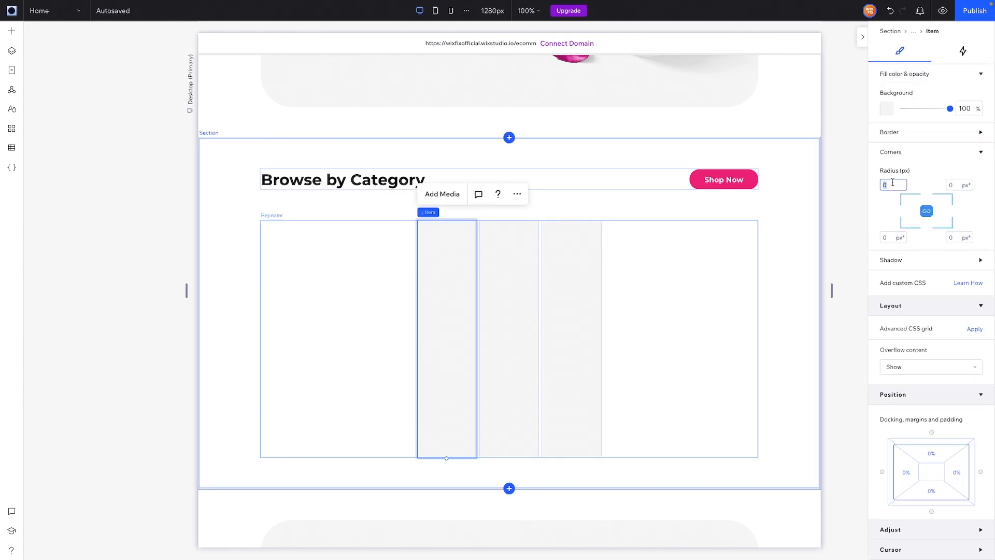
key("Return")
left_click(893, 185)
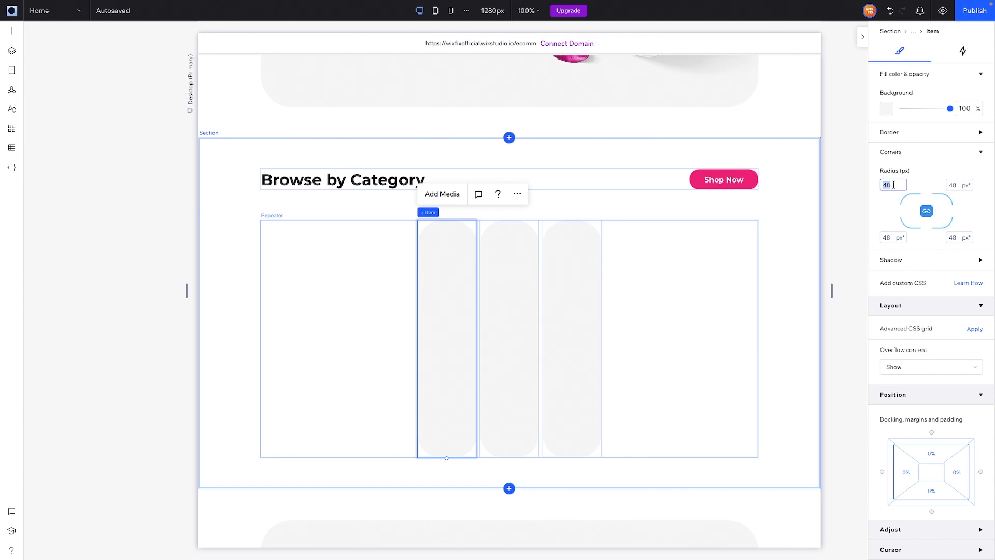
type("24")
key("Return")
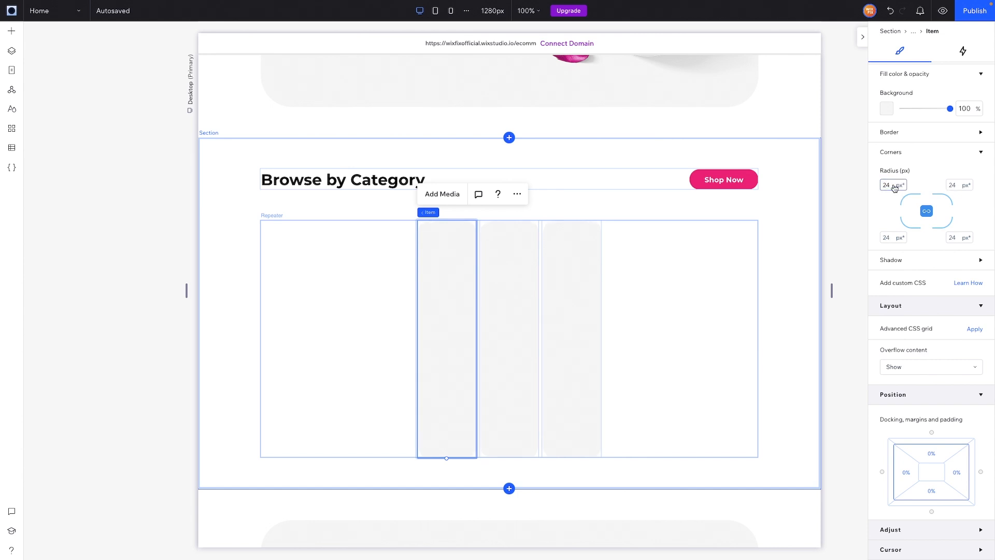
Place the Sun Care.svg vector art from the site files over the repeater and set its responsive behavior to Fixed.
left_click(11, 31)
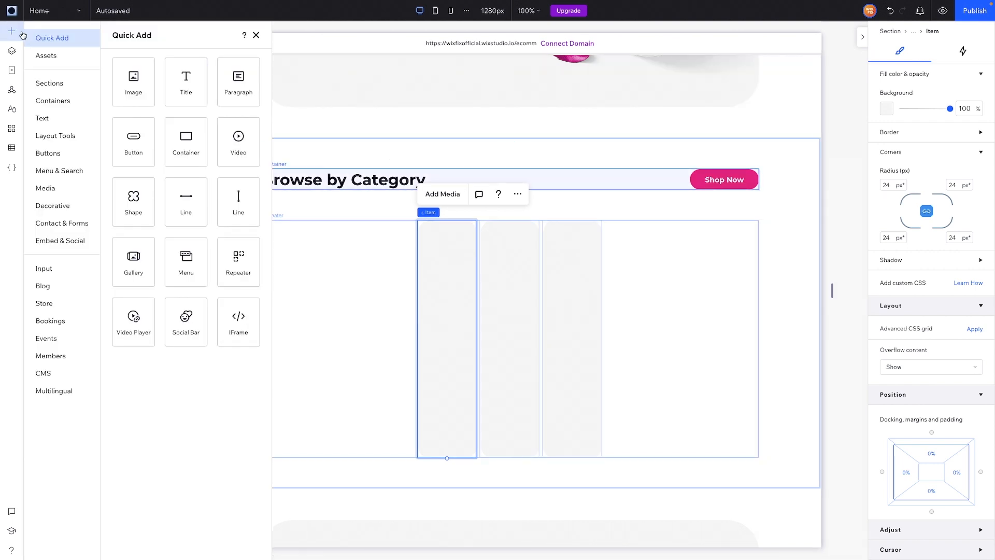
left_click(45, 189)
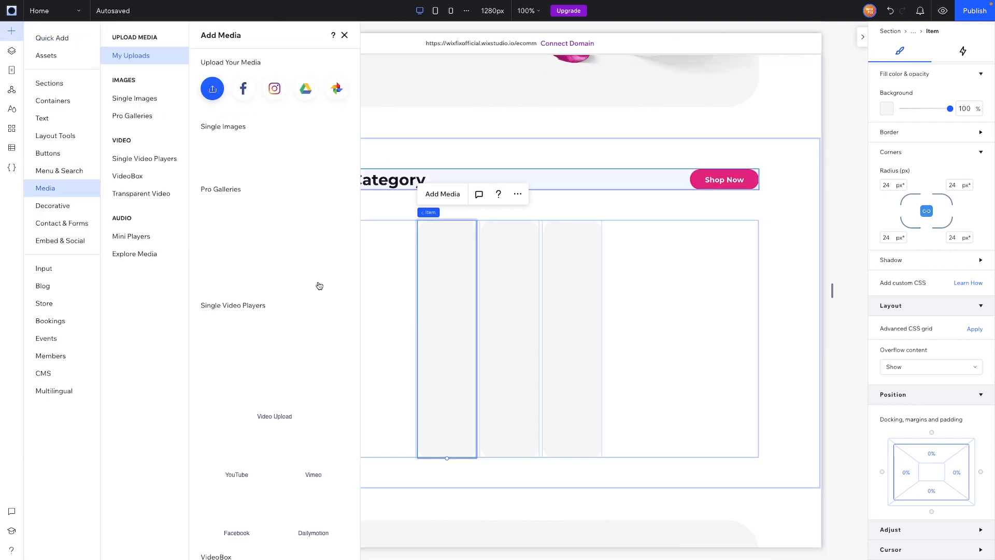
left_click_drag(325, 220, 543, 321)
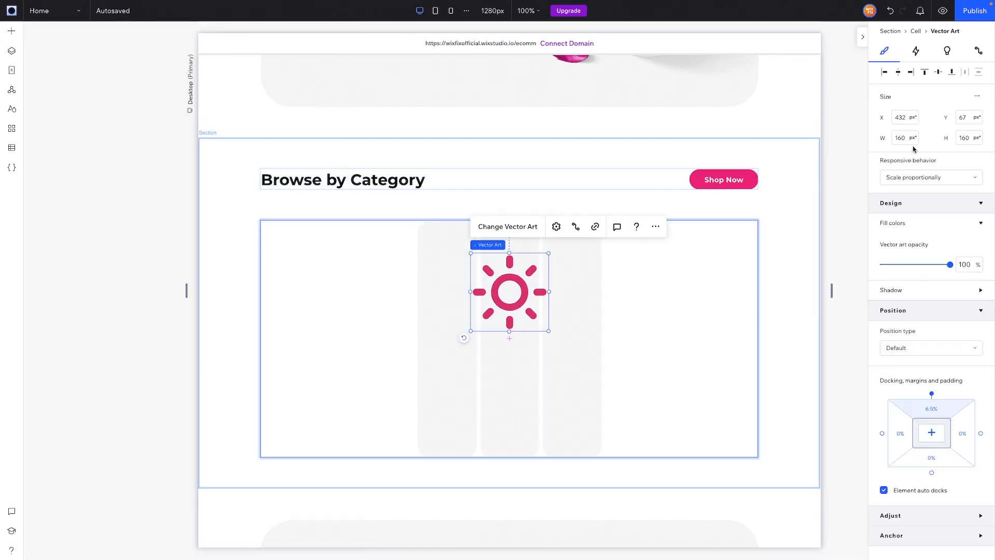
left_click(919, 178)
left_click(904, 213)
Resize the sun icon to 36 px wide and attach it inside the middle repeater item, centered near the top.
left_click(907, 137)
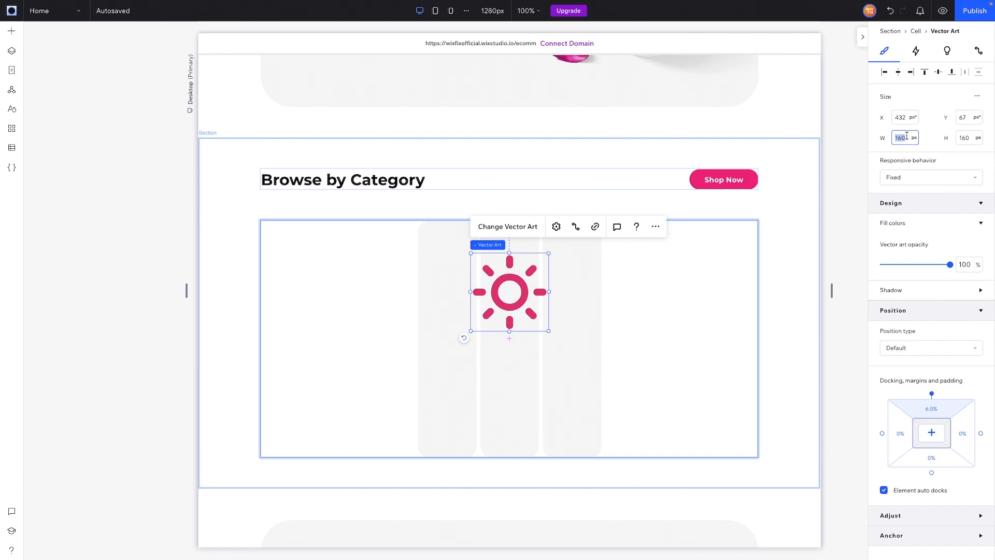
type("36")
key("Return")
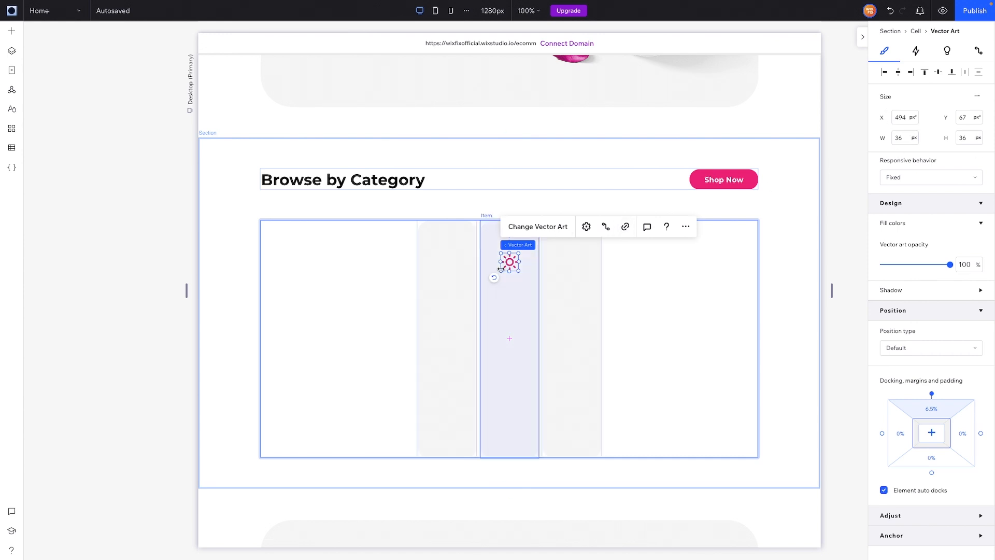
left_click_drag(509, 262, 509, 245)
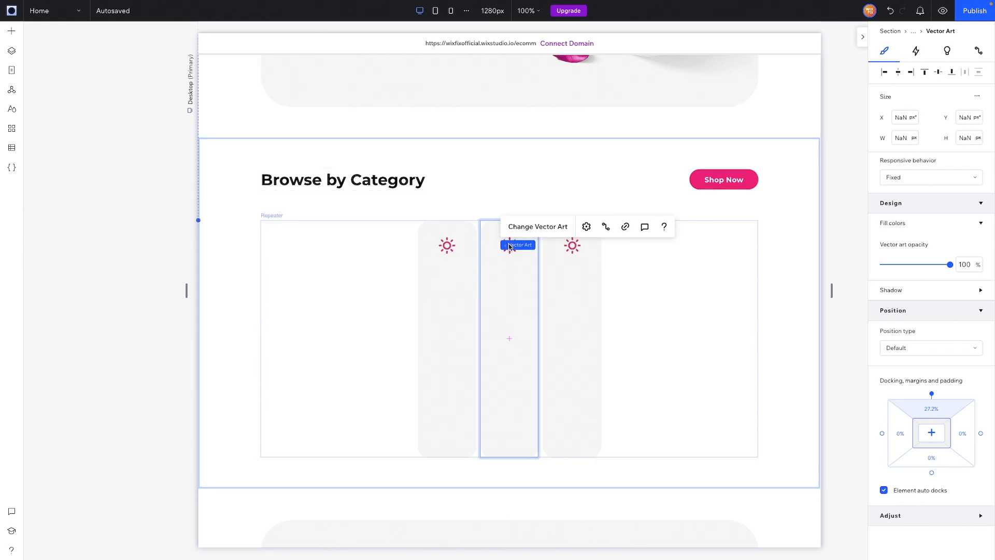
Add a Heading 6 text element over the repeater and replace its text with "Sun Care".
left_click(6, 32)
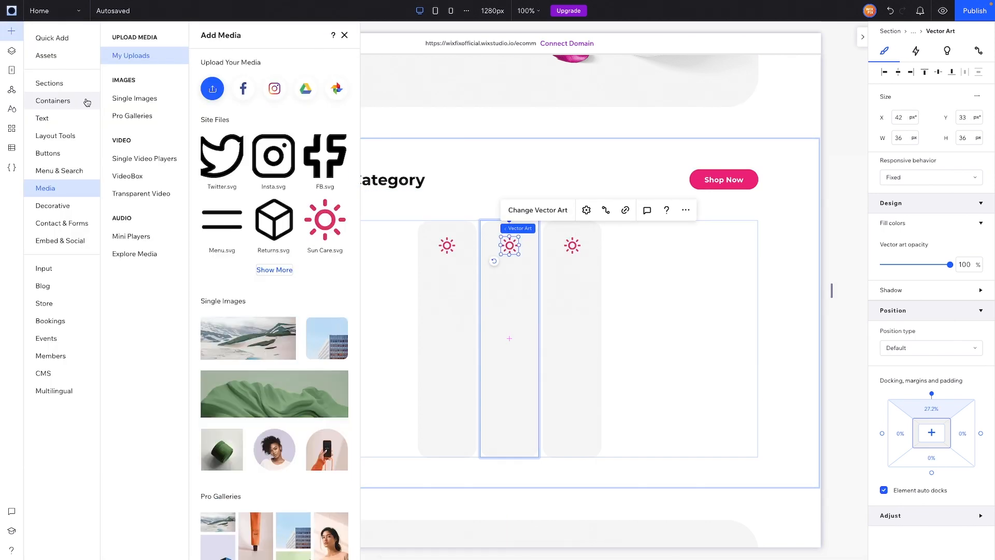
left_click(57, 118)
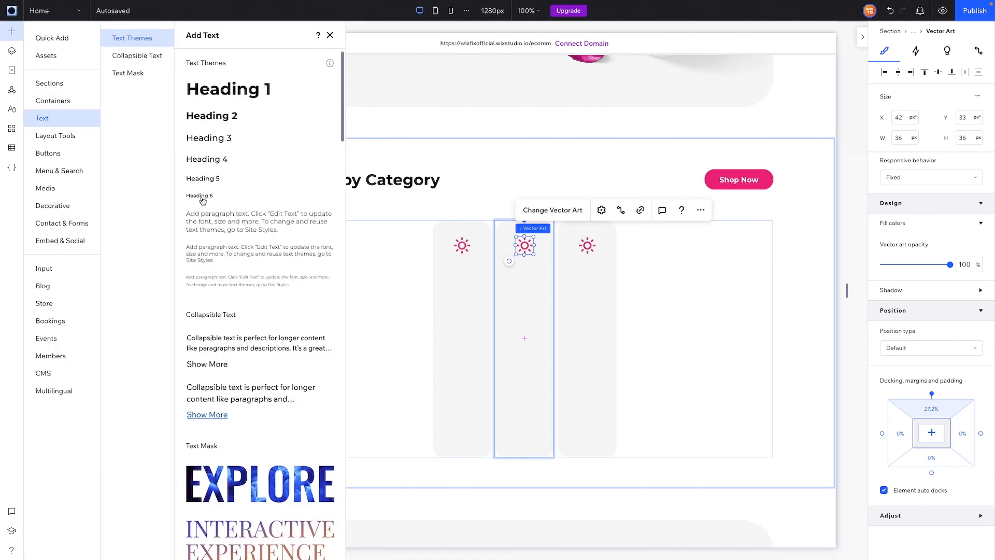
left_click_drag(200, 198, 564, 361)
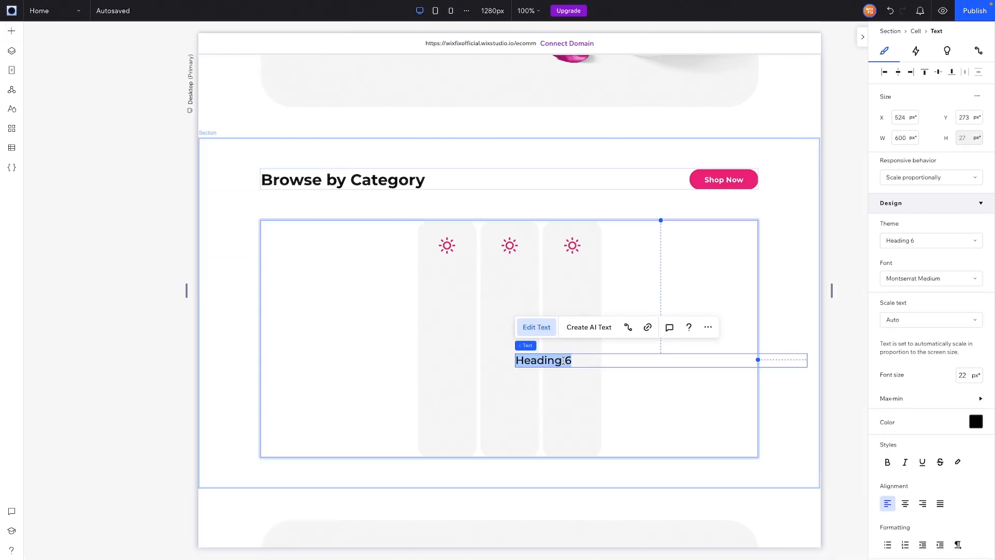
type("Sun Care")
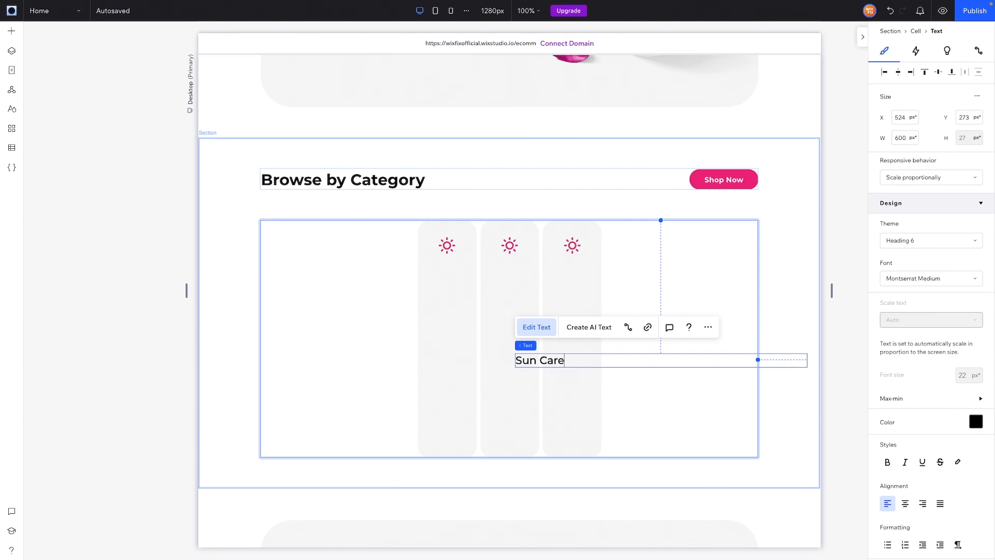
Set the responsive behavior of the Sun Care text to Hug.
key("ctrl+a")
left_click(920, 178)
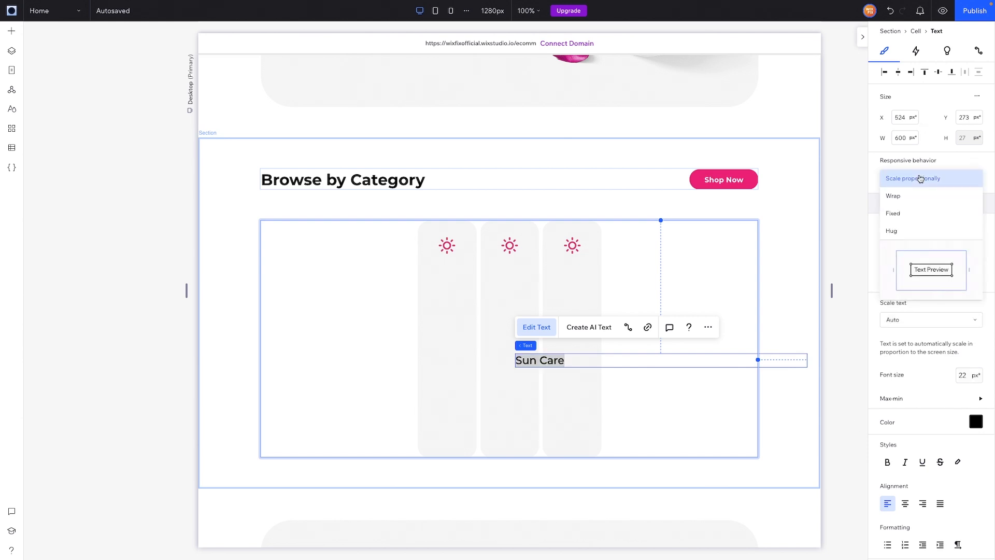
left_click(907, 232)
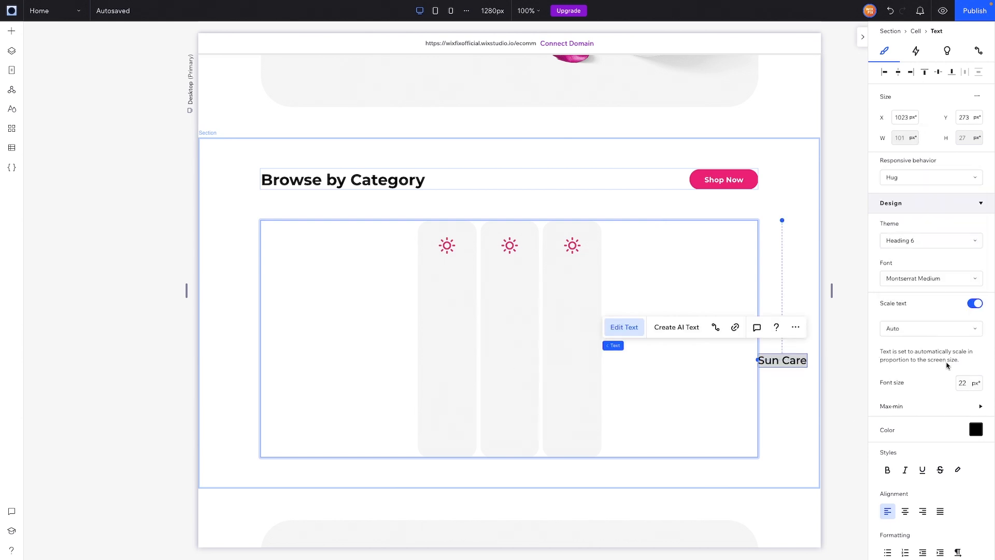
Format the Sun Care text in Montserrat Bold with a font size of 13 px.
left_click(924, 280)
left_click(925, 334)
left_click(964, 383)
type("1")
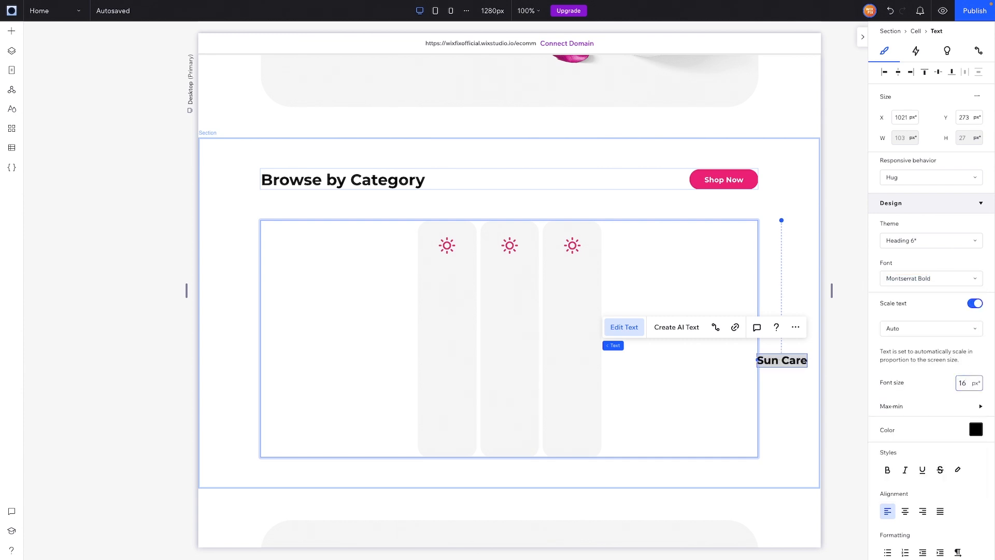
type("6")
key("Return")
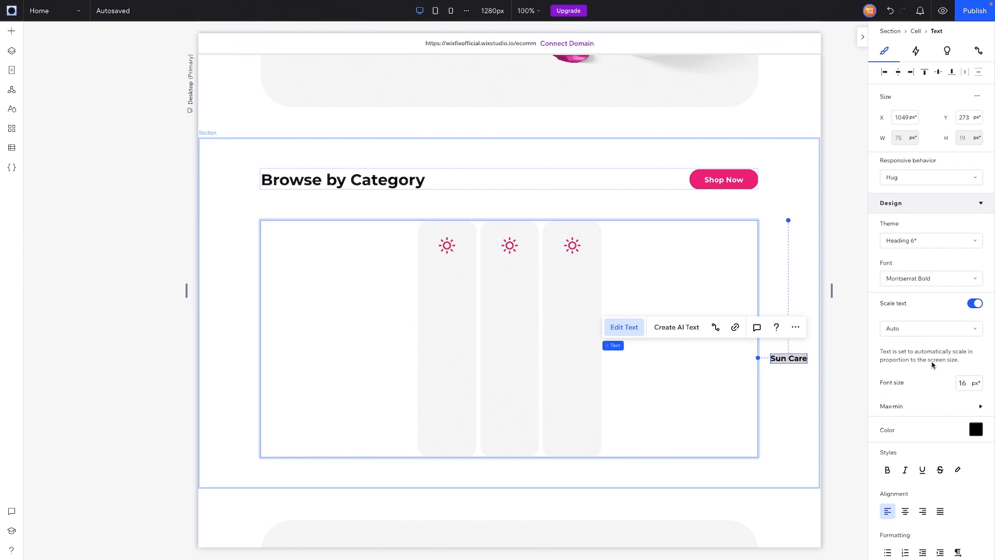
left_click(964, 382)
type("13")
key("Return")
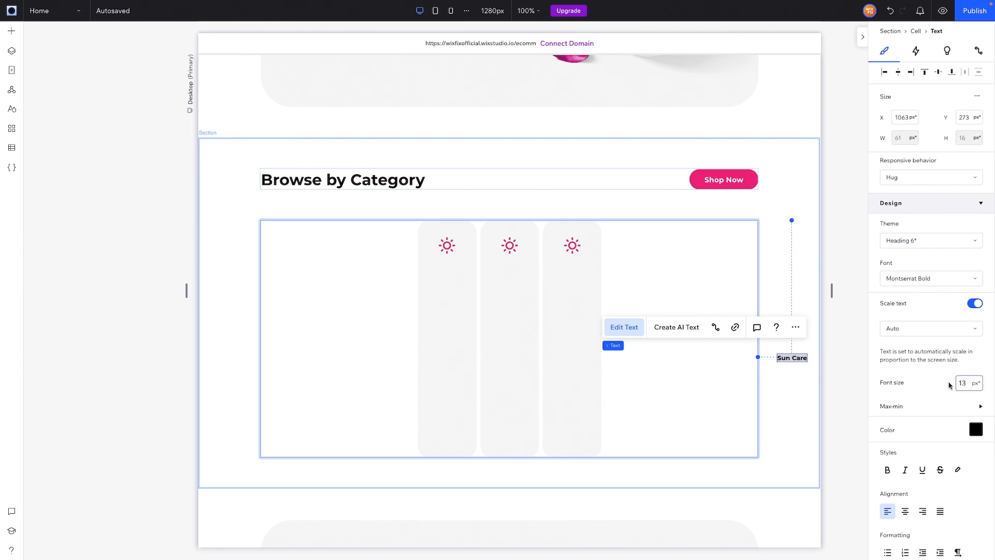
Attach the Sun Care text inside the third repeater item, centered below the sun icon, and stack it with the icon.
left_click(780, 349)
left_click_drag(788, 356, 569, 266)
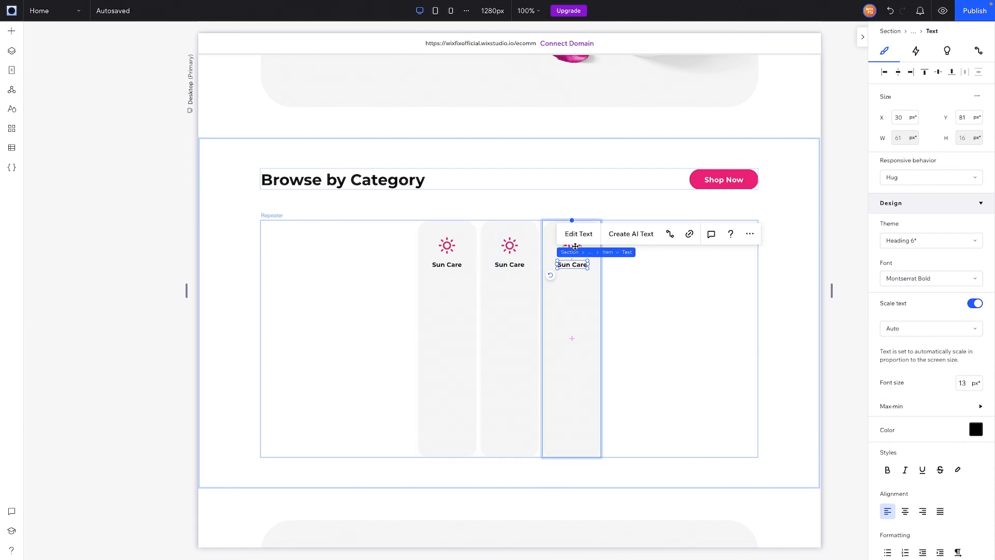
left_click(575, 247, "shift")
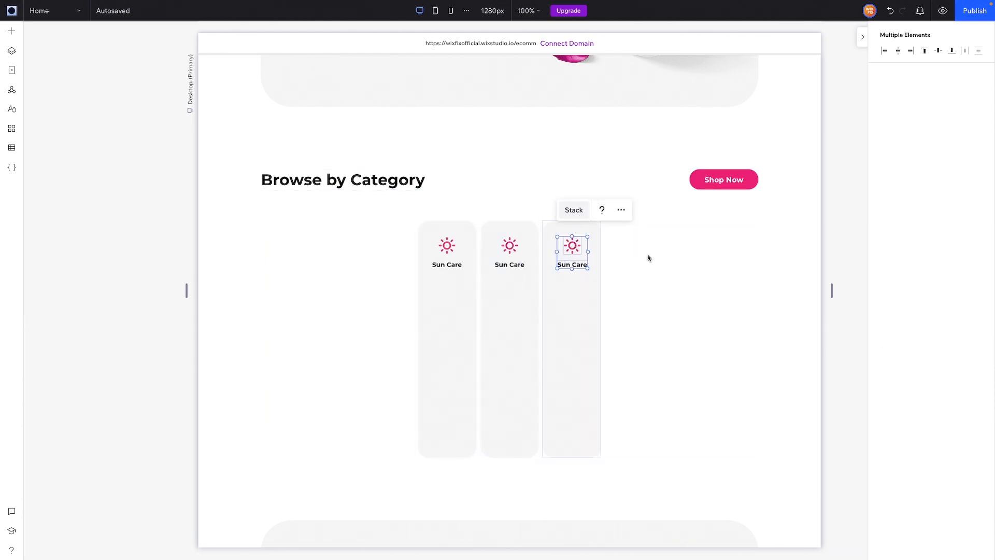
Set the third repeater item's padding to 20% on all four sides.
left_click(575, 321)
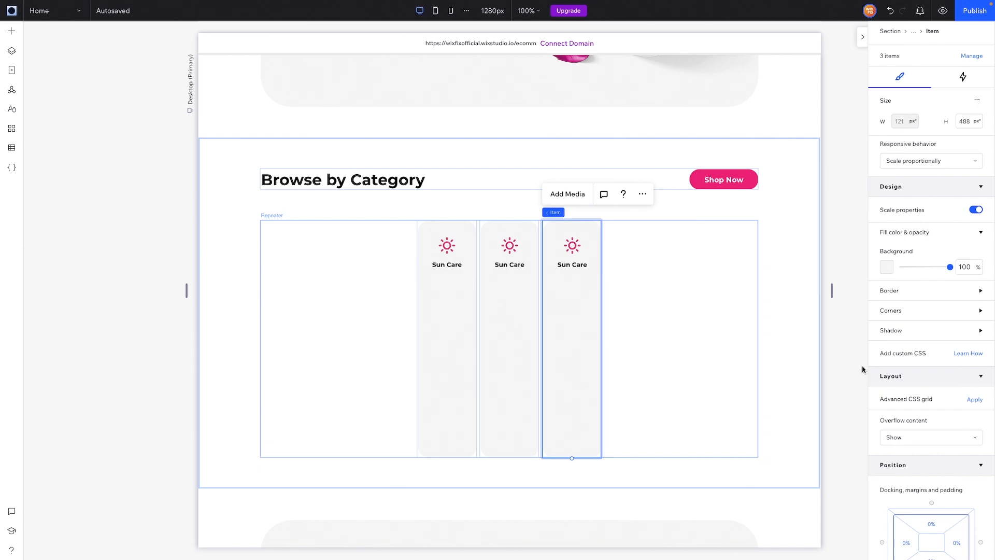
scroll(933, 415, "down", 2)
left_click(945, 456)
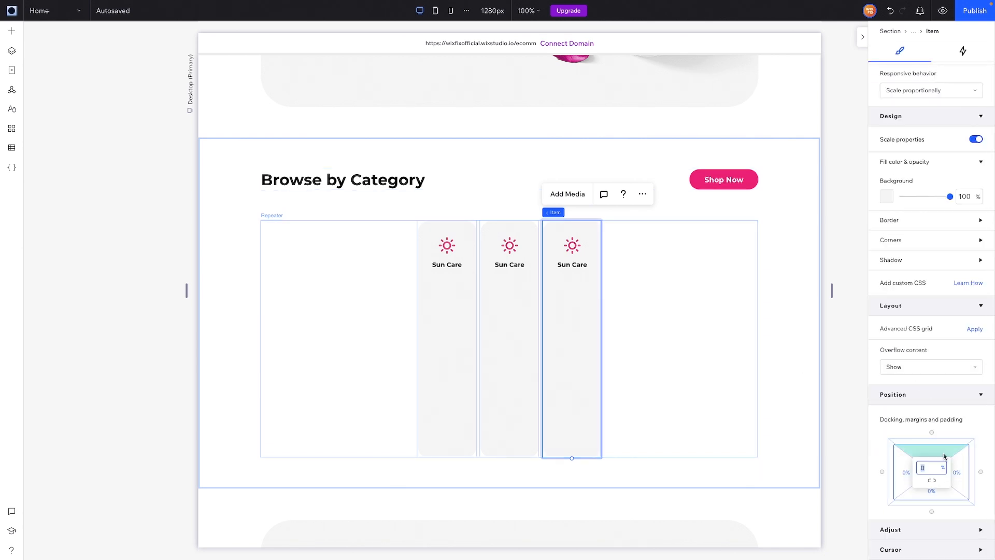
key("Return")
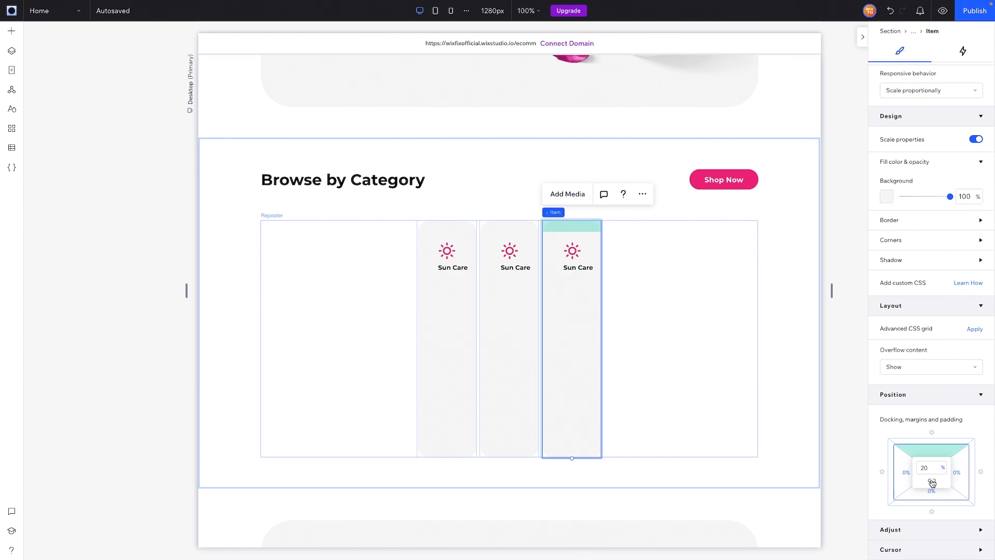
Align the icon-and-label stack to the top-left corner of the item's padded area and widen it to 73 px.
left_click(583, 264)
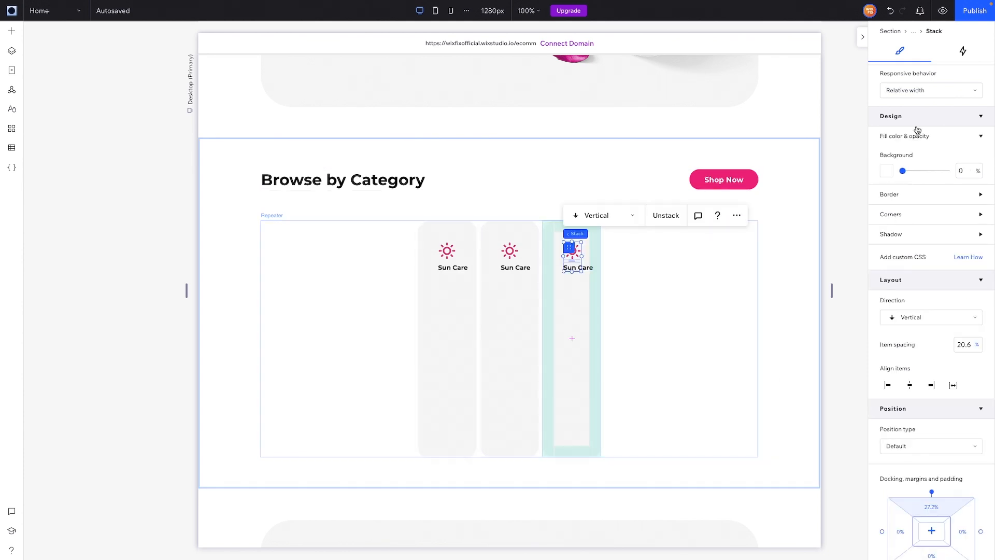
scroll(934, 148, "up", 2)
left_click(924, 73)
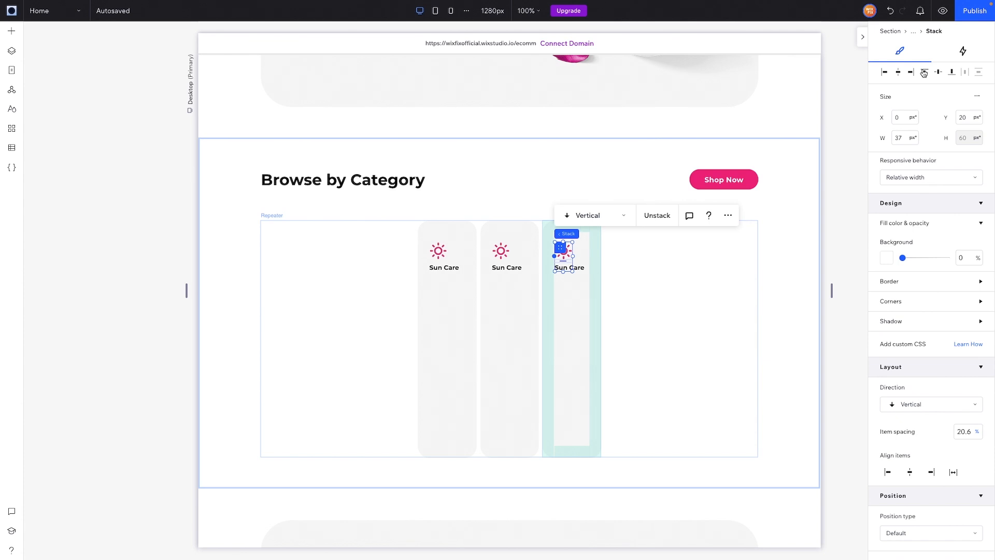
left_click_drag(572, 255, 592, 248)
Center the icon and label horizontally within their stack.
left_click(573, 251)
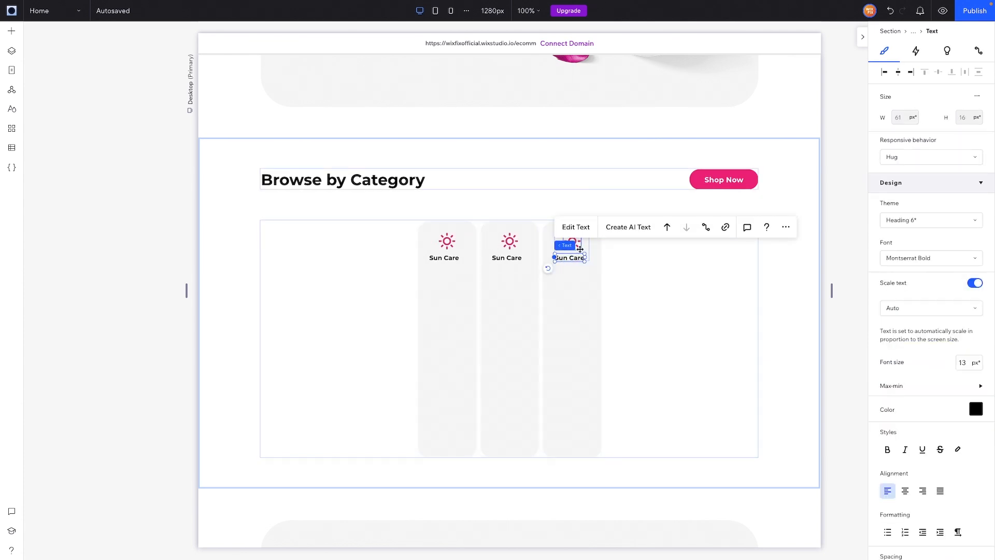
left_click(562, 246)
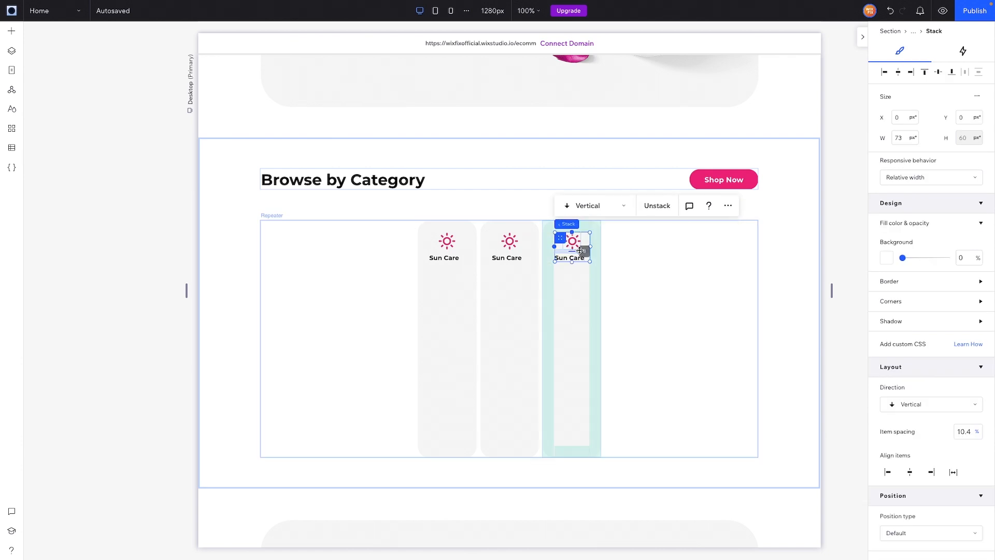
left_click(909, 473)
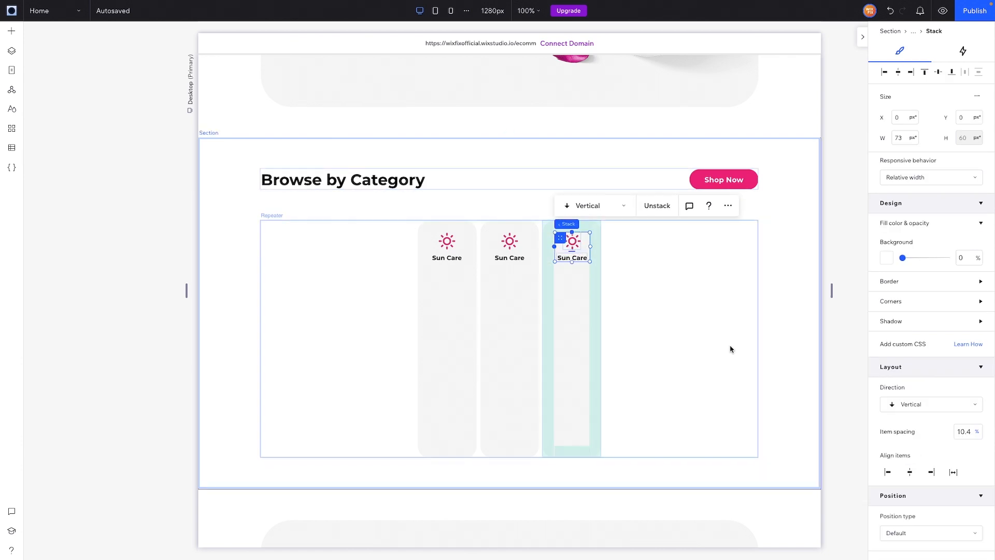
Reduce the repeater item's left and right padding to 5% each.
left_click(573, 289)
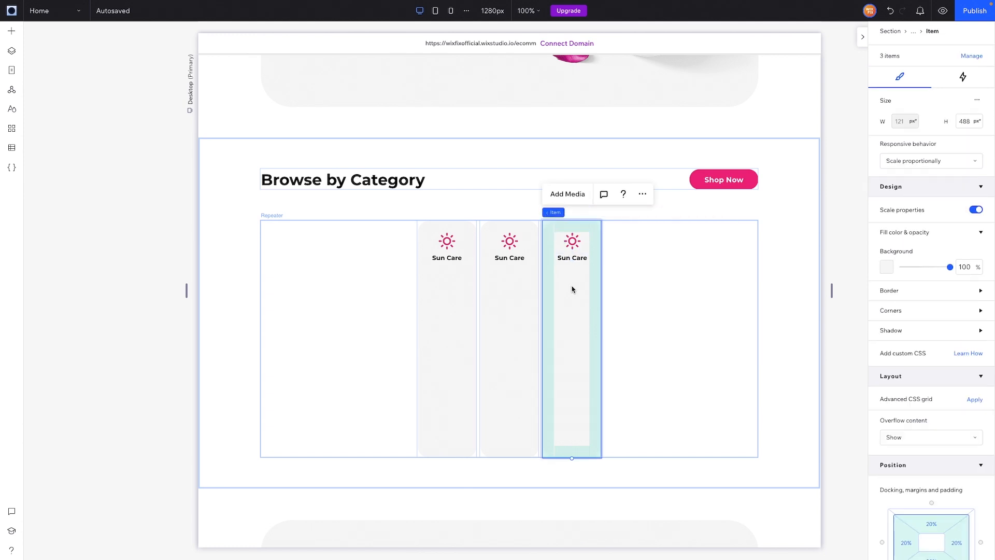
scroll(928, 456, "down", 3)
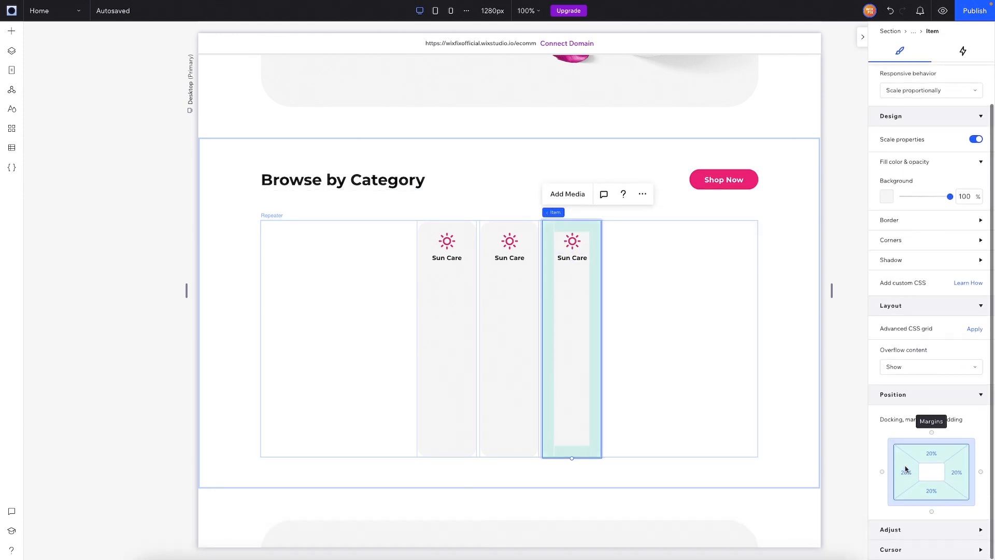
left_click(907, 473)
type("5")
key("Return")
left_click(960, 475)
type("5")
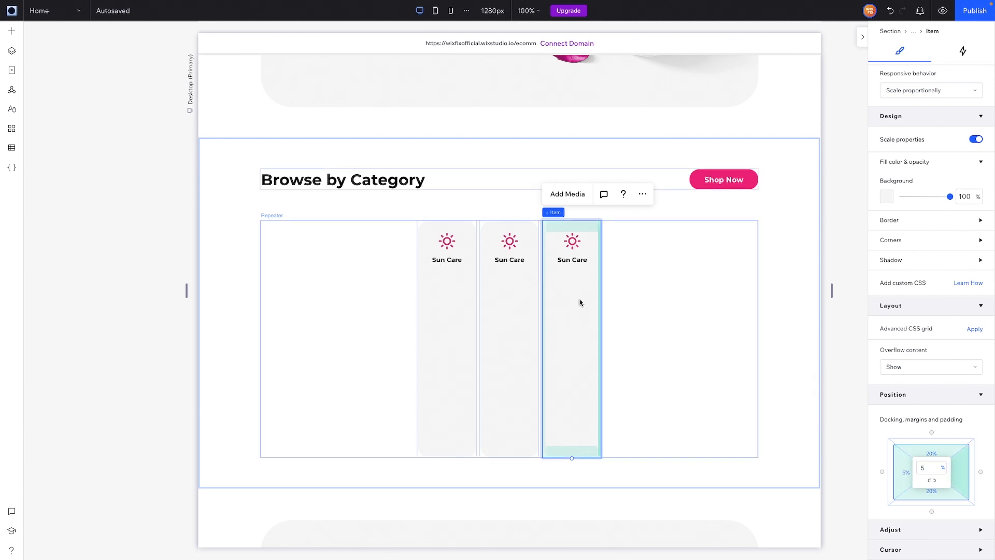
Add five more items to the category repeater to make a row of eight cards.
left_click(446, 240)
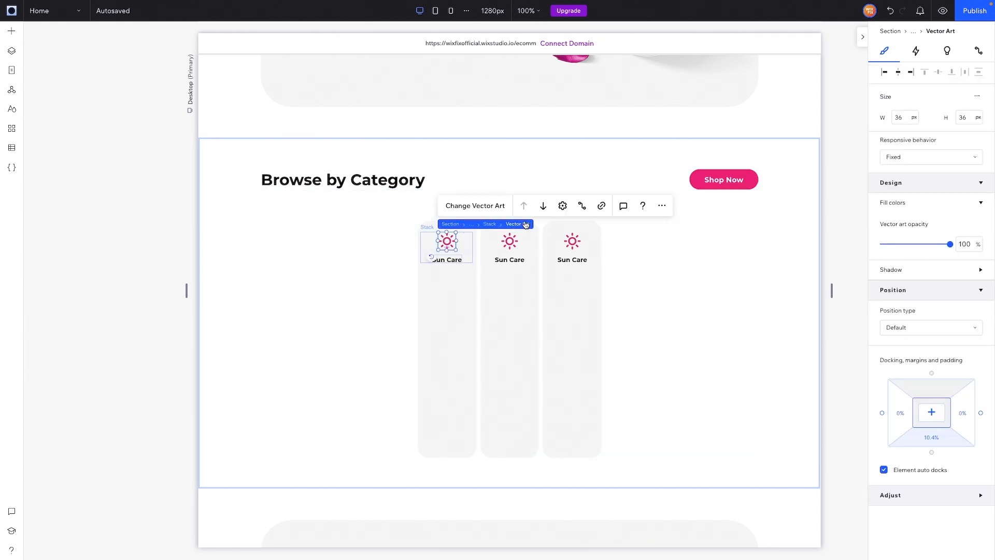
left_click(488, 226)
left_click(471, 226)
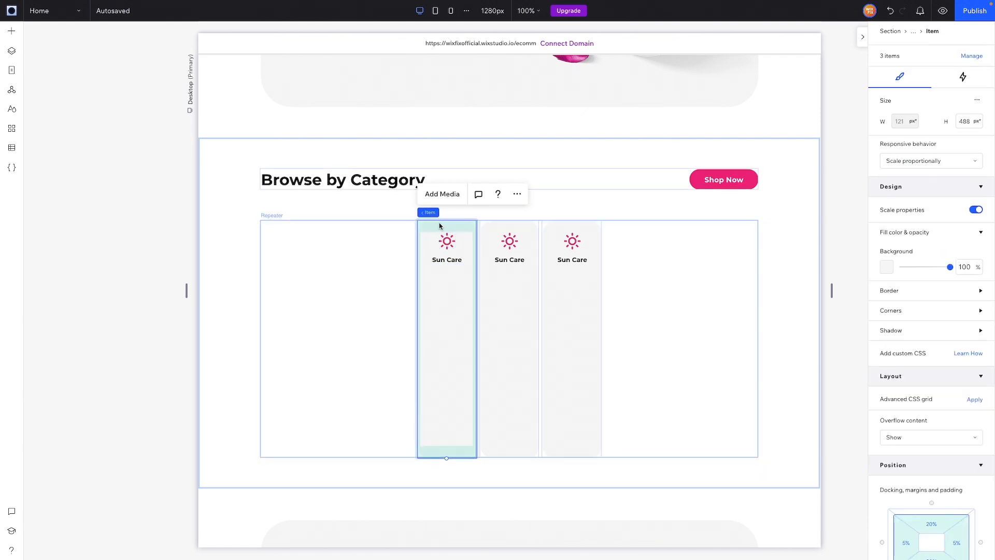
left_click(475, 213)
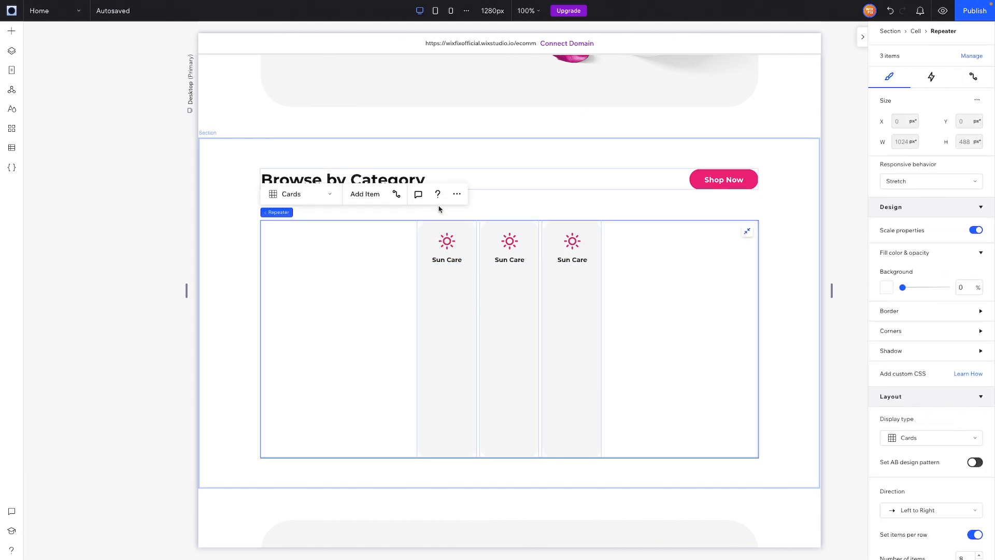
left_click(365, 193)
left_click(366, 194)
left_click(365, 193)
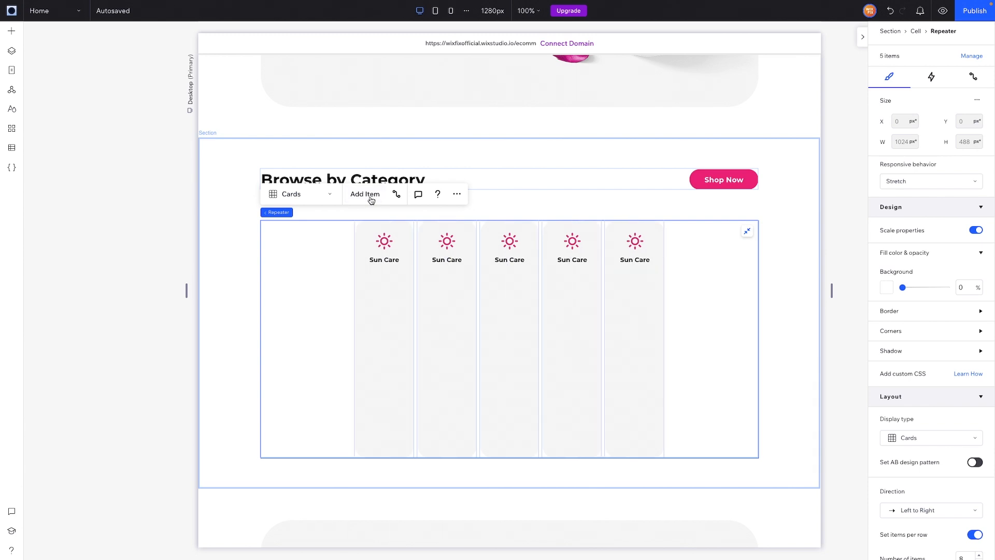
left_click(365, 193)
left_click(365, 194)
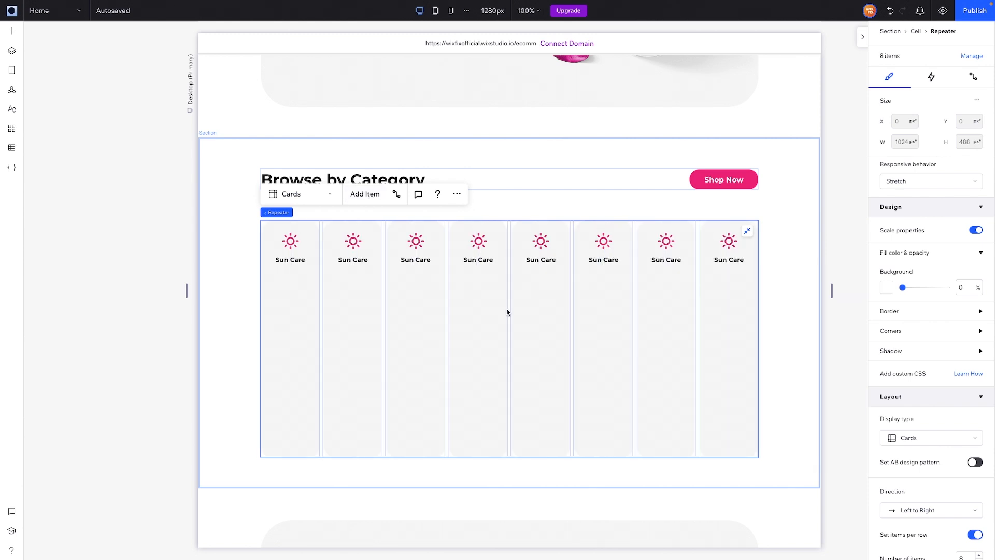
Change the first seven cards' icons and labels to On Sale, Featured, Masks, Eye Care, Moisturizers, Treatments and Night Care.
left_click(293, 242)
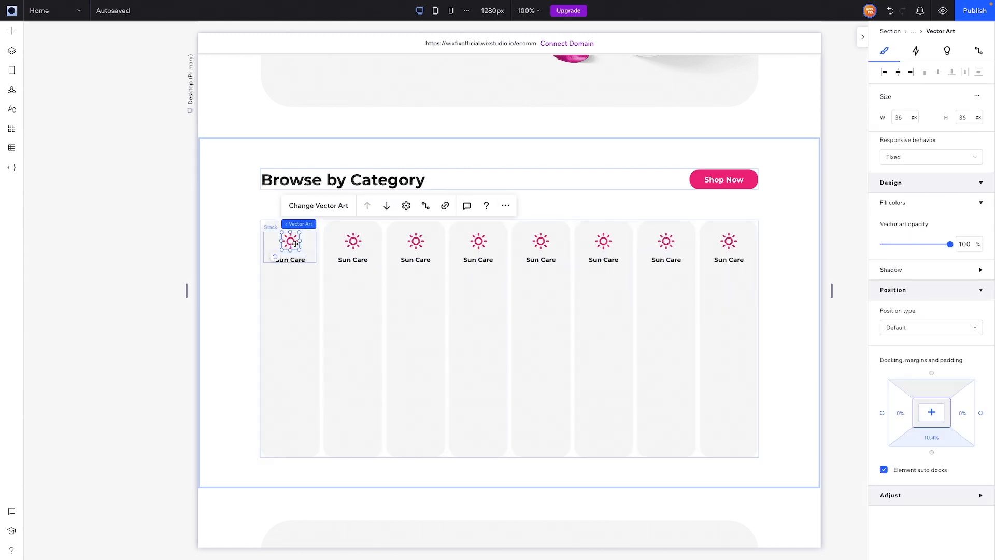
left_click(800, 314)
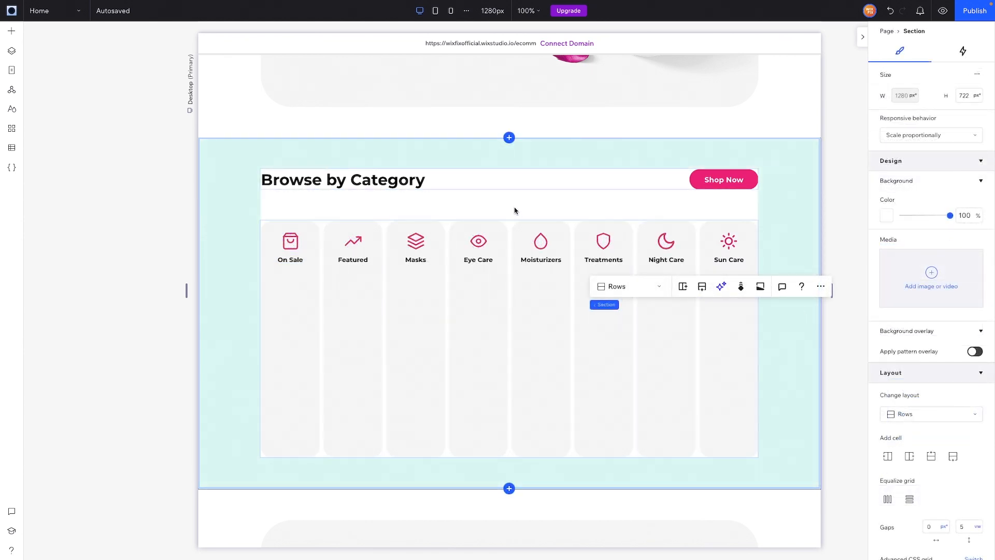
Shorten the Browse by Category section from its bottom edge to about 582 px high.
left_click(264, 225)
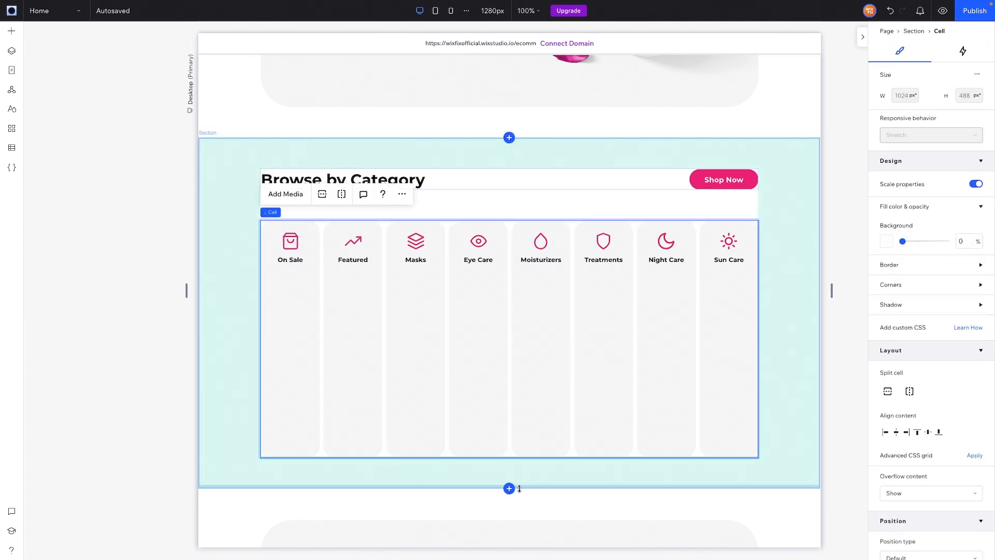
left_click_drag(520, 488, 535, 297)
left_click_drag(546, 420, 559, 256)
left_click(559, 258)
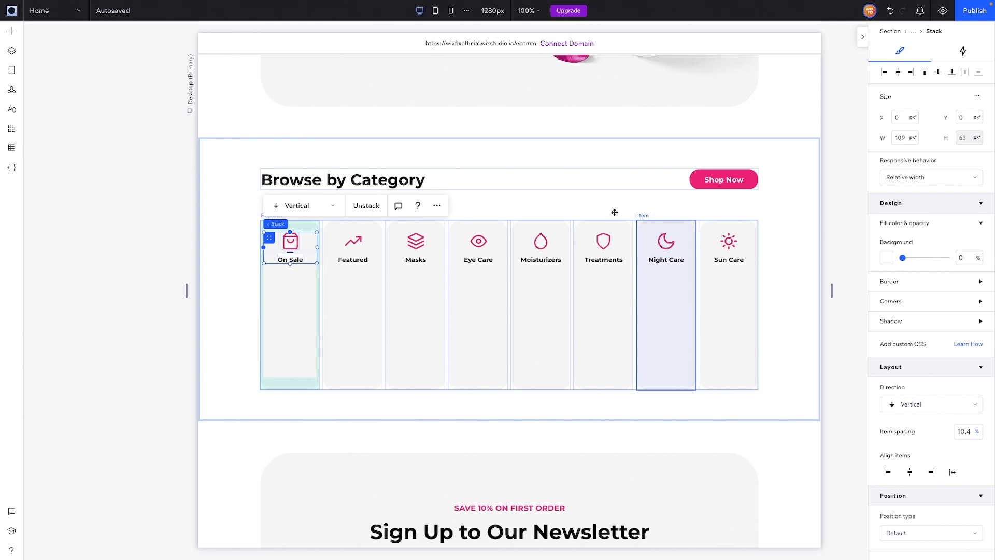
Set the height of the Browse by Category section to 0 px.
left_click(511, 260)
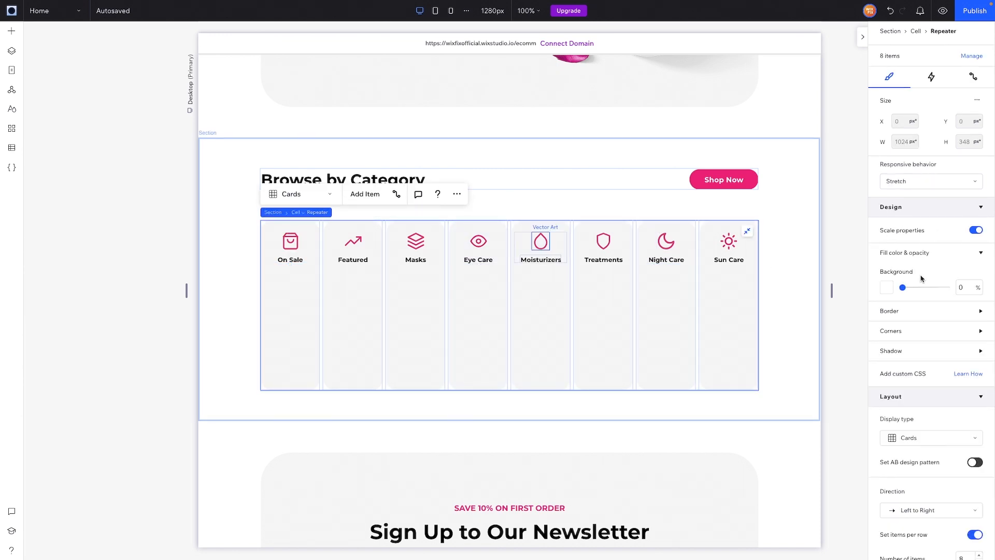
mouse_move(292, 213)
left_click(296, 213)
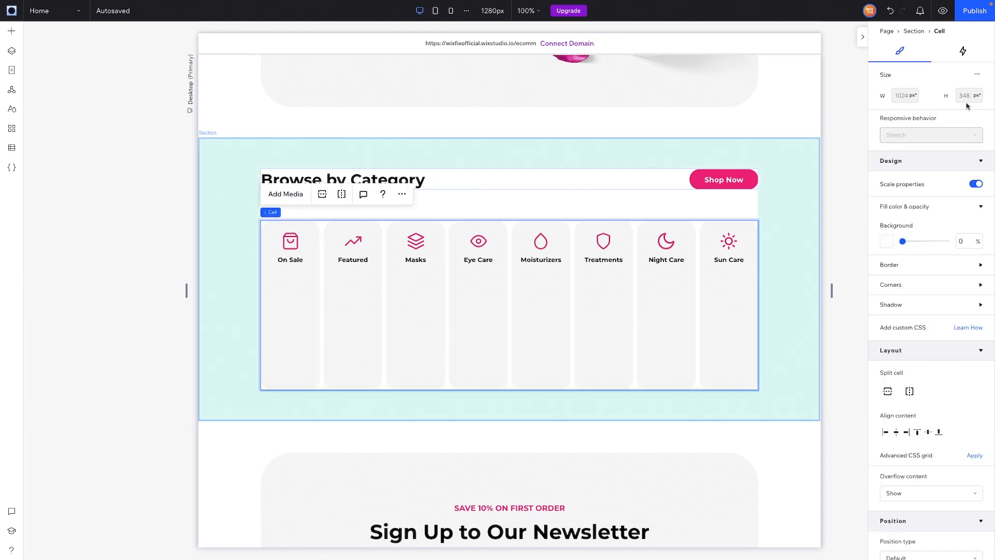
scroll(926, 354, "down", 1)
scroll(925, 353, "down", 3)
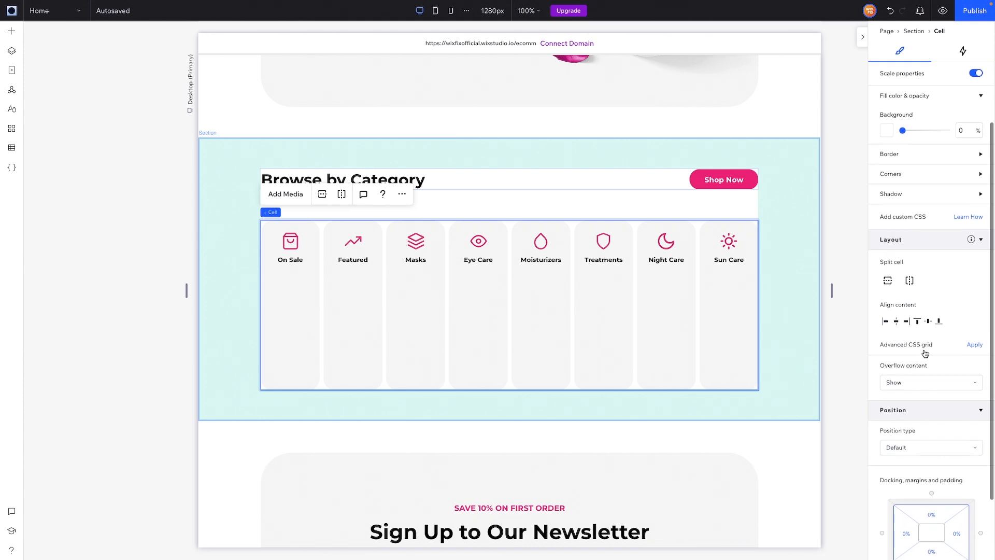
mouse_move(294, 215)
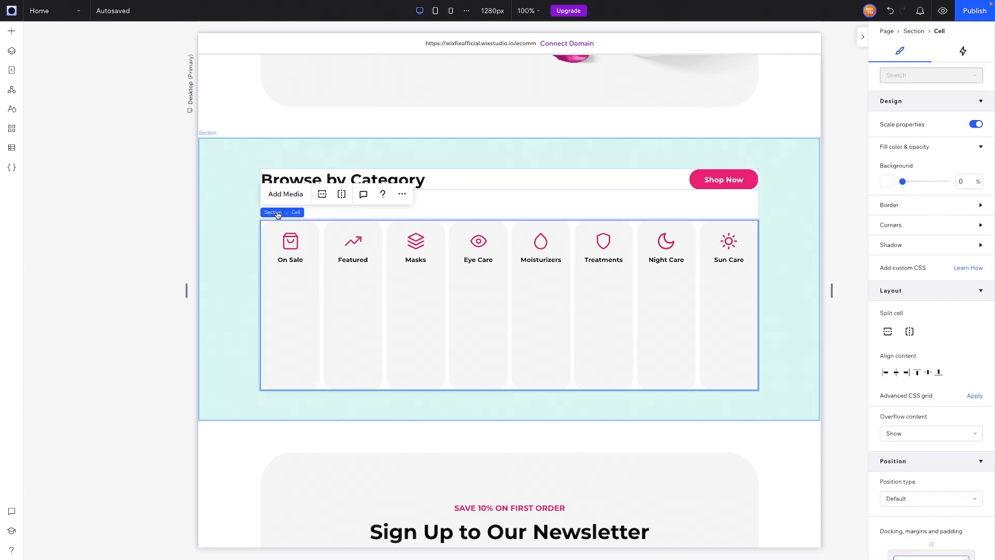
left_click(278, 214)
left_click(964, 97)
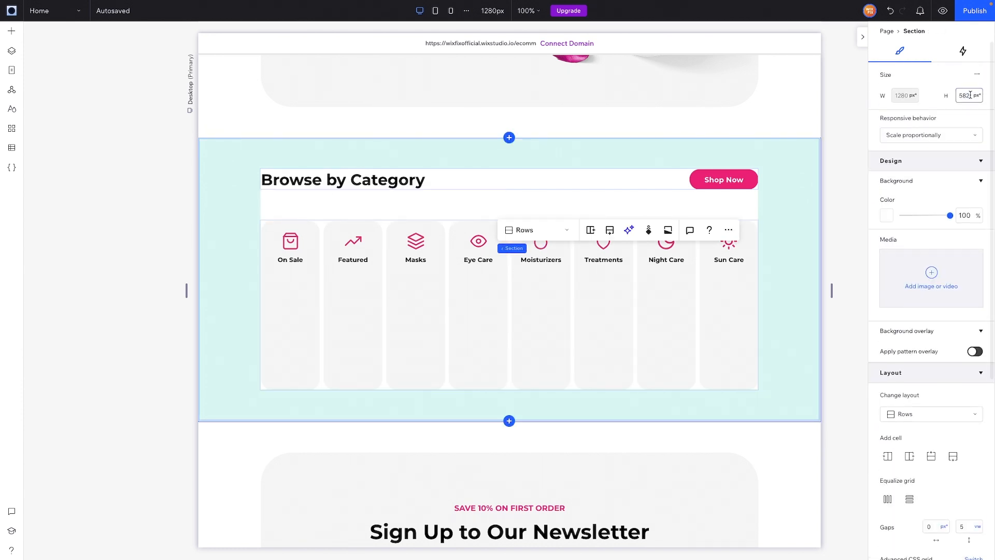
type("0")
key("Return")
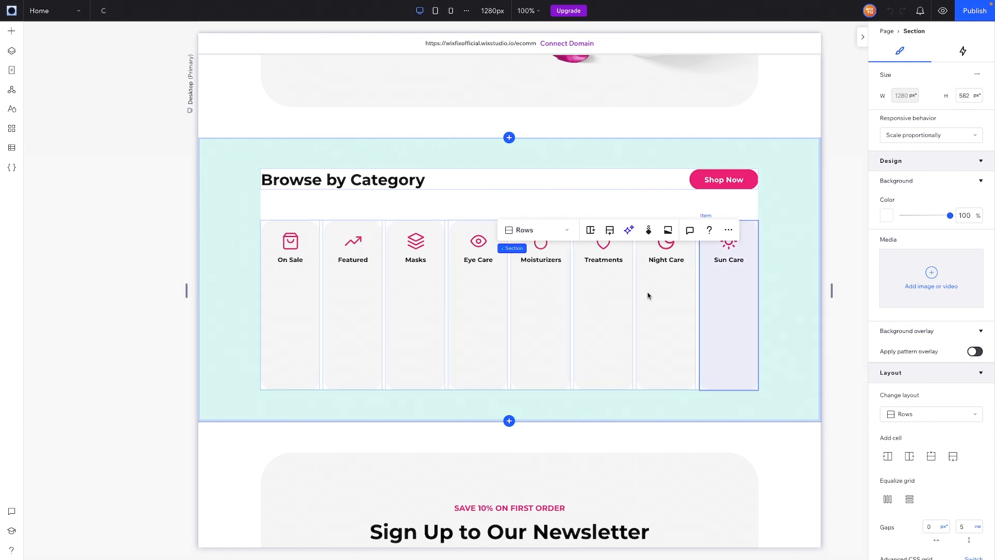
Set the height of the Eye Care repeater item to 0 px to shrink the category cards around their content.
left_click(476, 297)
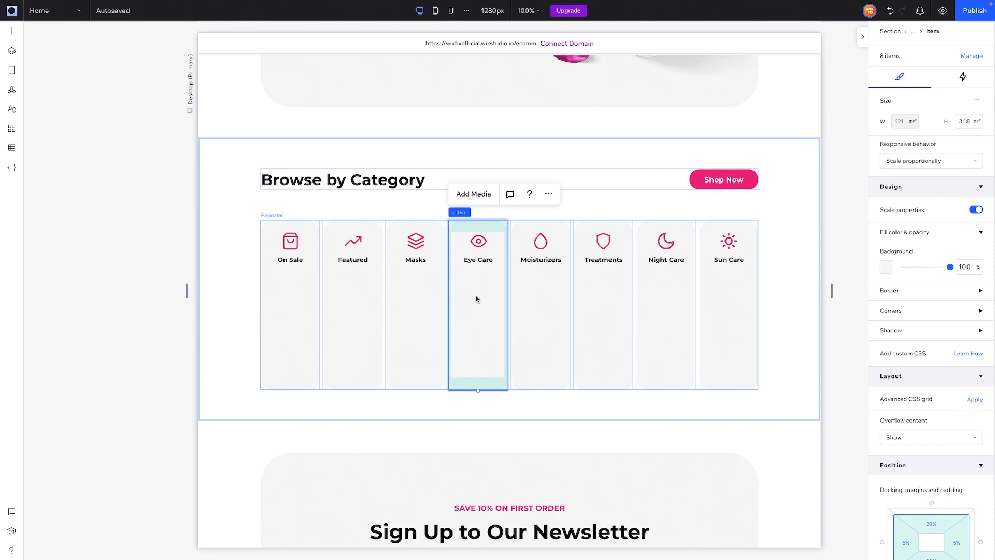
left_click(970, 123)
type("0")
key("Return")
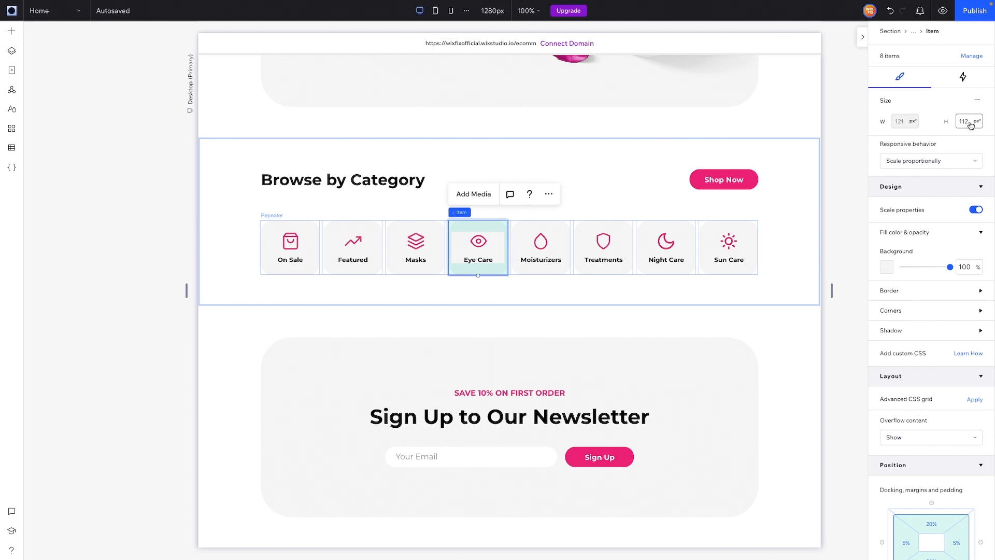
scroll(897, 391, "down", 2)
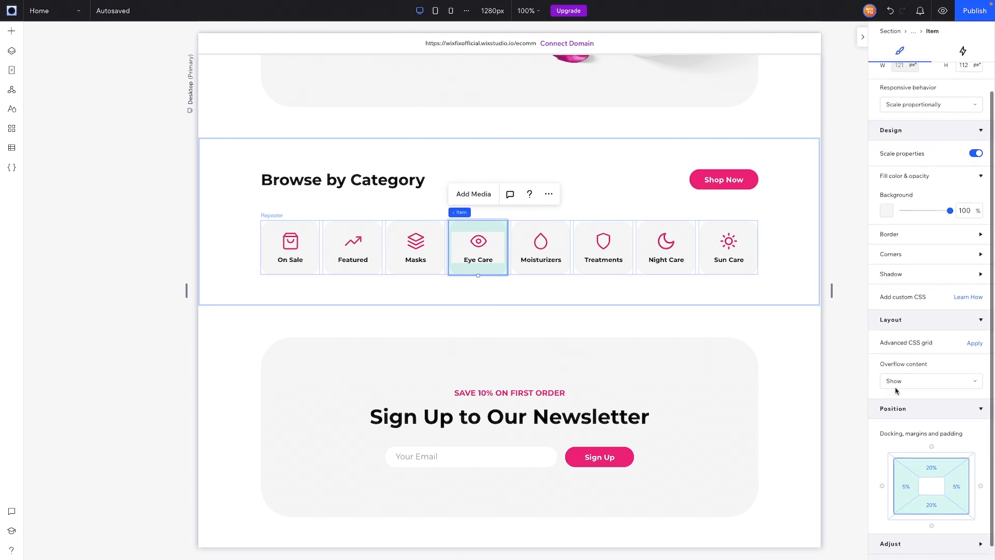
mouse_move(461, 213)
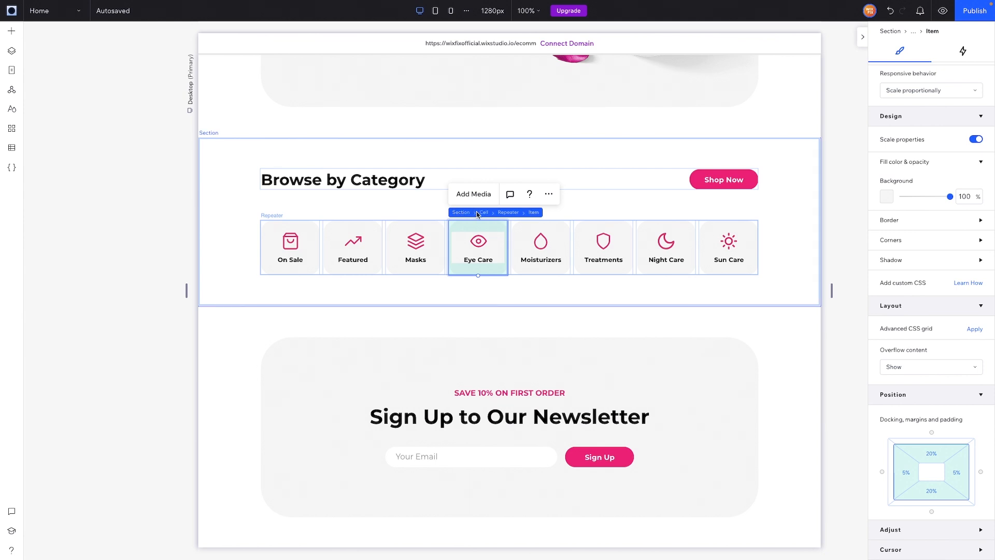
Set the horizontal gap between the category repeater's cards to 16 px.
left_click(508, 213)
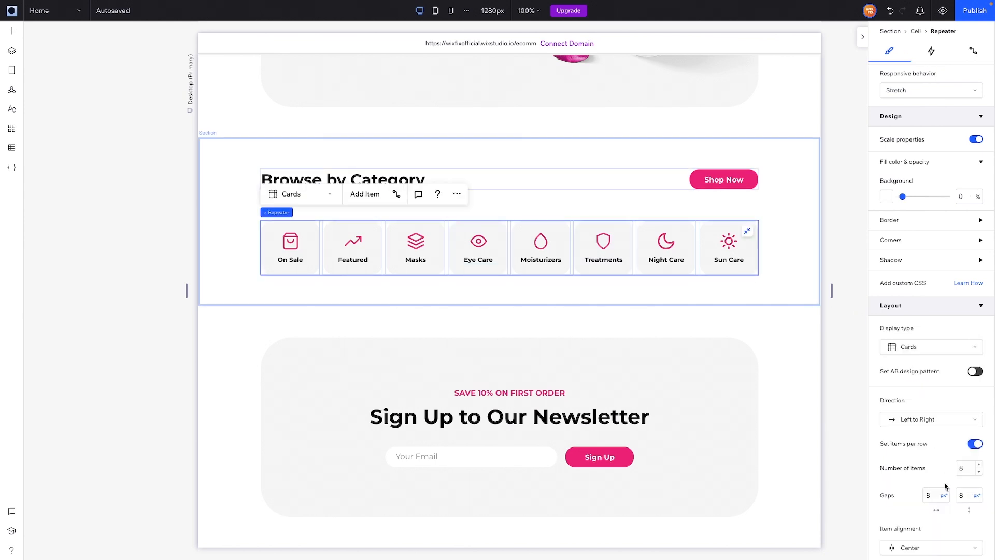
type("16")
key("Return")
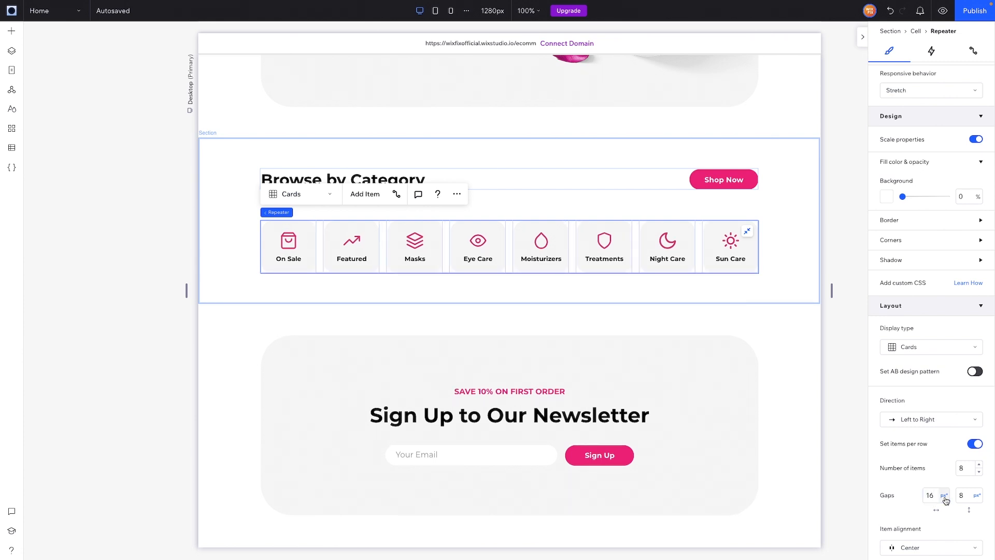
left_click(854, 246)
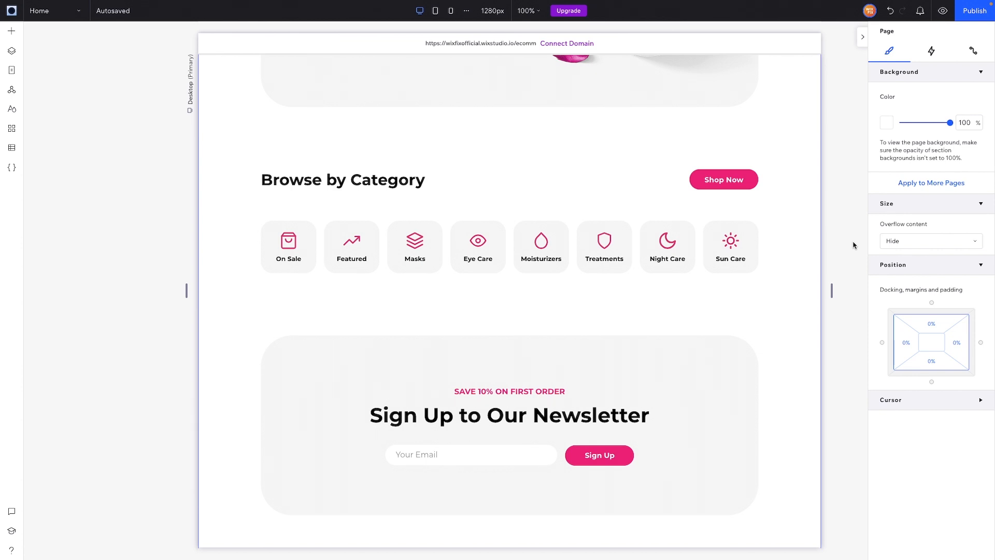
Set the category repeater's horizontal gap to 24 px.
left_click(579, 233)
scroll(933, 456, "down", 2)
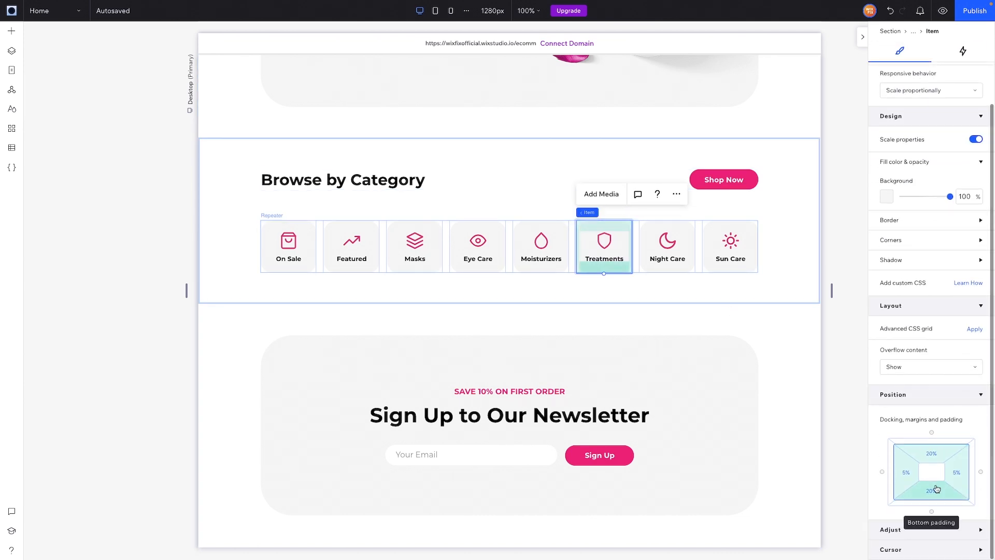
mouse_move(587, 212)
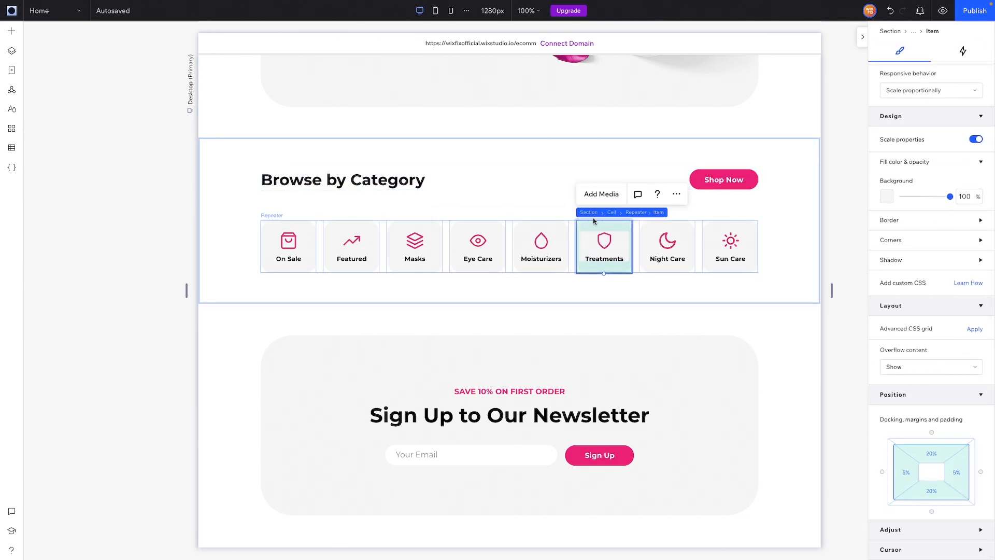
left_click(632, 212)
left_click(931, 495)
type("24")
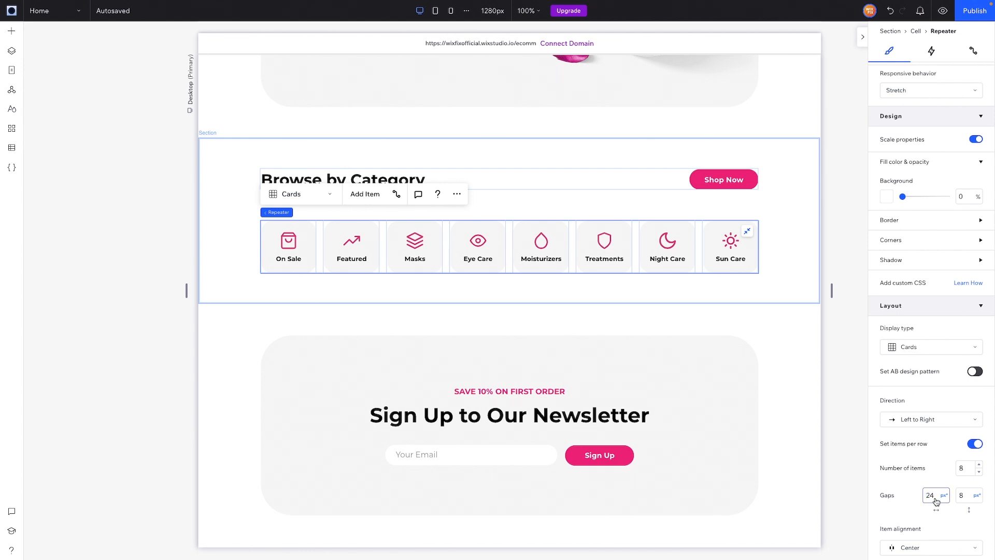
left_click(793, 245)
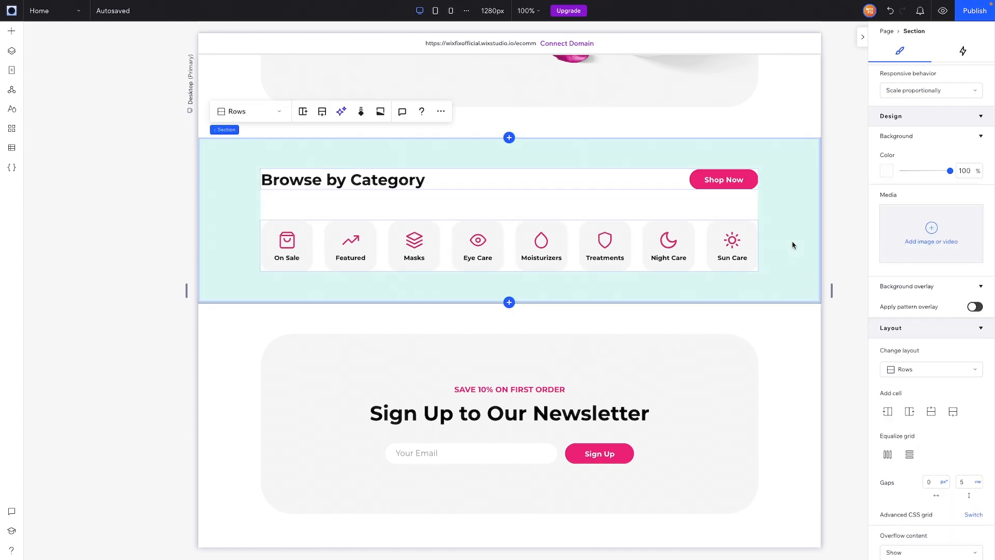
Set the height of the Sun Care repeater item to 107 px to make the category cards square.
left_click(714, 227)
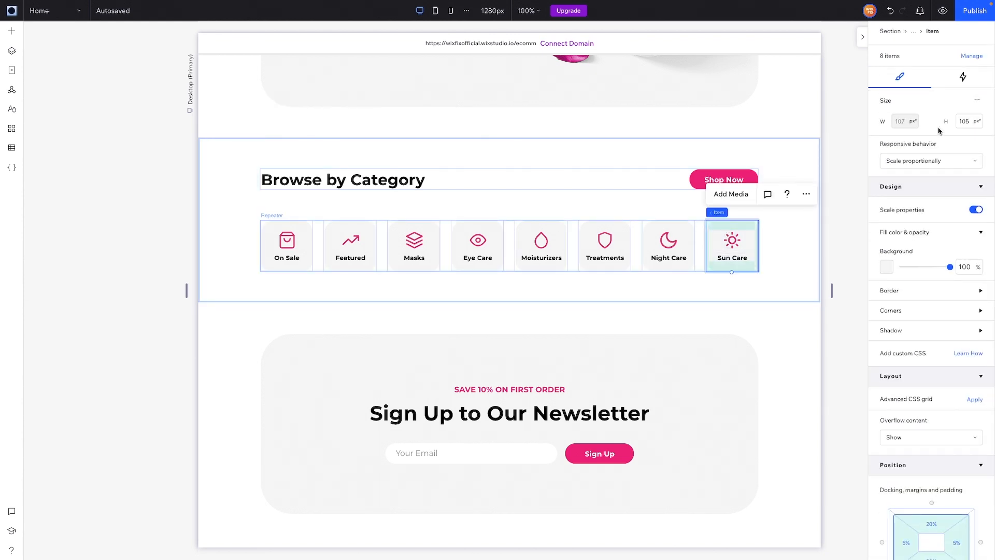
left_click(968, 125)
type("107")
left_click(850, 245)
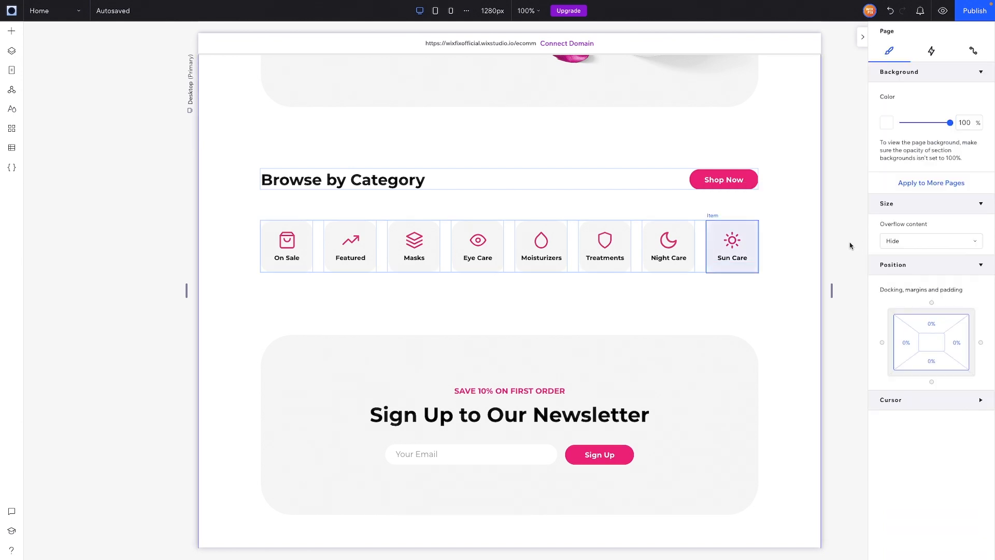
Add a blank section directly below the Browse by Category section.
left_click(809, 212)
scroll(801, 244, "down", 2)
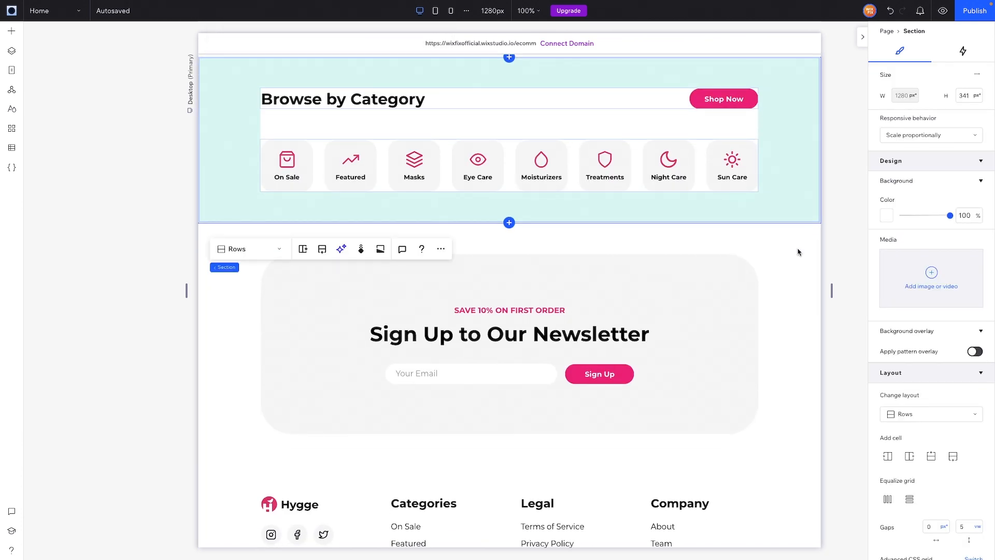
left_click(508, 223)
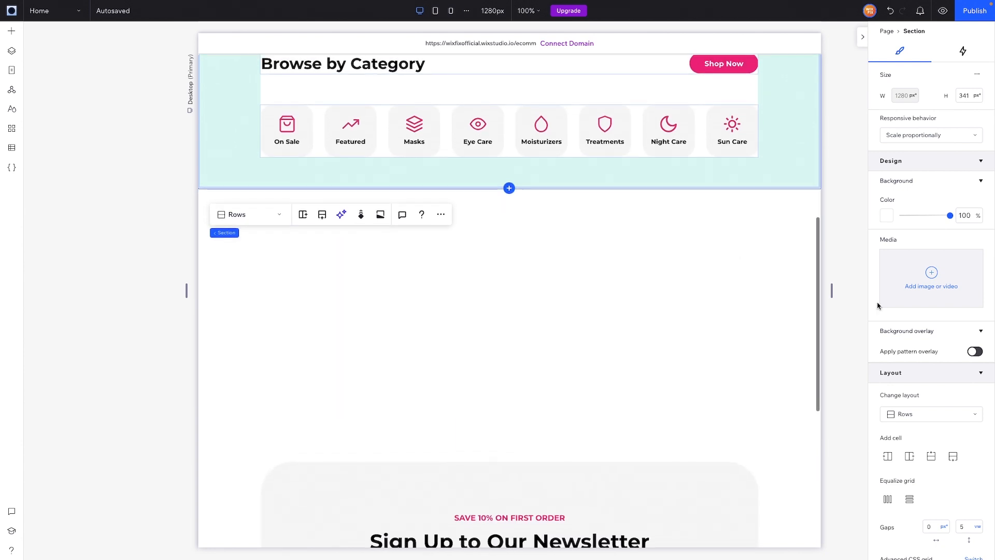
scroll(833, 255, "up", 2)
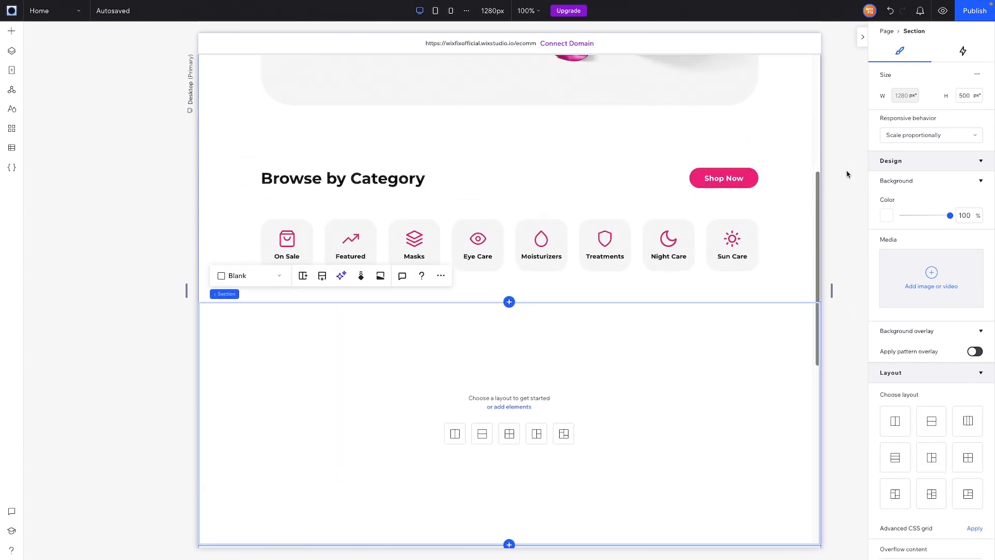
Give the new blank section 10% left and right padding and 5% top and bottom padding, and apply the Rows layout.
scroll(776, 289, "down", 1)
scroll(776, 290, "down", 2)
scroll(927, 337, "down", 5)
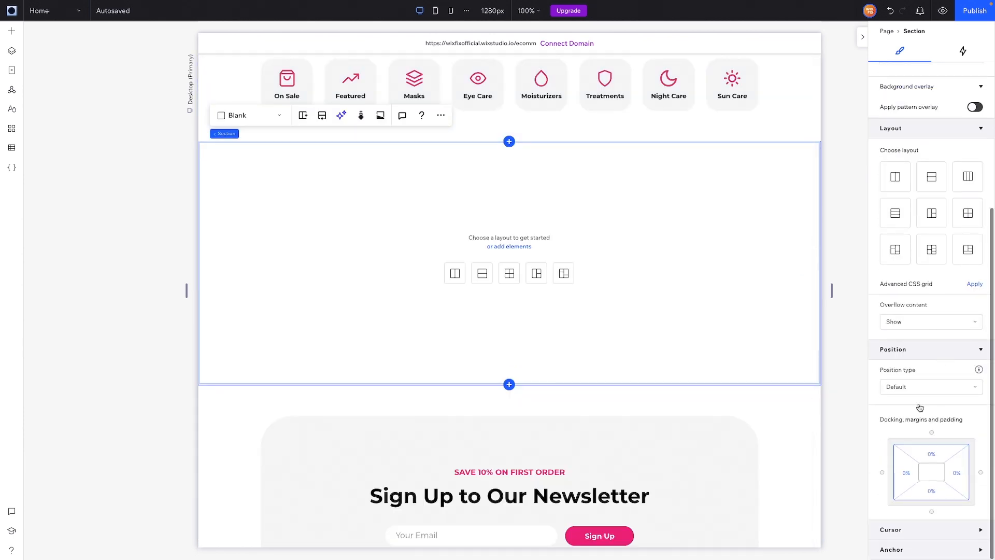
left_click(910, 477)
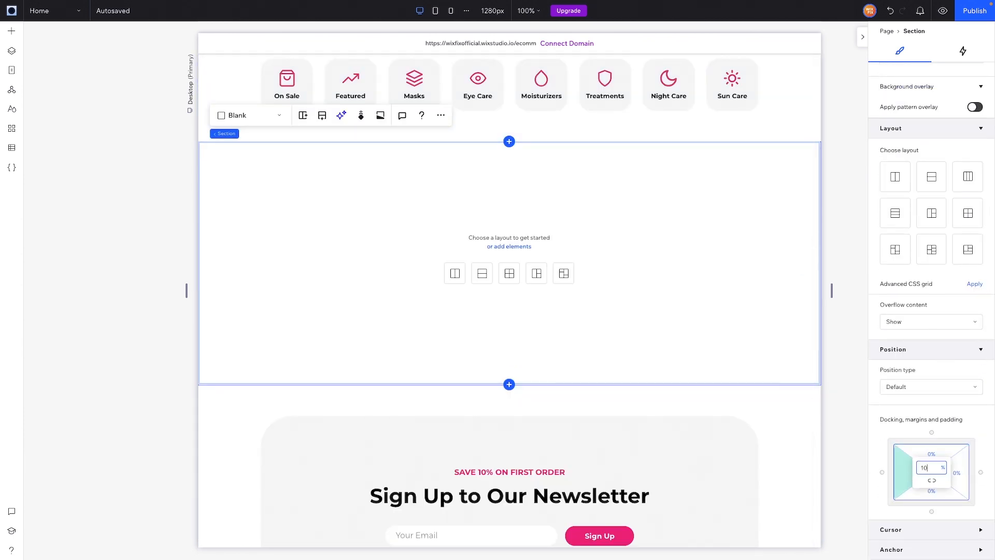
left_click(958, 478)
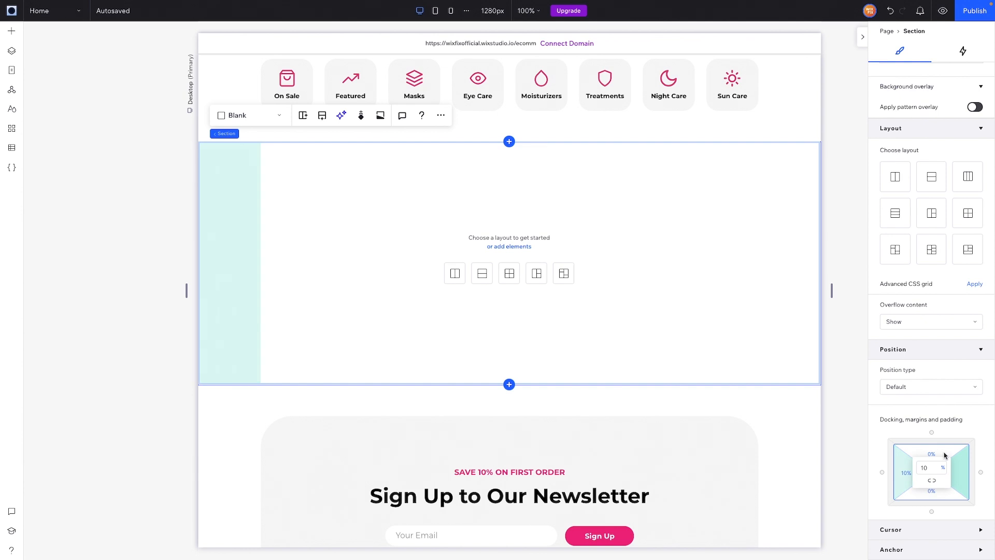
left_click(942, 455)
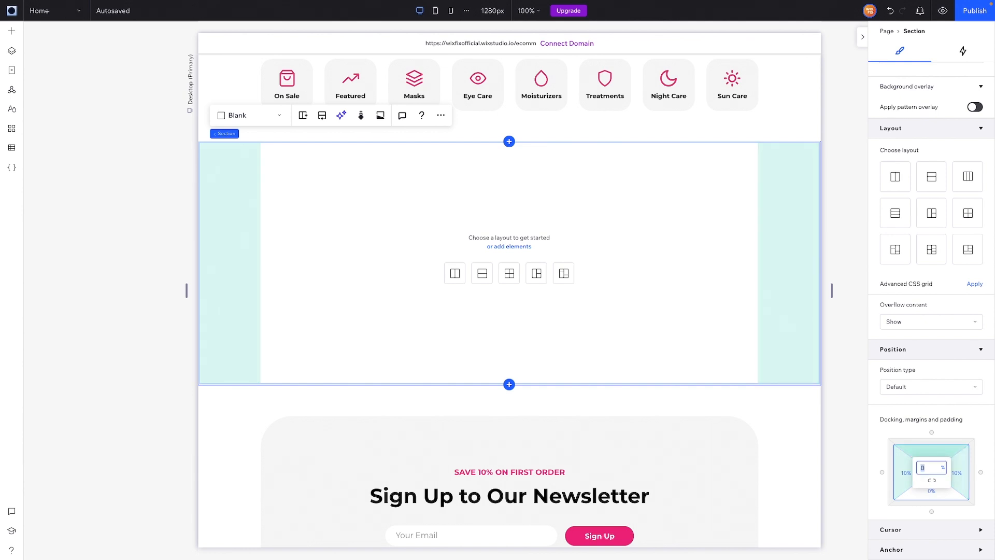
type("5")
left_click(932, 496)
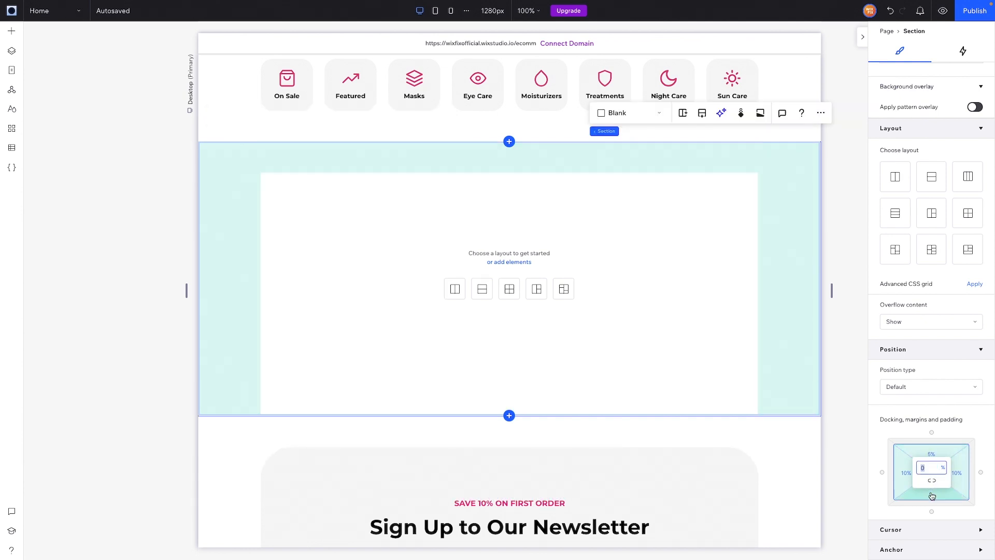
type("5")
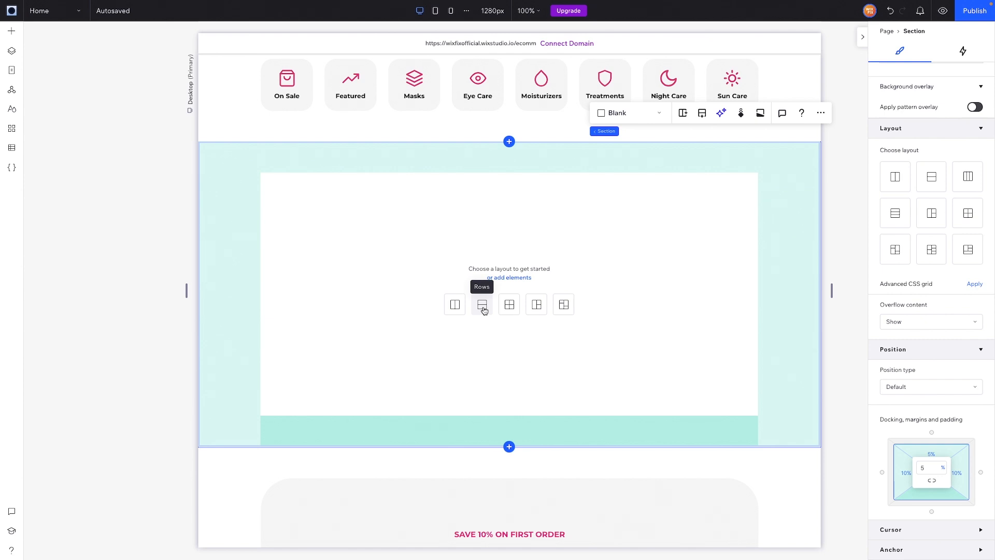
left_click(482, 306)
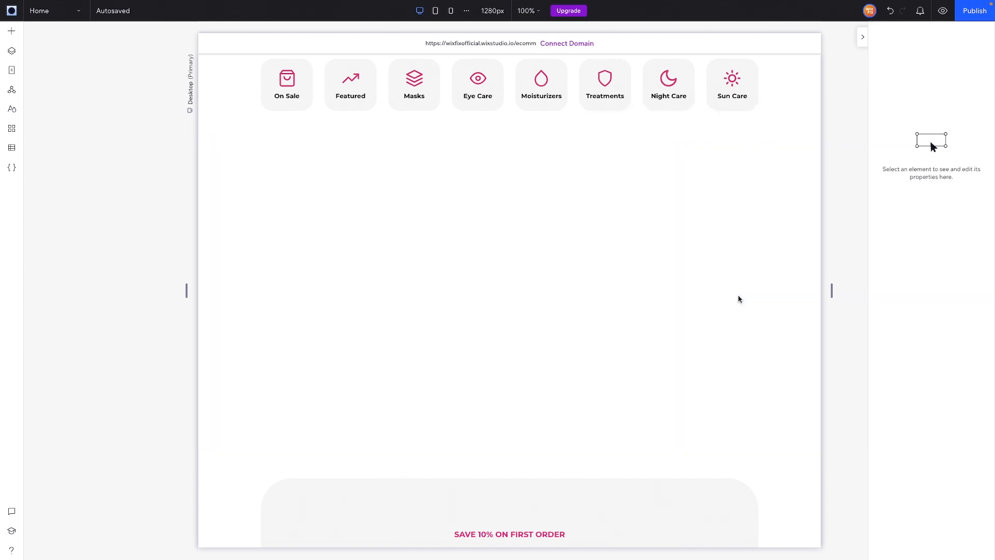
Copy the Browse by Category heading-and-button container into the new section's upper cell and stretch it to fill the cell.
scroll(539, 228, "up", 5)
left_click(509, 261)
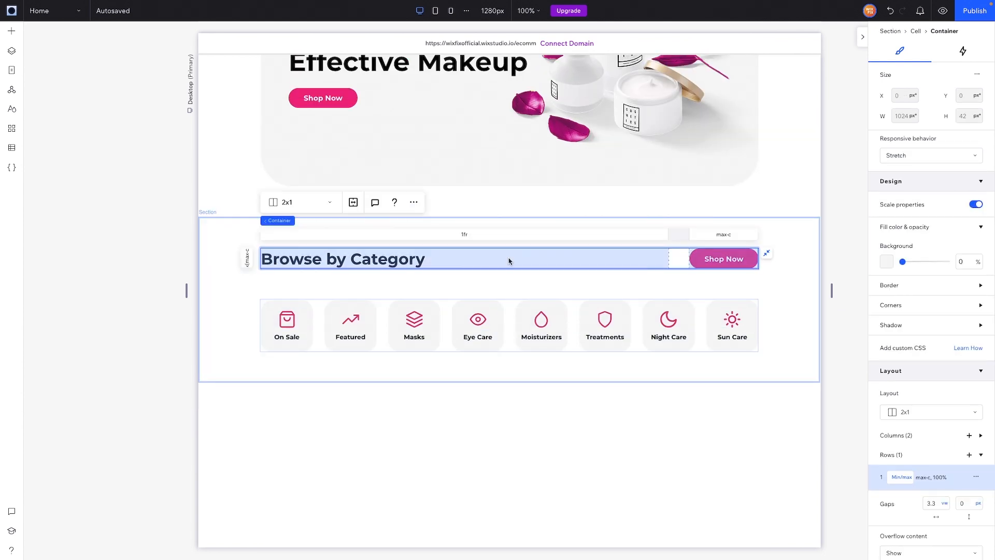
scroll(465, 347, "down", 3)
left_click(463, 356)
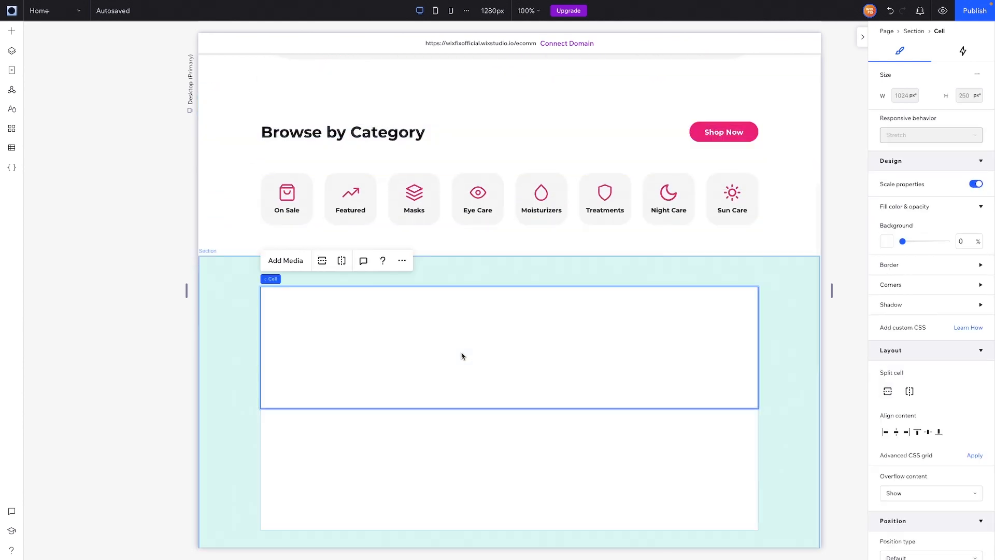
key("ctrl+v")
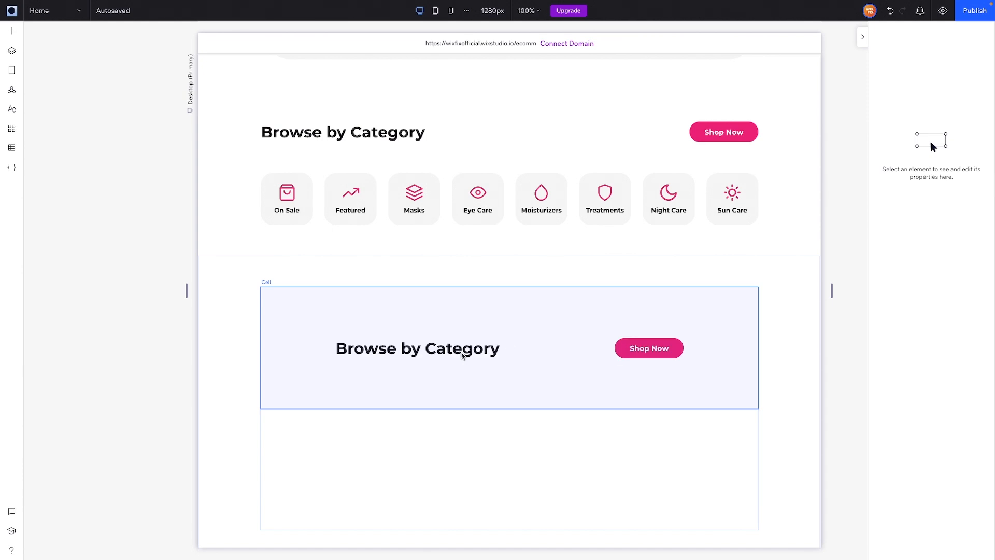
left_click(687, 344)
left_click(691, 344)
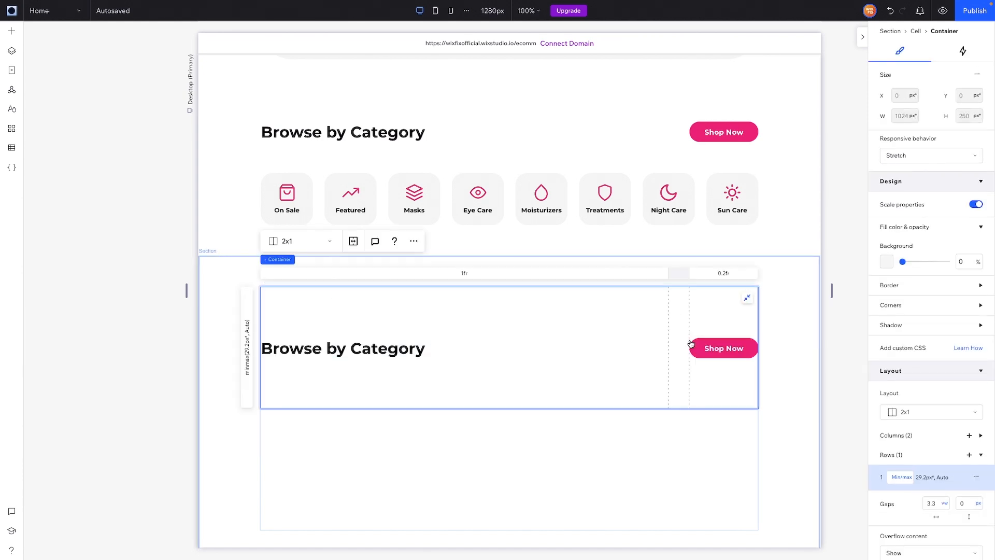
Change the copied container's heading text to "Explore Our Products".
double_click(355, 344)
type("Explore")
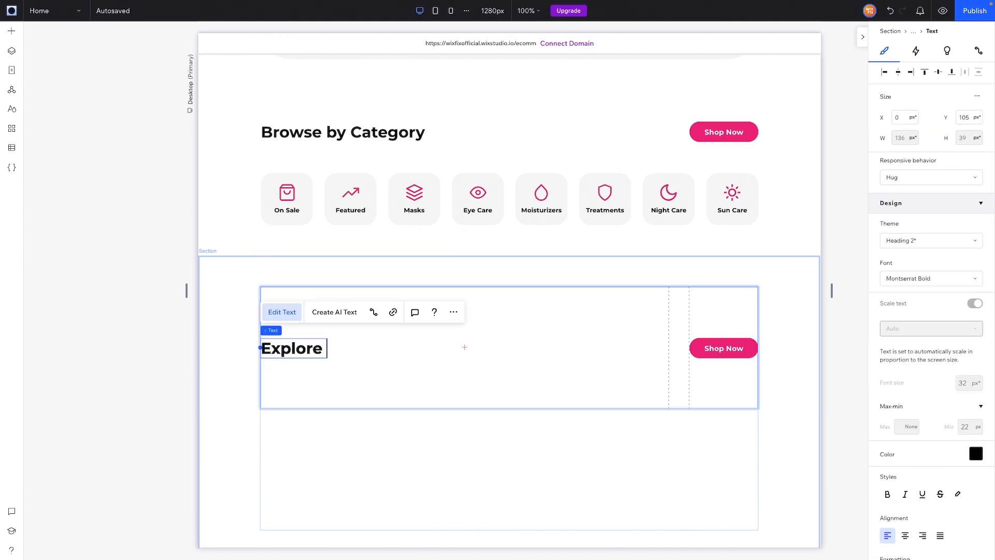
type(" Our Products")
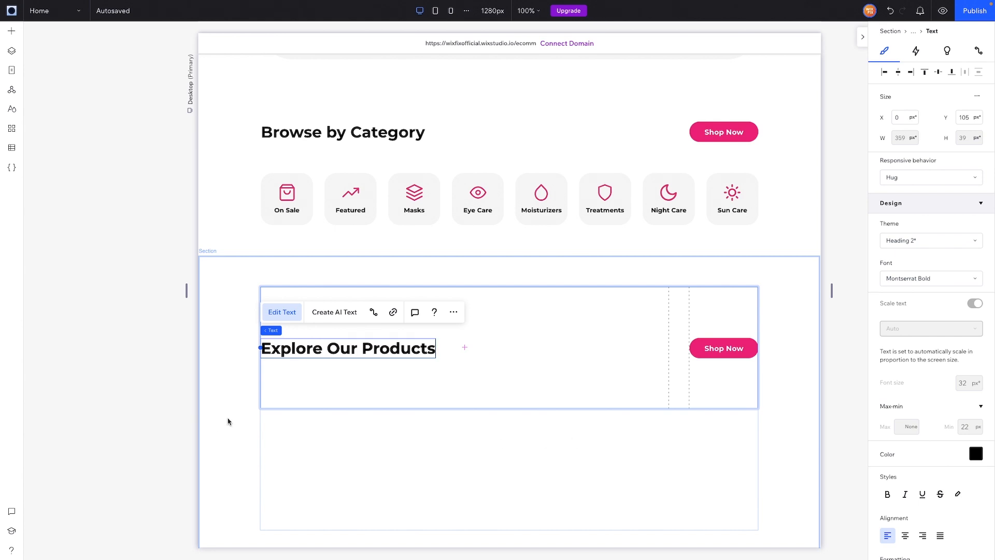
Shrink the Explore Our Products section's upper row to its heading's height and set the vertical gap between rows to 5 vw.
left_click(344, 417)
mouse_move(532, 407)
left_click_drag(531, 407, 527, 265)
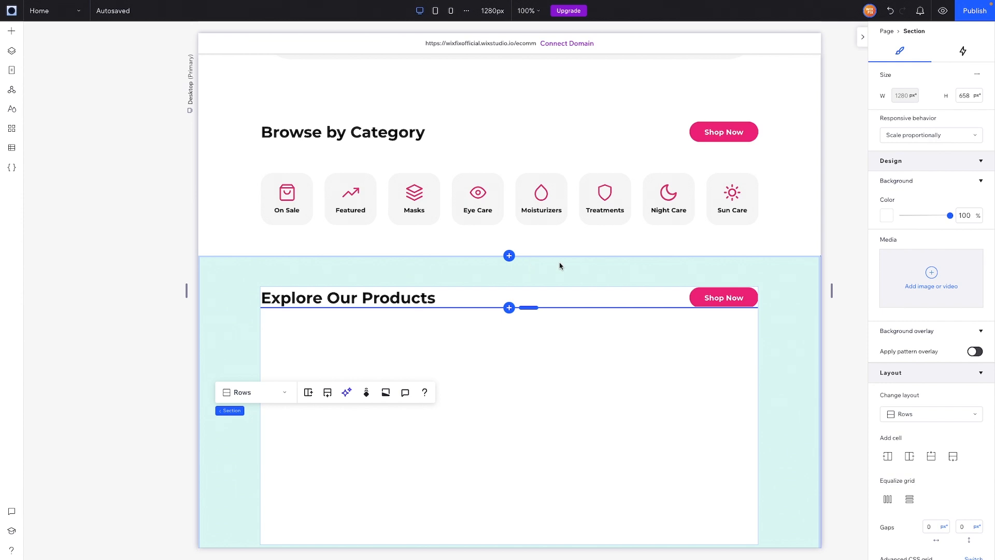
scroll(956, 456, "down", 1)
left_click(966, 485)
type("5vw")
key("Return")
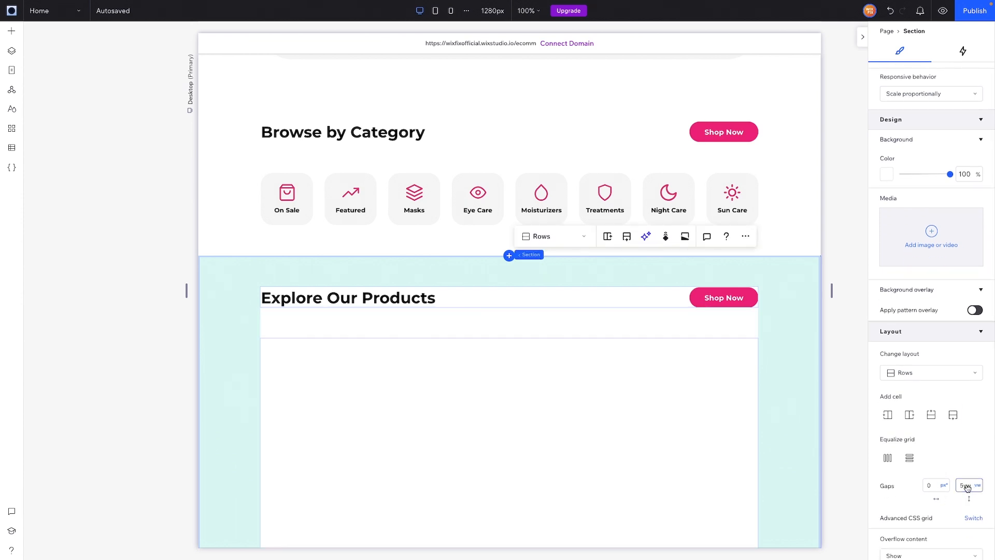
Add a repeater to the empty lower cell of the Explore Our Products section.
scroll(642, 382, "down", 1)
scroll(643, 383, "up", 2)
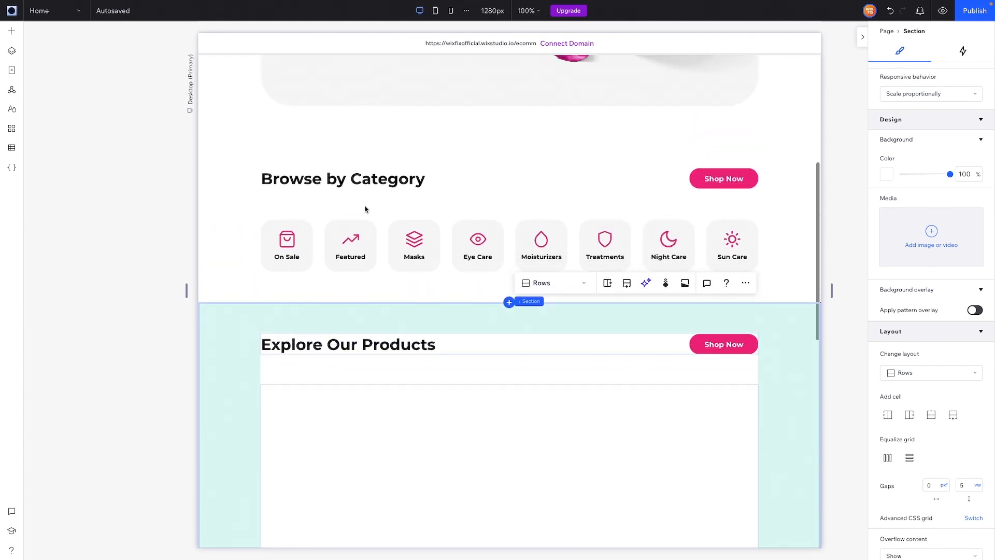
scroll(477, 286, "down", 3)
left_click(477, 287)
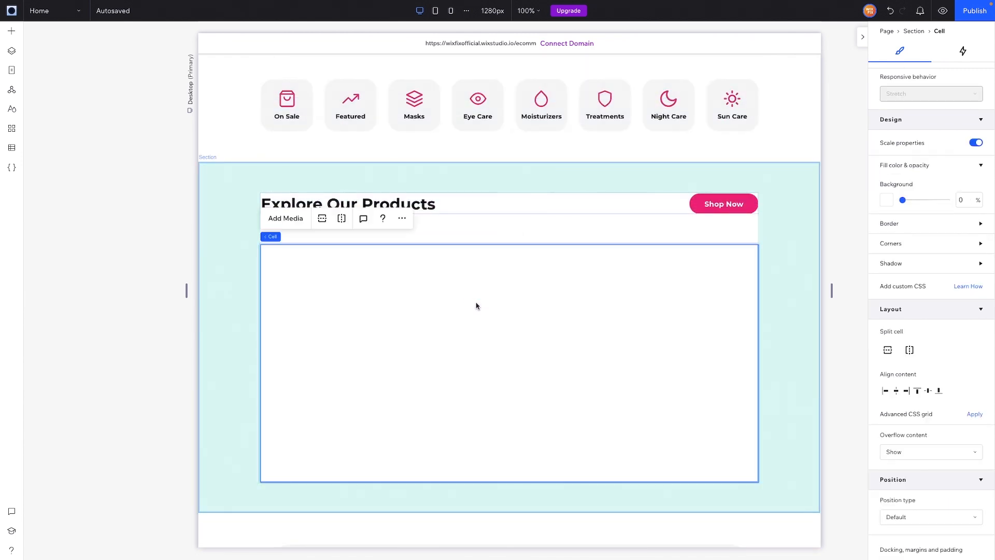
scroll(544, 311, "down", 3)
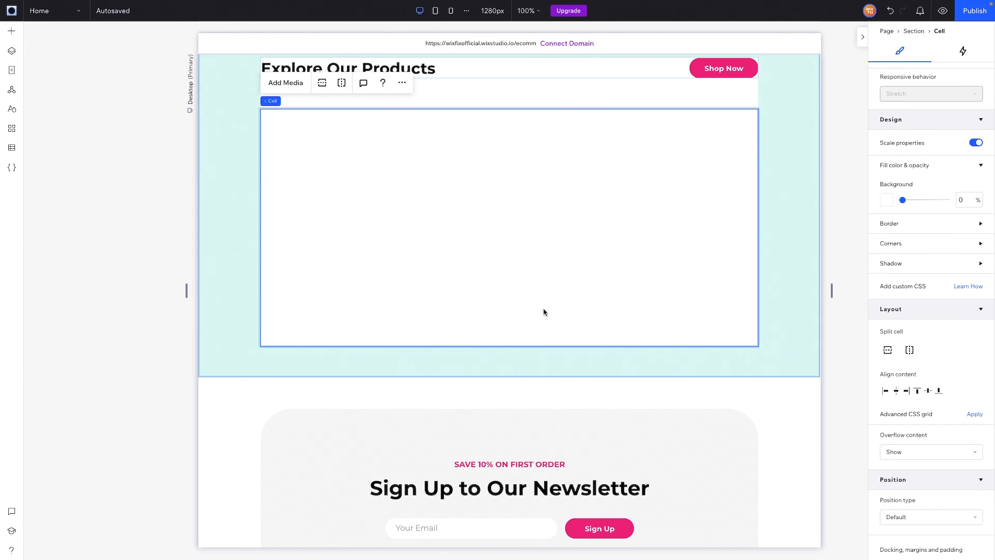
key("a")
left_click(55, 39)
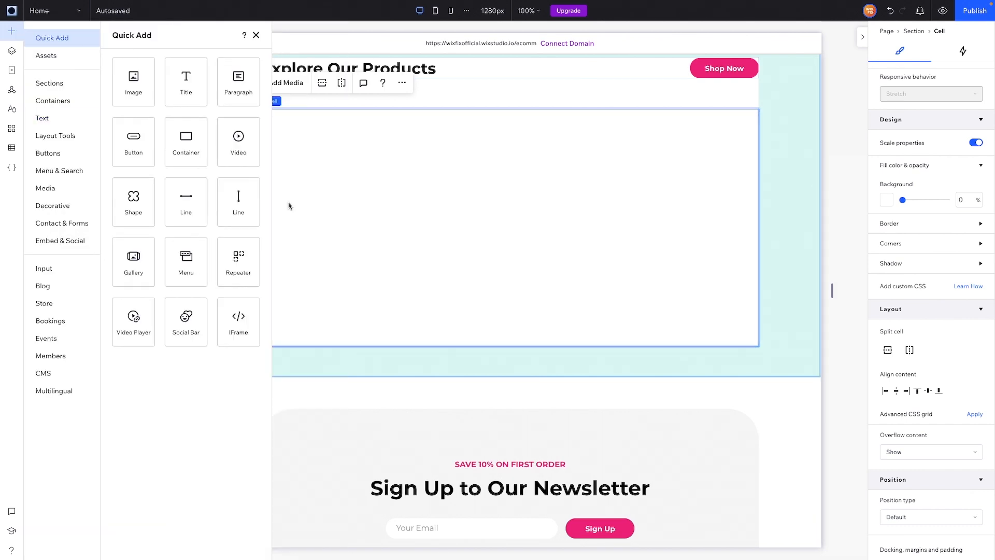
left_click_drag(238, 263, 558, 217)
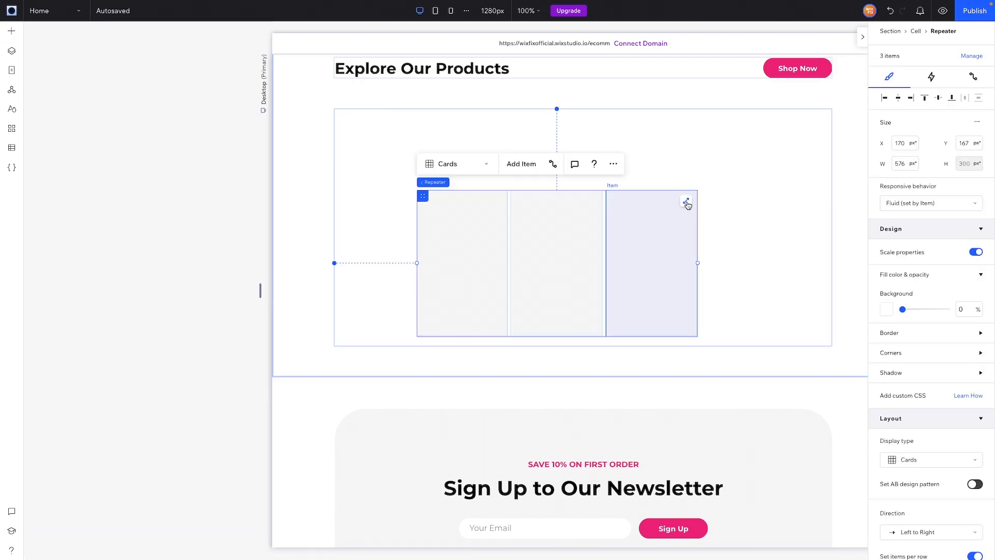
Stretch the new repeater to fill its cell, with 4 items per row and a horizontal gap of 32 px.
left_click(686, 203)
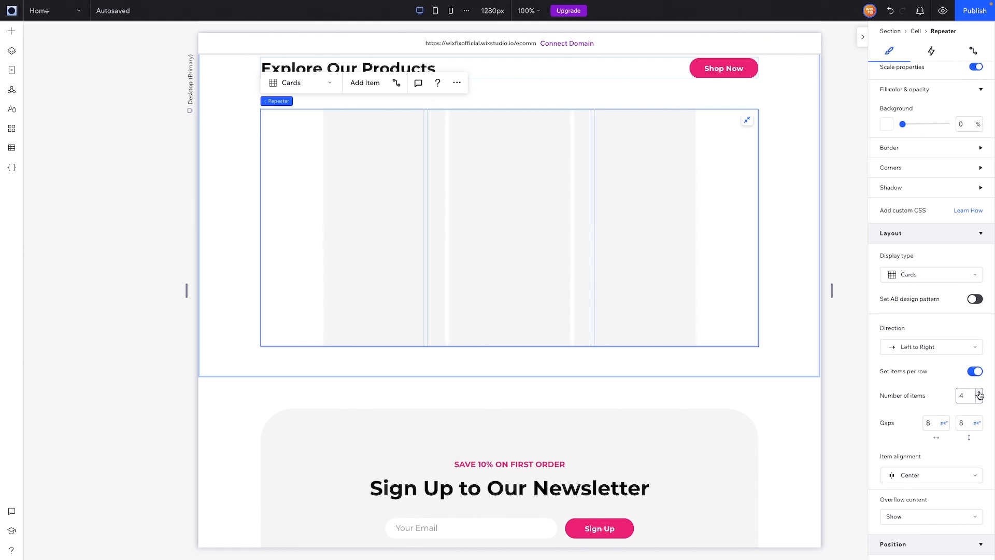
left_click(936, 425)
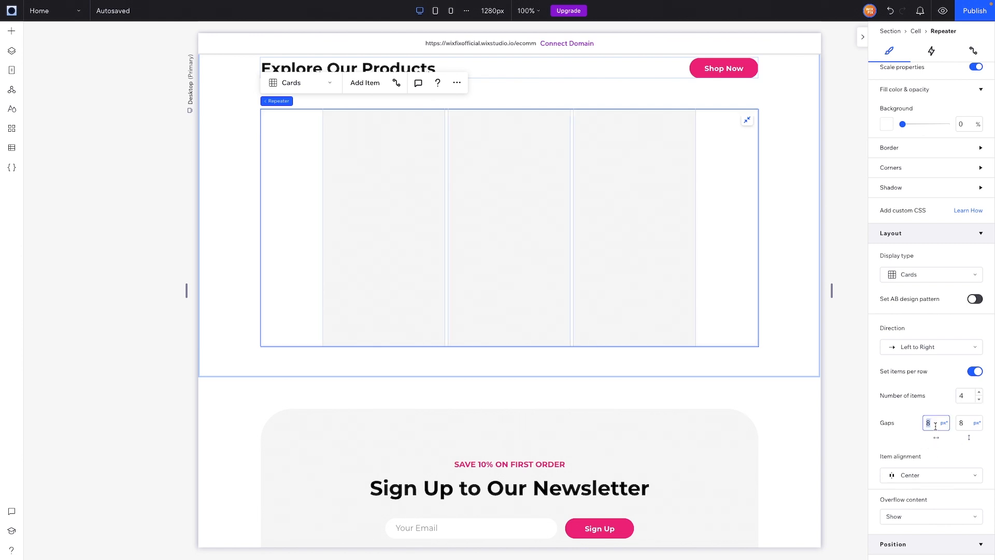
type("24")
left_click(936, 429)
type("32")
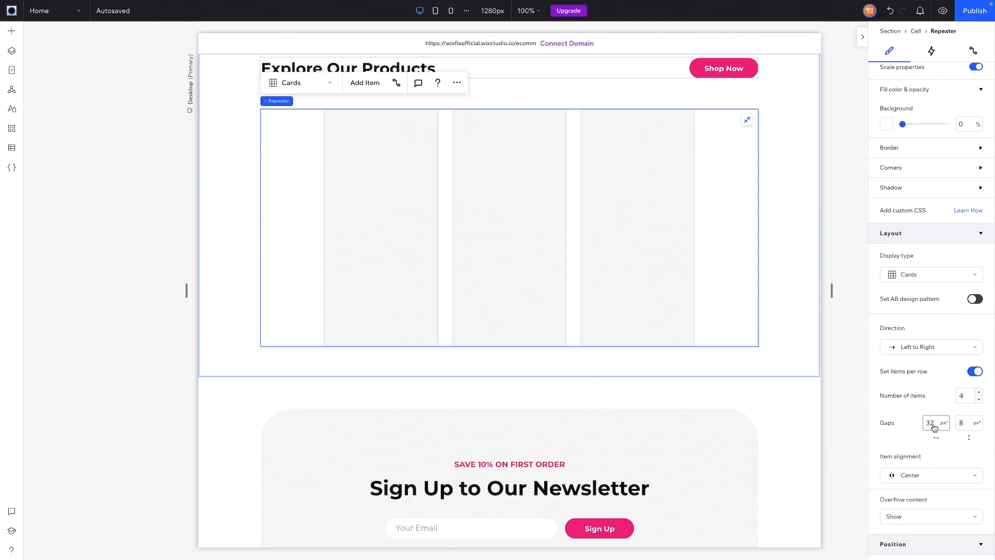
Add a fourth item to the Explore Our Products repeater and set the items' background opacity to 0%.
left_click(362, 83)
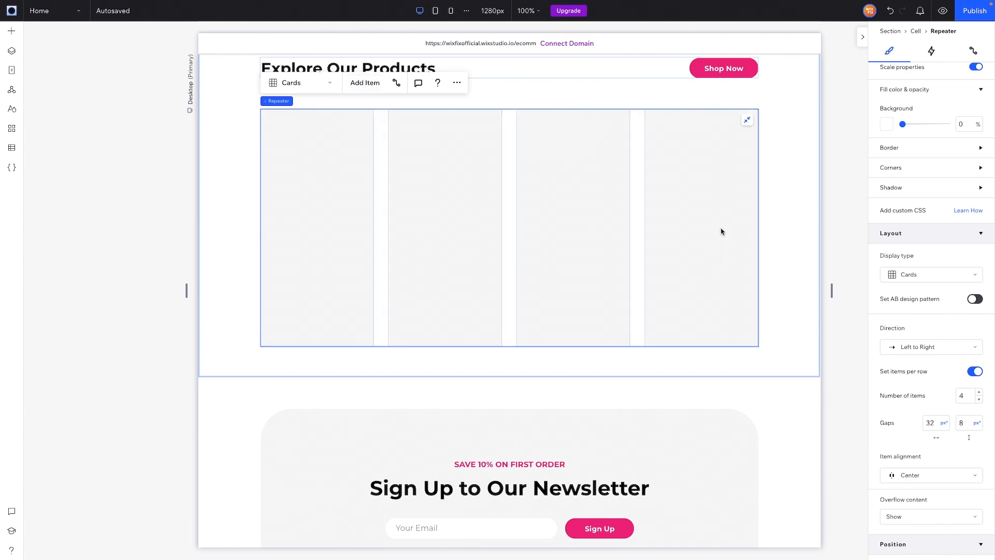
scroll(721, 231, "up", 1)
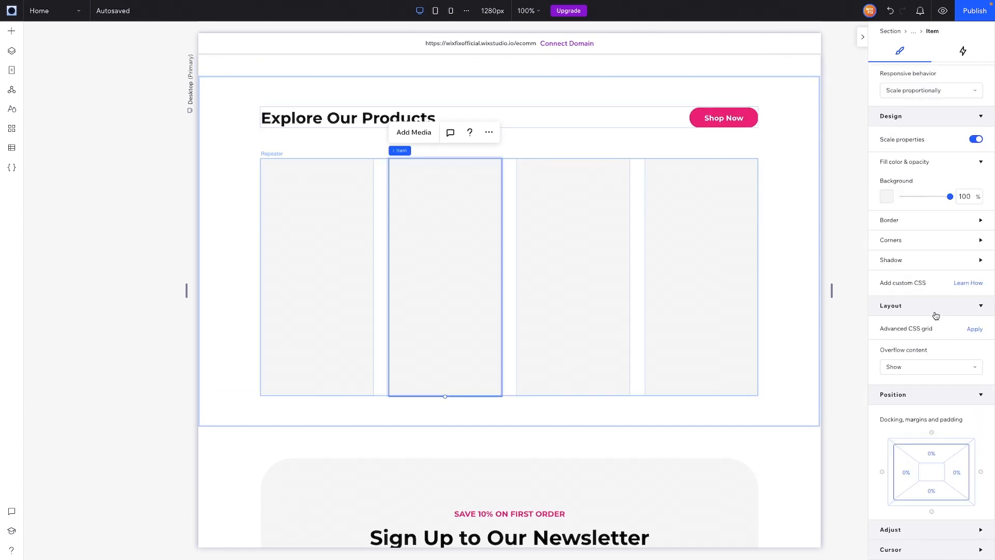
double_click(966, 197)
type("0")
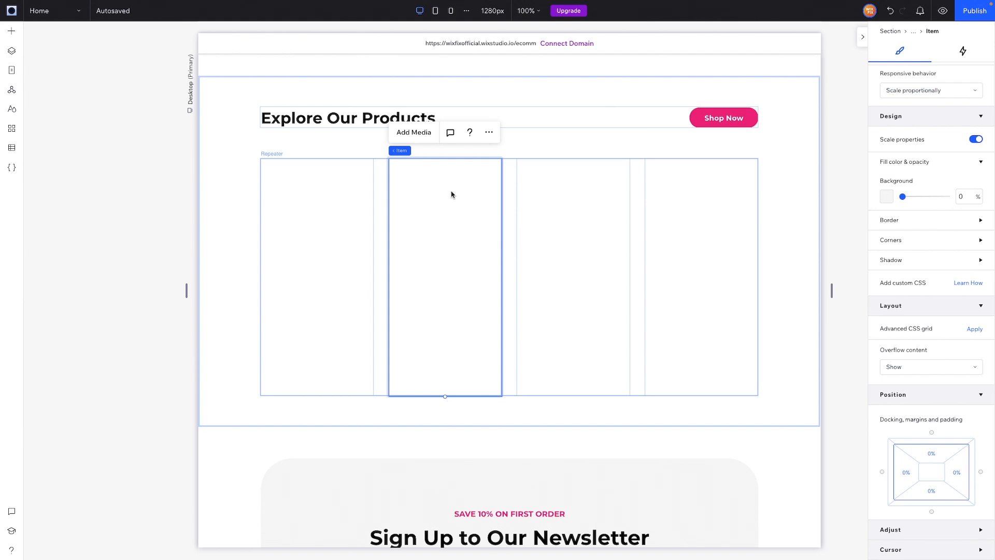
Apply an advanced CSS grid to the repeater item and choose the 1x2 layout.
left_click(975, 330)
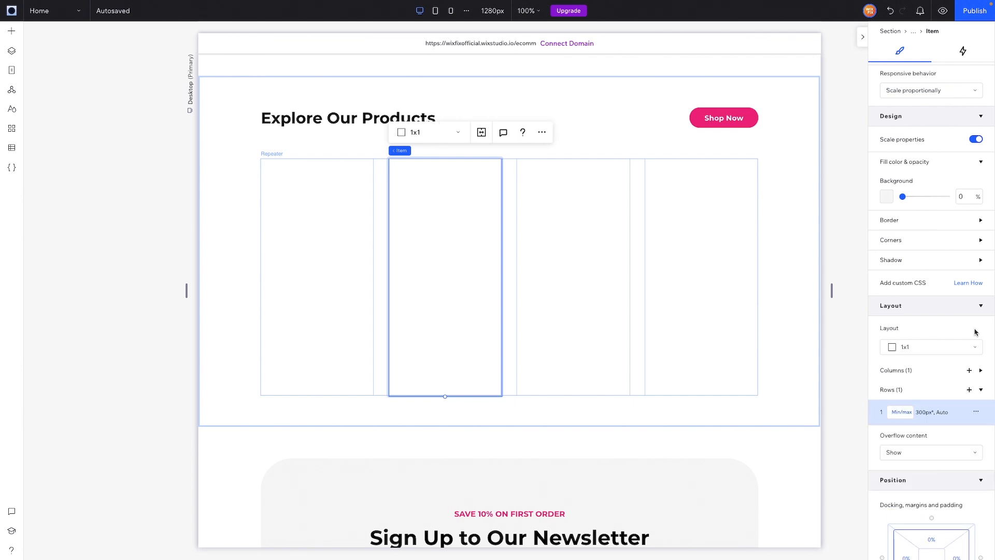
left_click(928, 357)
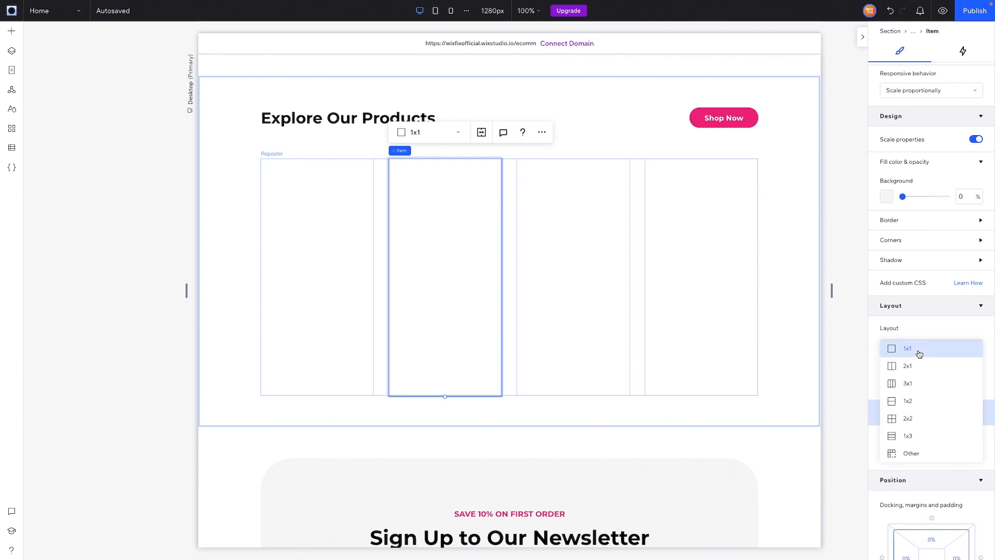
left_click(916, 403)
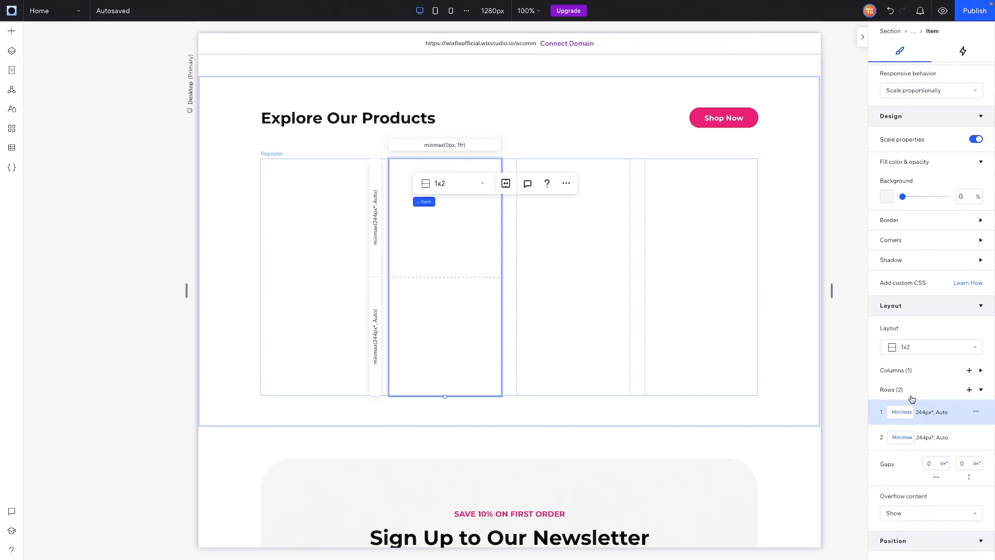
Check the repeater item's column minimum in viewport width (vw) units and set that minimum to Auto.
left_click(902, 372)
left_click(924, 398)
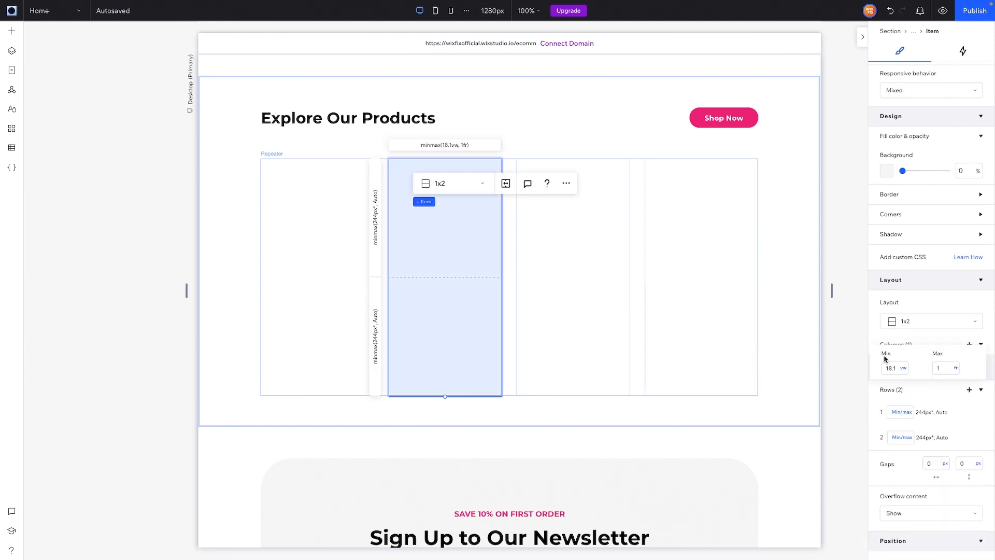
left_click(891, 372)
left_click(904, 370)
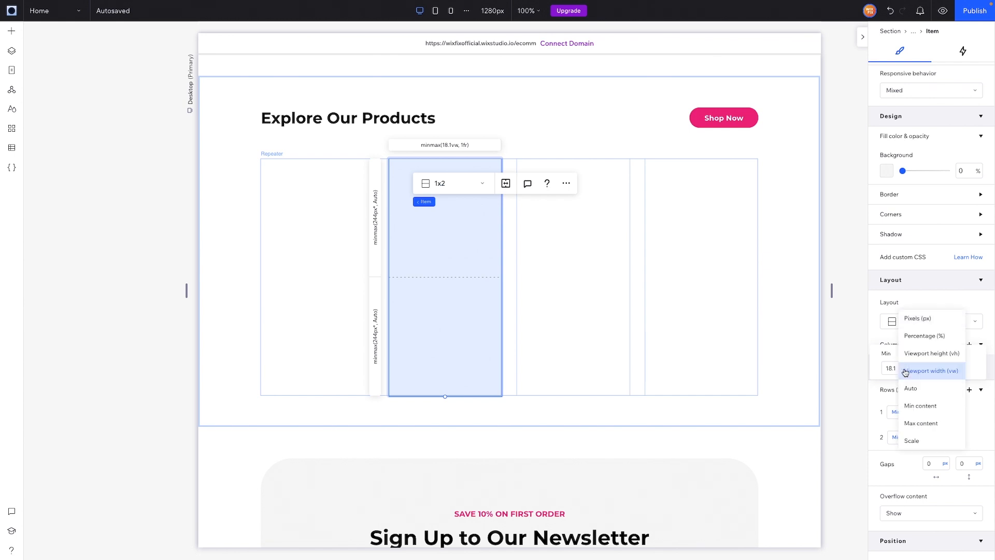
left_click(924, 394)
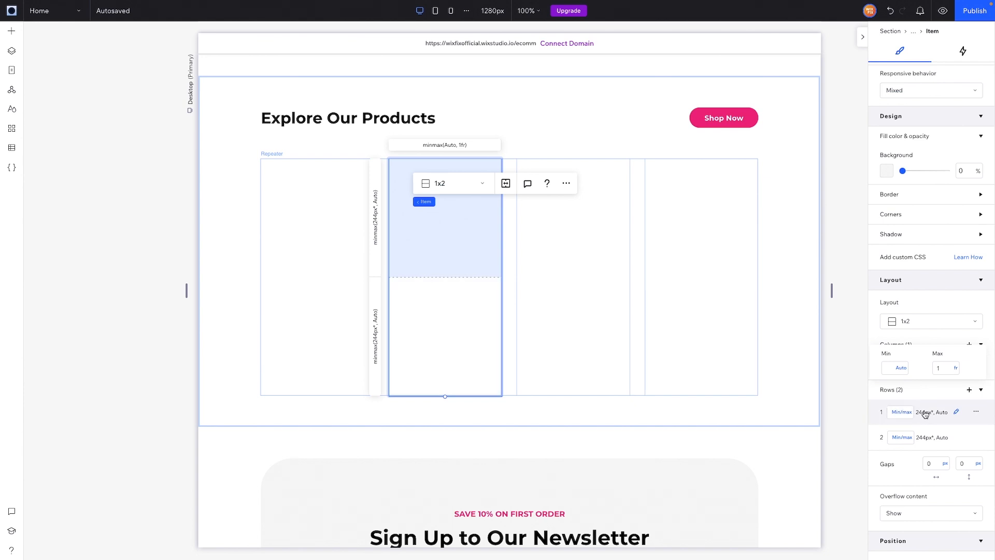
Set the minimum height of the repeater item's first row to 18.1 vw.
left_click(925, 413)
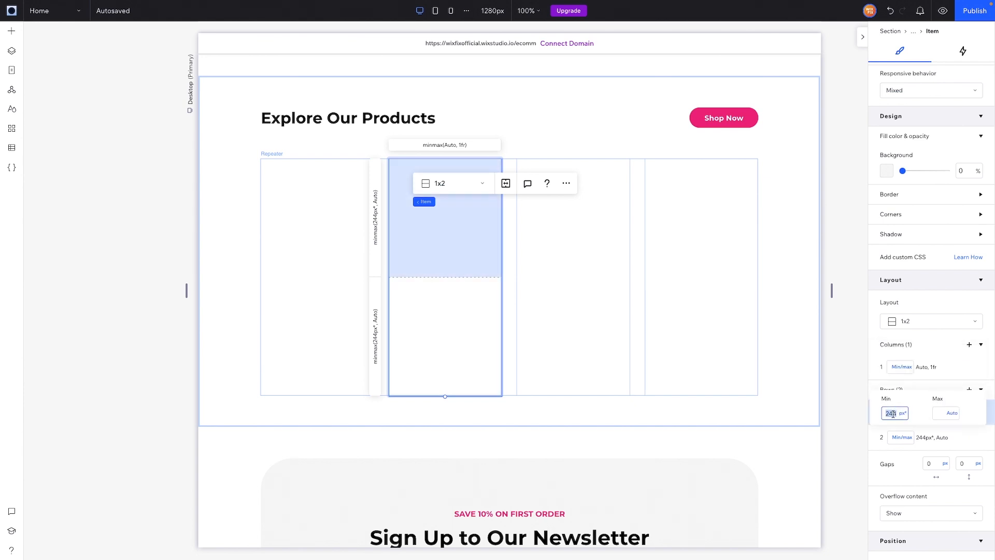
type("18.1vw")
key("Return")
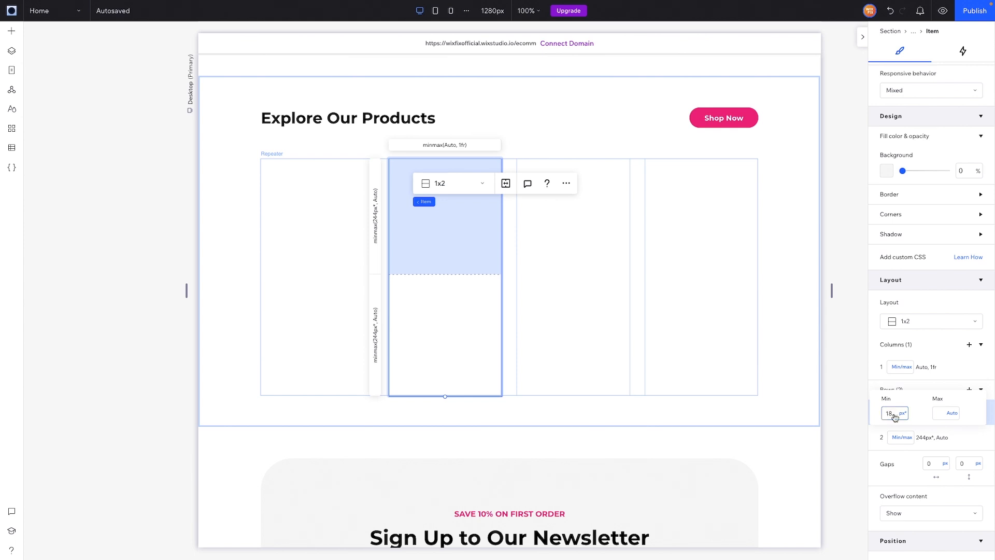
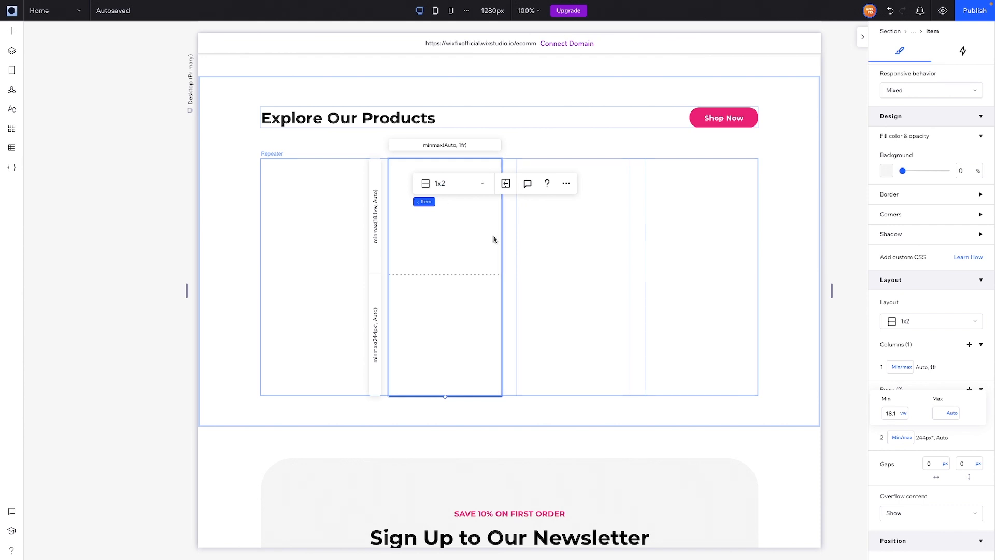
Add a container to the upper cell of the second repeater item and stretch it to fill the cell.
left_click(6, 30)
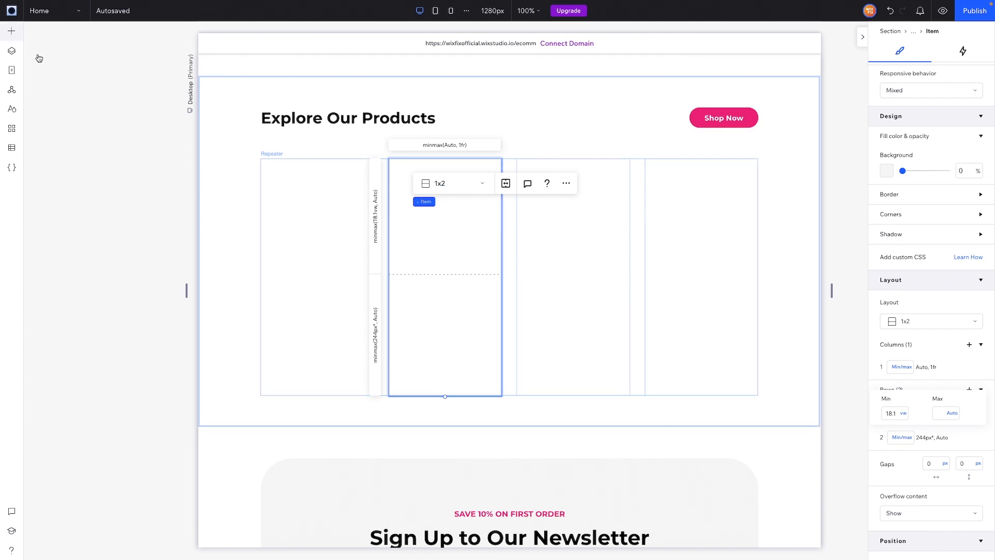
left_click_drag(186, 138, 448, 217)
left_click(516, 177)
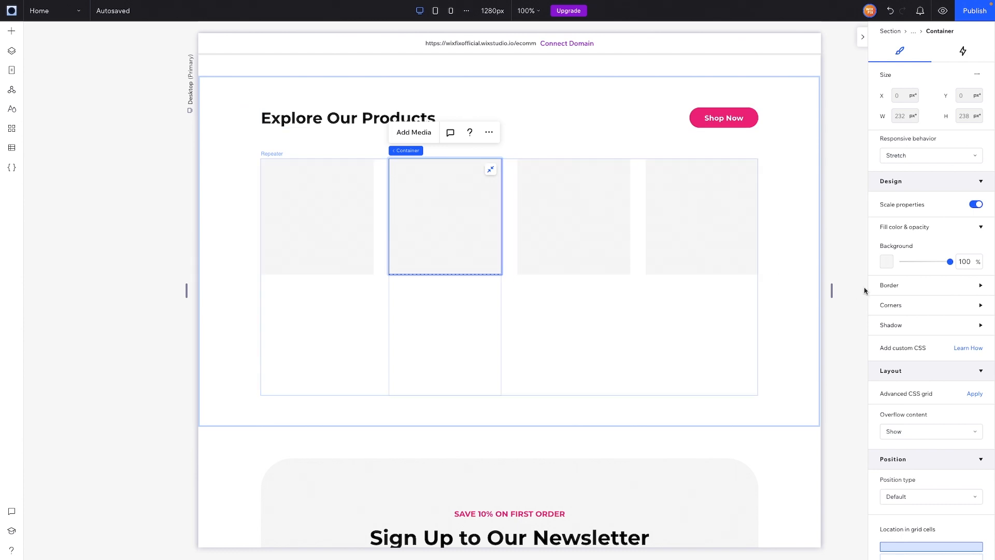
Round all corners of the new container with a radius of 48 px, after trying 24 px.
left_click(931, 291)
left_click(931, 291)
left_click(908, 307)
left_click(890, 337)
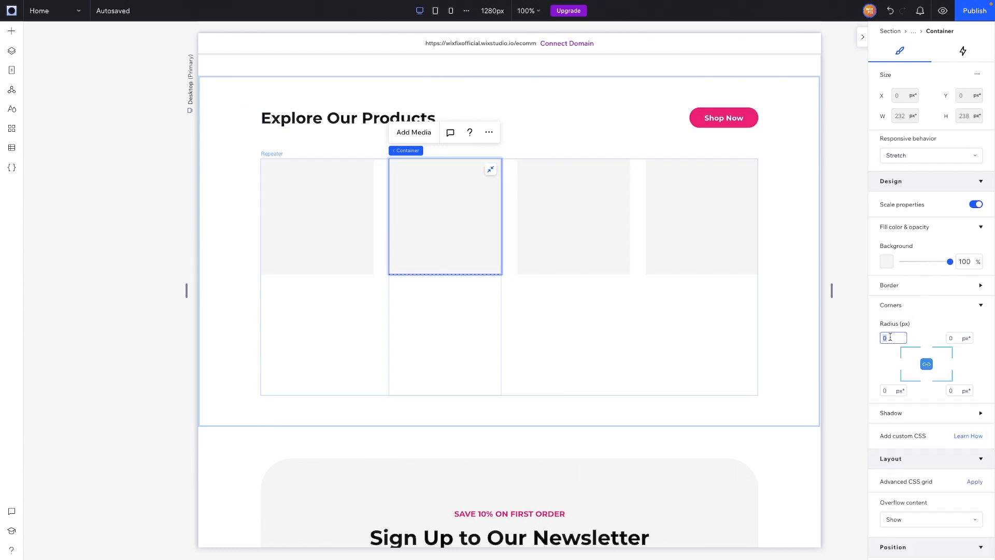
type("24")
key("Return")
left_click(893, 342)
type("48")
key("Return")
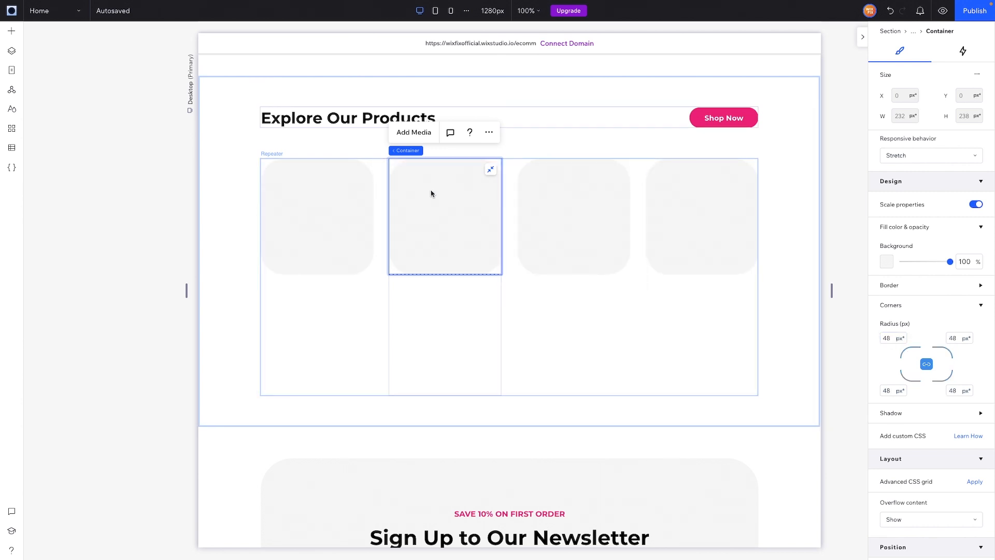
Insert Product-Shadow.png from the Products folder, shrink it into the second card's grey container and stretch it to fill.
left_click(10, 33)
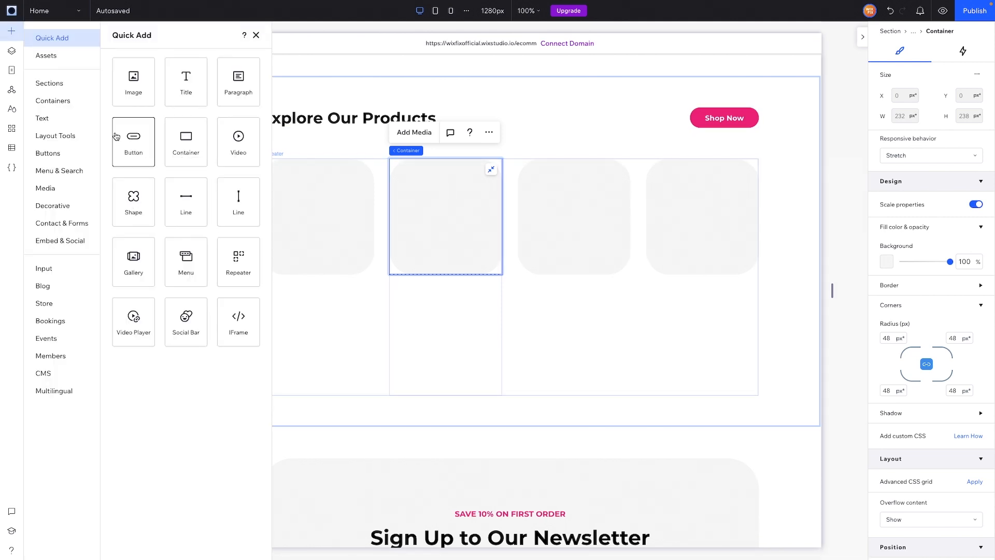
left_click(48, 190)
left_click(273, 273)
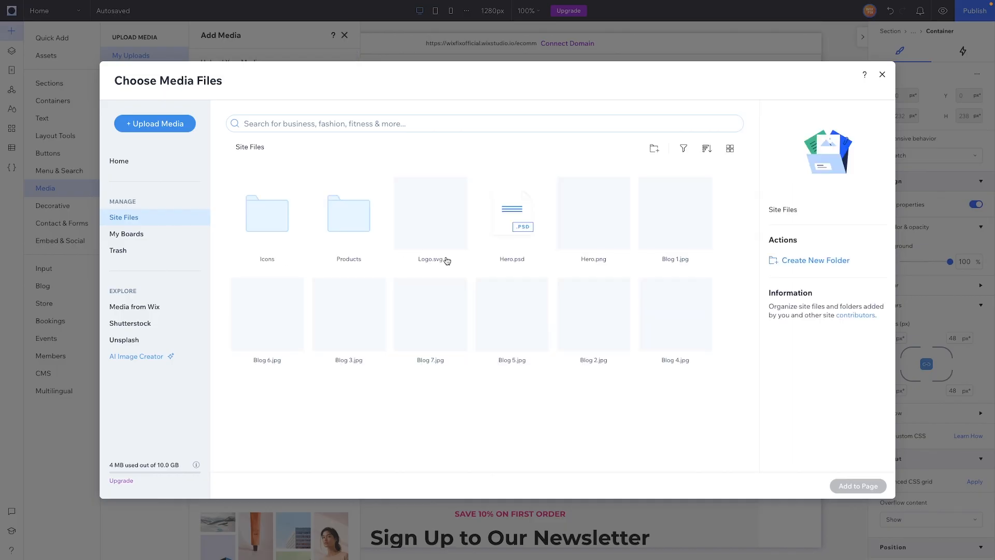
left_click(347, 222)
double_click(346, 223)
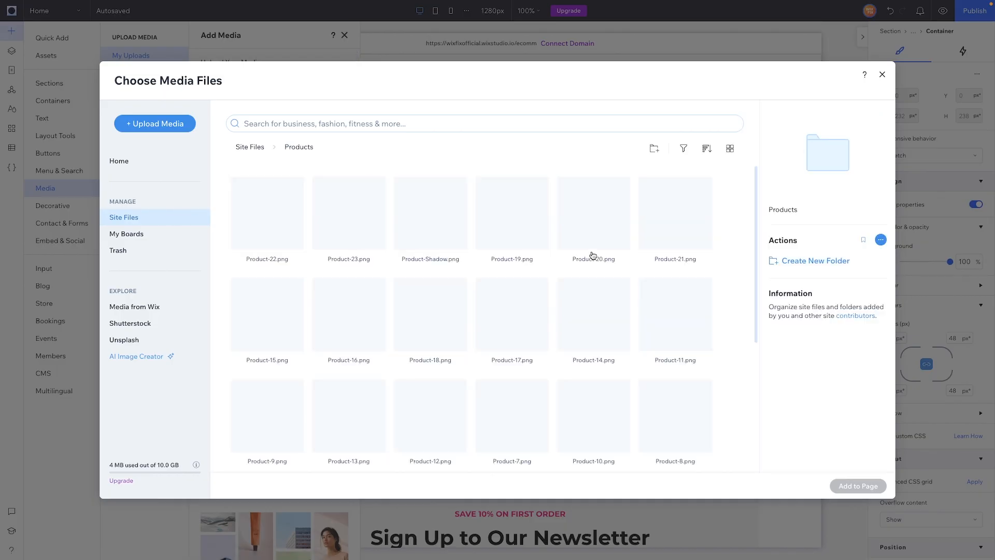
left_click(451, 234)
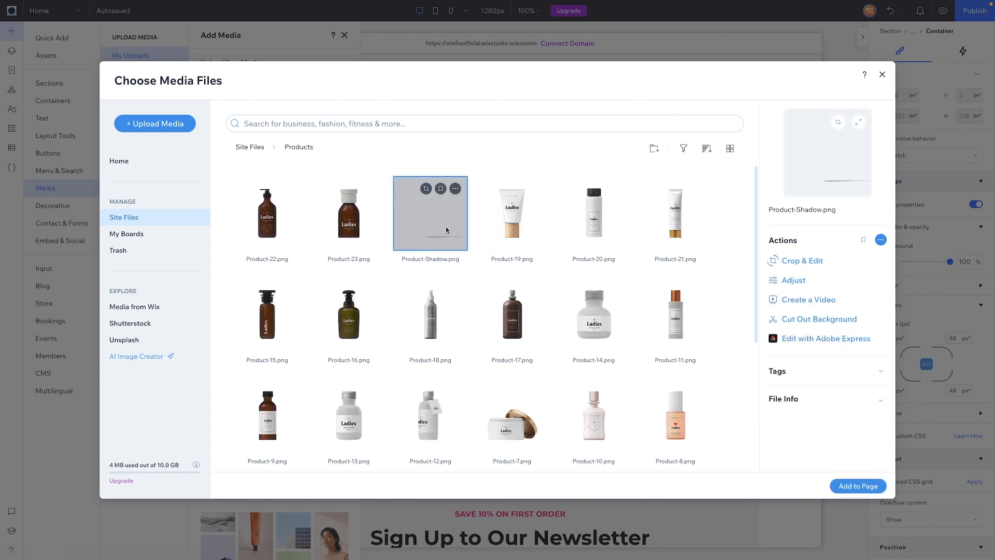
double_click(447, 231)
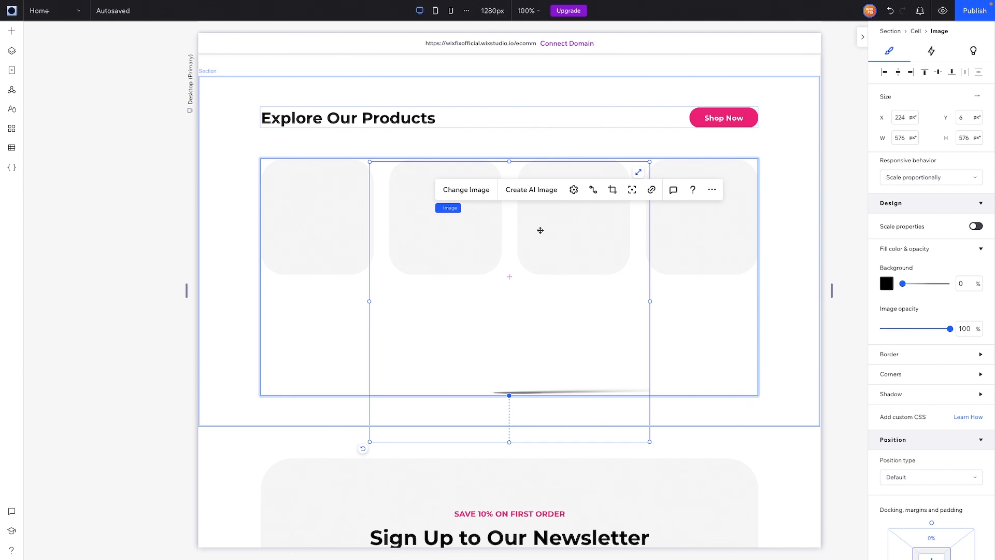
left_click_drag(650, 442, 430, 281)
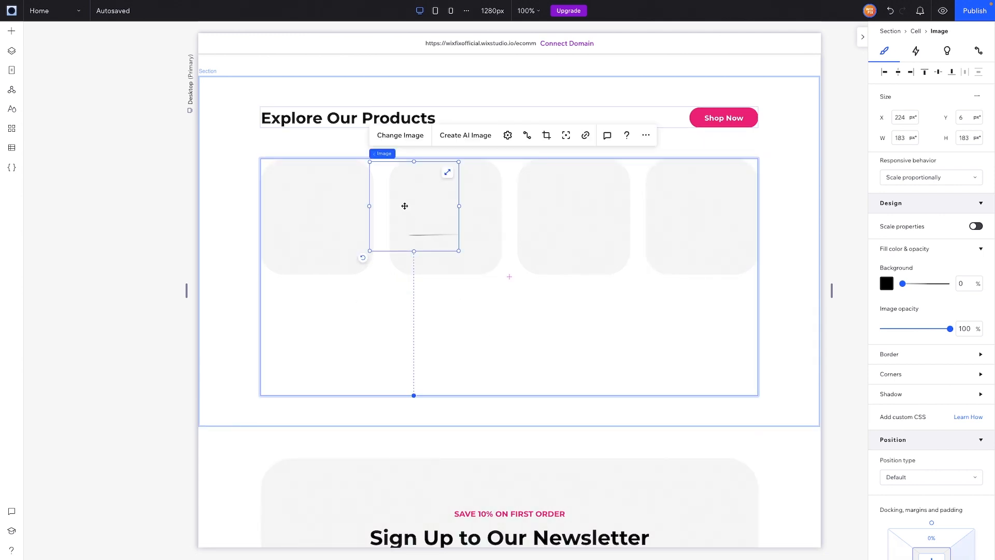
left_click_drag(441, 216, 484, 181)
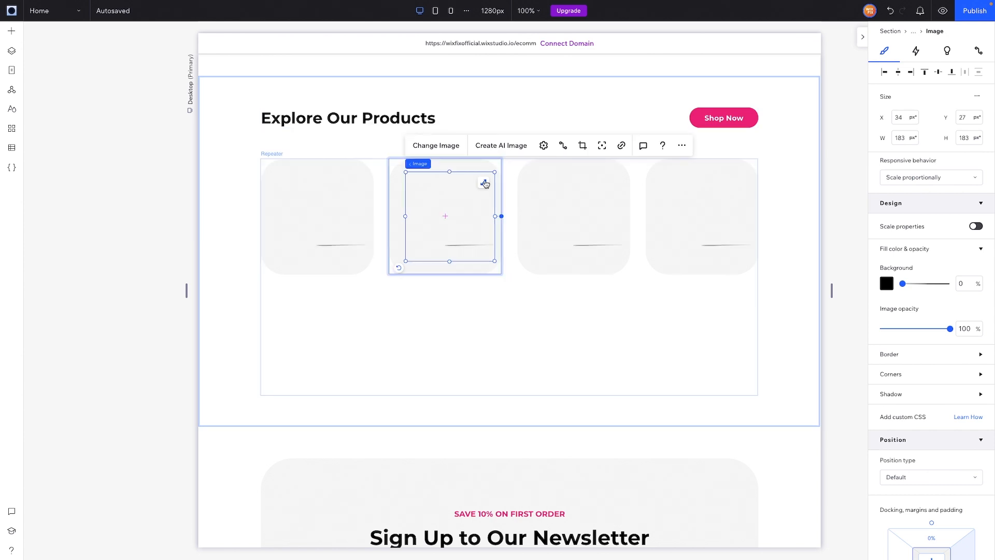
Insert the amber bottle product image, scale it down into the second card's container and stretch it to fill.
left_click(11, 35)
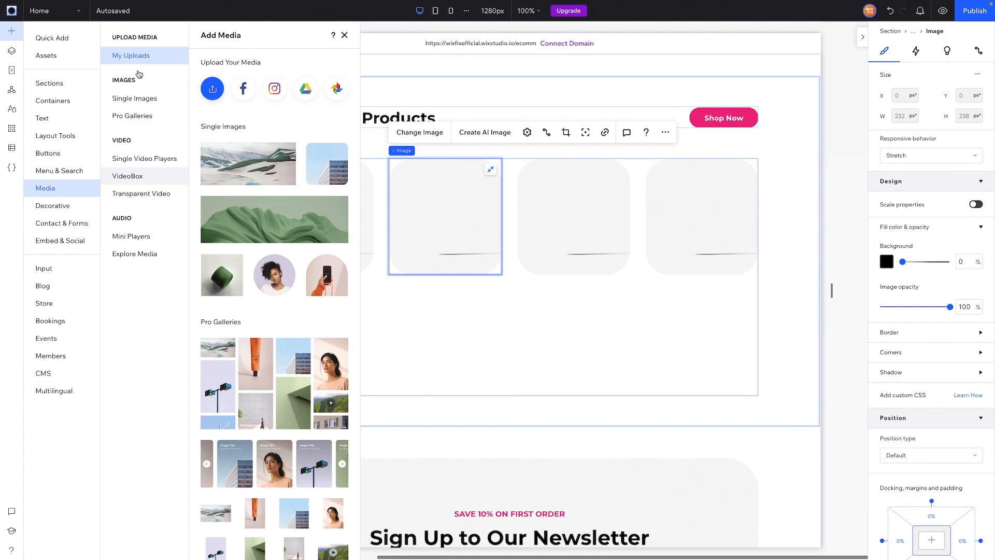
left_click(274, 270)
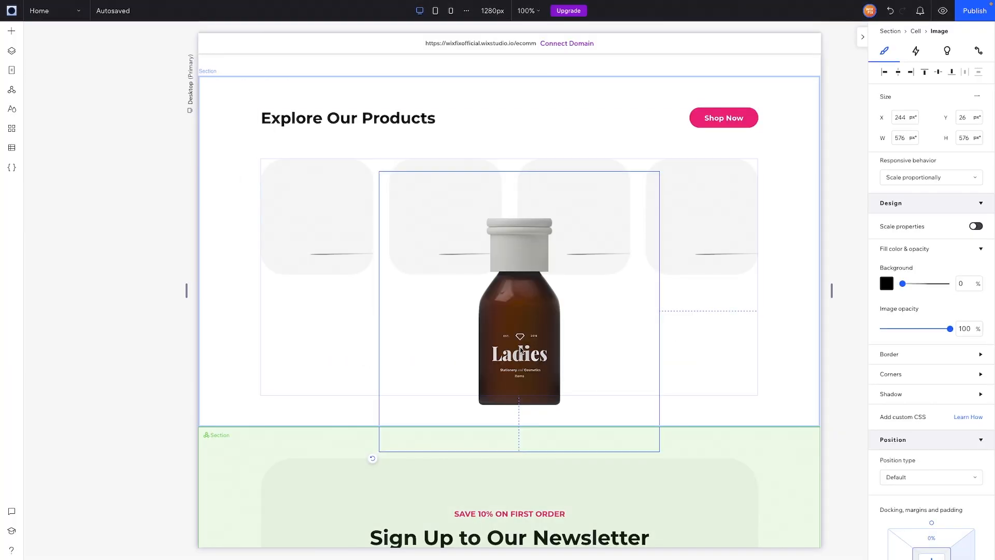
left_click_drag(657, 451, 460, 252)
left_click_drag(428, 219, 440, 220)
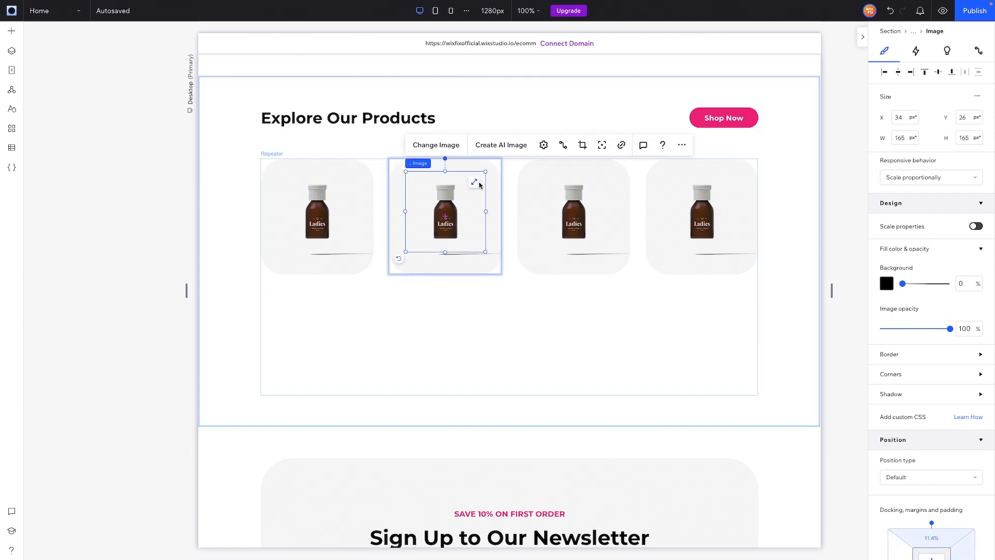
left_click(476, 183)
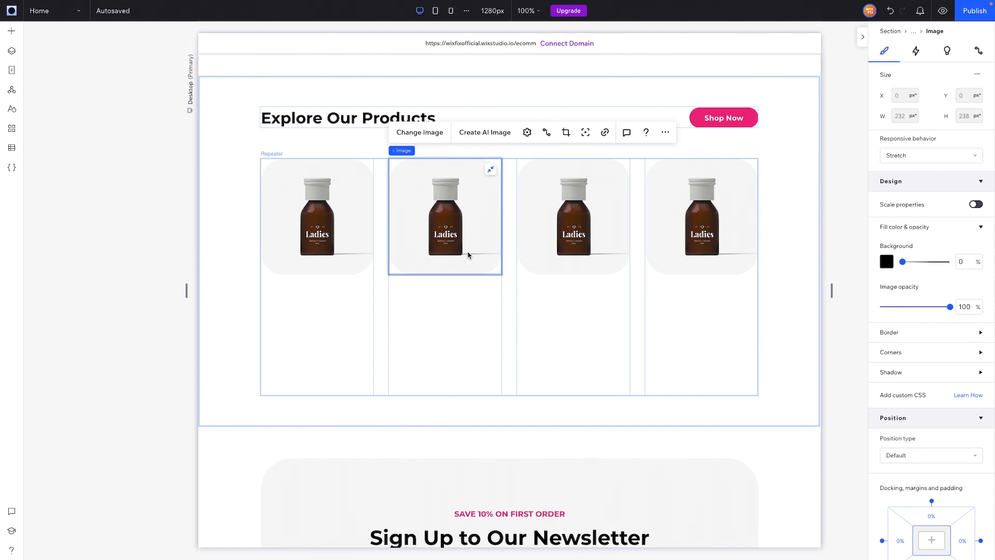
Replace the second card's bottle image with Product-21.png from the Products folder.
left_click(418, 133)
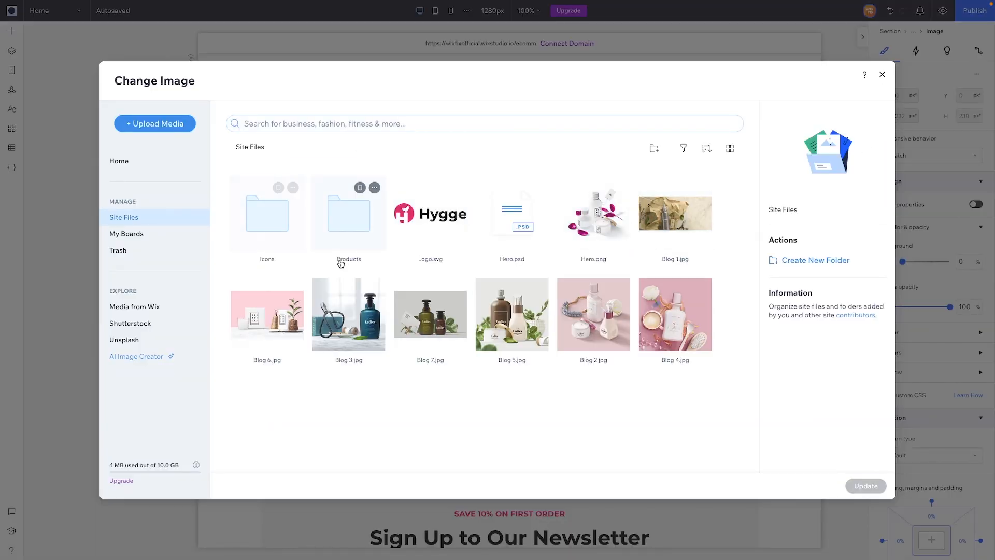
left_click(267, 218)
double_click(342, 221)
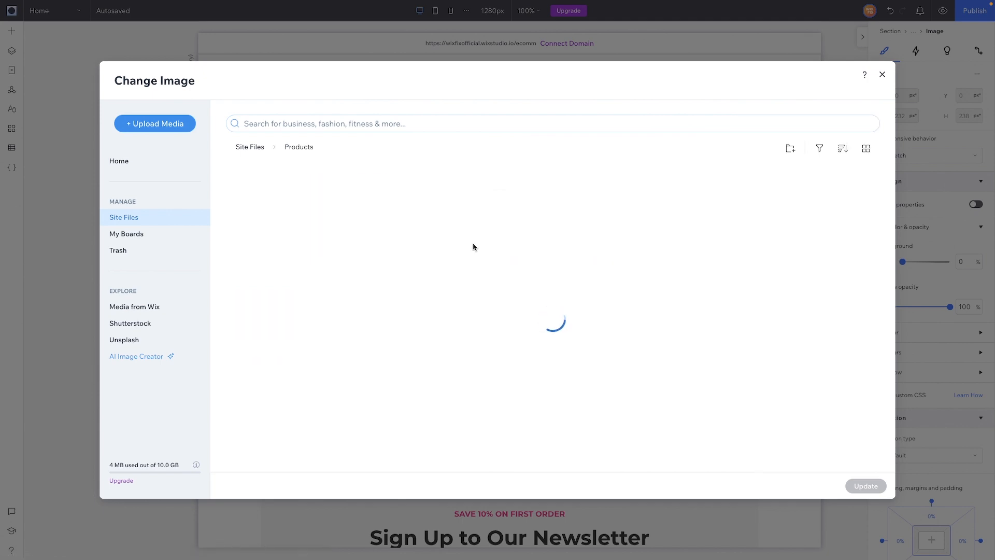
double_click(676, 226)
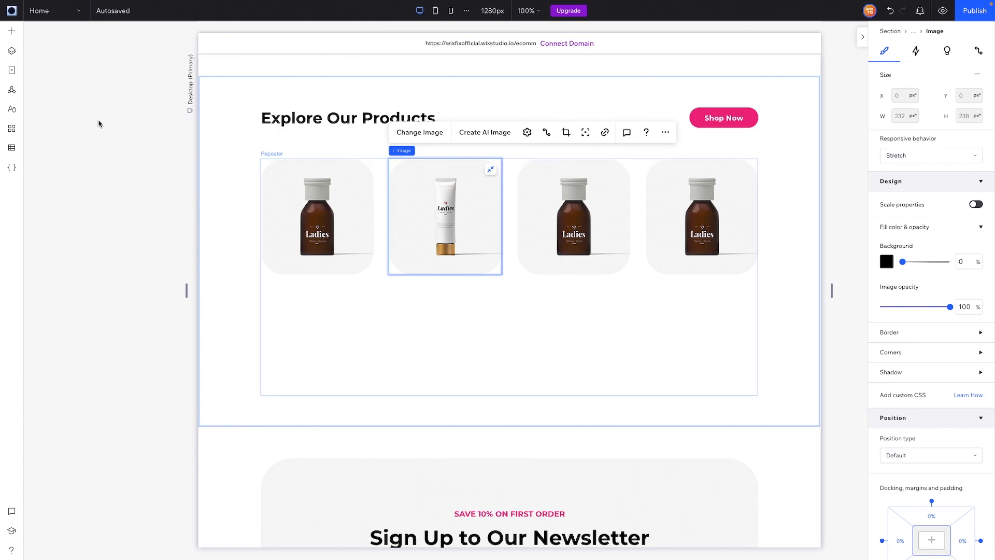
Set the second card's shadow image bottom margin to -2 px and move it below the product image in the layer order.
left_click(15, 52)
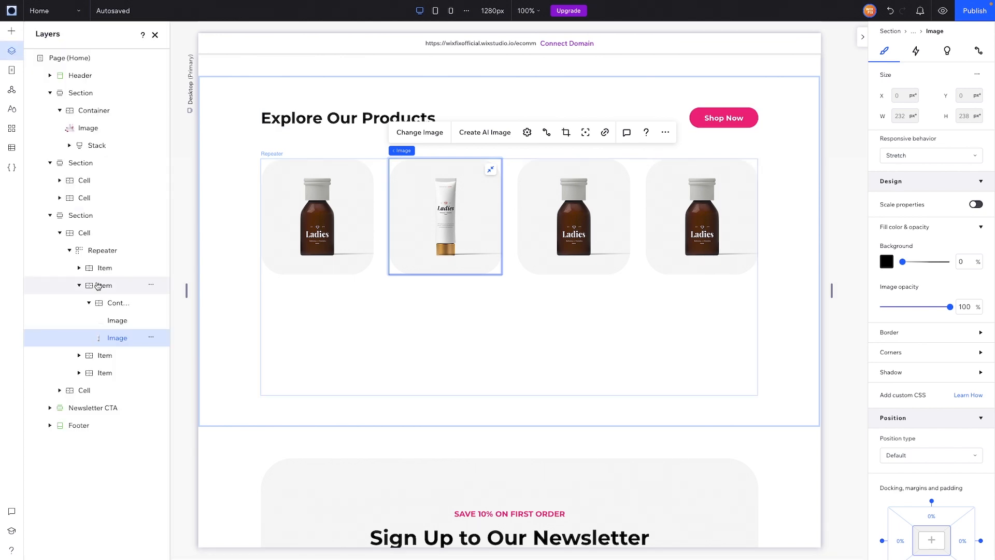
left_click(112, 325)
scroll(933, 456, "down", 2)
left_click(936, 477)
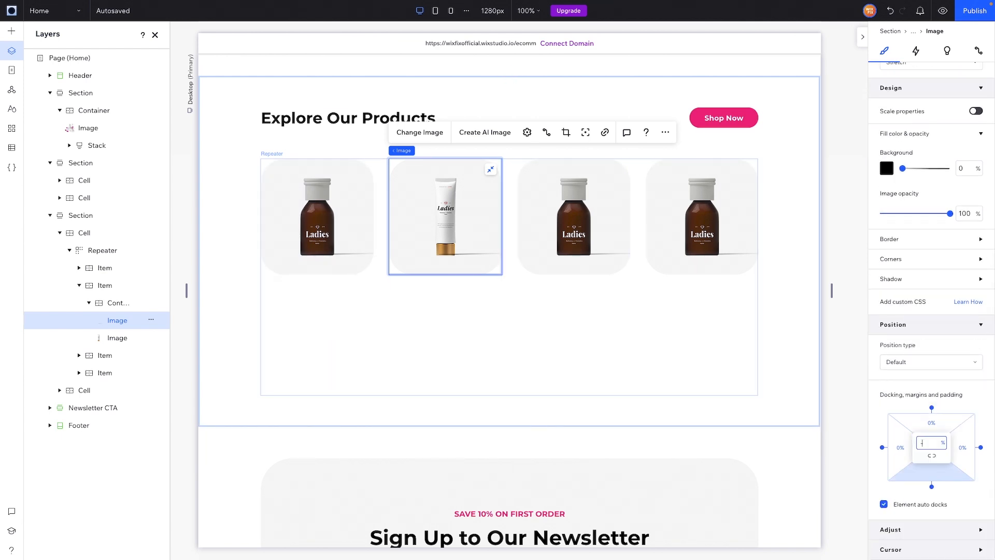
key("Return")
left_click(933, 443)
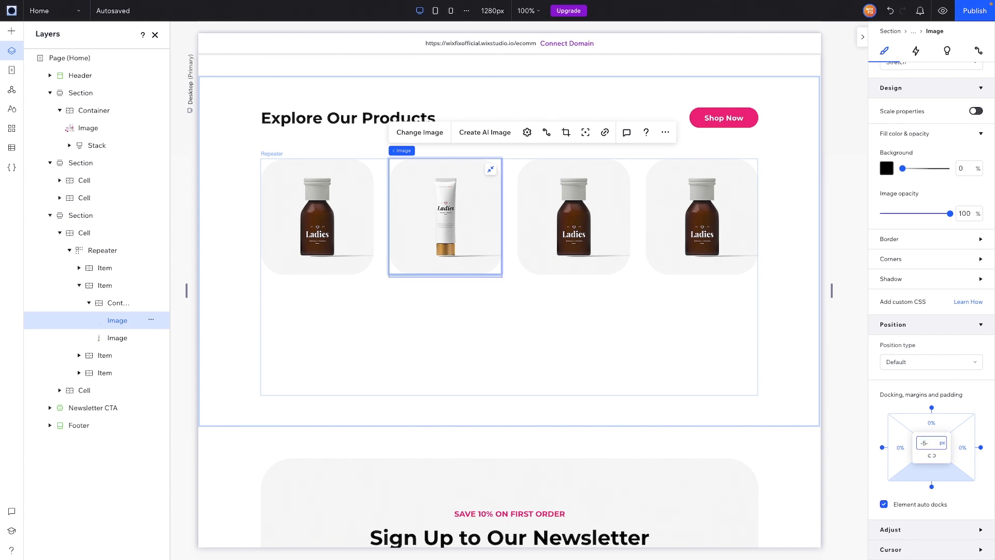
key("Up")
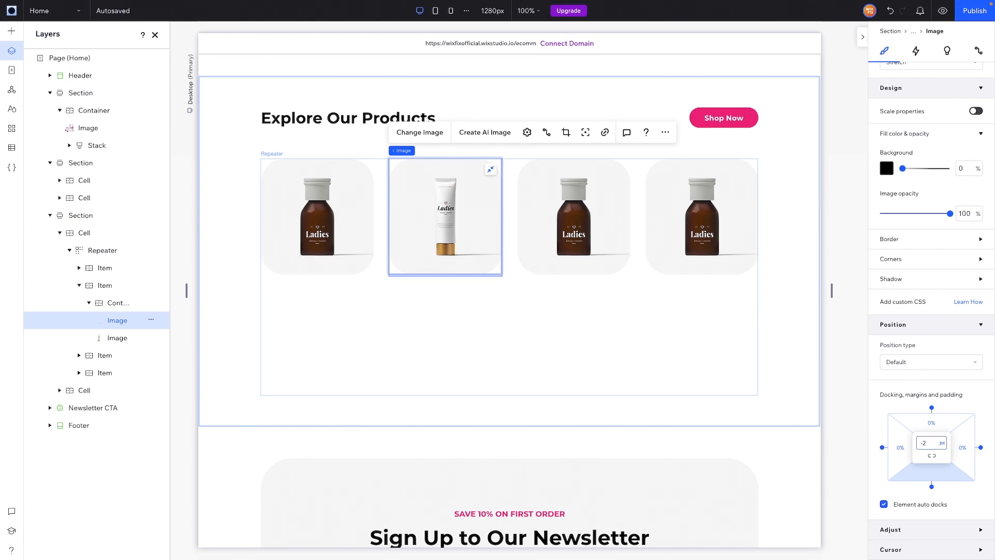
key("Return")
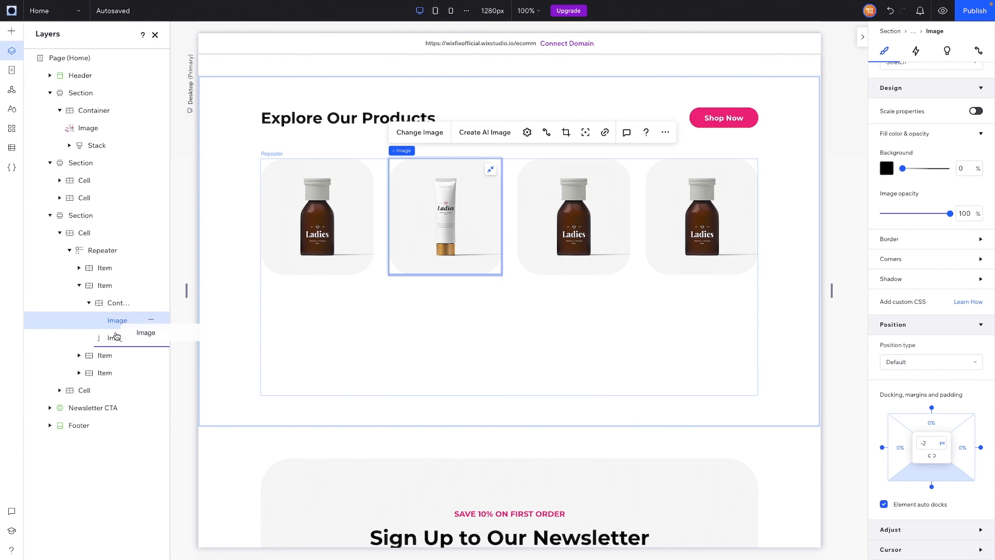
left_click(117, 336)
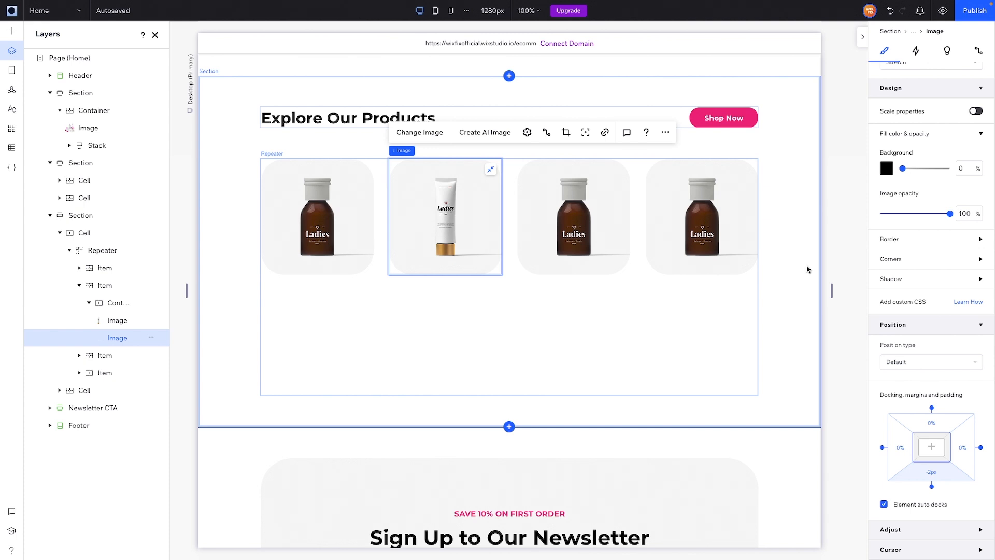
Add a Heading 6 text to the lower cell of the second repeater item.
left_click(421, 339)
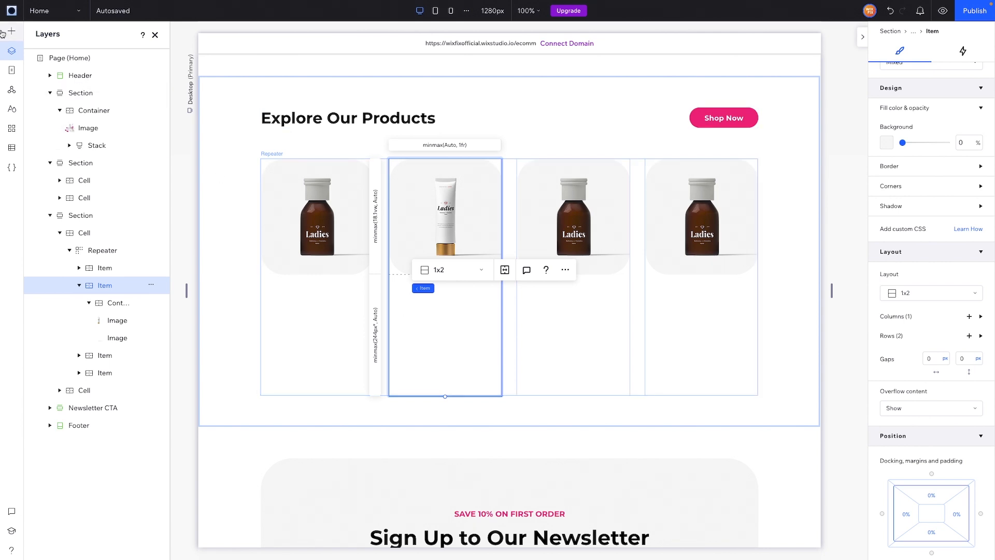
left_click(11, 50)
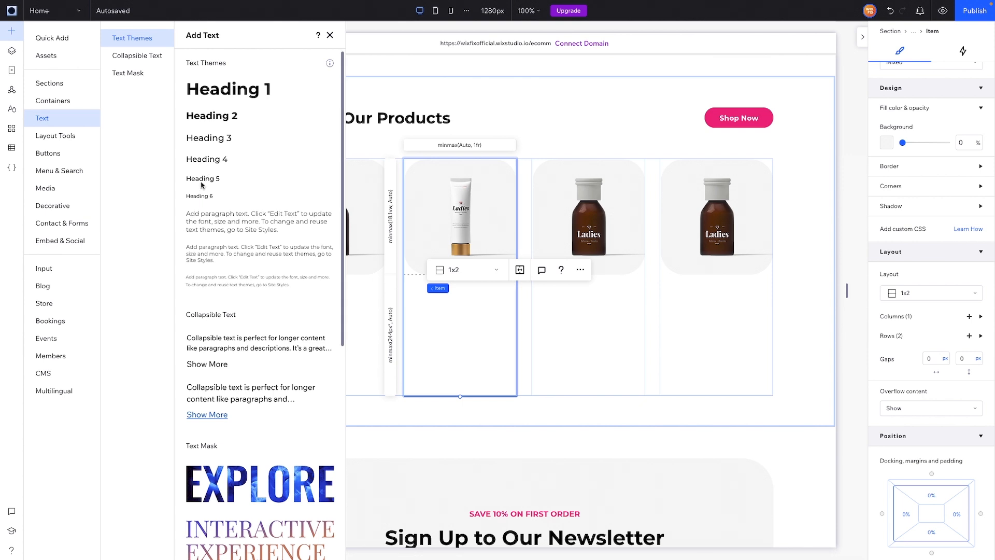
left_click_drag(197, 197, 464, 319)
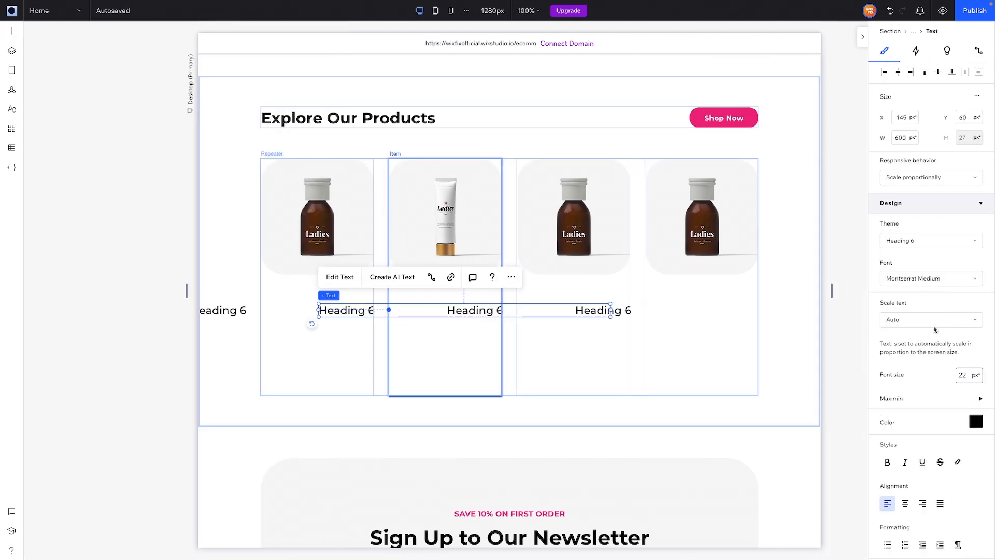
Try Montserrat Bold on the new heading and restore Montserrat Medium.
left_click(927, 279)
left_click(913, 329)
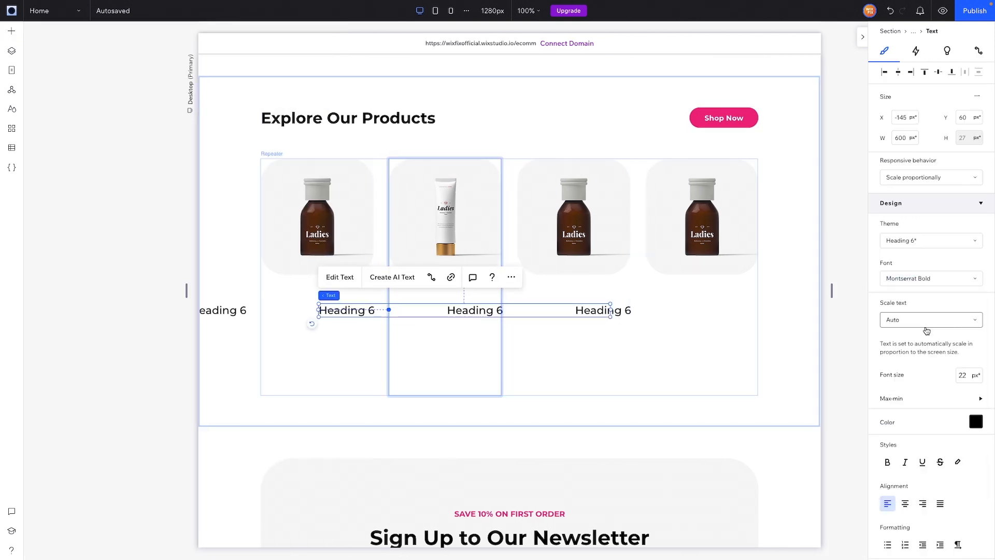
left_click(910, 279)
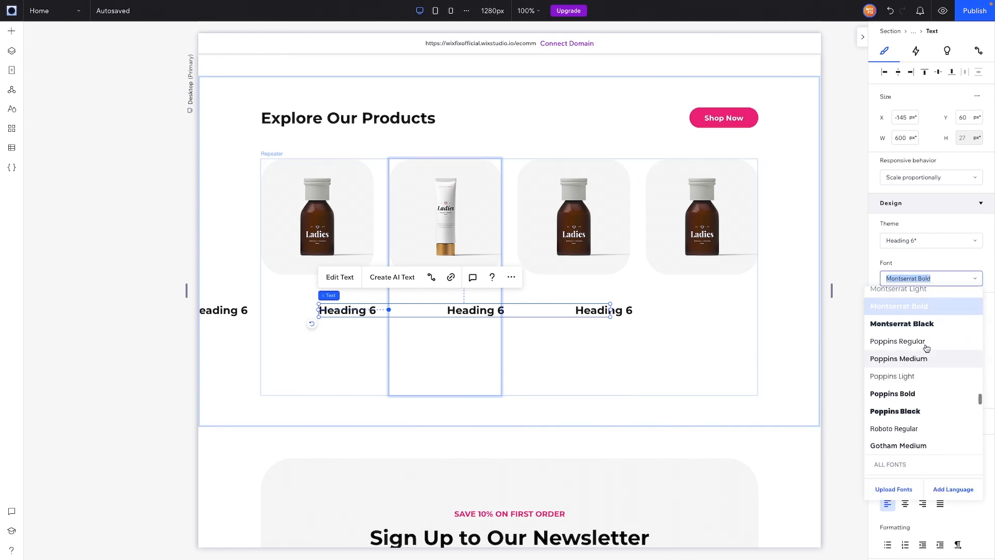
scroll(912, 311, "up", 1)
left_click(912, 306)
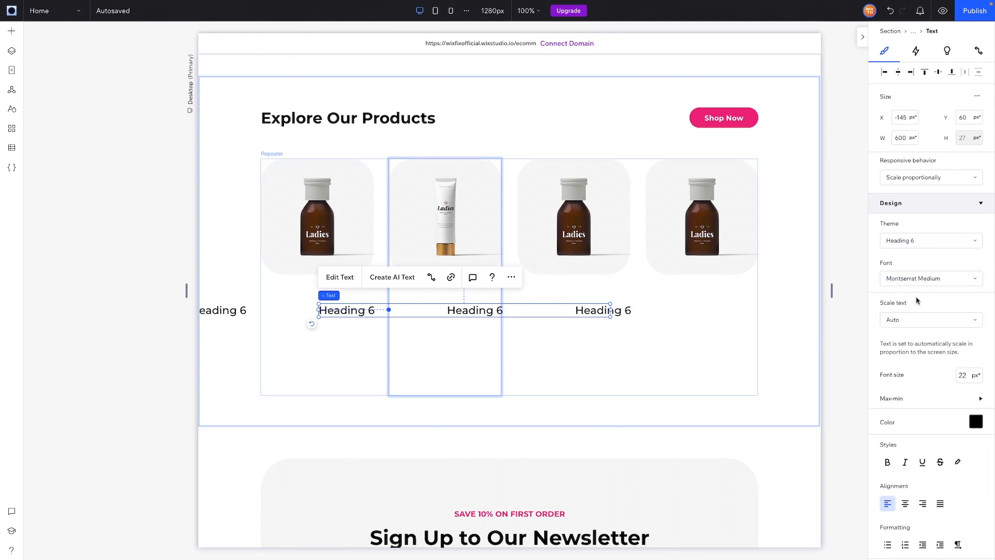
Set the heading's responsive behavior to Hug and align it to the top-left corner of the card's lower cell.
left_click(928, 178)
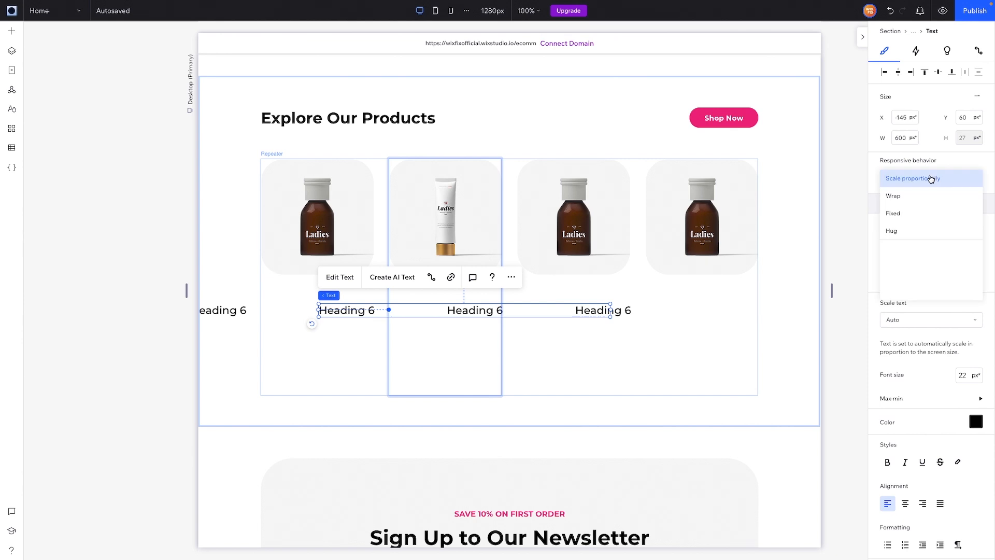
left_click(906, 229)
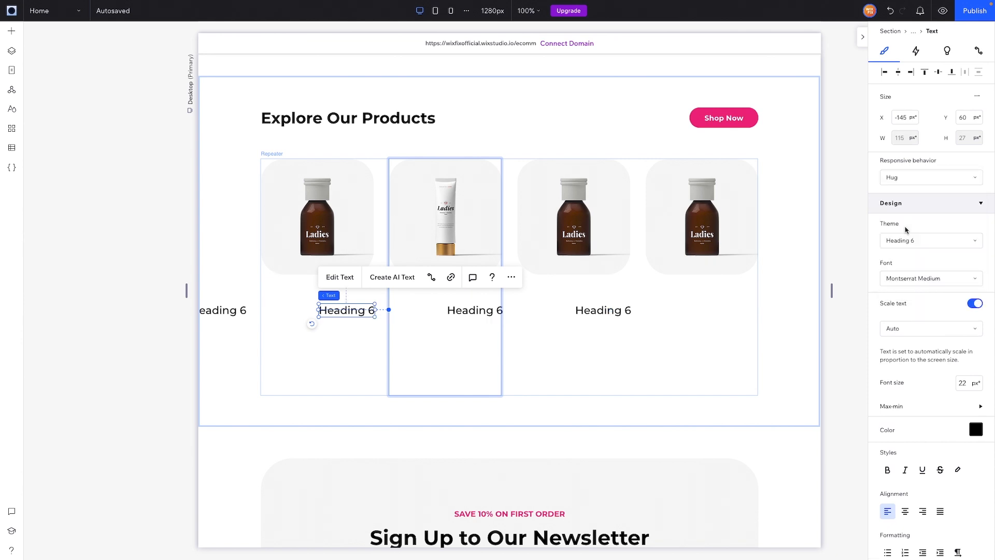
left_click(926, 74)
left_click(926, 75)
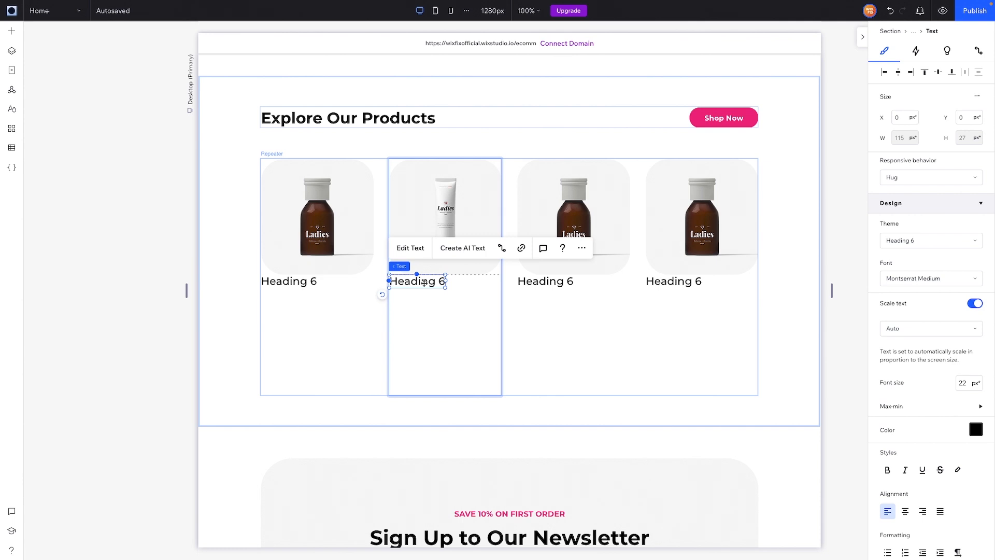
Add another Heading 6 text to the second card's lower cell and style it as Montserrat Bold at 16 px.
left_click(12, 35)
left_click_drag(205, 200, 449, 329)
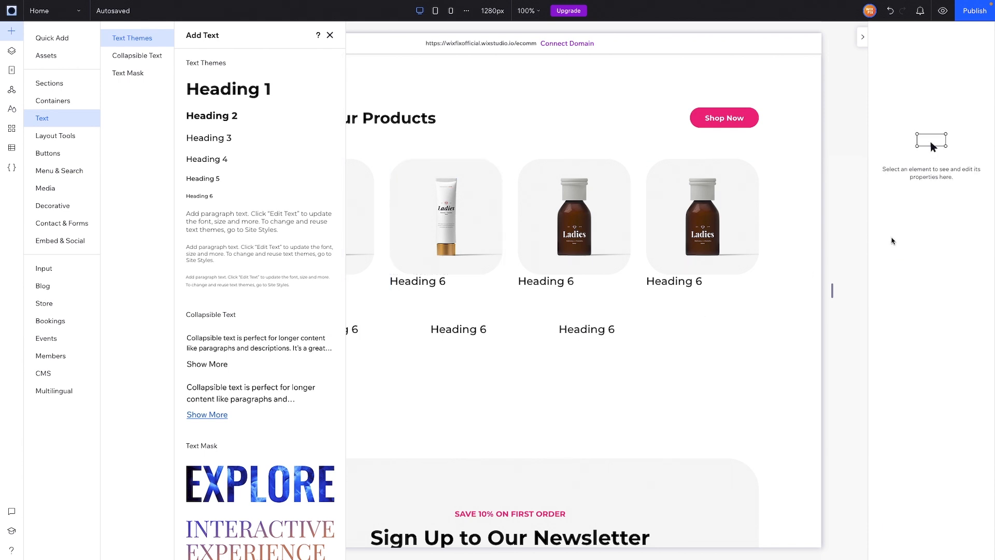
left_click(927, 278)
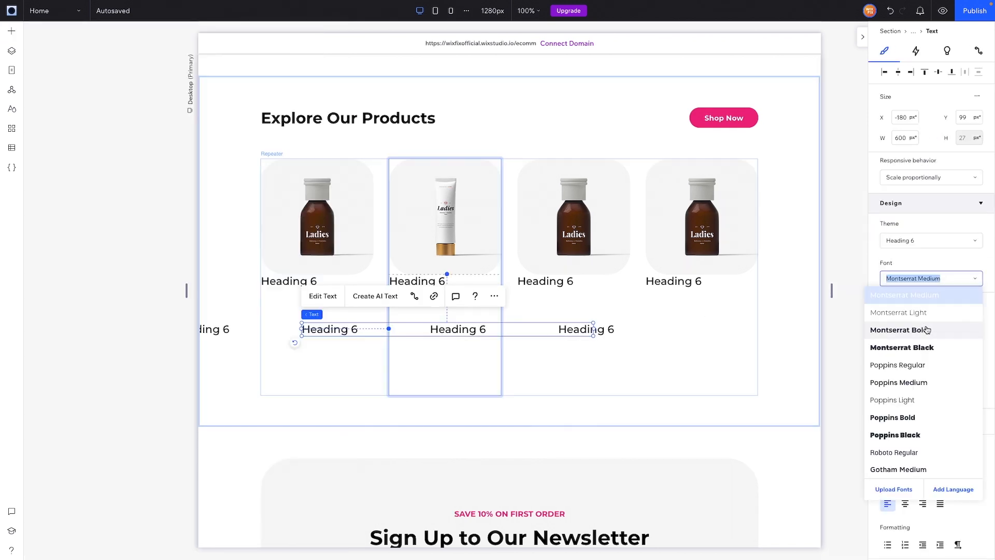
scroll(928, 330, "up", 1)
left_click(924, 367)
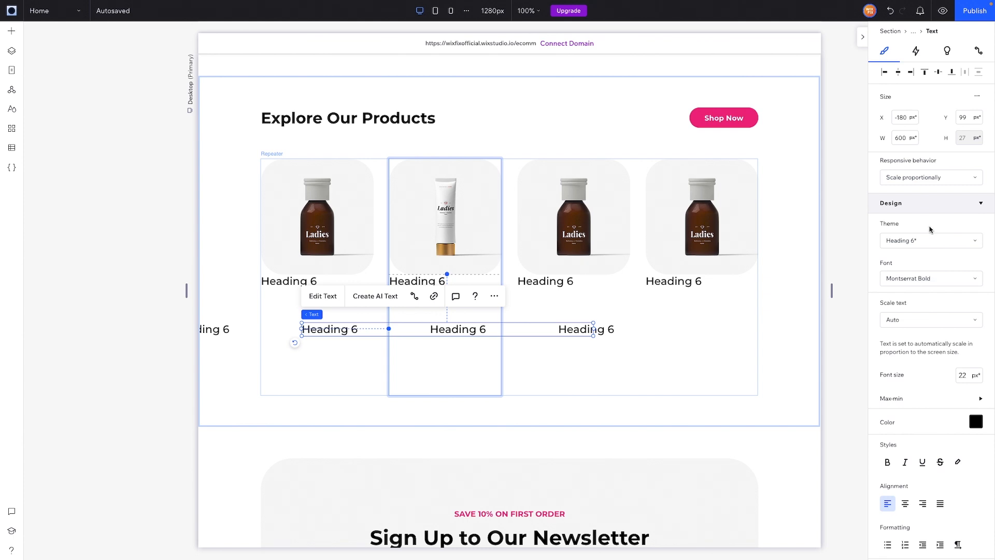
left_click(966, 375)
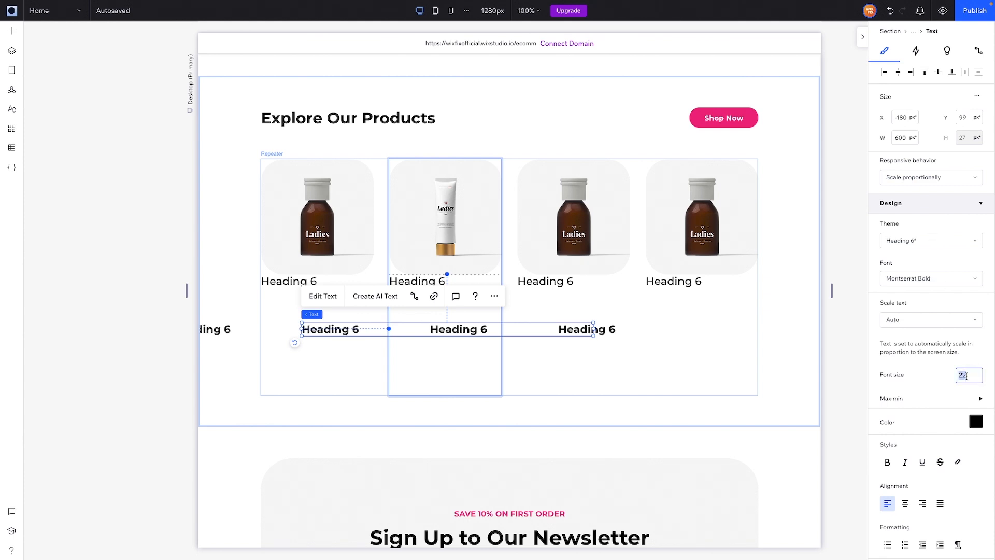
type("16")
key("Return")
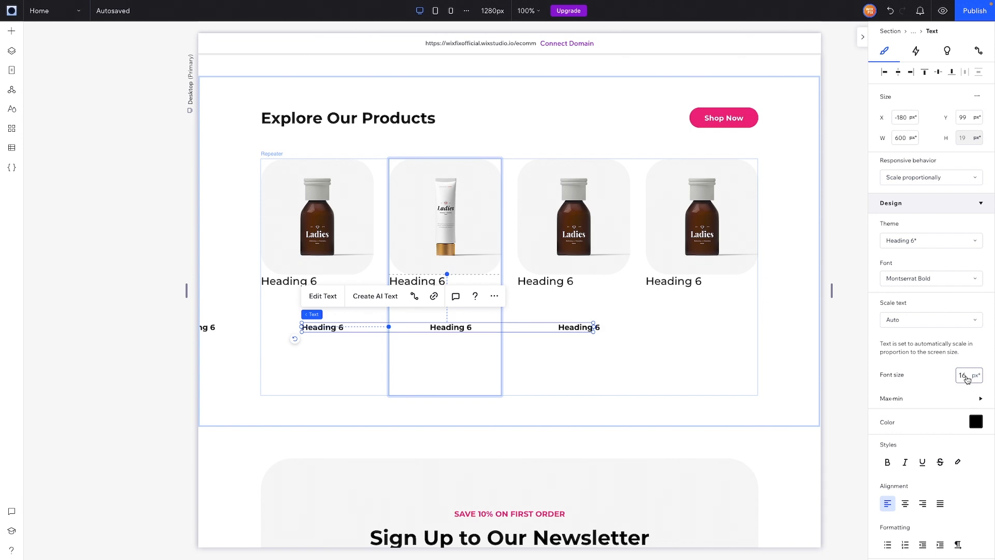
Set the new small heading's responsive behavior to Hug and replace its text with "$40".
left_click(920, 179)
left_click(911, 234)
left_click(884, 71)
left_click_drag(411, 327, 459, 327)
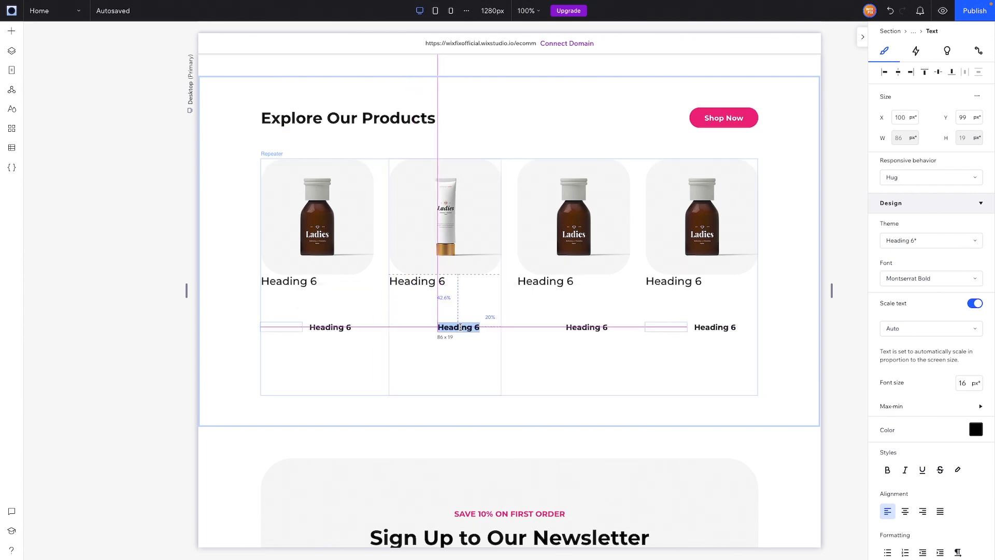
type("$40")
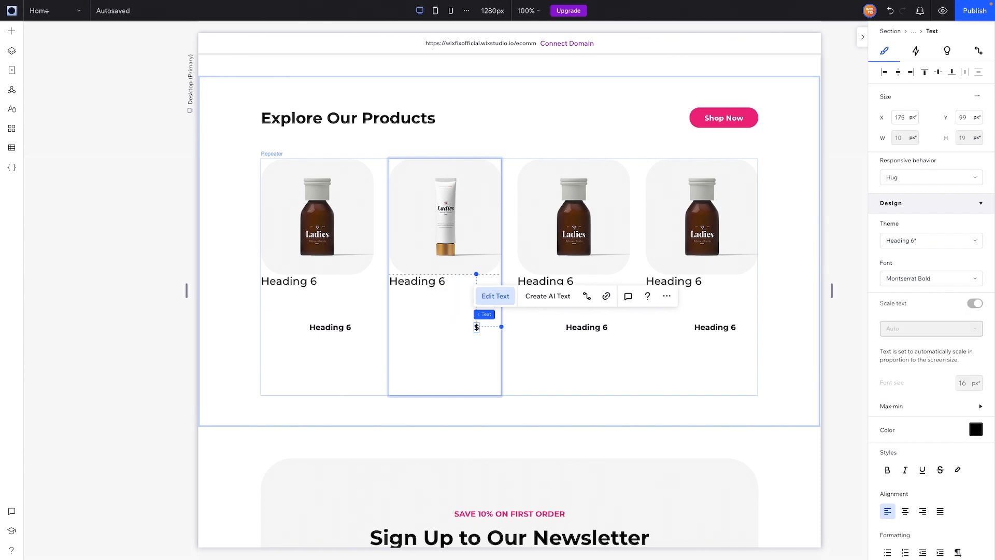
left_click(468, 337)
Move the $40 text outside the repeater, beside the last card, and duplicate it as a "$50" text.
left_click(473, 327)
left_click_drag(775, 188, 792, 178)
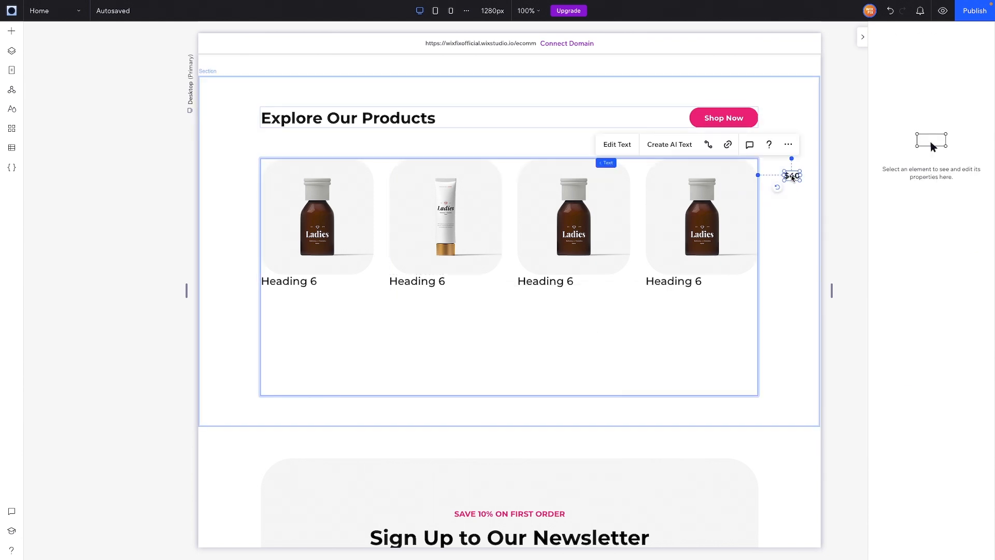
key("ctrl+d")
left_click(620, 163)
type("$50")
Color the $50 text with the theme's medium gray and apply strikethrough.
key("ctrl+a")
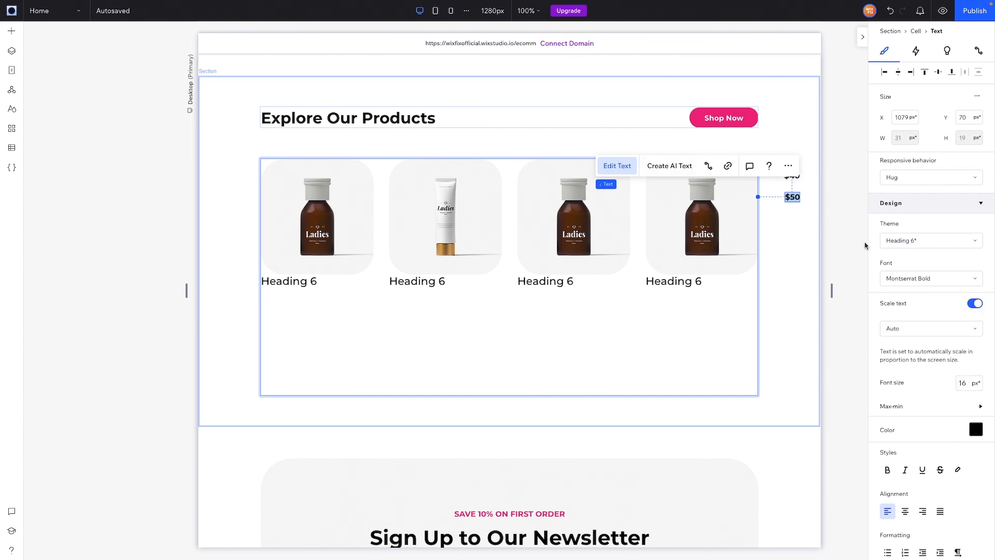
left_click(975, 433)
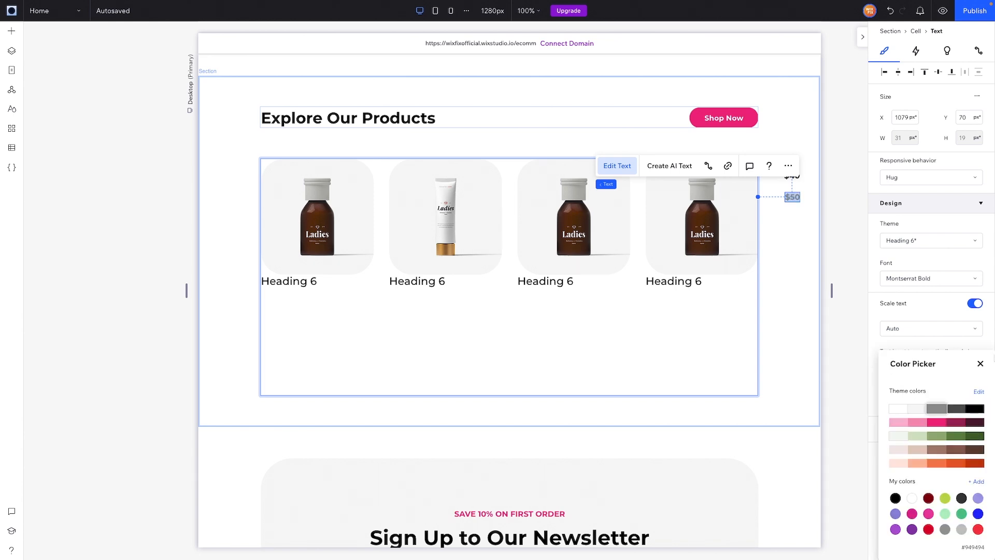
left_click(981, 364)
left_click(940, 470)
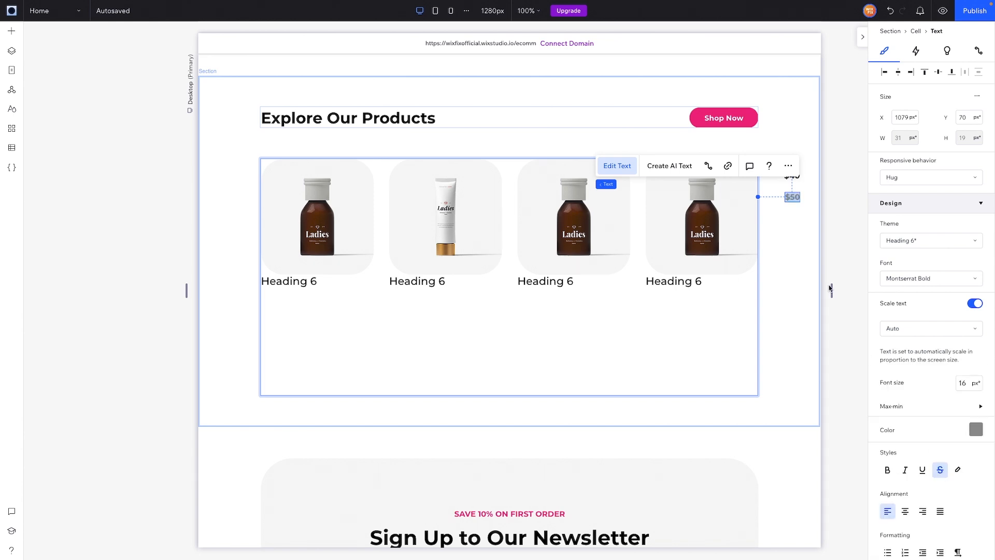
Move the $40 text just below the $50 text and combine both prices into a stack.
left_click(812, 198)
mouse_move(794, 198)
left_mouse_down()
mouse_move(793, 177)
mouse_move(792, 216)
left_mouse_up()
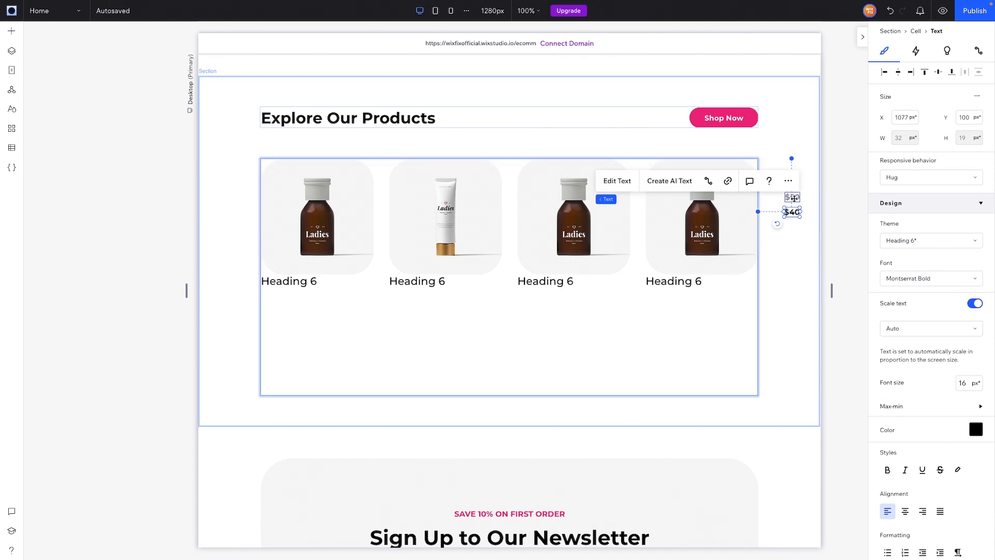
left_click(793, 198, "shift")
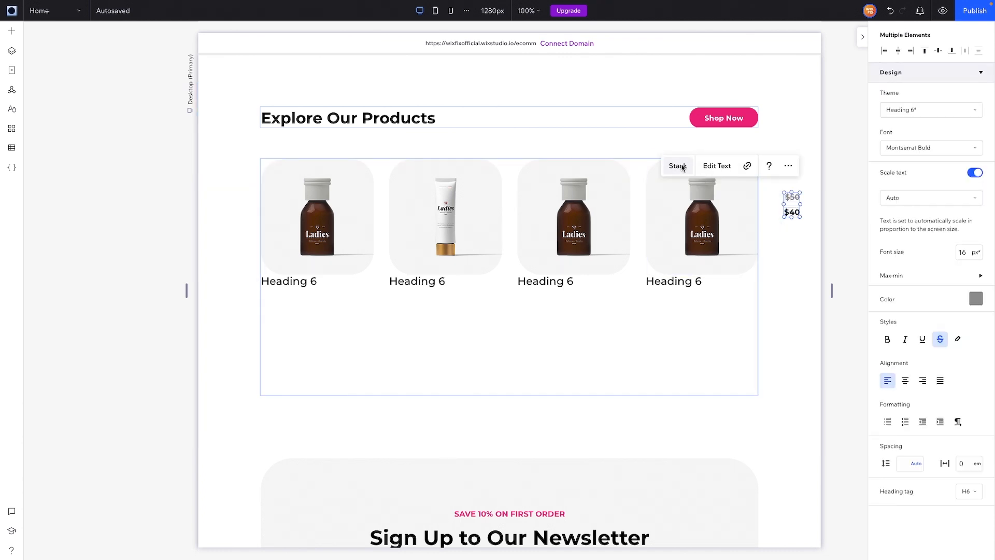
left_click(678, 166)
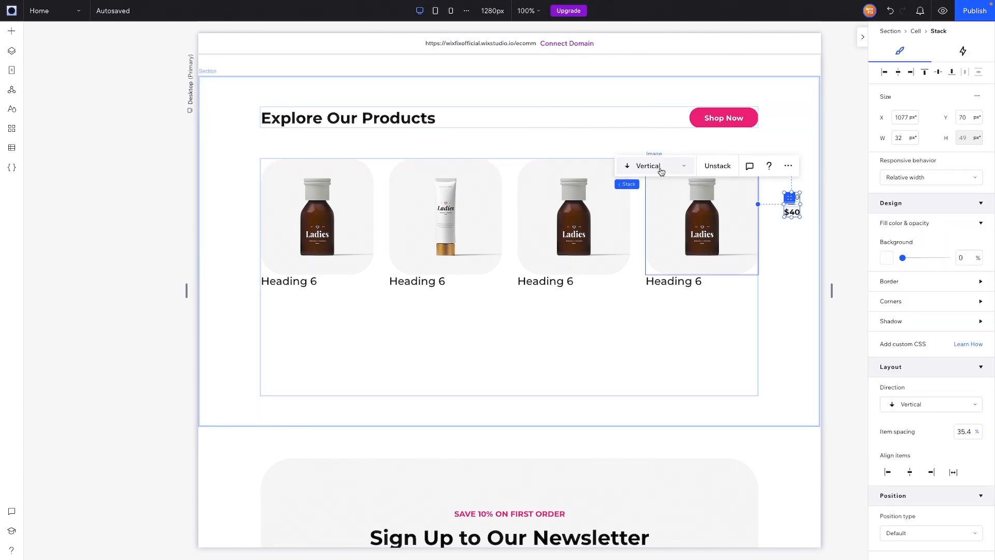
Set the price stack's direction to Horizontal with 12 px item spacing.
left_click(661, 172)
left_click(647, 167)
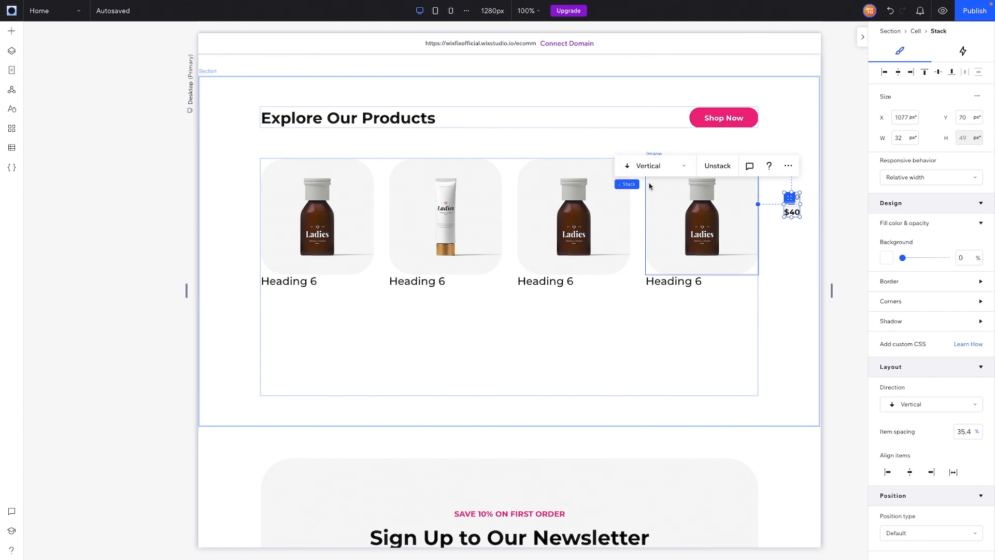
left_click(967, 433)
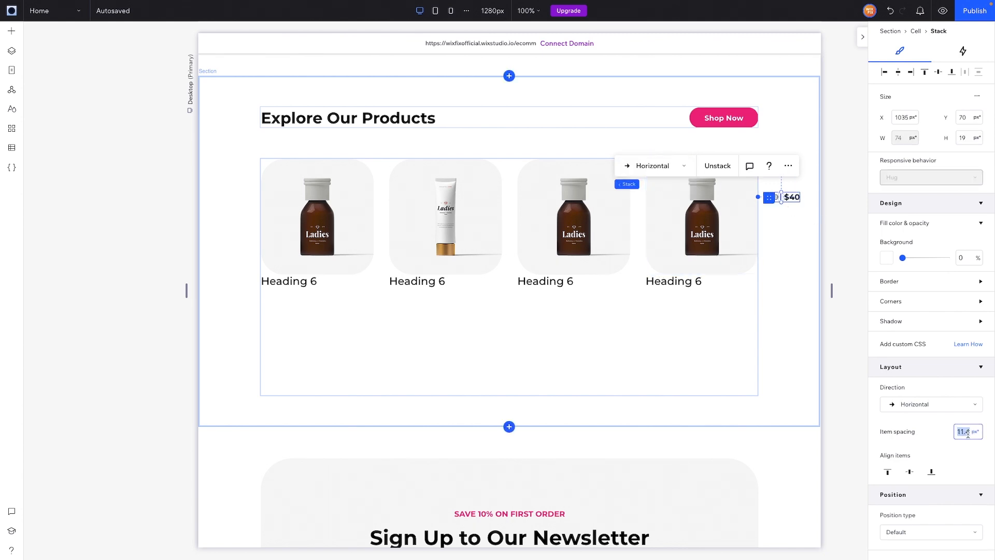
type("12")
key("Return")
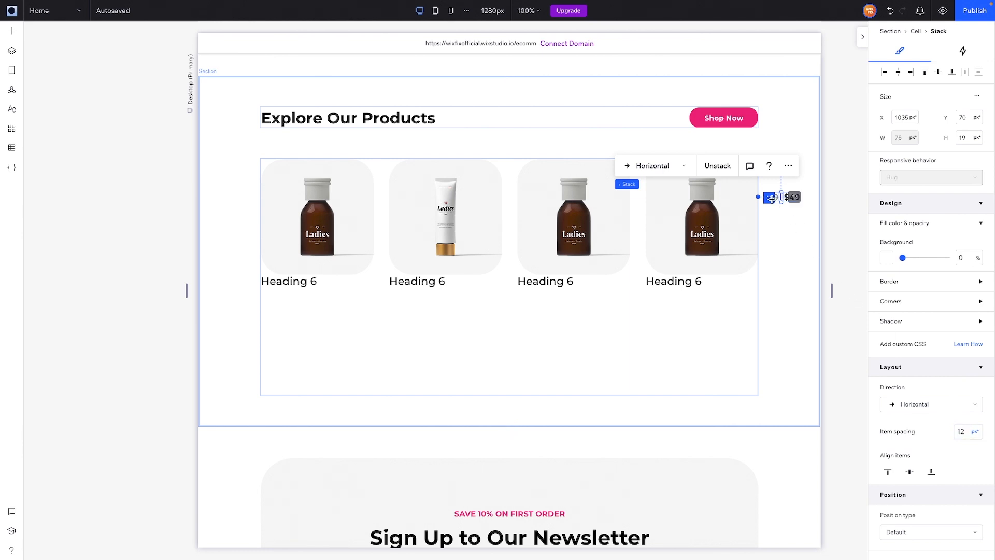
Select the $50 text inside the price stack and set its font size to 14 px.
left_click_drag(770, 195, 778, 197)
left_click(12, 51)
left_click(70, 249)
left_click(94, 268)
left_click(966, 367)
key("Return")
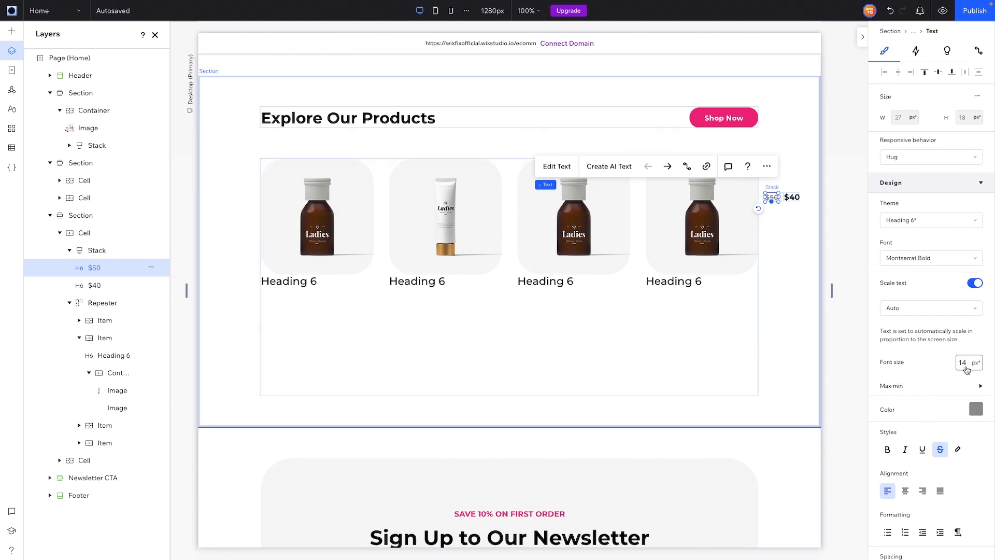
Place the price stack left-aligned beneath the third card's heading and stack it together with that heading.
left_click(772, 188)
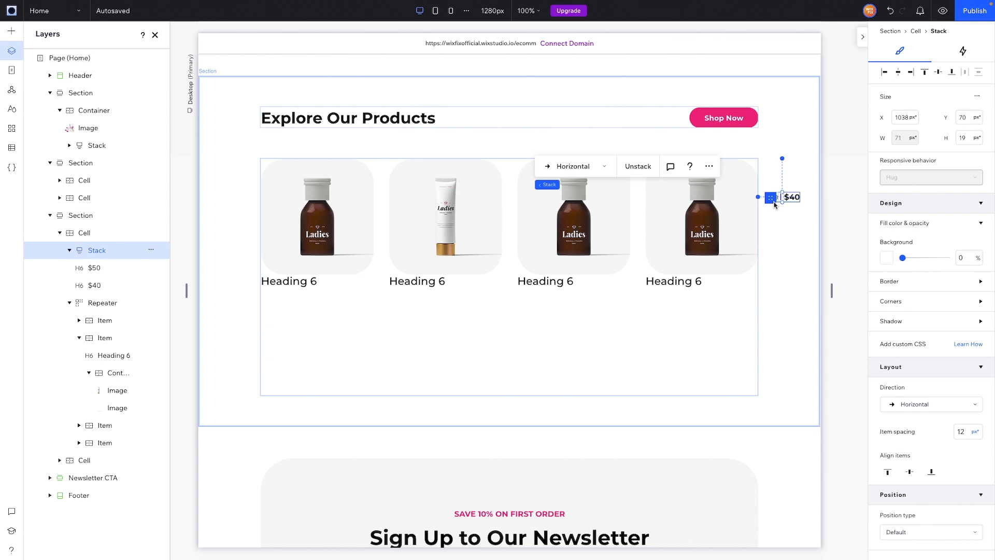
left_click_drag(772, 199, 542, 305)
left_click(884, 73)
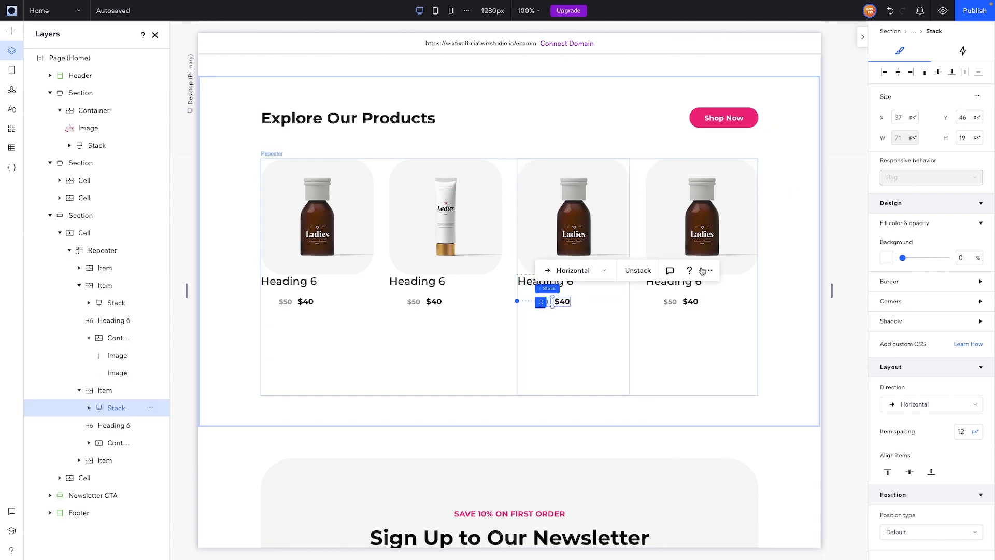
left_click(568, 283, "shift")
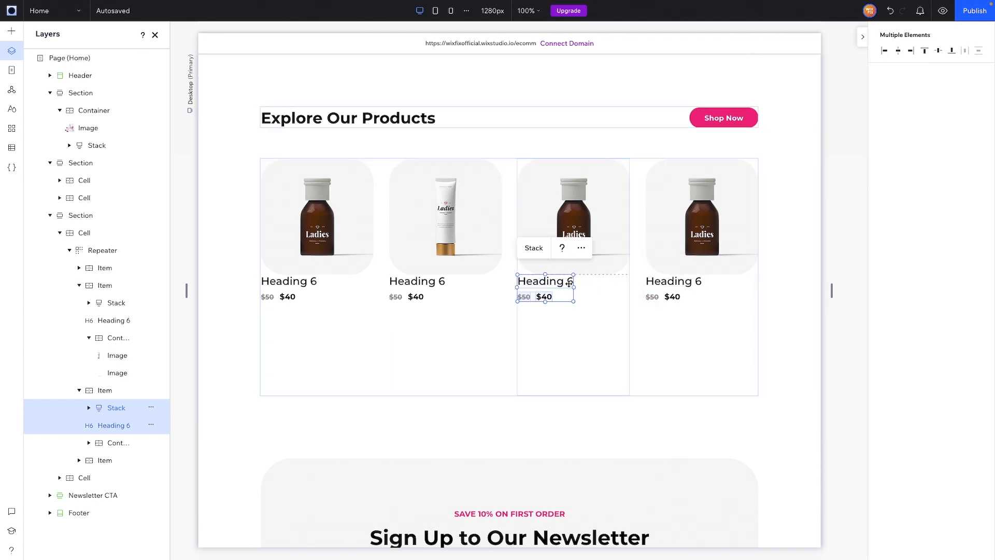
left_click(537, 250)
Try a 5 vw vertical gap between the repeater item's rows, and settle on 2 vw.
left_click(611, 311)
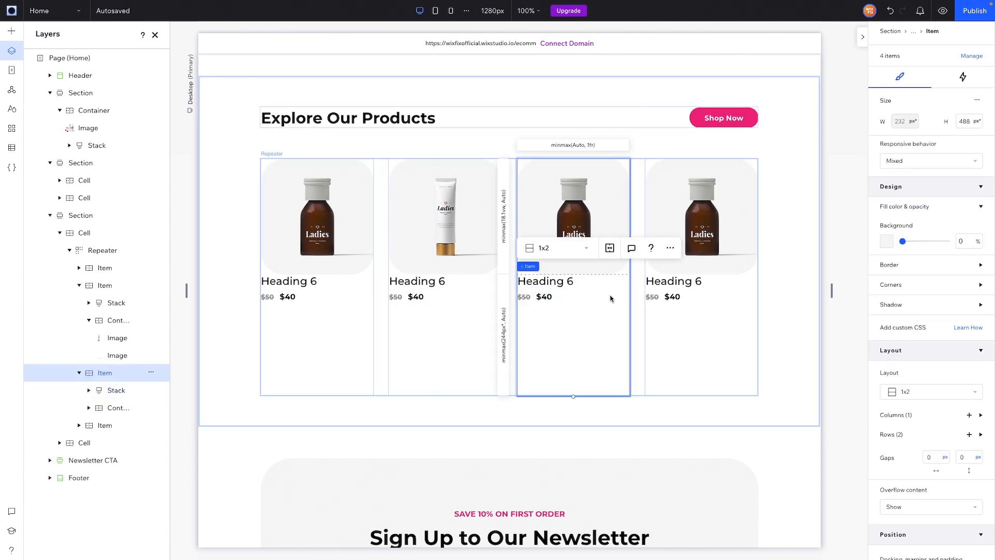
left_click(972, 457)
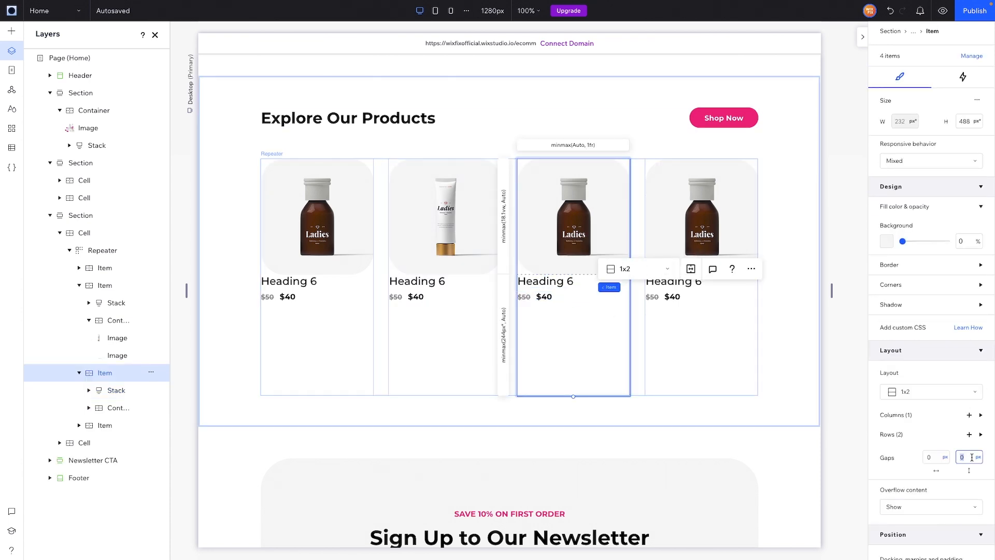
type("5vw")
key("Return")
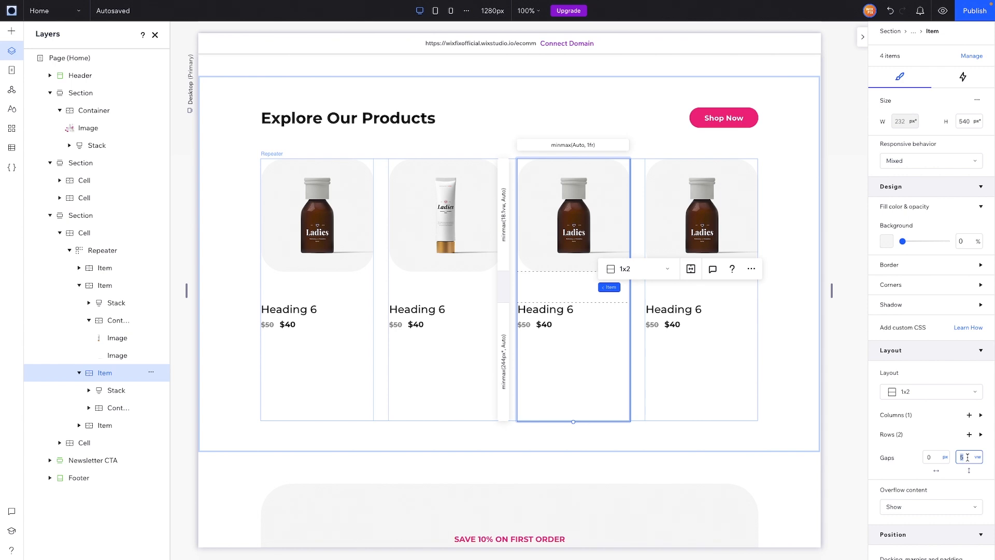
type("2")
key("Return")
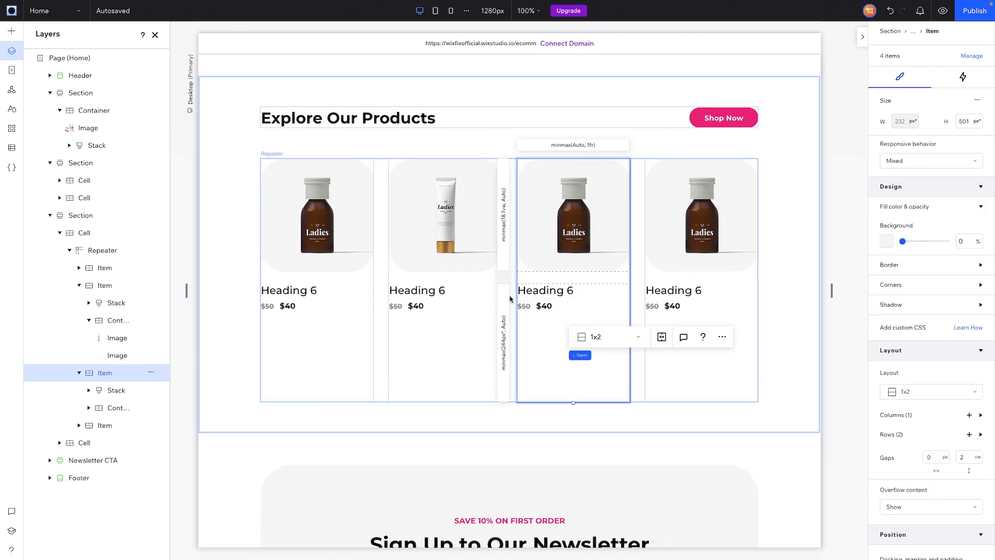
Set the repeater item's second row height to min-content.
left_click(505, 329)
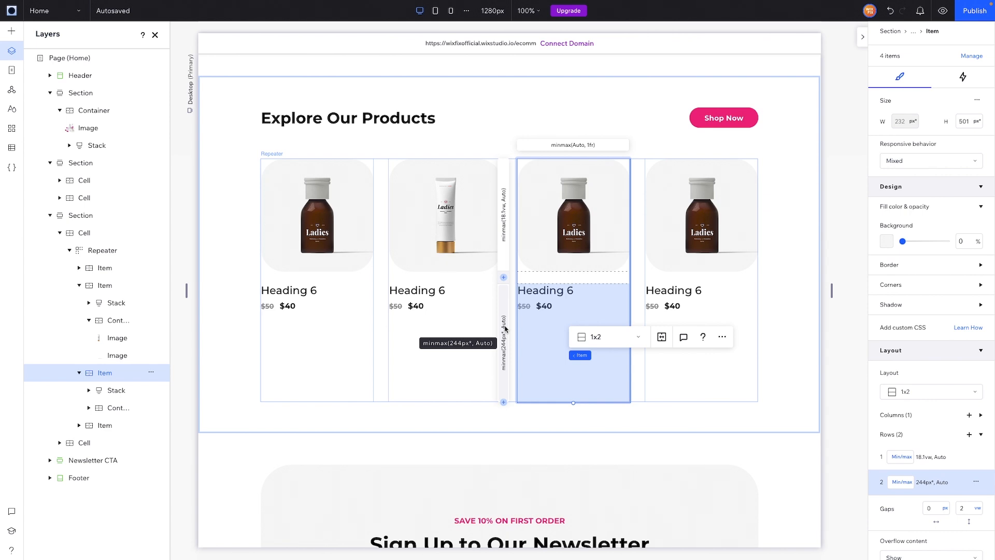
left_click(903, 482)
left_click(912, 439)
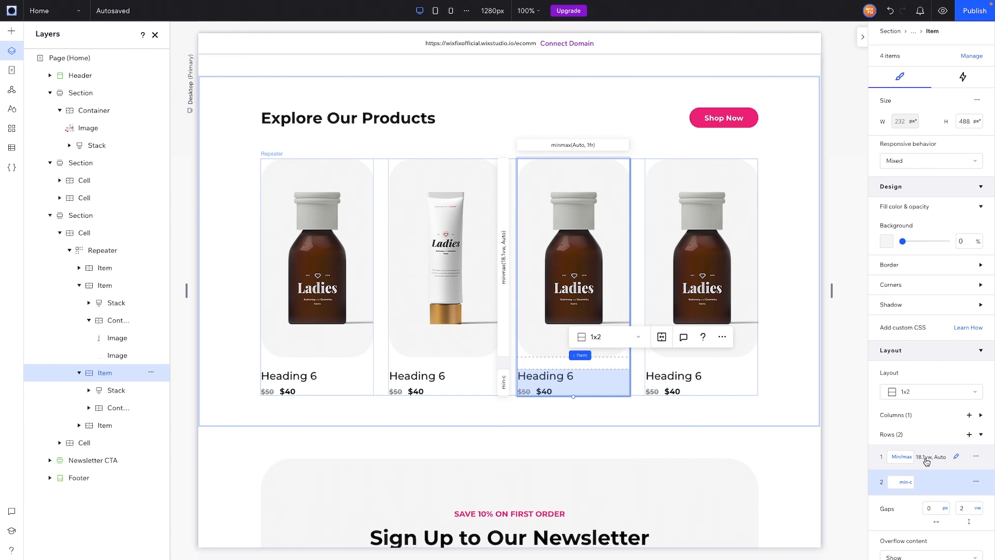
Set the maximum height of the repeater item's first row to 18.1 vw.
left_click(930, 457)
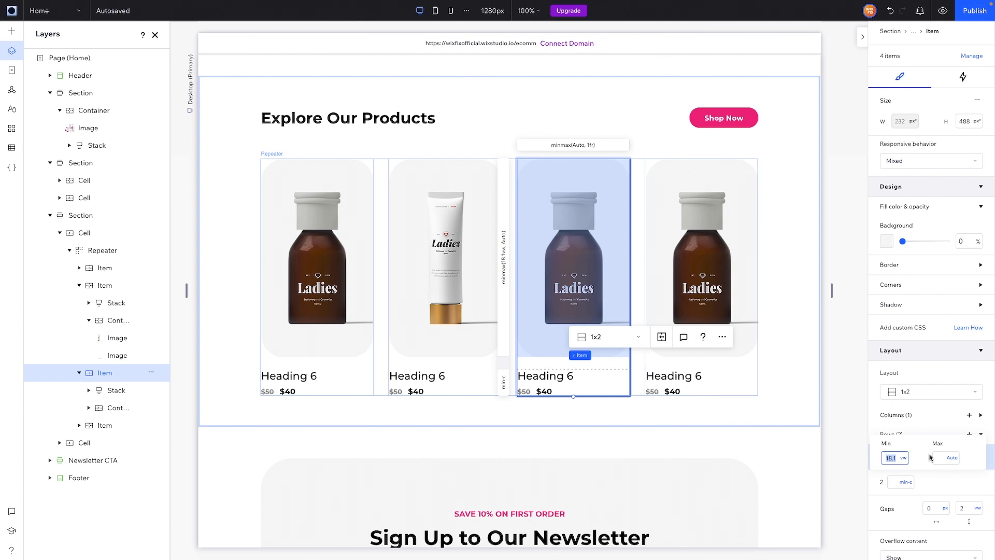
left_click(940, 457)
key("Return")
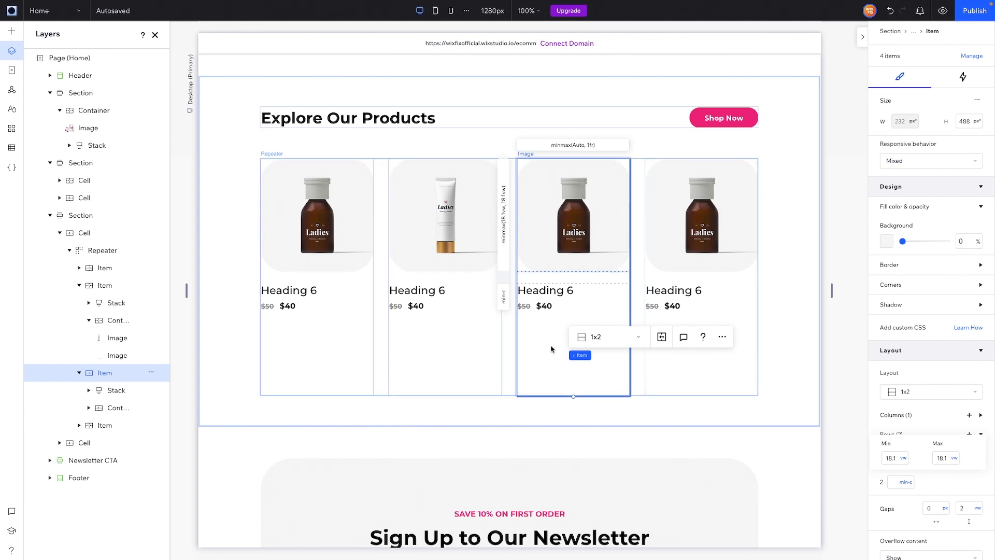
Set the Explore Our Products section's height to 0 so it shrinks to fit its content.
left_click(801, 278)
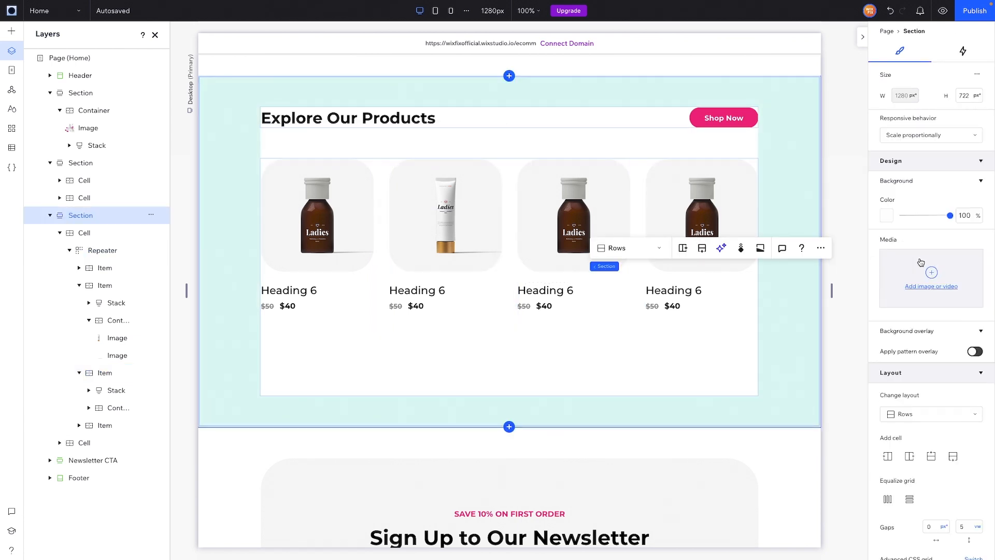
left_click(970, 96)
type("0")
key("Return")
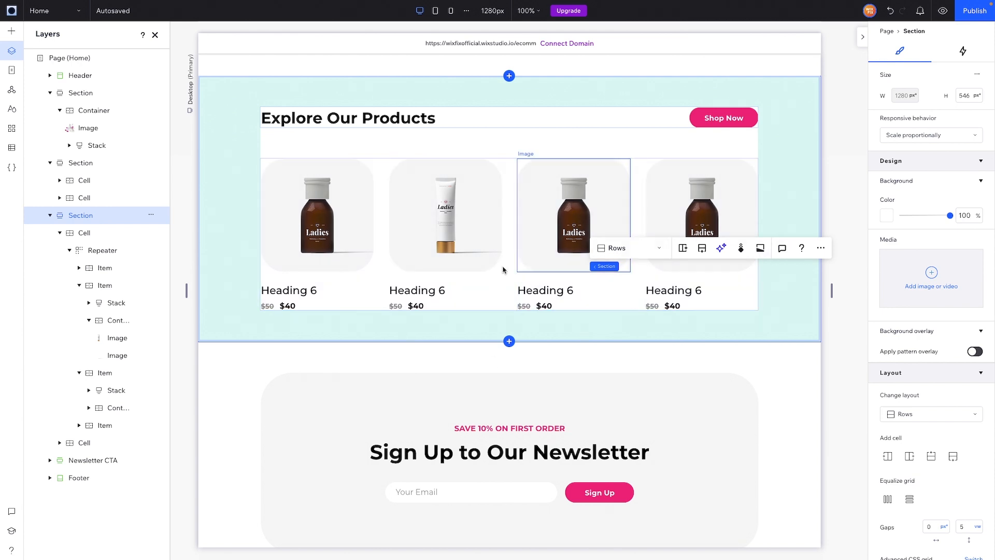
left_click(397, 306)
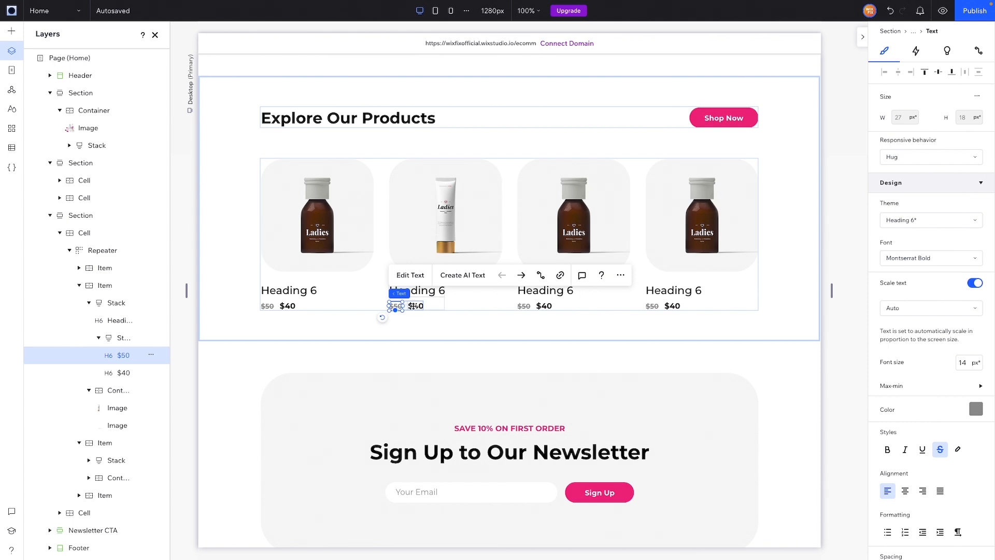
left_click(414, 306)
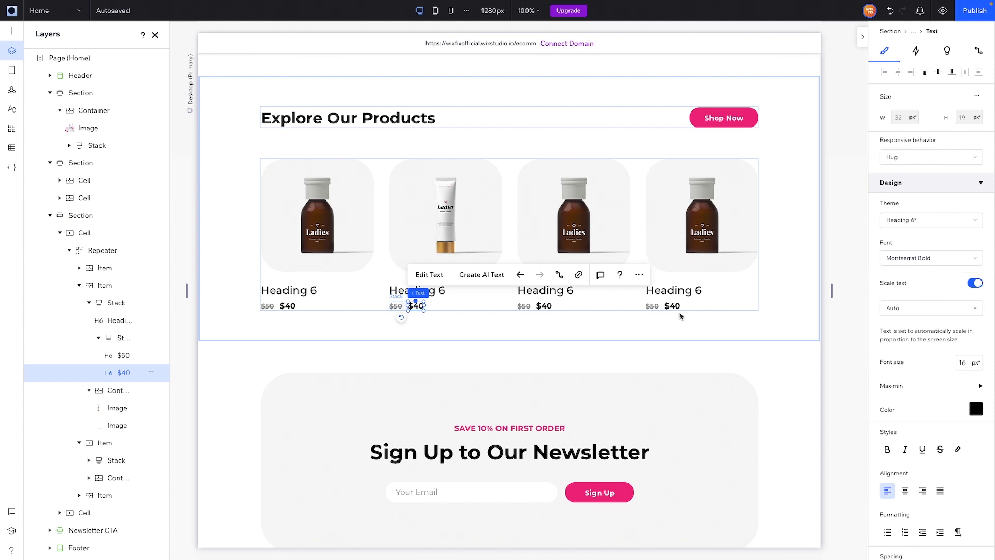
Add a blank section between the Explore Our Products section and the newsletter section.
scroll(804, 311, "down", 1)
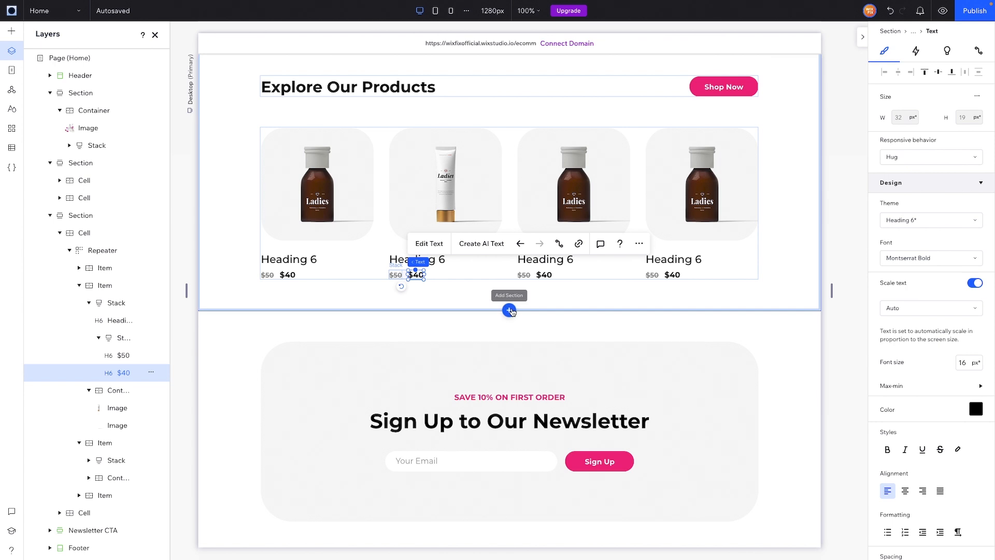
left_click(509, 311)
scroll(939, 340, "down", 1)
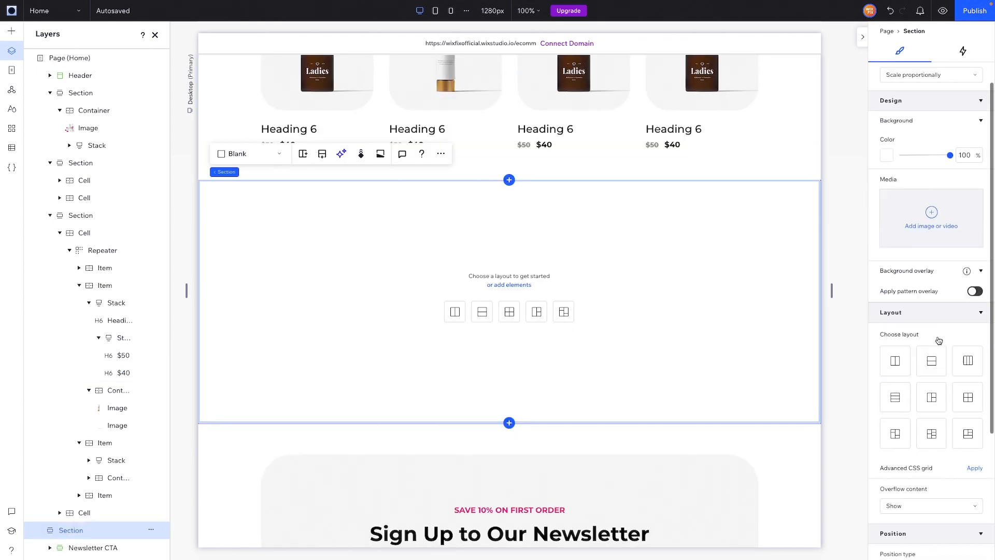
Add inner padding to the new blank section and divide it into two rows.
scroll(939, 341, "down", 4)
left_click(911, 473)
type("1")
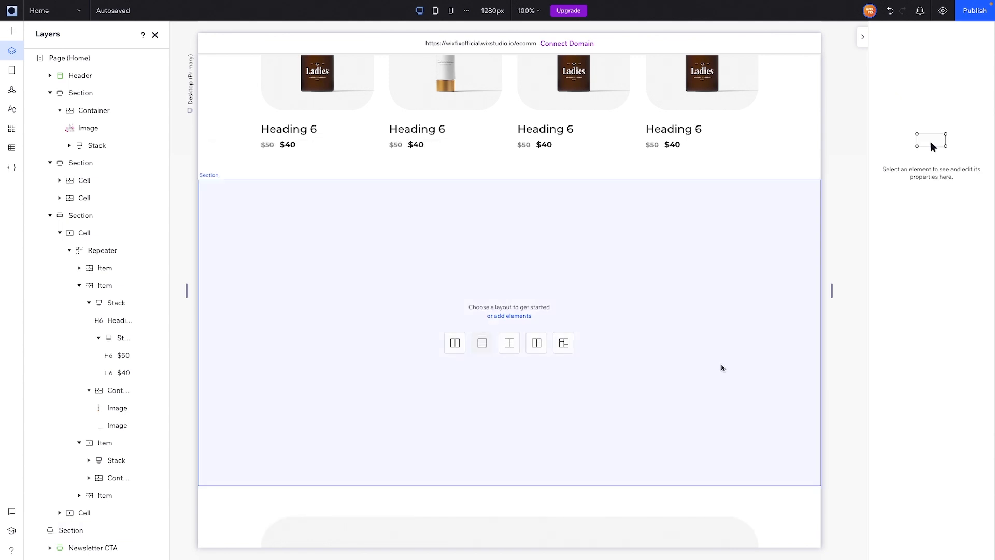
Copy the hero section's "SKINCARE PRODUCTS" text into the new section's upper cell.
scroll(475, 149, "up", 7)
scroll(475, 149, "up", 6)
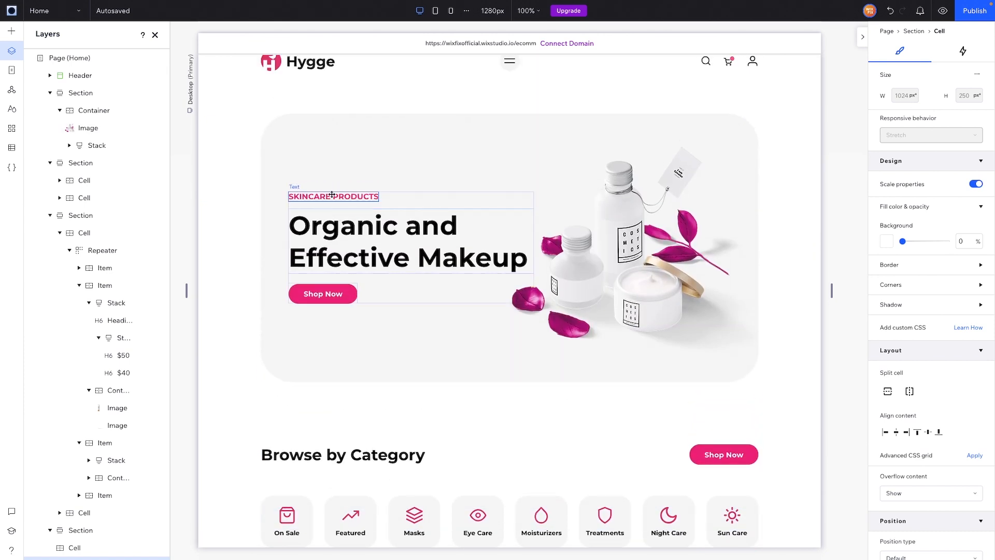
left_click(332, 195)
scroll(333, 196, "down", 14)
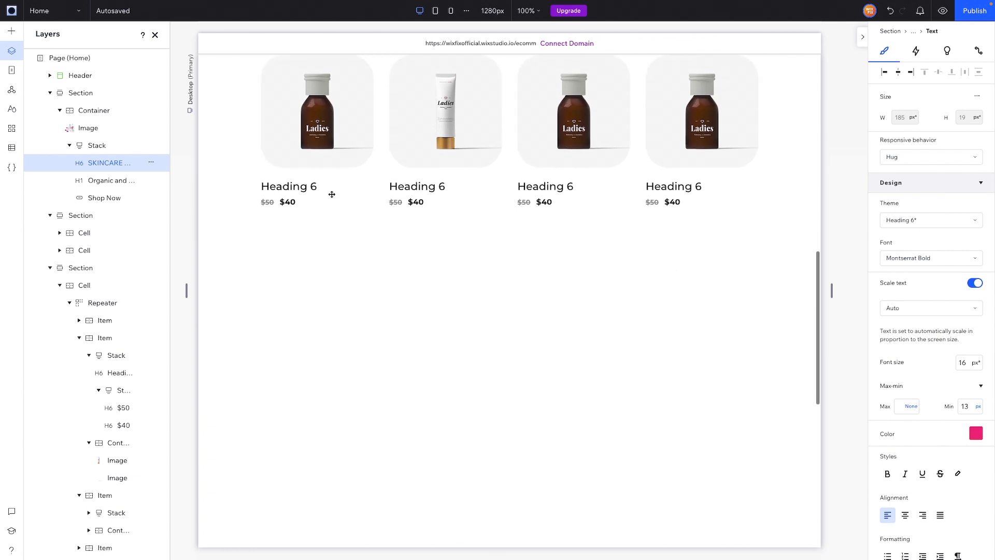
left_click(497, 186)
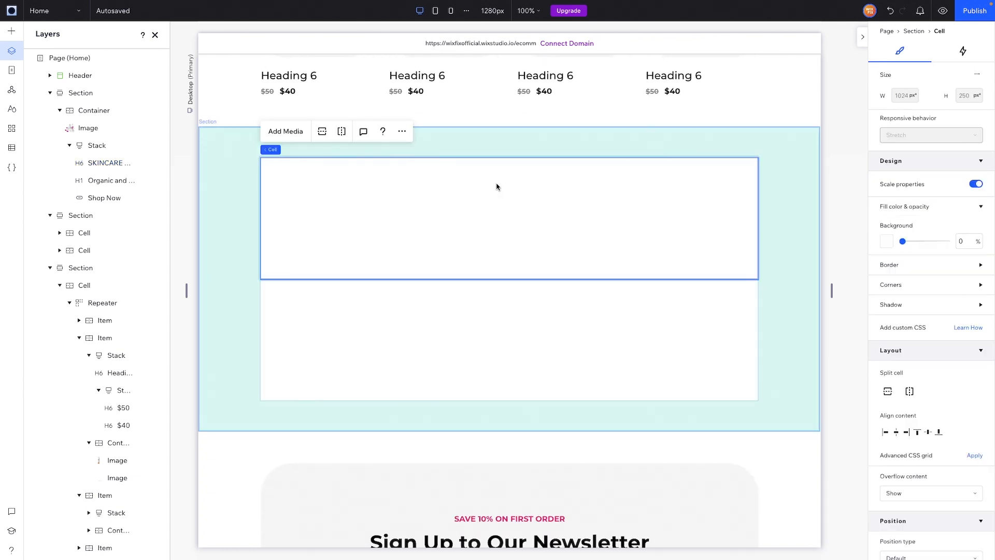
key("ctrl+v")
Change the pasted label's text to "WHY US" and align it to the top of the cell.
double_click(505, 218)
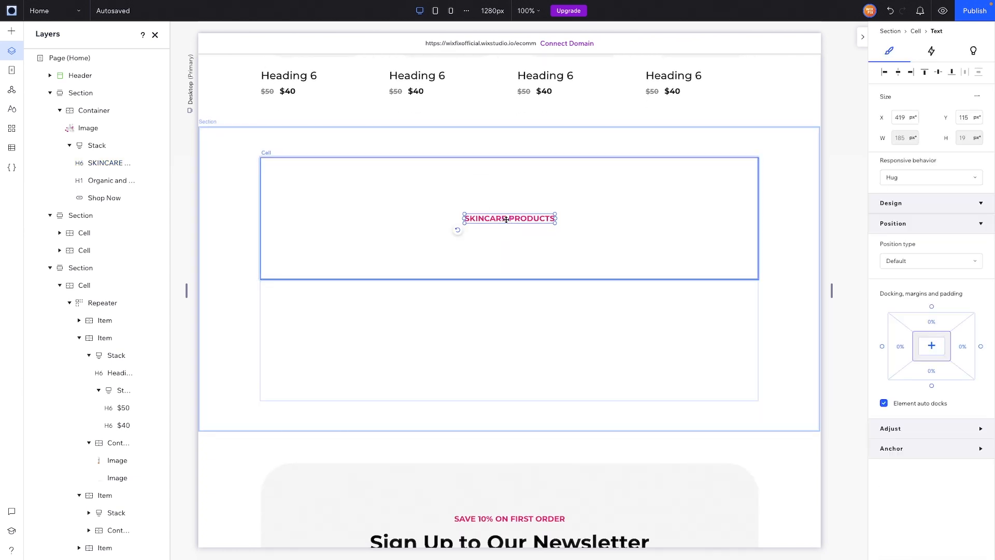
type("WHY US")
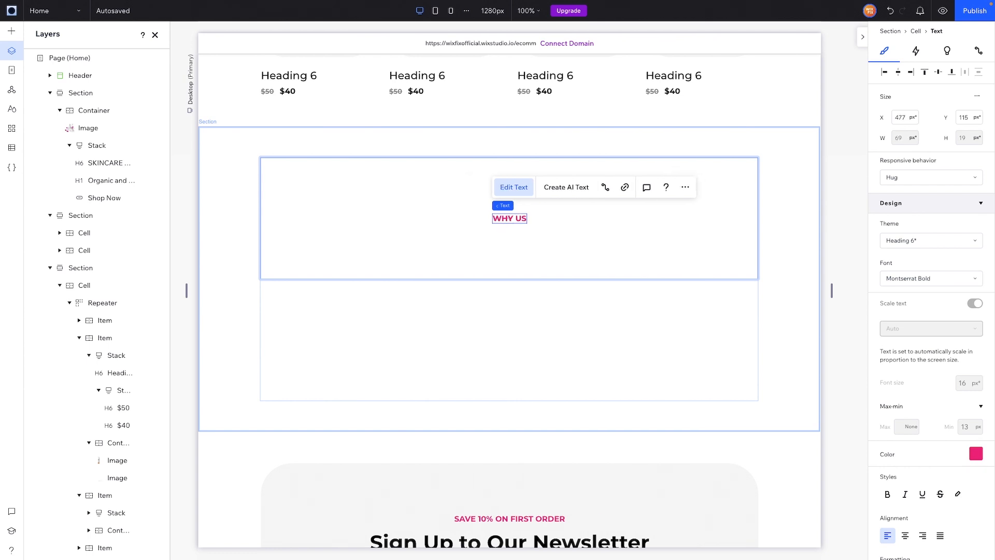
left_click(925, 75)
Copy the "Browse by Category" heading into the new section's upper cell.
scroll(356, 215, "up", 10)
left_click(356, 216)
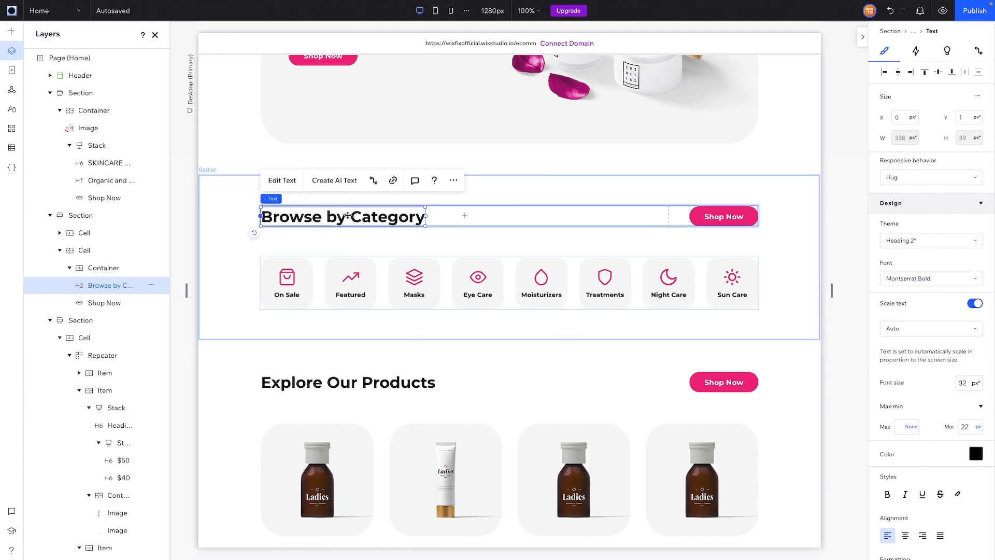
scroll(489, 351, "down", 7)
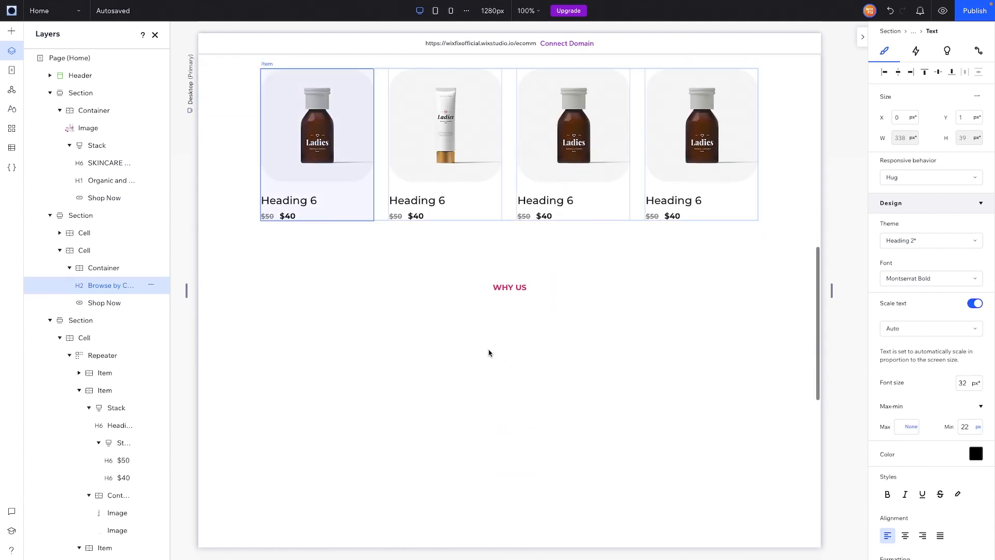
left_click(489, 352)
key("ctrl+v")
Change the pasted heading to "Why People Choose Us", center it horizontally and nudge it down below the WHY US label.
double_click(569, 305)
key("ctrl+a")
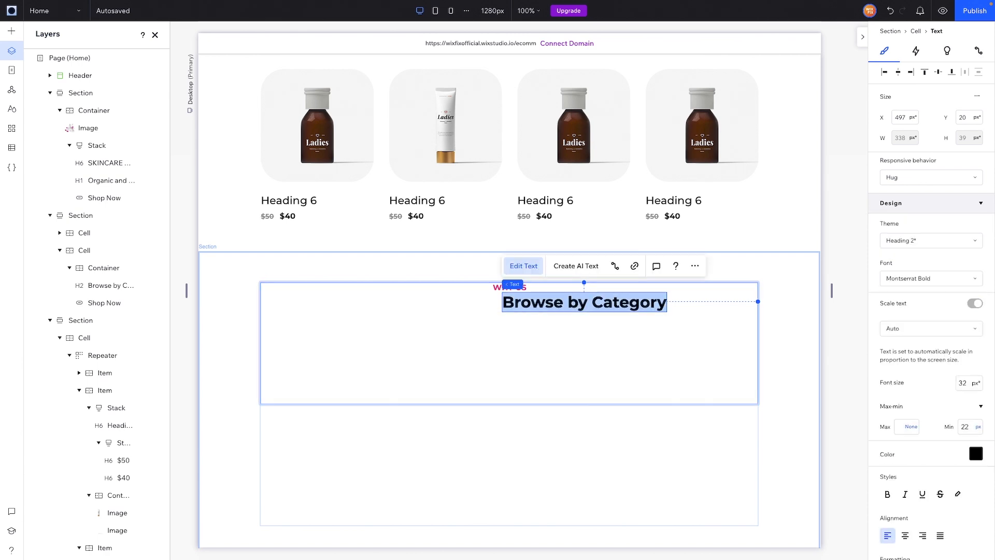
type("Why People Choose Us")
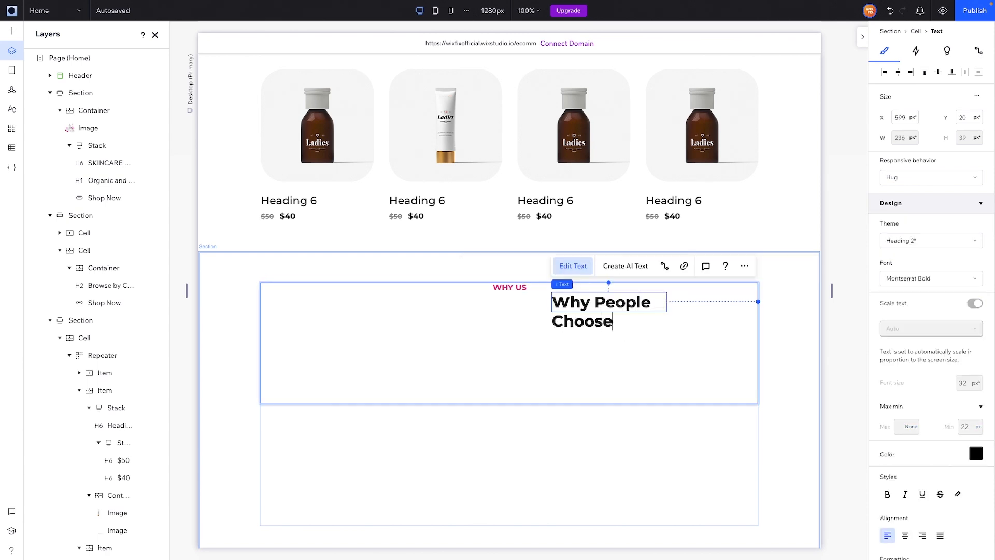
left_click(899, 72)
key("shift+Down")
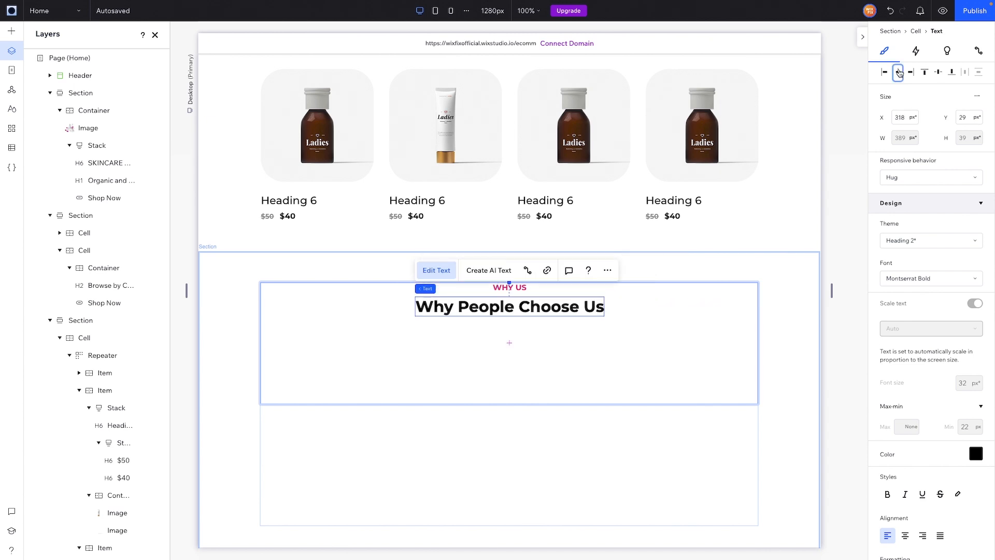
Stack the WHY US label with its heading and shrink the section's upper row to fit them.
left_click(520, 287, "shift")
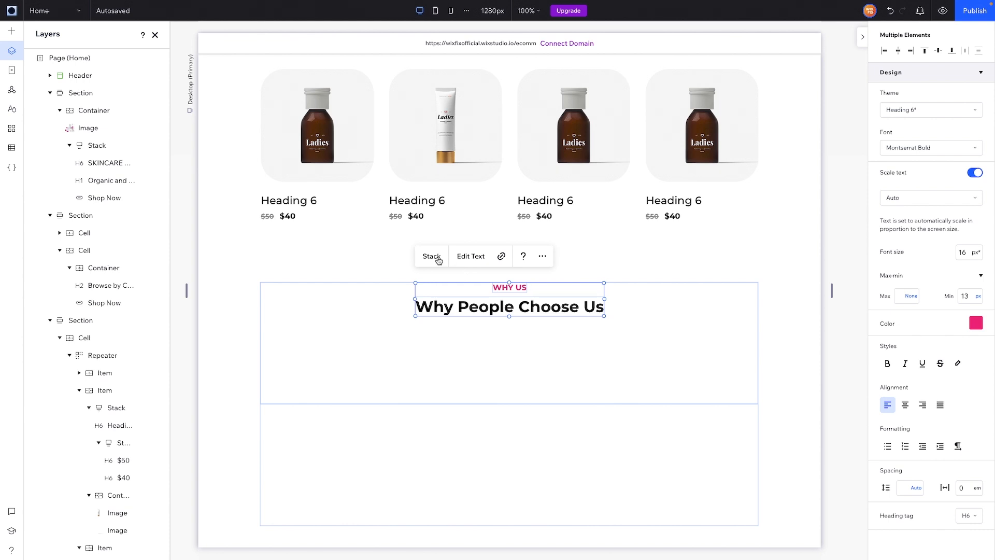
left_click(624, 352)
left_click_drag(527, 404, 521, 280)
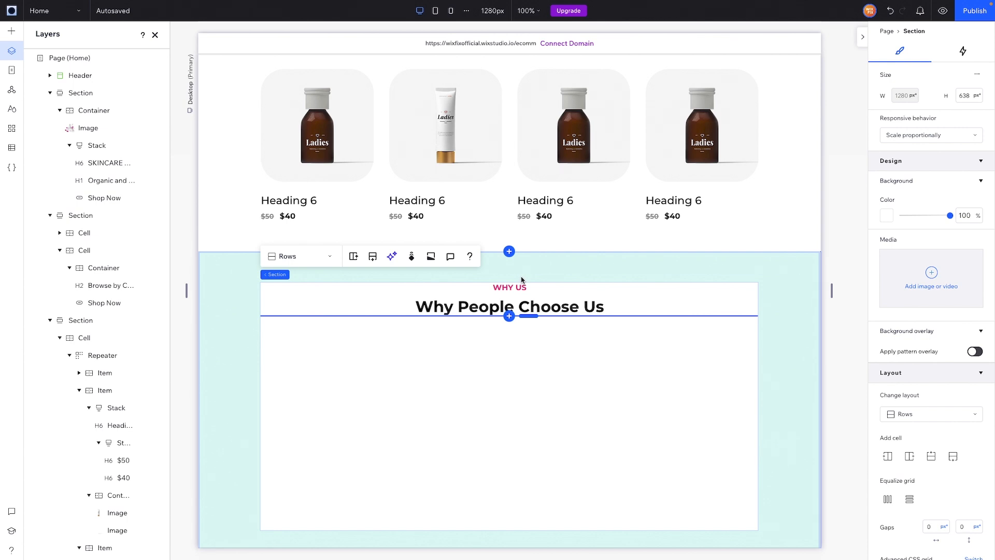
Set the vertical gap between the Why Us section's rows to 5 vw.
left_click(967, 526)
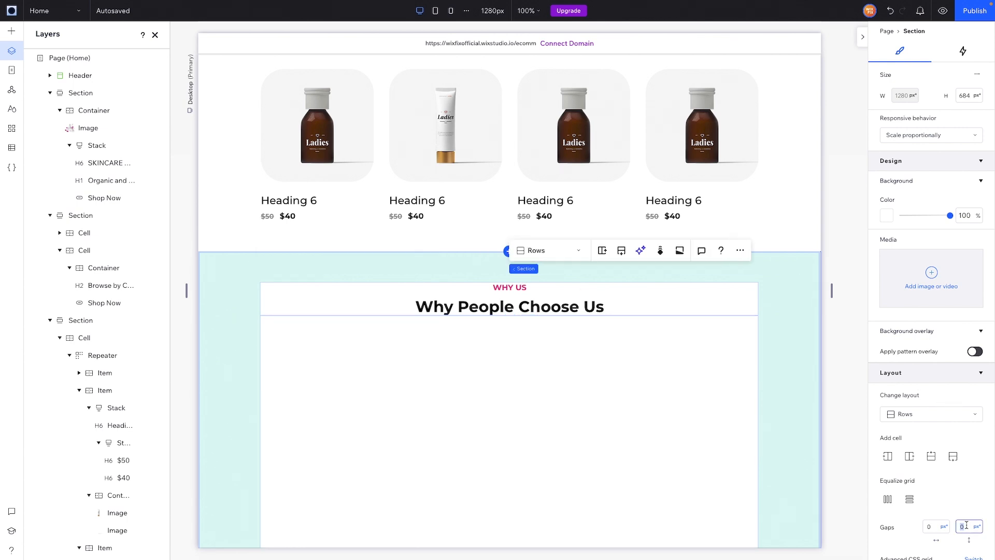
type("5")
key("Return")
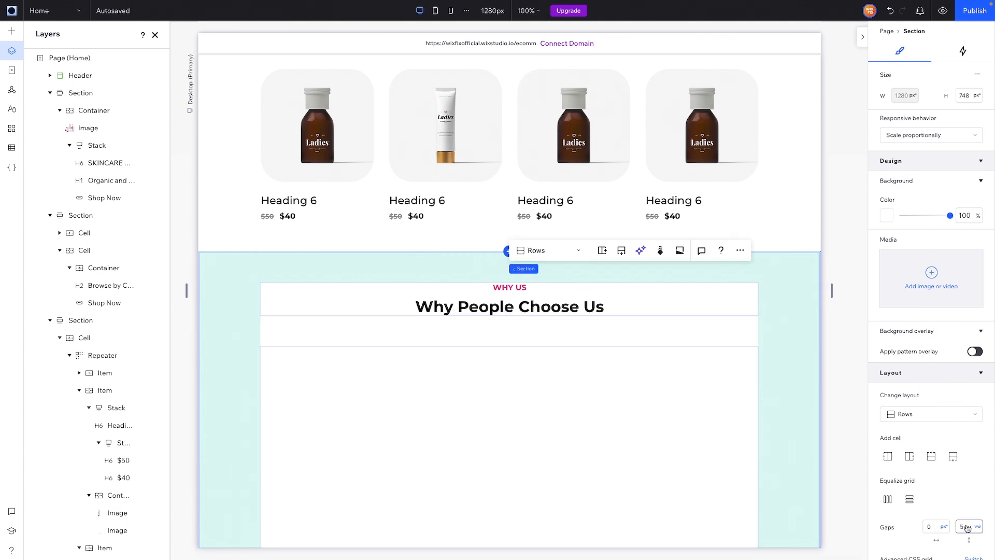
Add a blank three-item card repeater to the section's lower cell and stretch it to fill the cell.
scroll(553, 457, "down", 3)
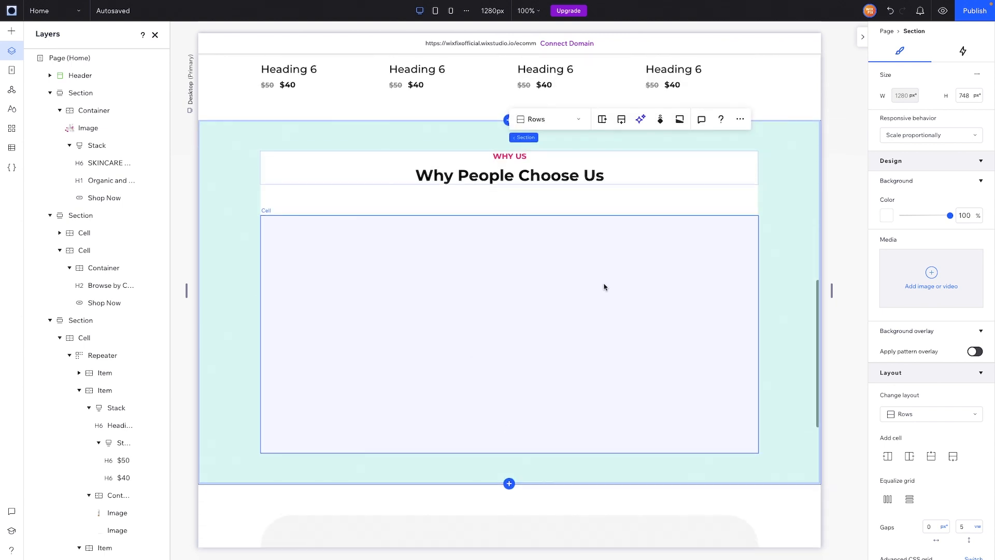
left_click(11, 33)
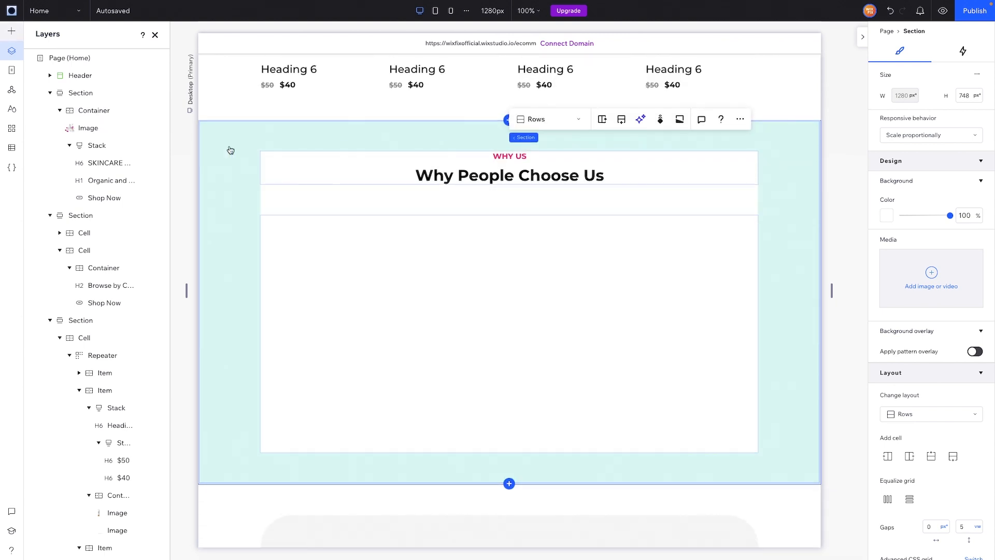
left_click_drag(238, 262, 532, 310)
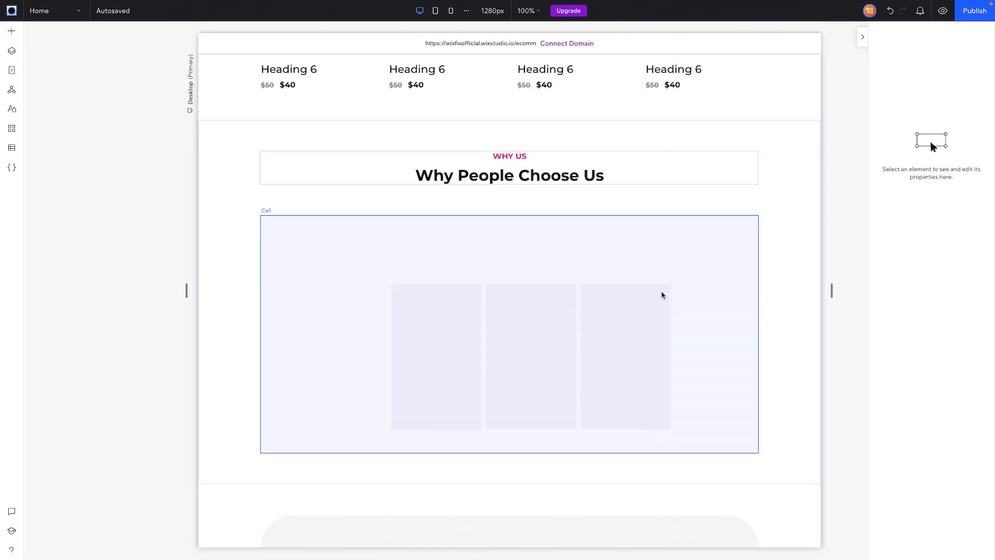
left_click(663, 296)
Set the repeater's horizontal gap between items to 48 px.
scroll(928, 311, "down", 5)
left_click(929, 372)
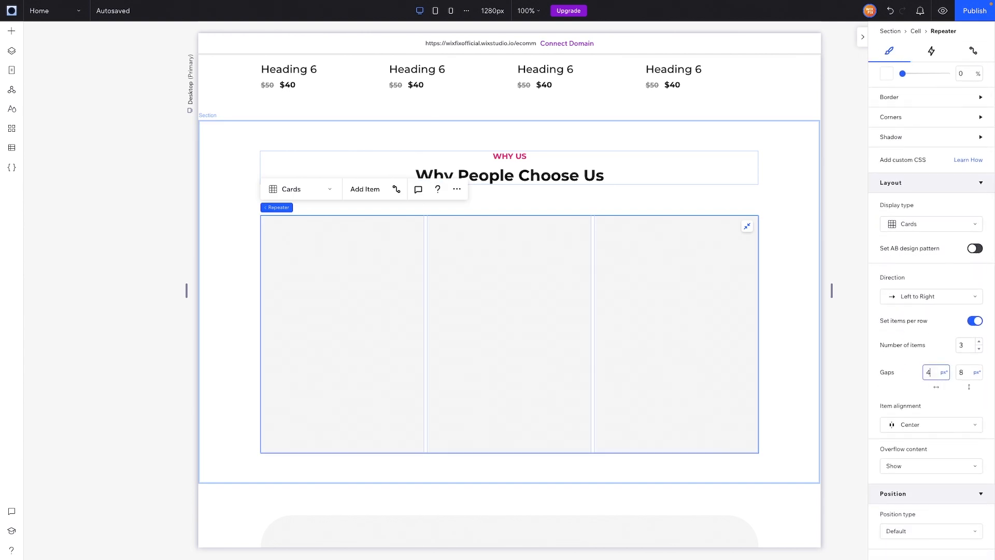
type("48")
key("Return")
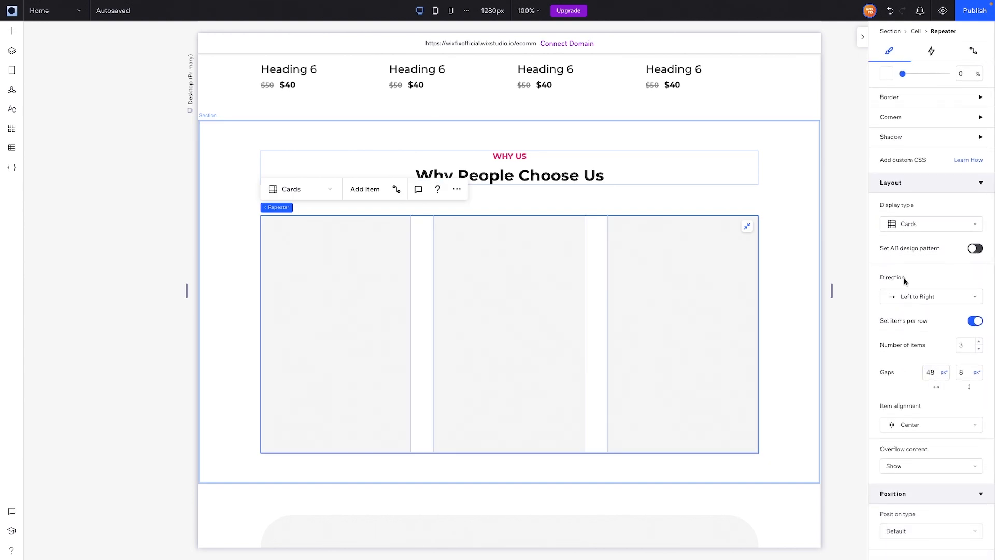
Set the repeater items' background opacity to 0%.
scroll(915, 209, "up", 3)
left_click(656, 286)
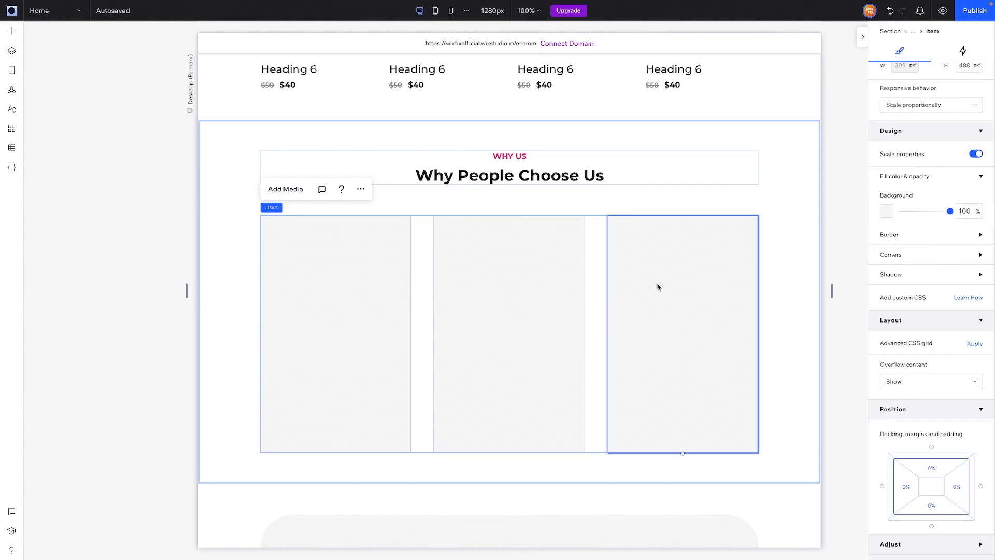
double_click(969, 211)
type("0")
key("Return")
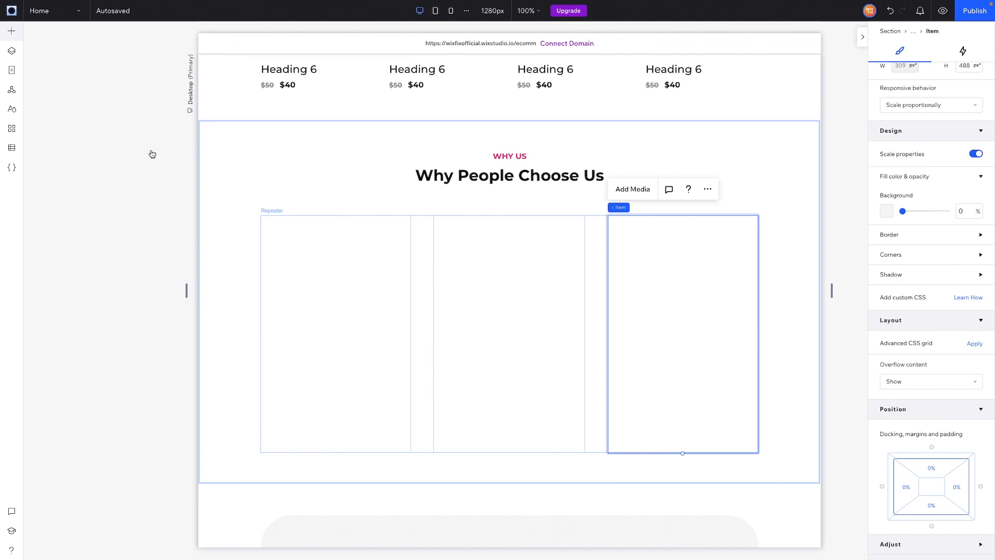
Add the box vector icon from the Icons folder in Site Files to the page.
left_click(11, 31)
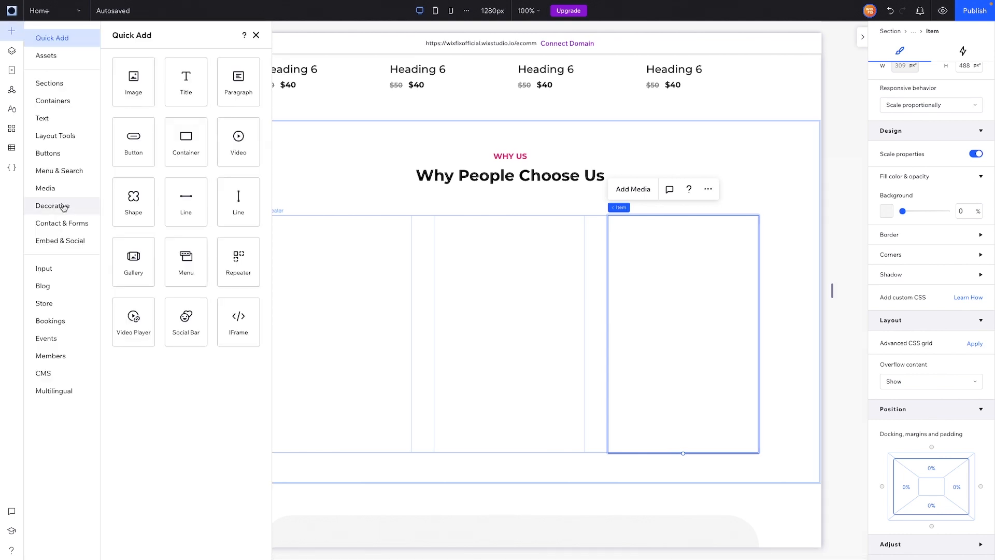
left_click(633, 188)
double_click(288, 222)
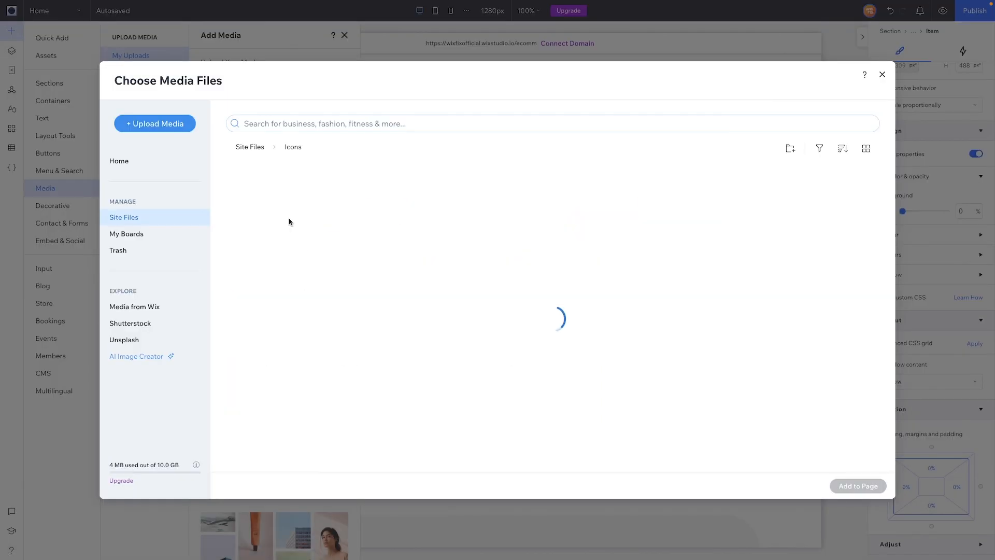
double_click(596, 213)
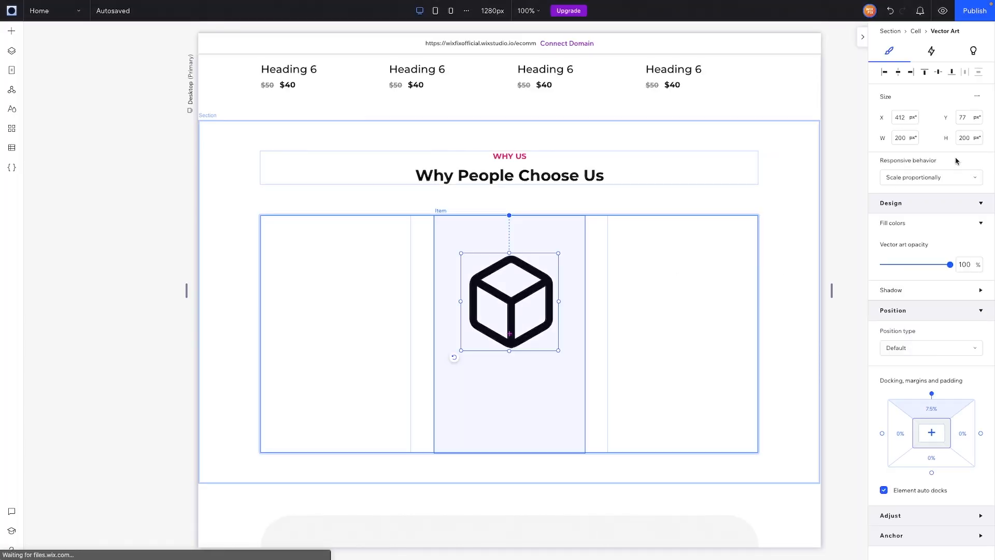
Set the box icon's responsive behavior to Fixed.
left_click(902, 138)
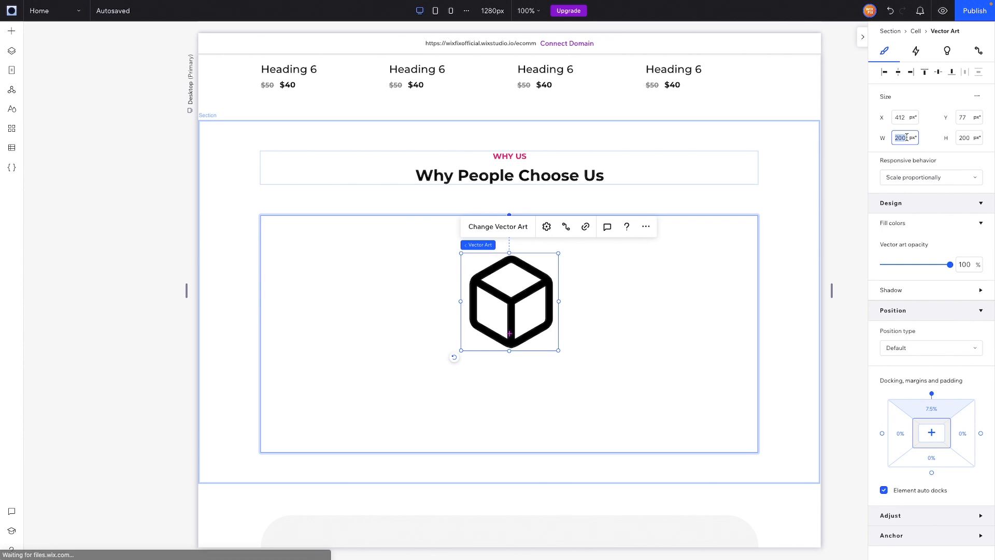
left_click(919, 191)
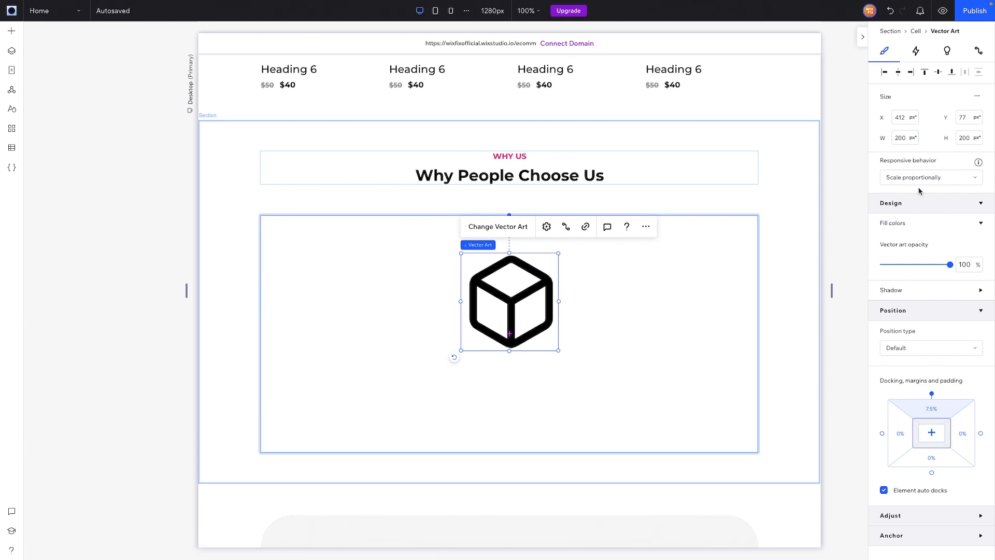
left_click(908, 179)
left_click(908, 218)
Set the box icon's width and height to 24 px.
left_click(908, 139)
double_click(902, 138)
type("24")
key("Tab")
type("24")
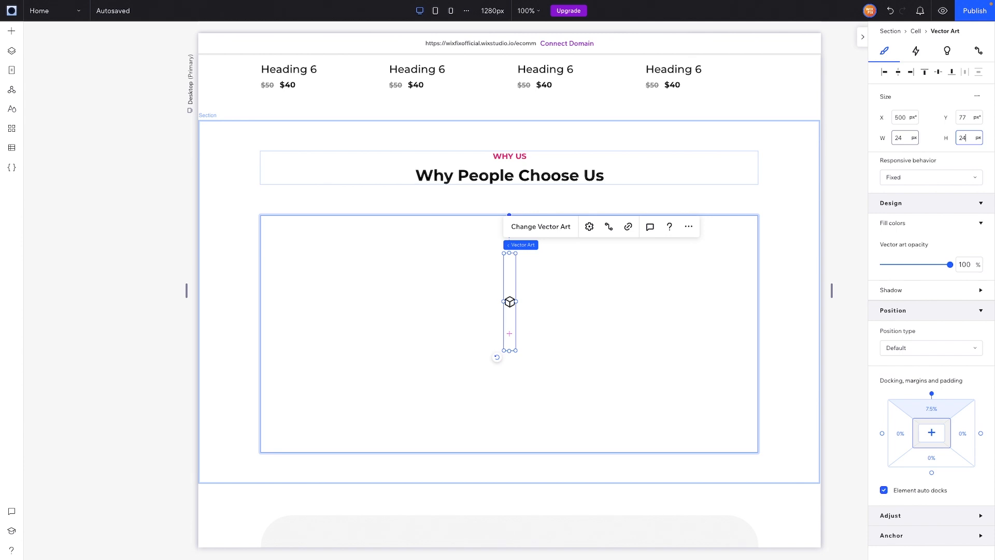
key("Return")
Set the box icon's width and height to 32 px.
double_click(905, 138)
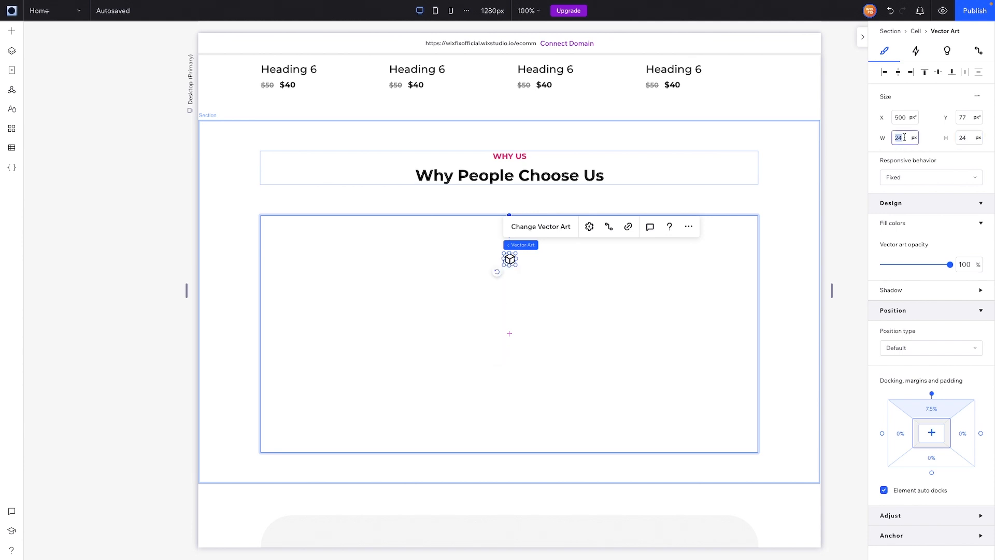
type("32")
key("Tab")
type("32")
key("Return")
Place the box icon in a container and set the container's responsive behavior to Fixed.
mouse_move(561, 239)
left_click(687, 227)
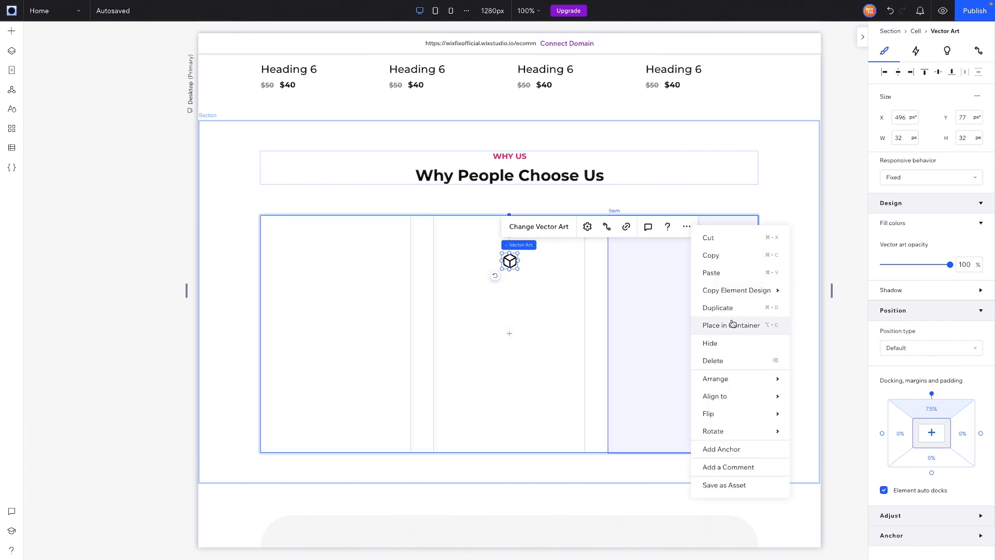
left_click(731, 325)
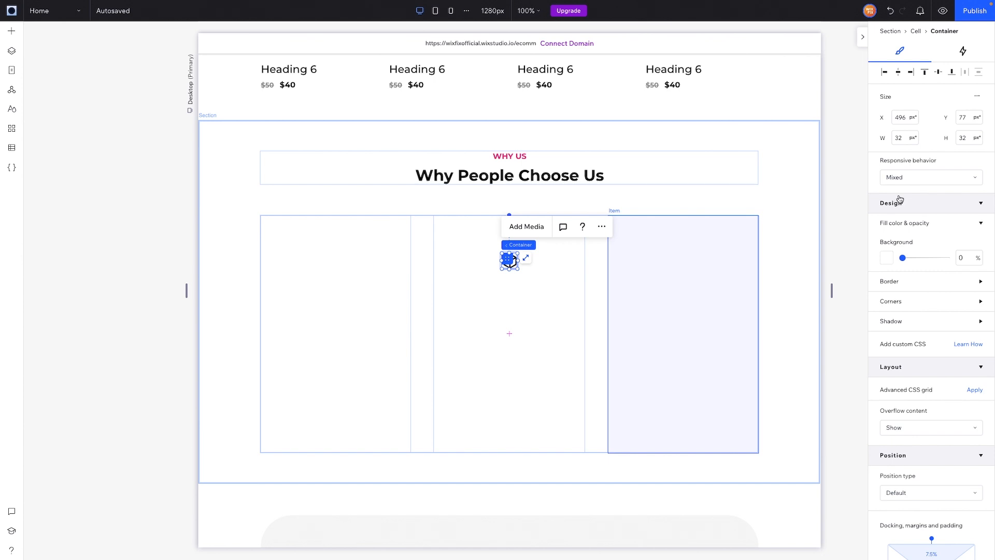
left_click(917, 179)
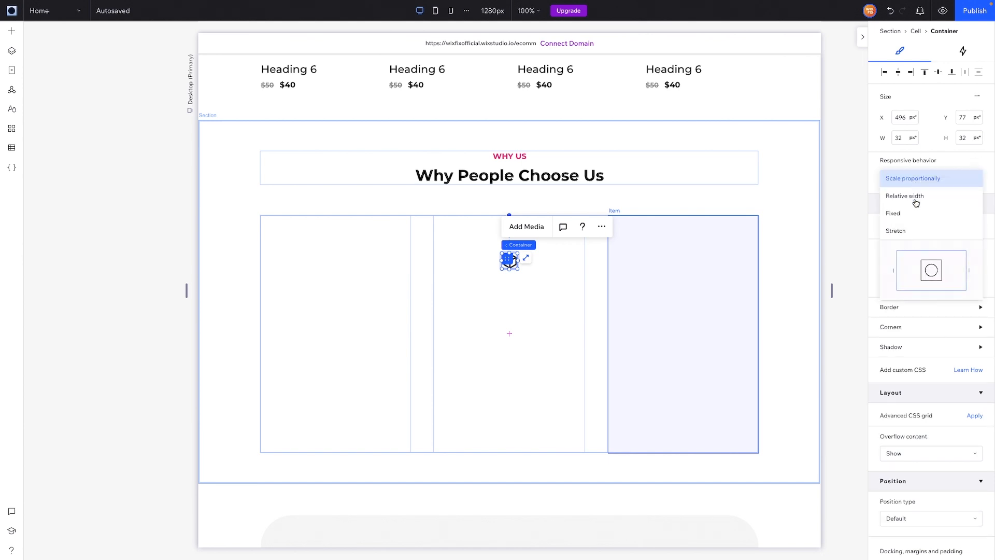
left_click(909, 213)
Enlarge the icon container, setting its width to 64 px and raising its height.
left_click(904, 145)
type("64")
key("Tab")
type("6")
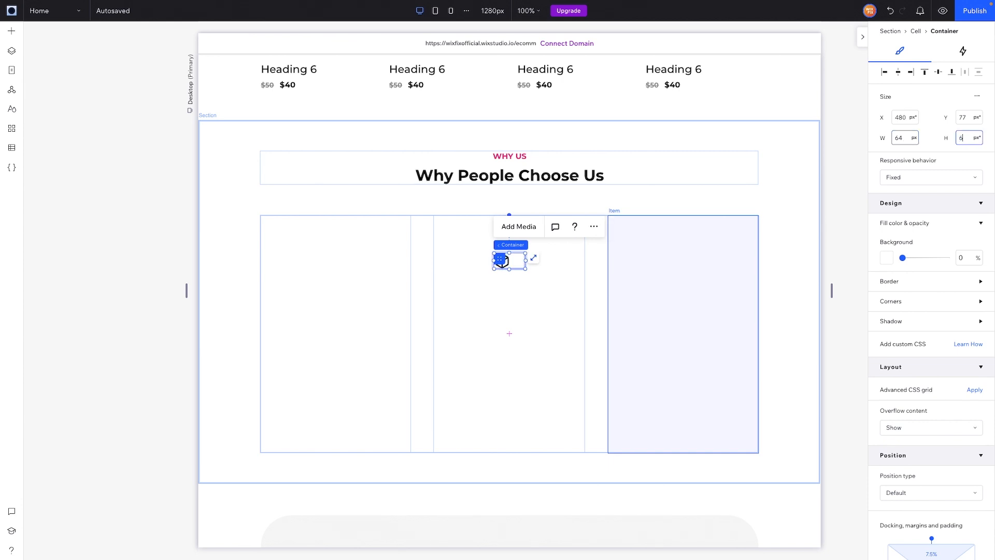
key("Return")
Set the icon container's width and height to 48 px.
key("Tab")
type("48")
key("Return")
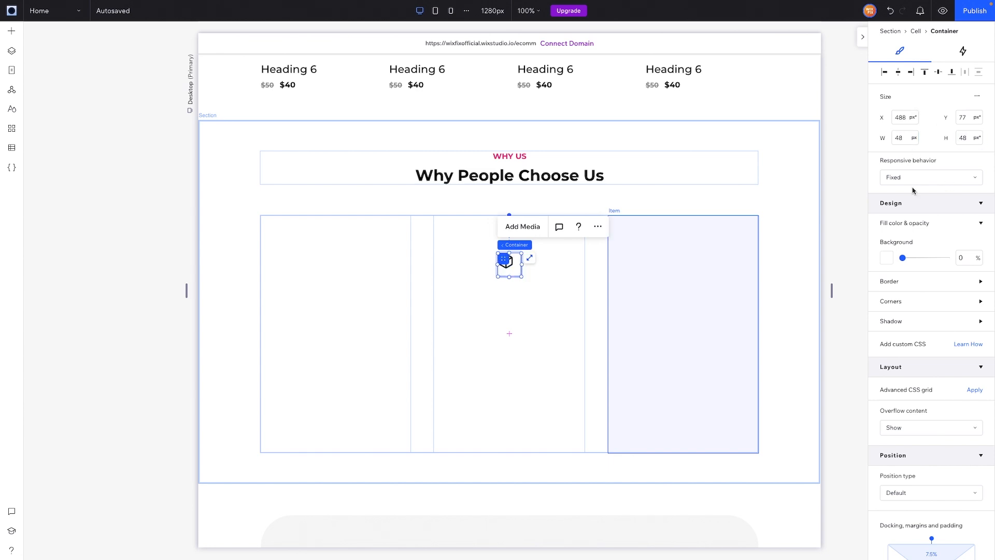
Fill the icon container's background with light gray at 100% opacity.
left_click(886, 258)
left_click(918, 314)
left_click(981, 269)
Round all corners of the icon container with a 999 px radius.
left_click(901, 304)
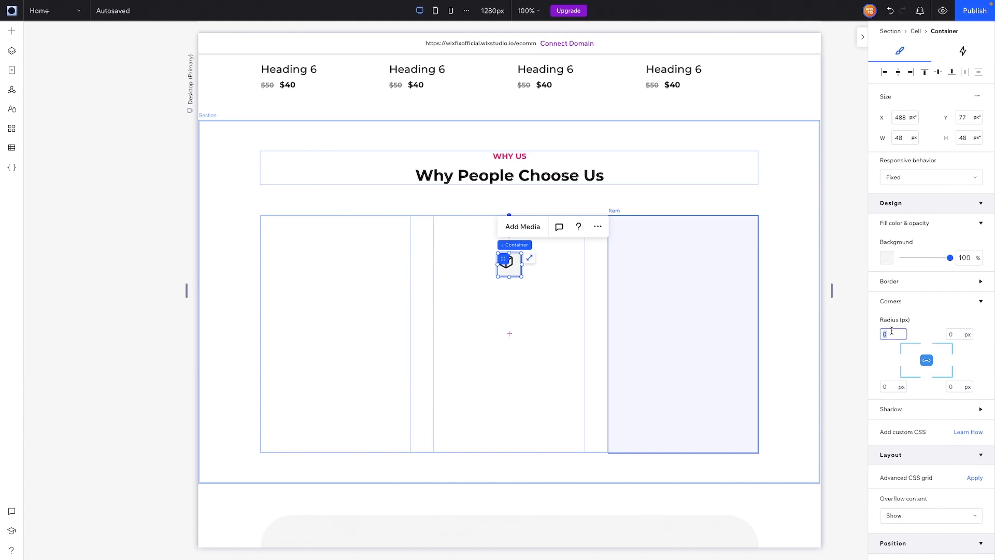
type("999")
key("Return")
Center the box icon inside its container, and move the container into the upper part of the first repeater item.
left_click(505, 264)
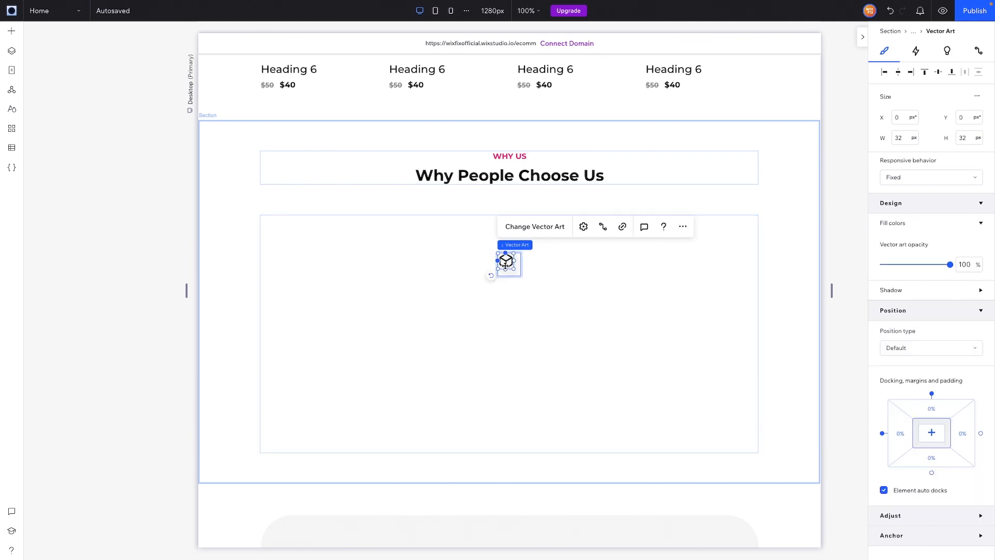
left_click(932, 433)
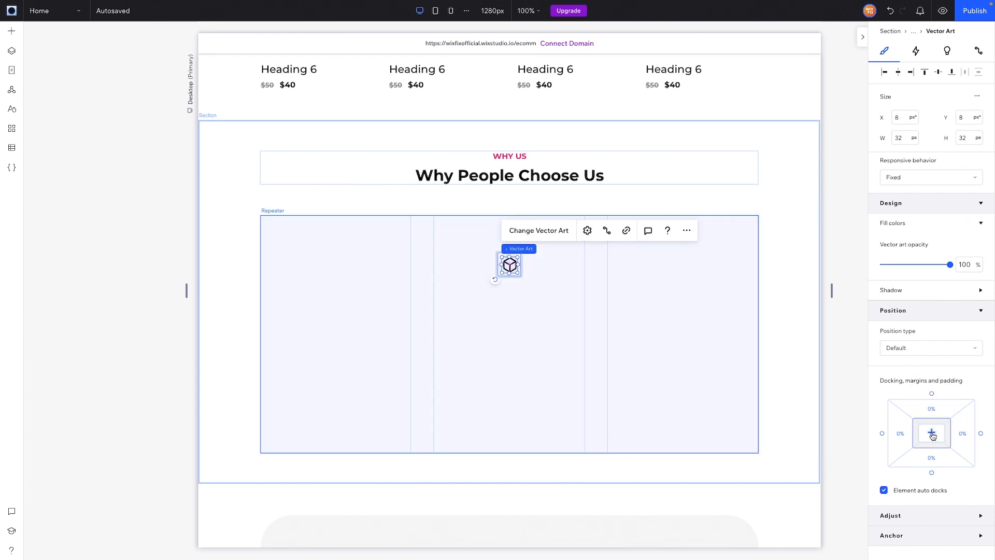
left_click(498, 255)
left_click_drag(502, 258, 328, 246)
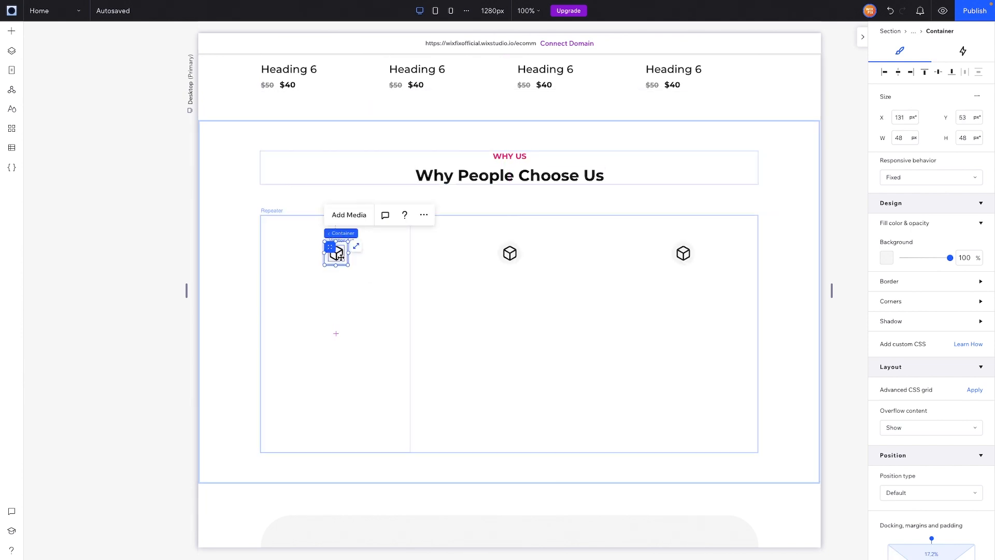
Set the box icon's width and height to 28 px inside the first item's container.
left_click(338, 254)
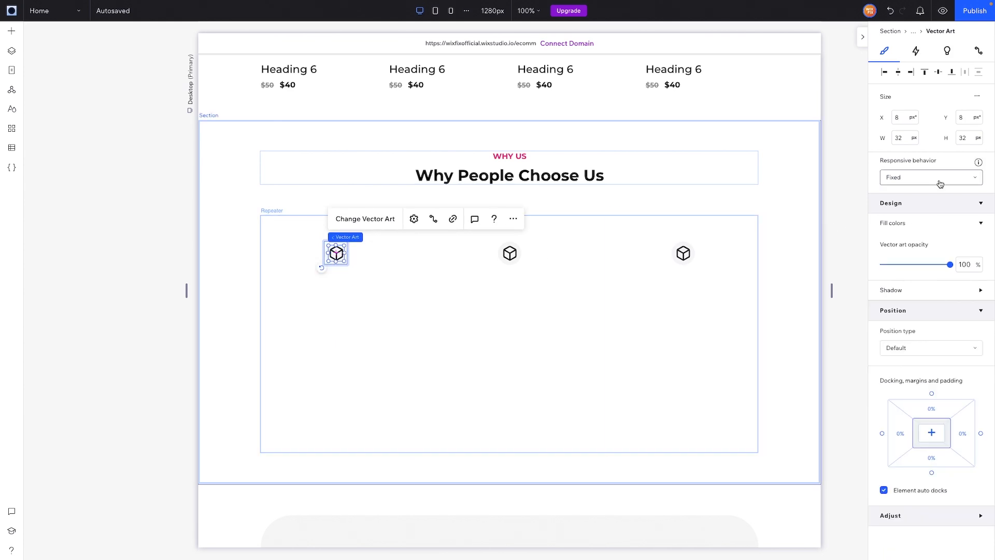
left_click(905, 139)
type("28")
key("Tab")
type("28")
key("Return")
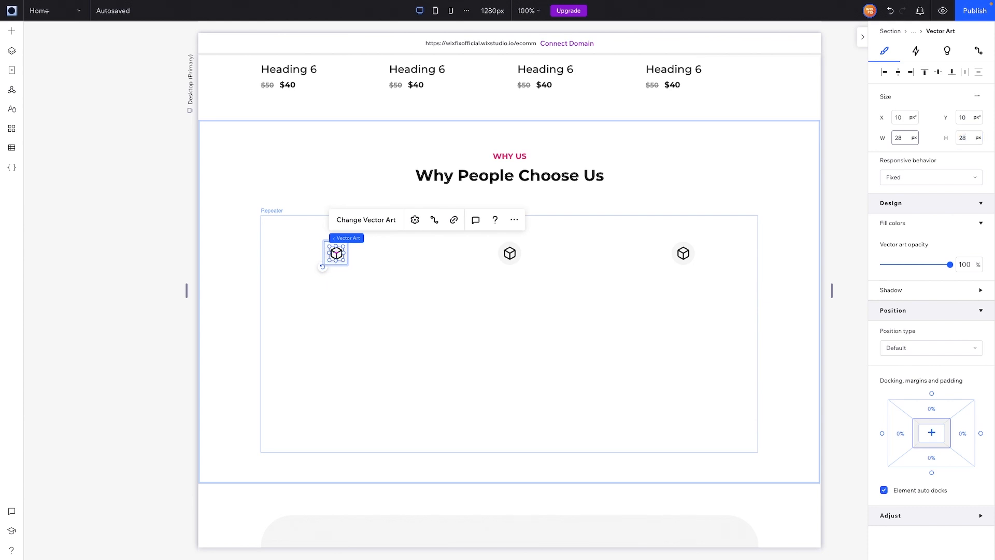
Add a Heading 6 text to the first repeater item and set its responsive behavior to Hug.
left_click(803, 252)
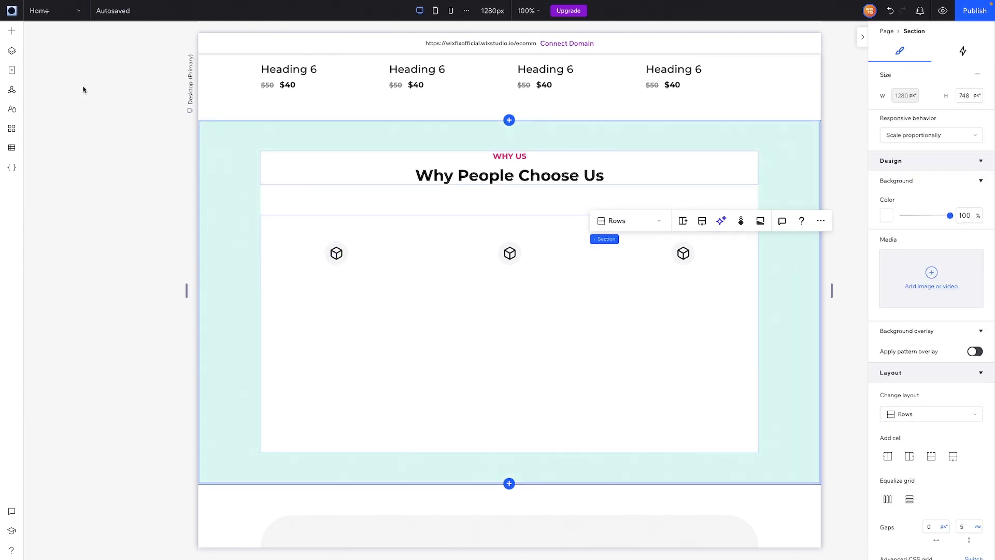
scroll(183, 166, "down", 1)
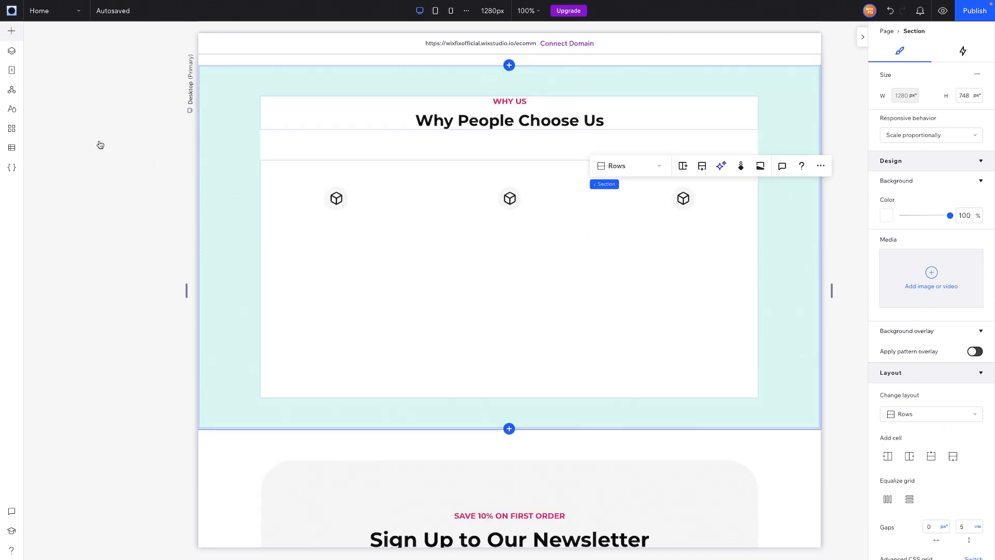
left_click(11, 32)
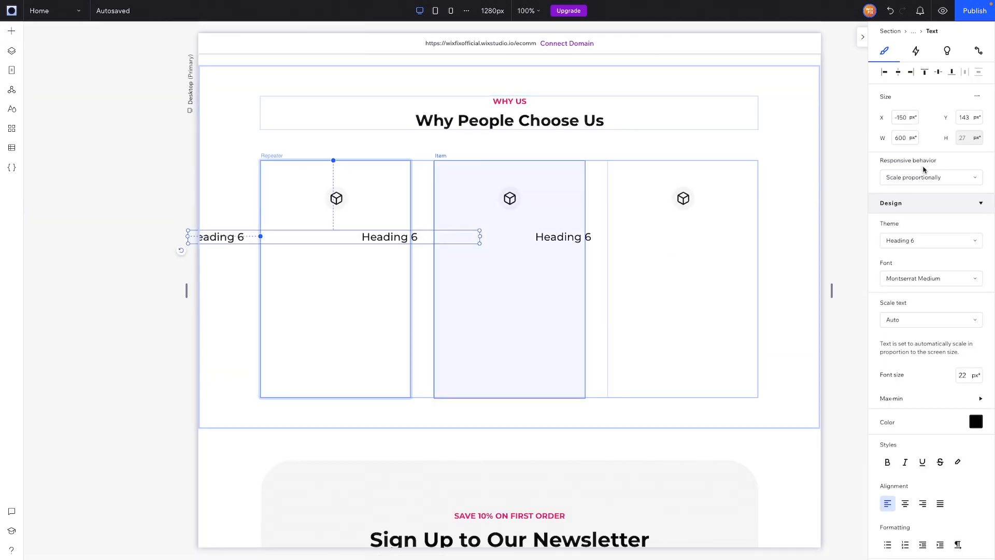
left_click(919, 178)
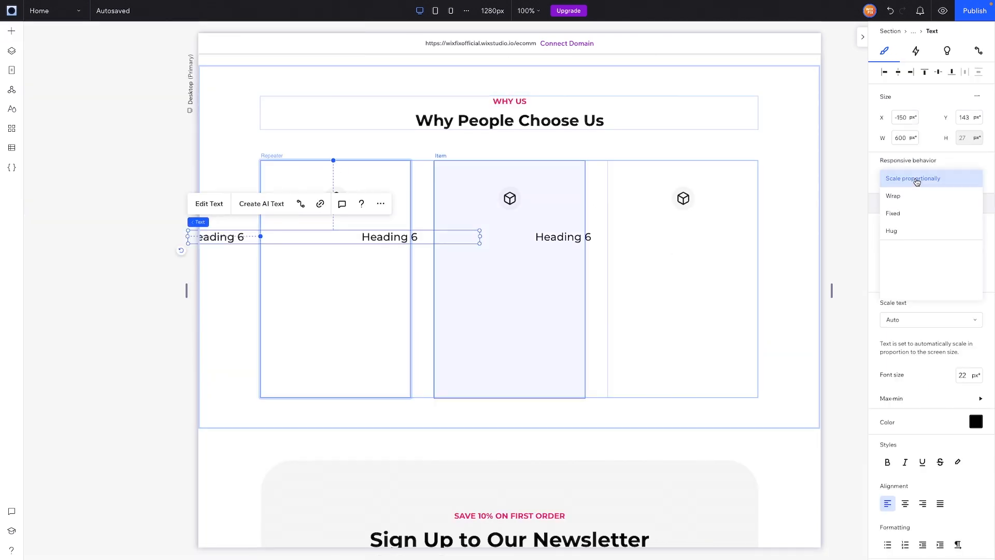
left_click(906, 231)
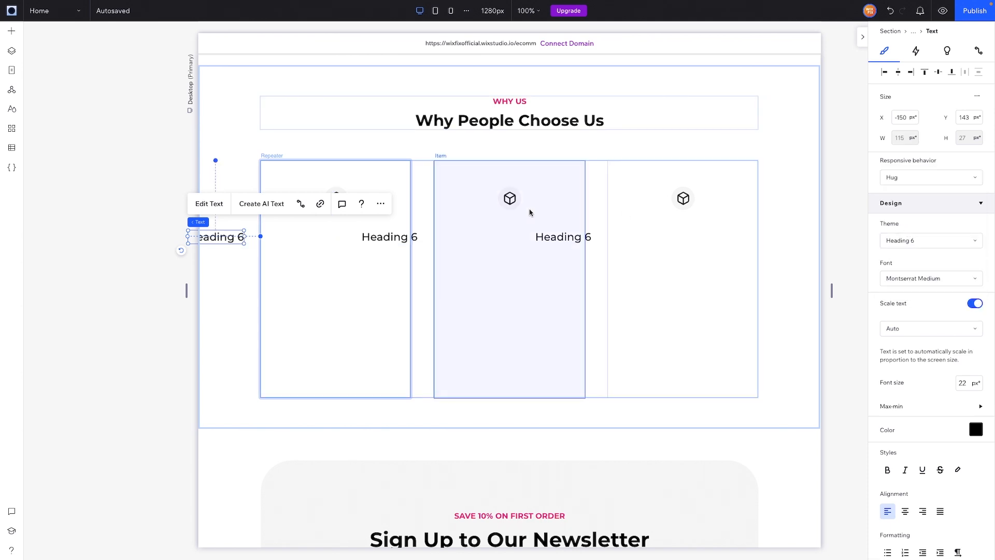
Set the item heading's font to Montserrat Bold and center it horizontally below the icon.
left_click(922, 278)
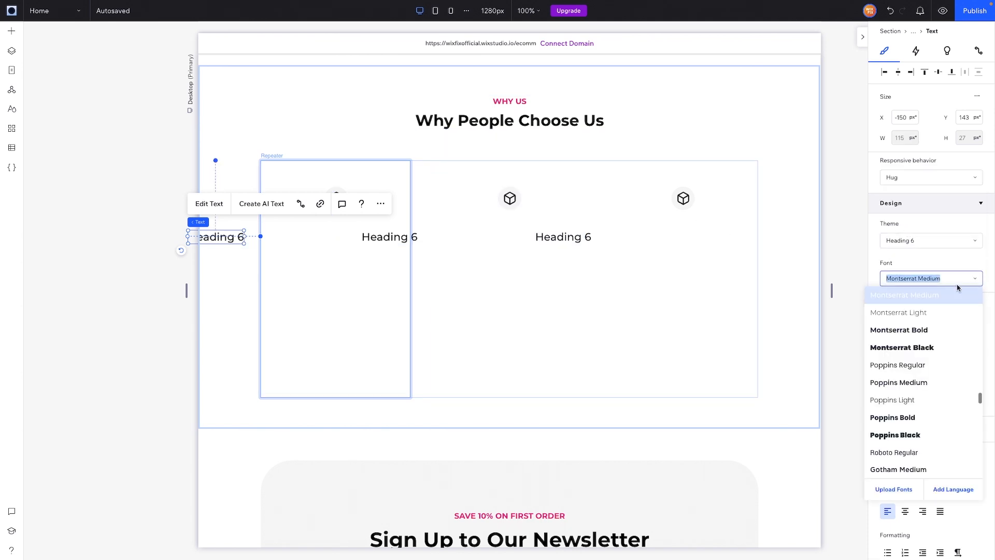
left_click(924, 329)
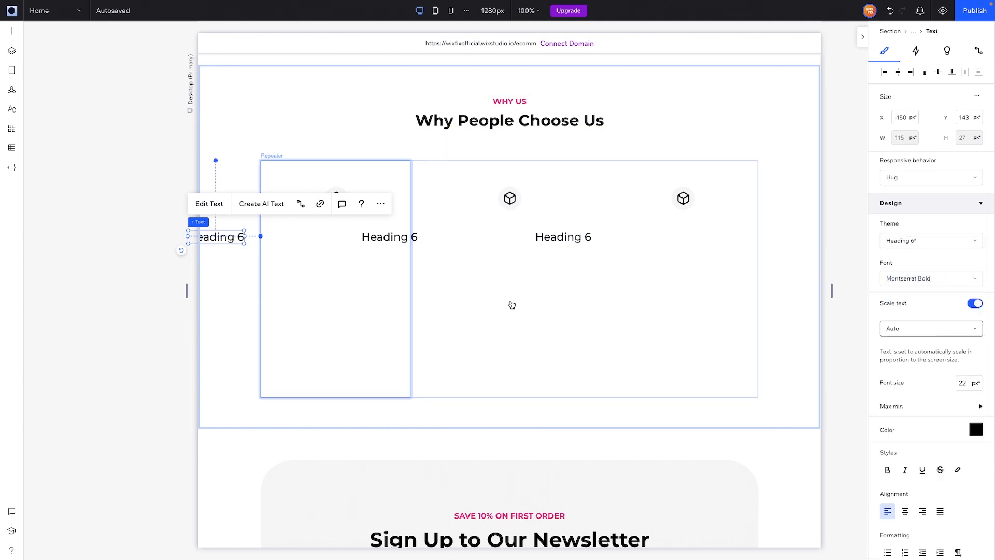
left_click(899, 72)
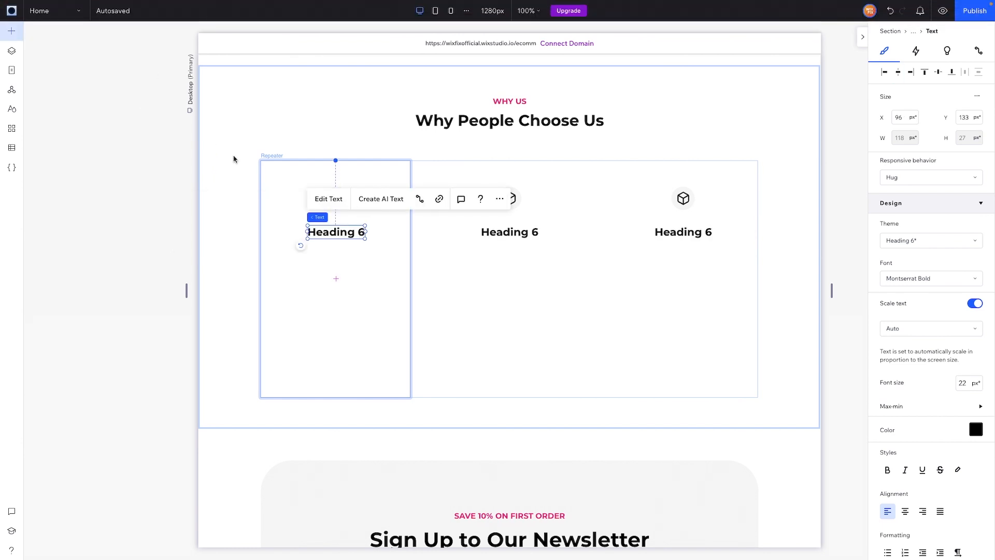
Add a Paragraph 1 text over the repeater and set its responsive behavior to Wrap.
left_click(239, 227)
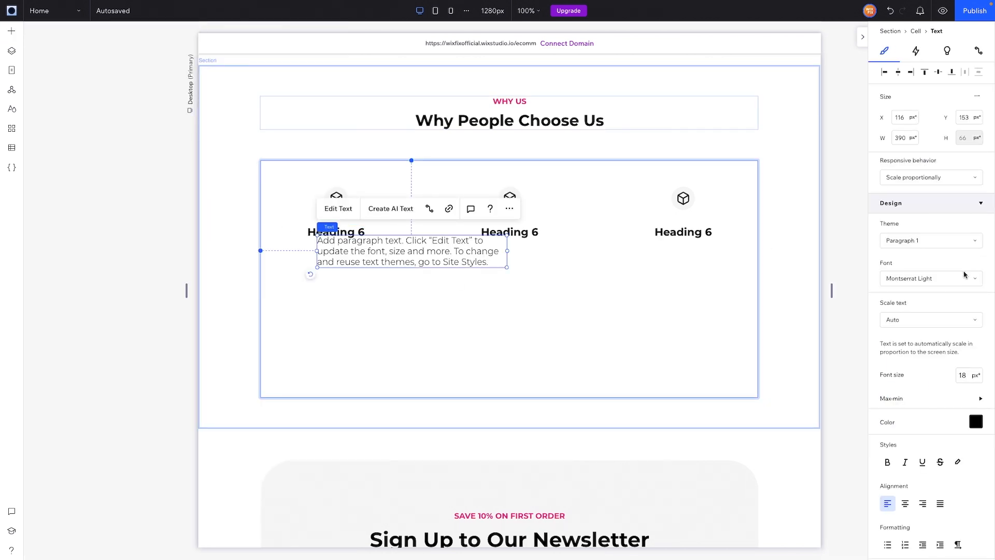
left_click(939, 178)
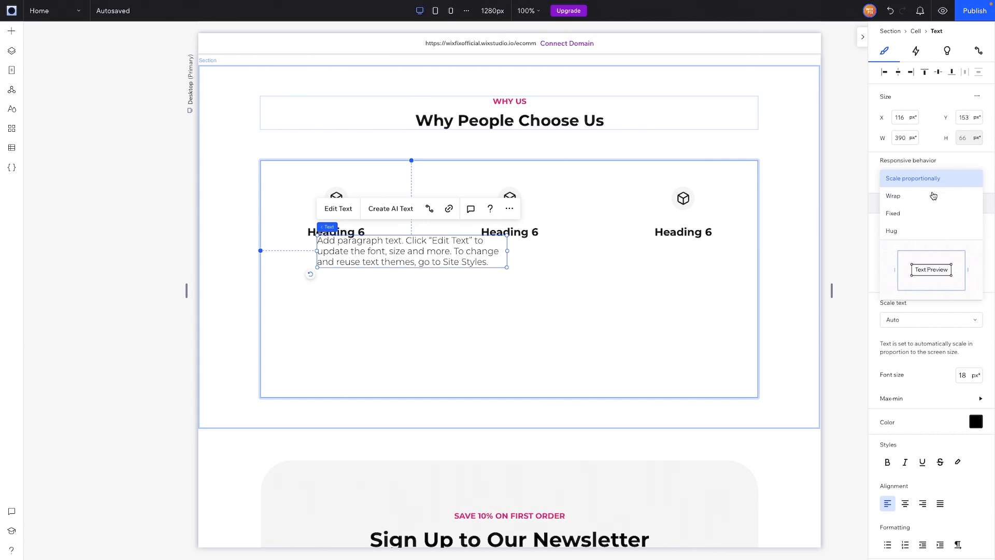
left_click(902, 196)
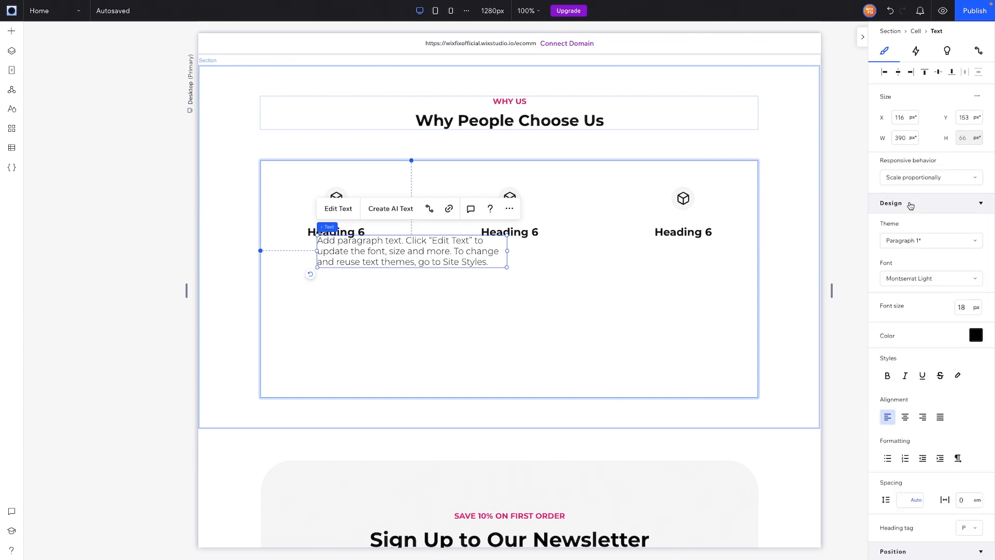
Set the paragraph's font to Montserrat Regular with a font size of 16 px.
left_click(941, 281)
scroll(927, 326, "up", 2)
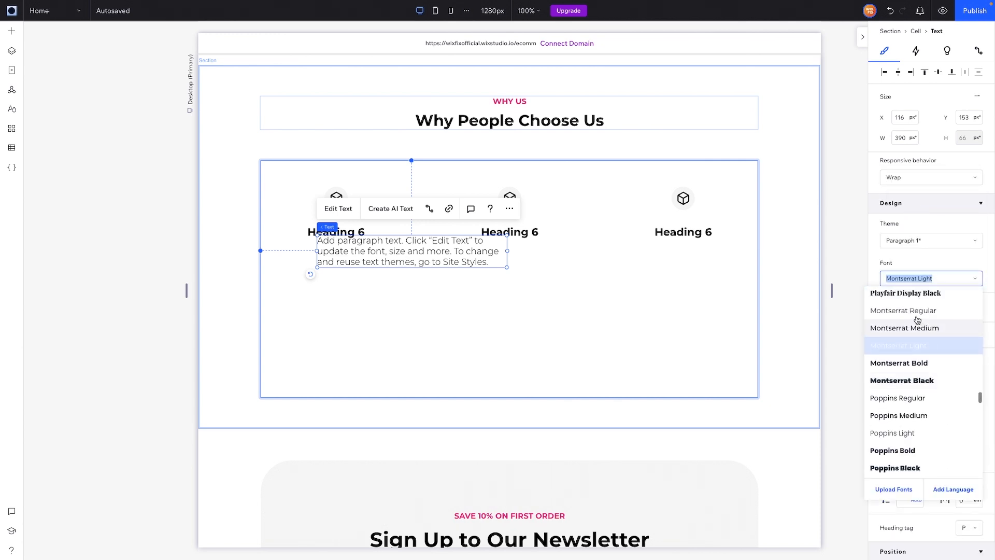
left_click(916, 313)
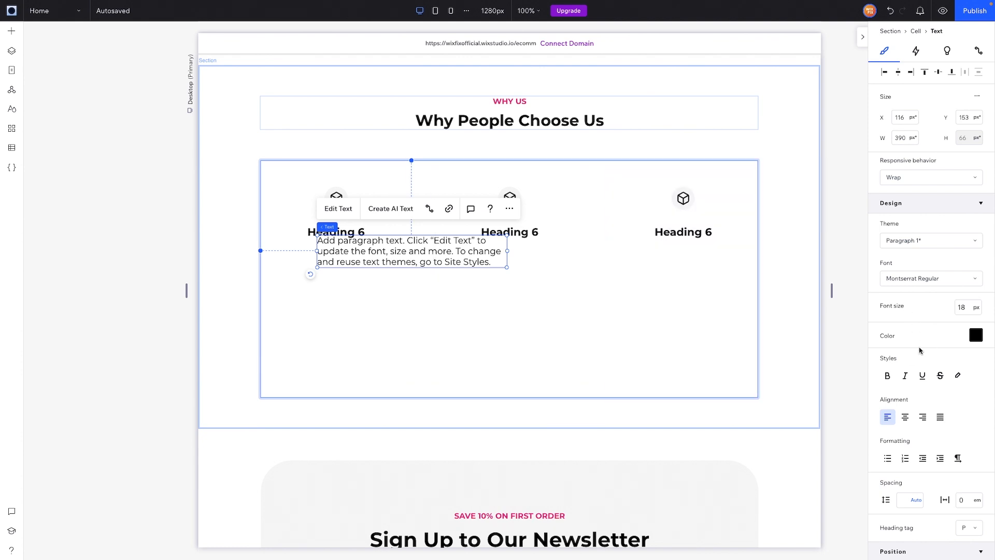
left_click(969, 306)
type("16")
key("Return")
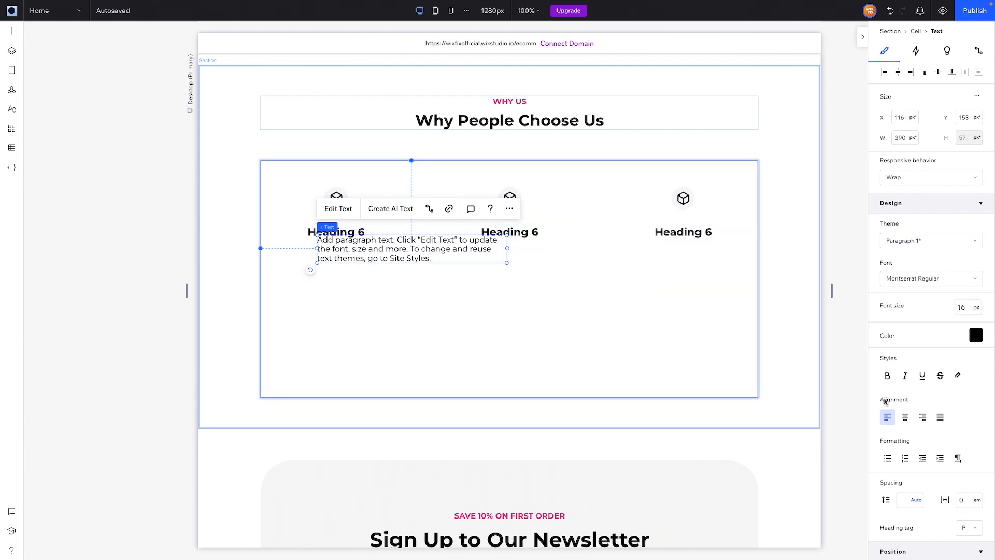
Center-align the paragraph text and place it, narrowed to about 249 px, below the first item's heading.
left_click(904, 417)
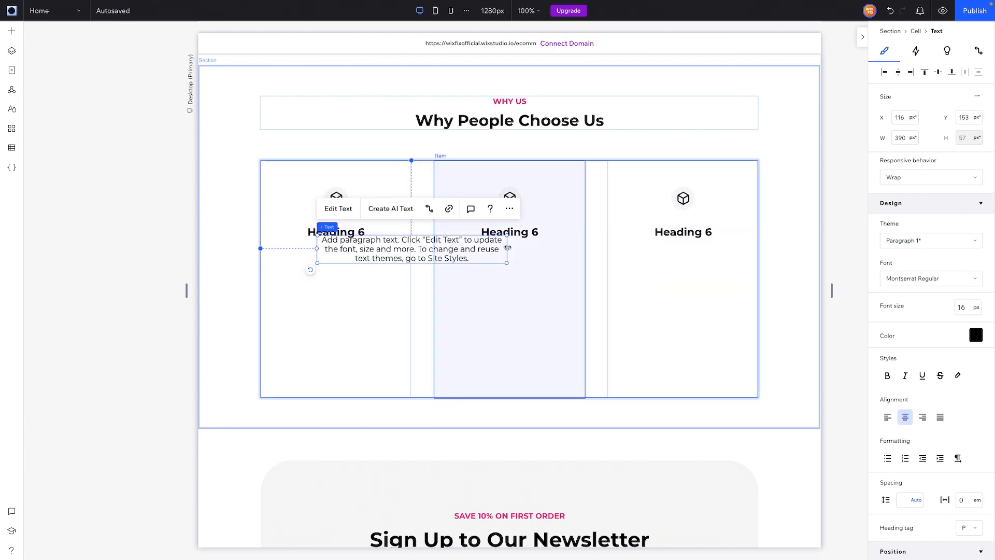
left_click_drag(508, 248, 438, 250)
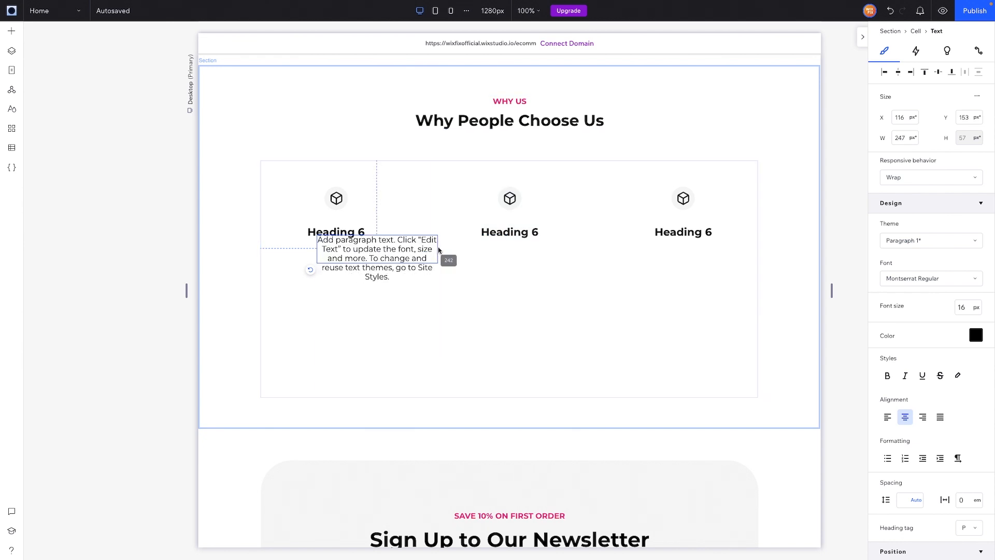
left_click_drag(354, 261, 354, 263)
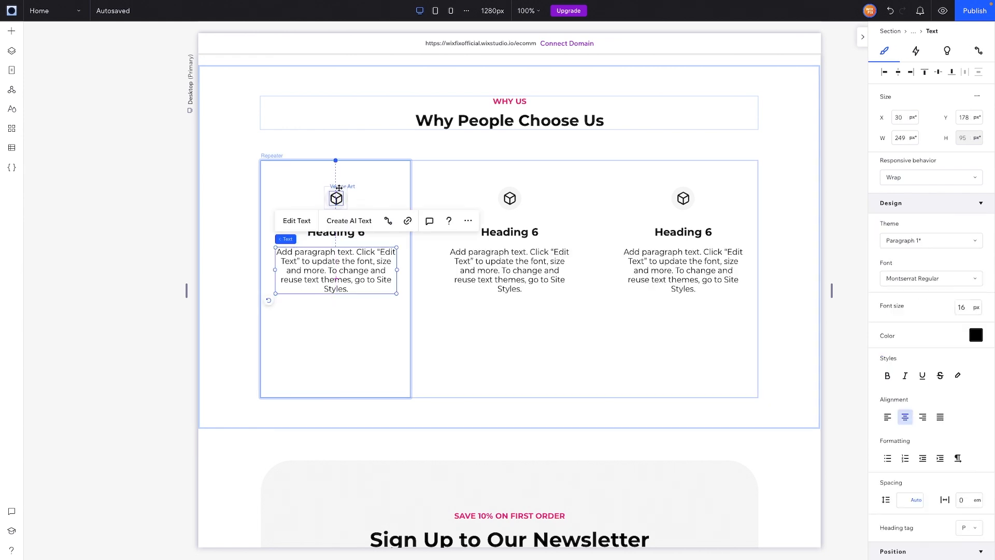
Stack the first item's icon container, heading and paragraph, and align the stack to the top of the item.
left_click(346, 188)
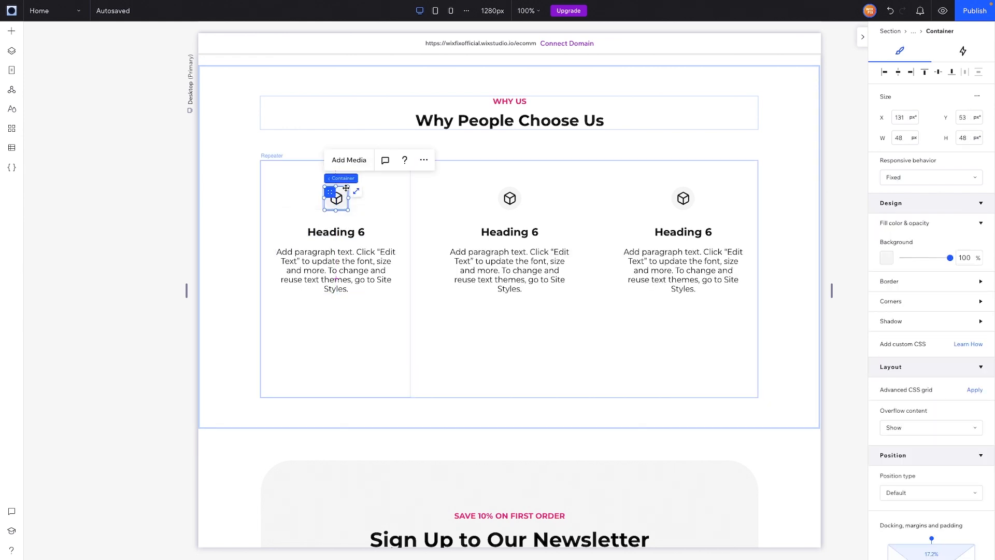
left_click(346, 231, "shift")
left_click(345, 262, "shift")
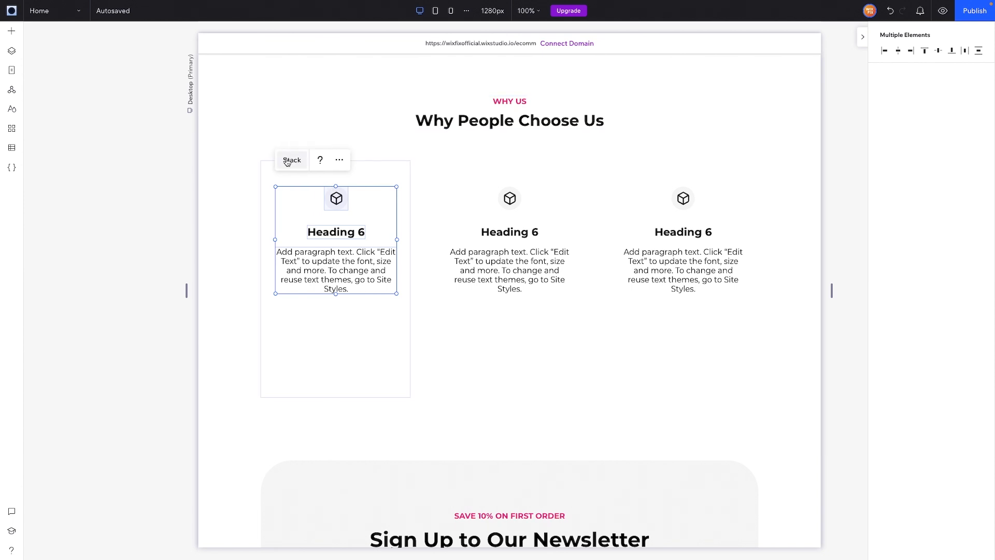
left_click(291, 160)
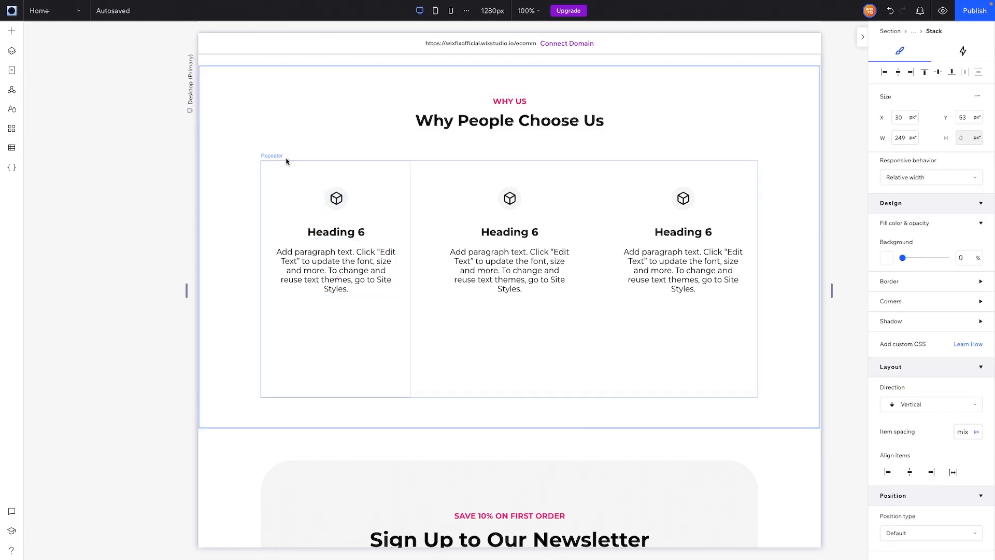
left_click(925, 73)
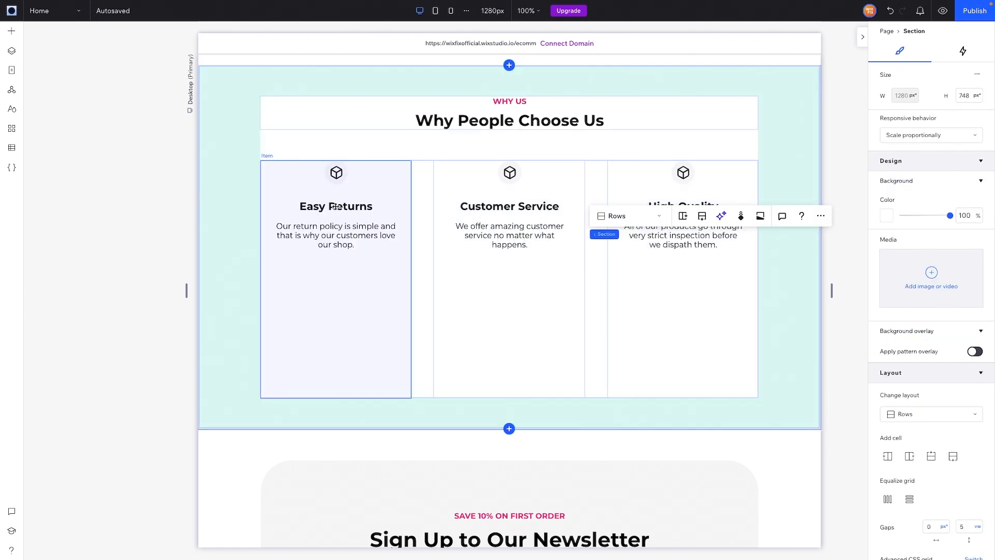
Change the font of the "Easy Returns" item heading to Montserrat Medium.
left_click(336, 207)
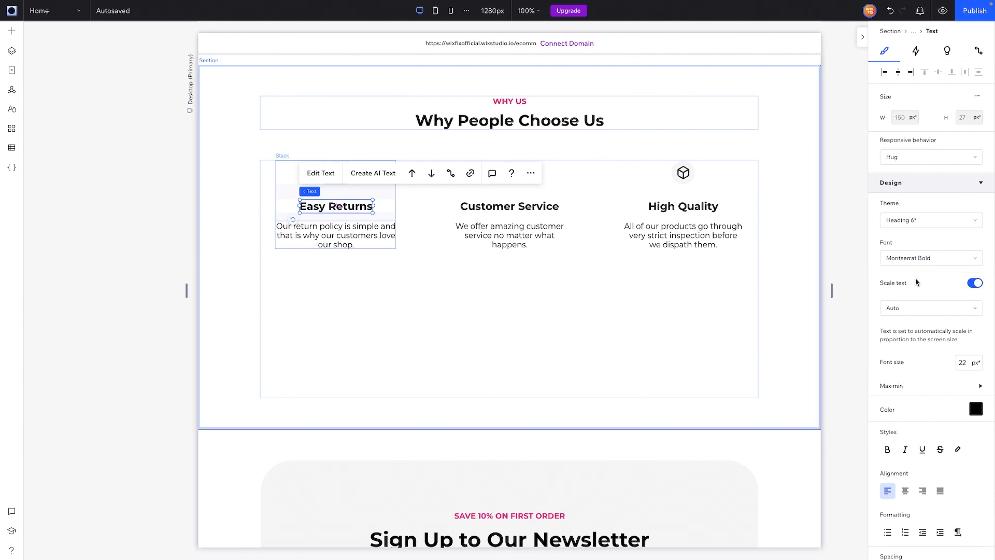
left_click(939, 263)
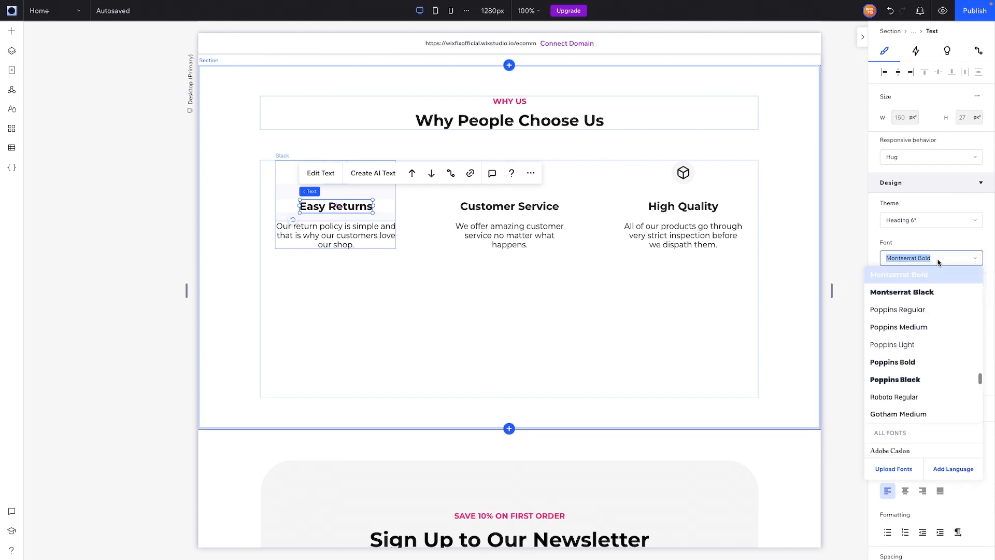
scroll(927, 321, "up", 3)
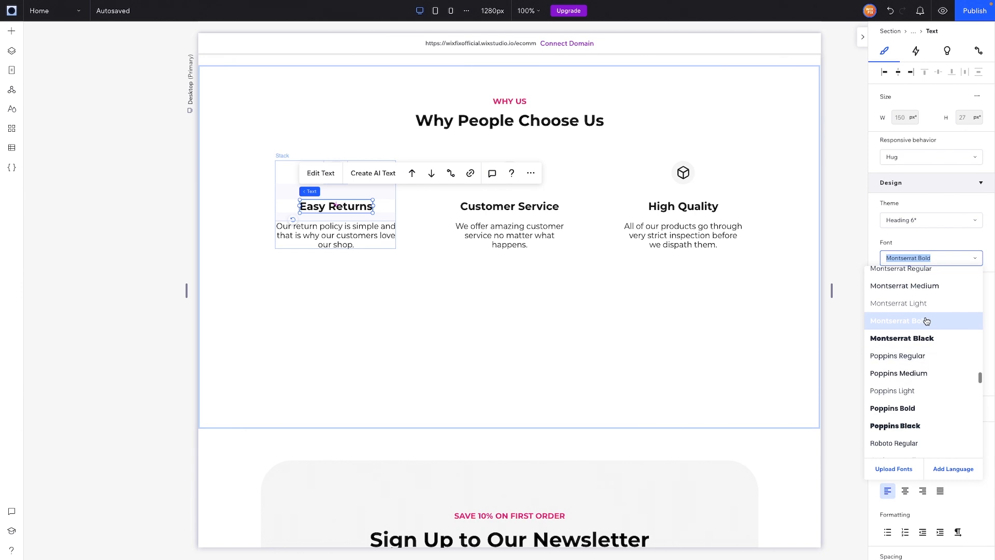
left_click(912, 285)
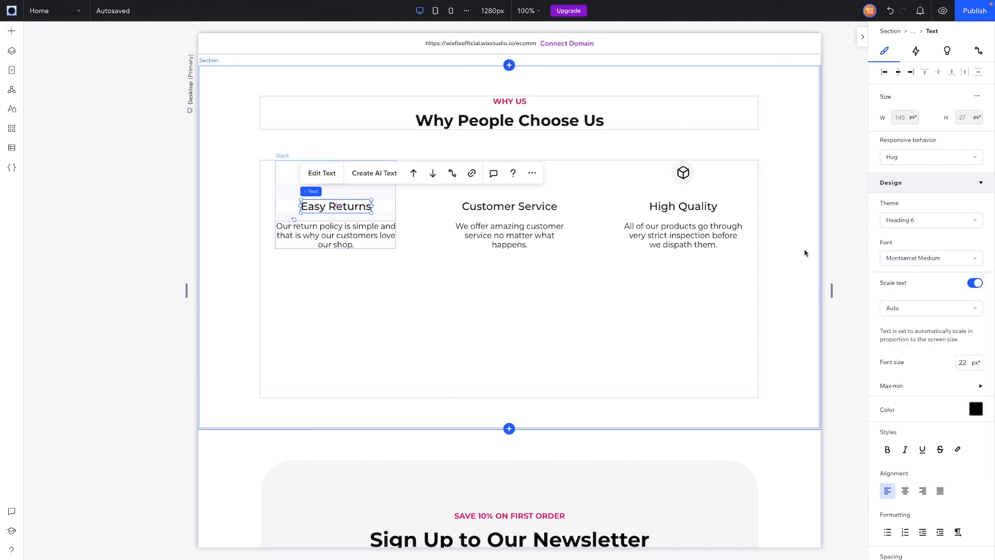
Set the height of the "Why People Choose Us" section to 0 px.
left_click(788, 278)
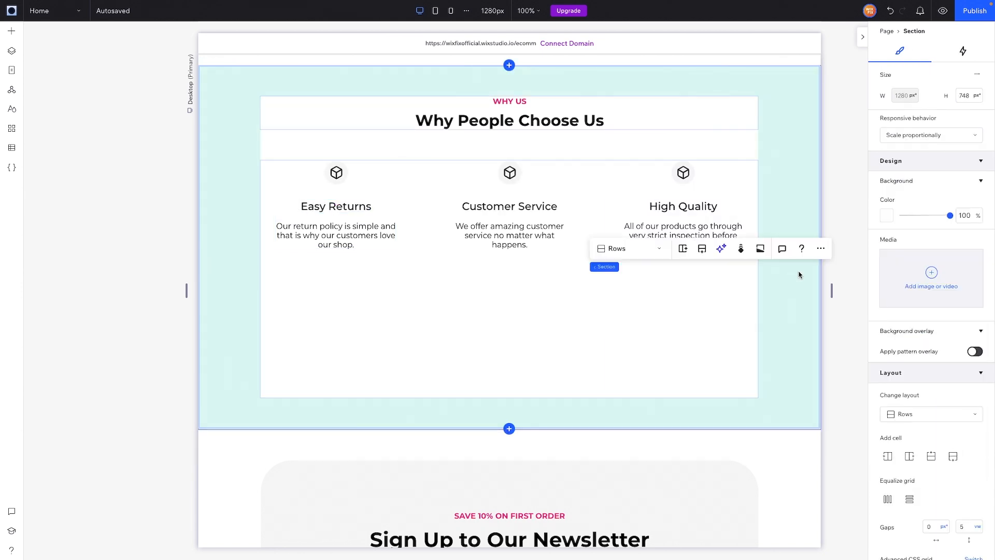
left_click(970, 95)
type("0")
key("Return")
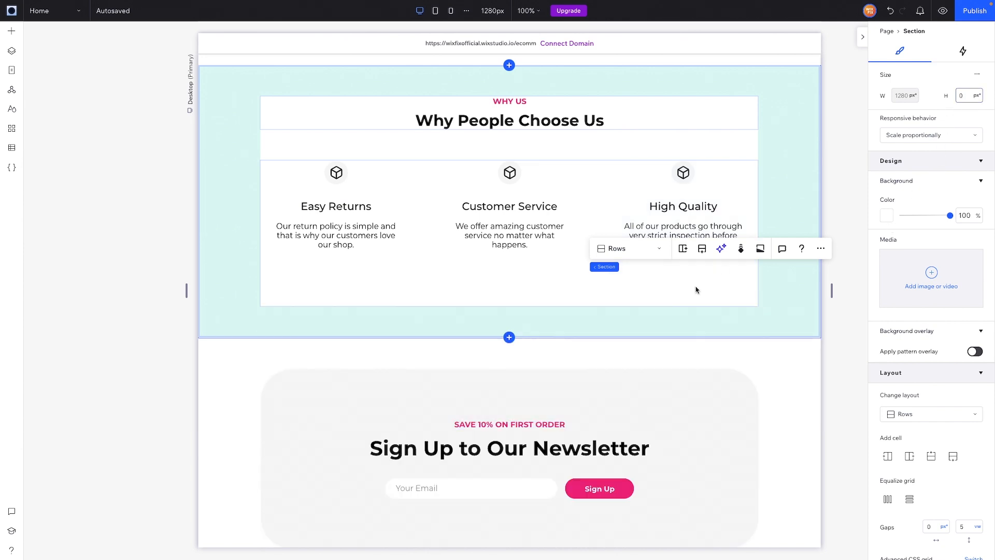
Set the height of the repeater items in the "Why People Choose Us" section to 0 px.
left_click(481, 279)
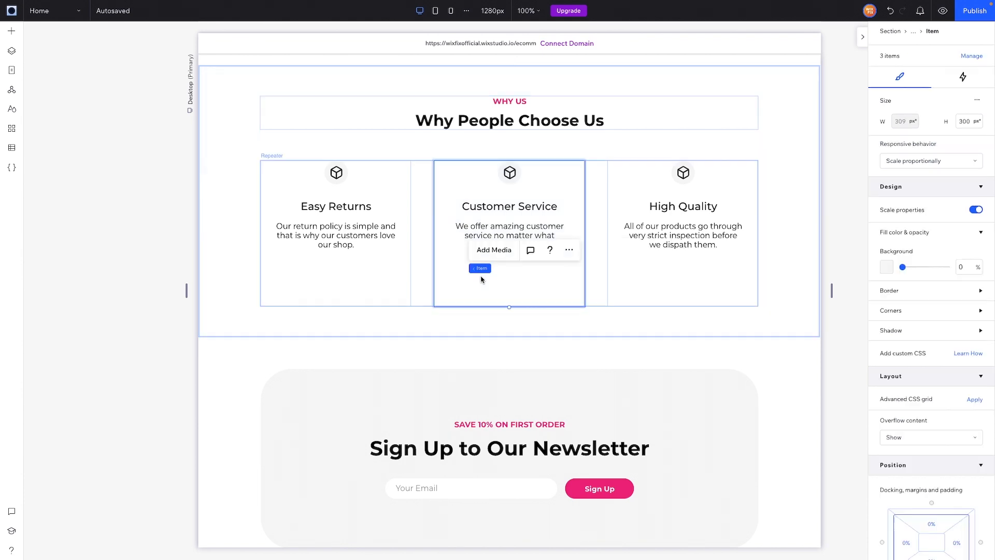
left_click(965, 121)
type("0")
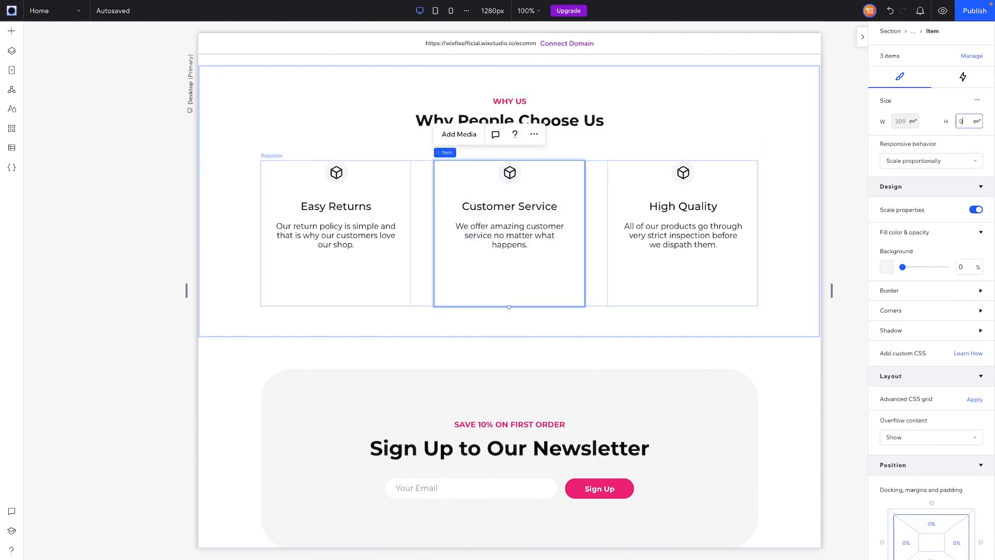
key("Return")
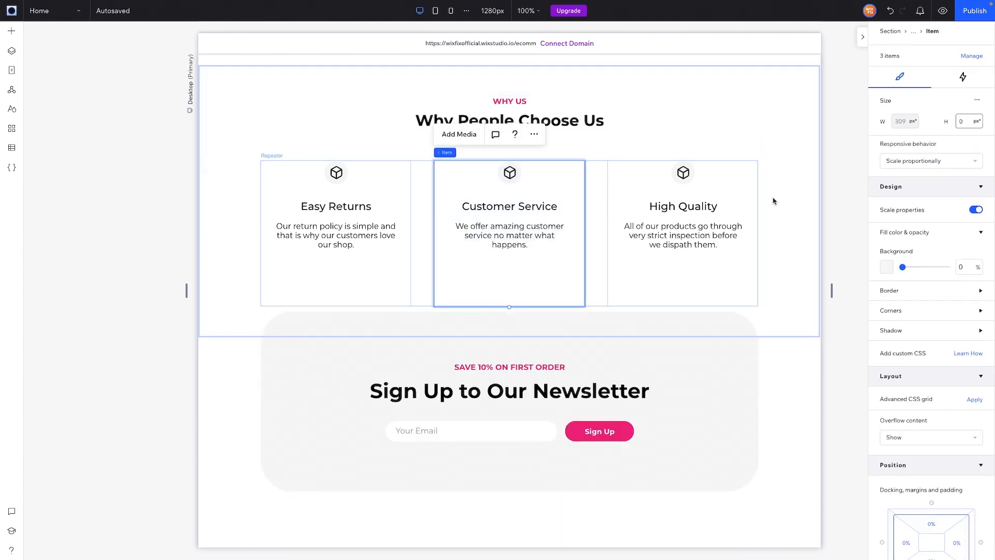
Replace the "Customer Service" item's icon with a person outline and the "High Quality" item's icon with a star.
left_click(509, 174)
left_click(533, 141)
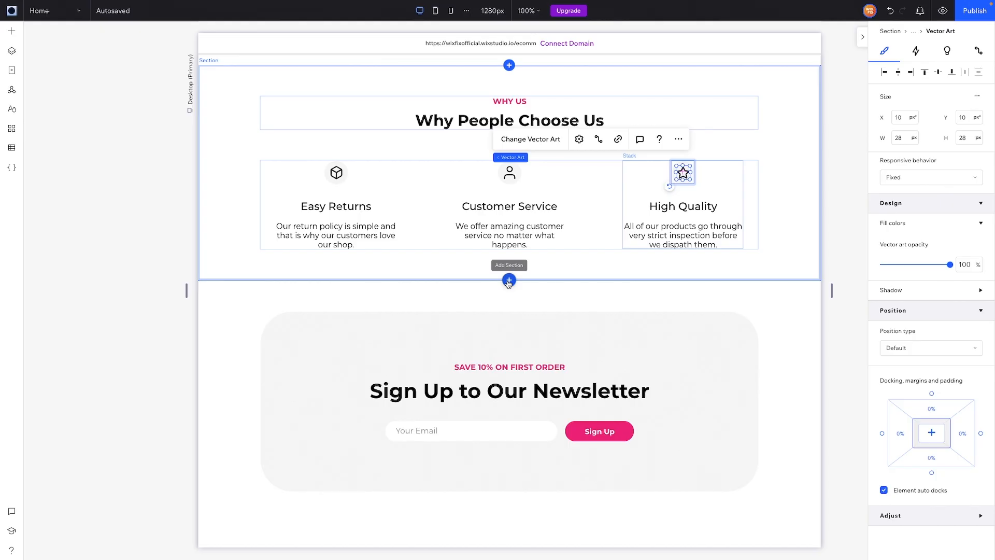
Add a blank section below "Why People Choose Us" and set its height to 700 px.
left_click(509, 283)
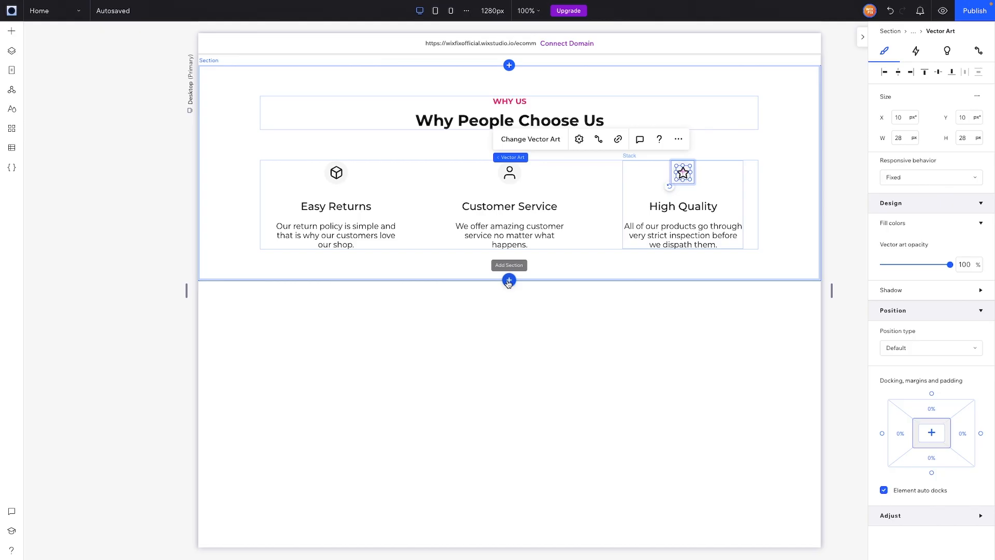
scroll(508, 283, "down", 2)
left_click(704, 263)
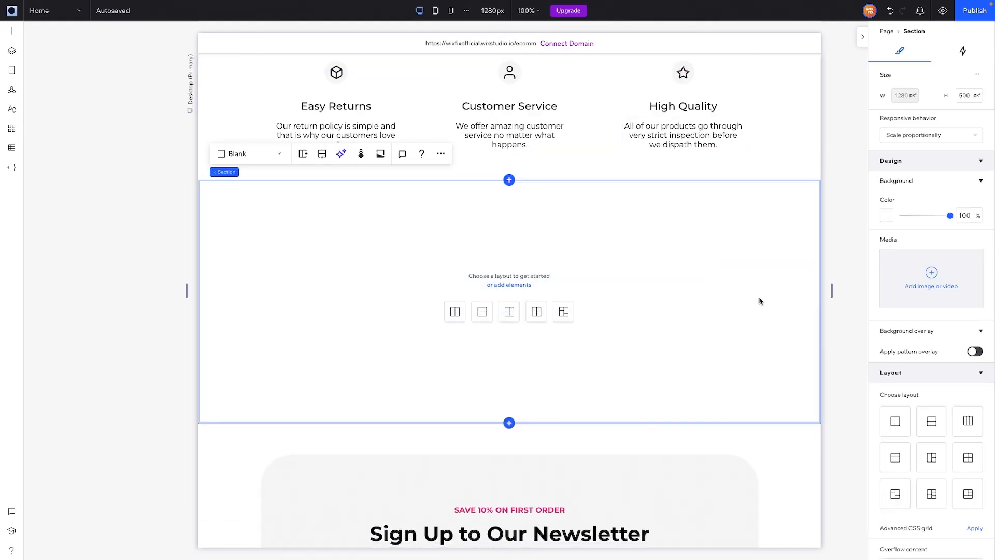
left_click(972, 96)
type("700")
key("Return")
scroll(601, 305, "down", 1)
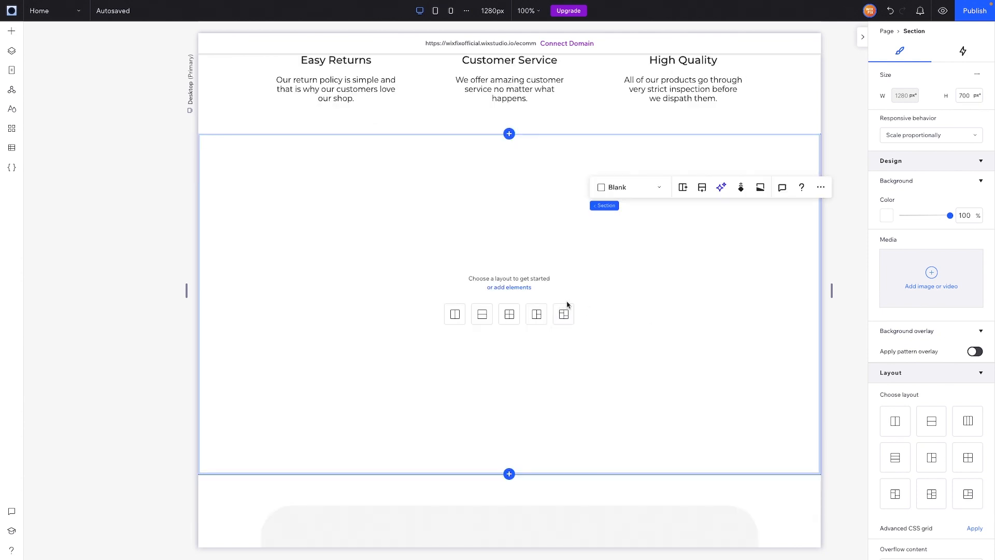
Set the new section's padding to 5% at top and bottom and 10% at left and right.
scroll(951, 410, "down", 4)
left_click(908, 513)
key("Return")
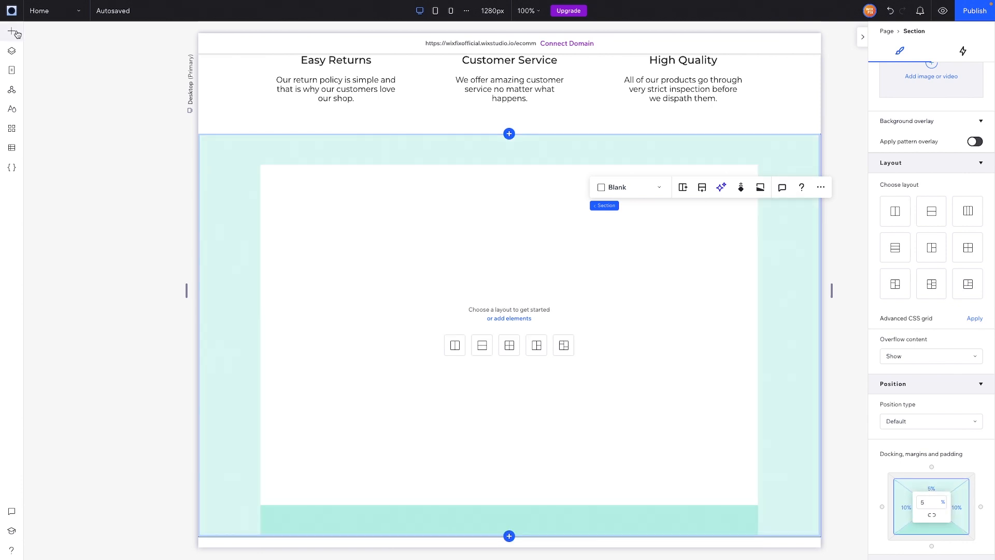
Add a container stretched to fill the new section and set its corner radius to 64 px.
left_click(13, 32)
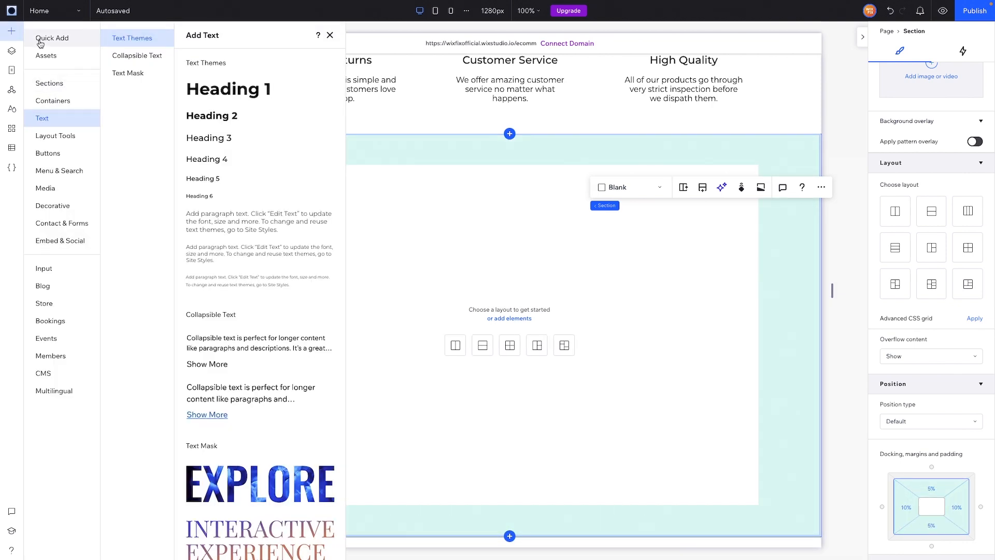
left_click(42, 38)
left_click_drag(408, 287, 547, 337)
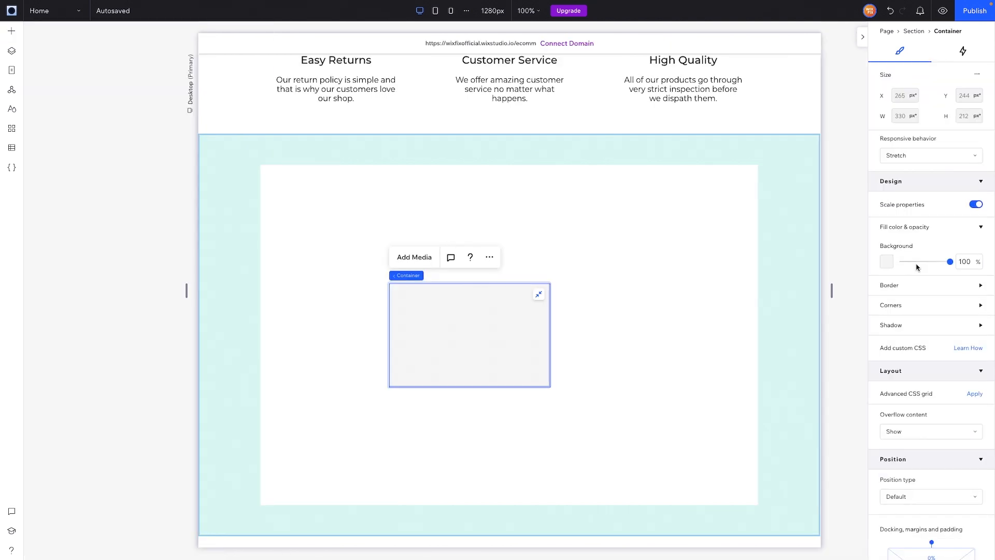
left_click(898, 305)
left_click(891, 337)
type("64")
key("Return")
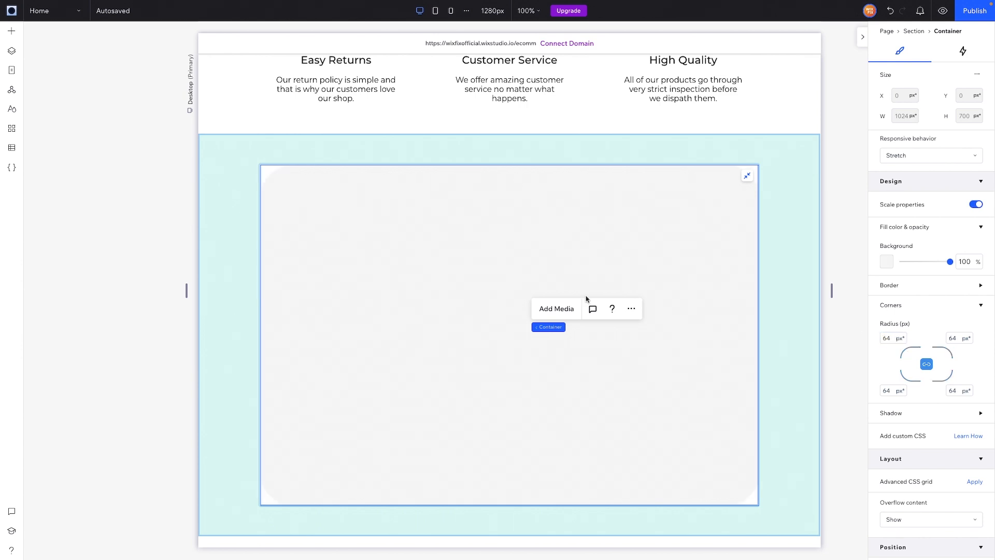
Try a left padding of 5% and then 10% on the container.
scroll(938, 410, "down", 5)
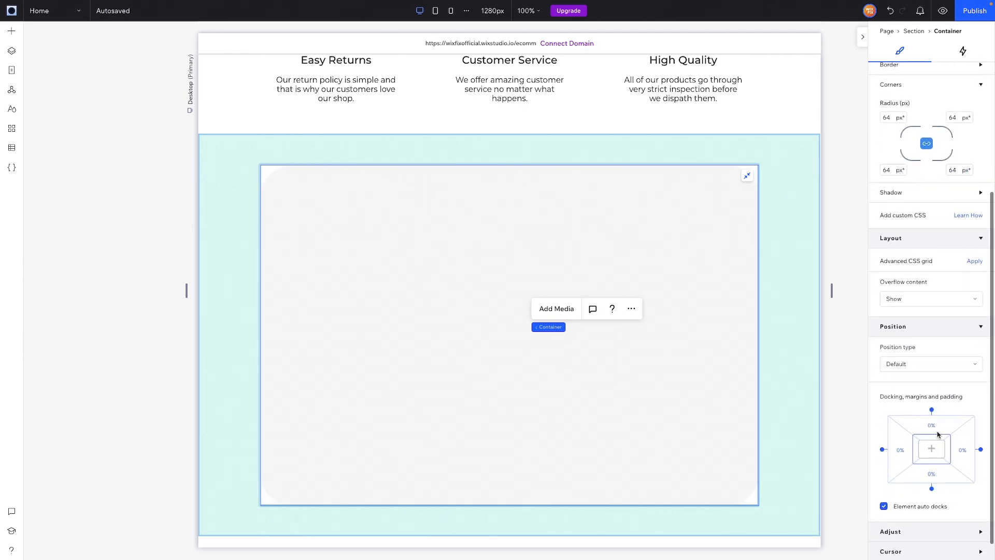
left_click(905, 456)
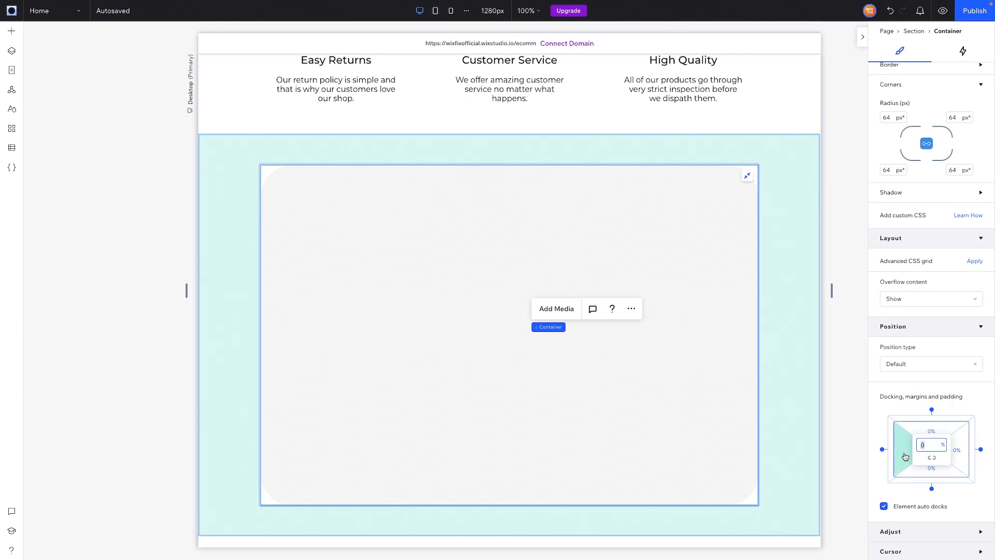
type("5")
key("Return")
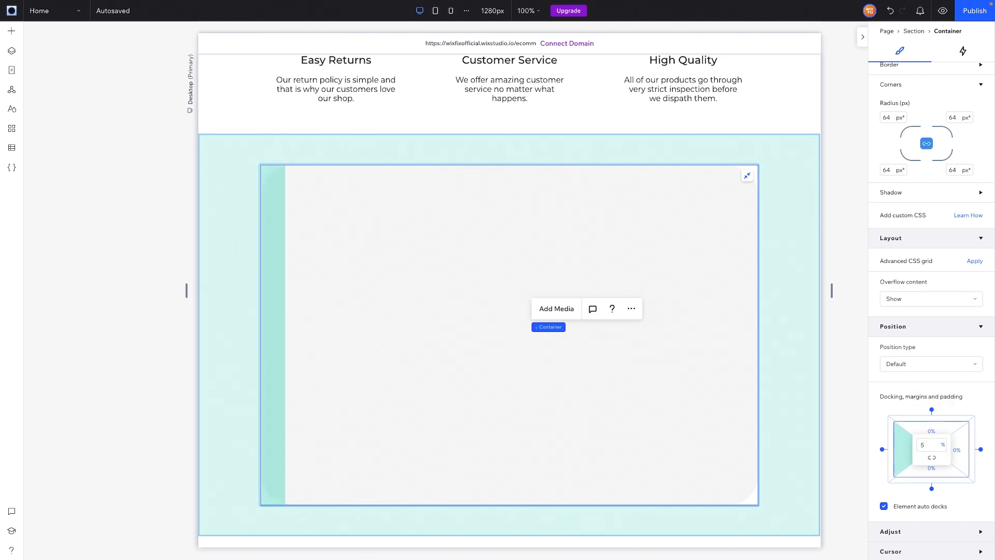
left_click(930, 445)
type("10")
key("Return")
Set the container's padding to 7.5% and link it across all four sides.
left_click(930, 445)
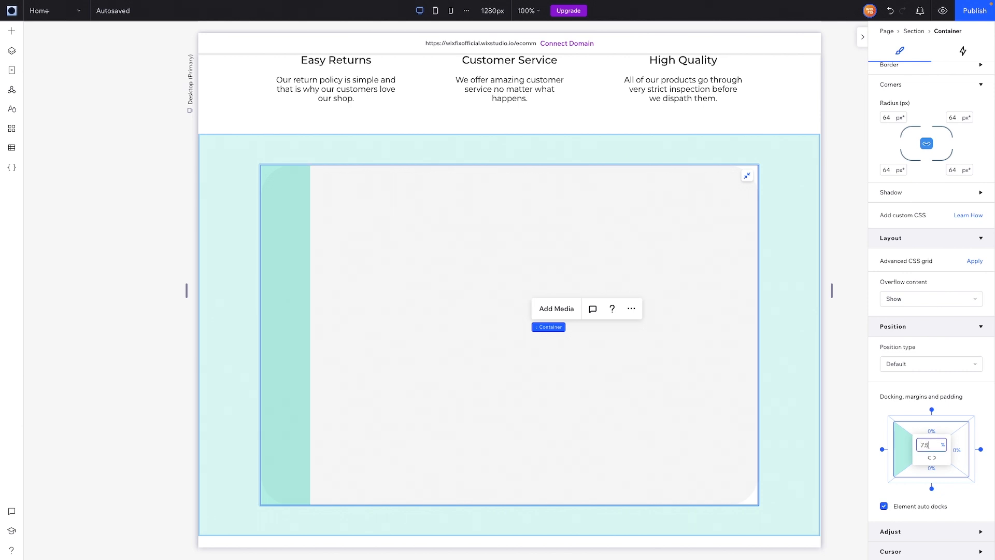
key("Return")
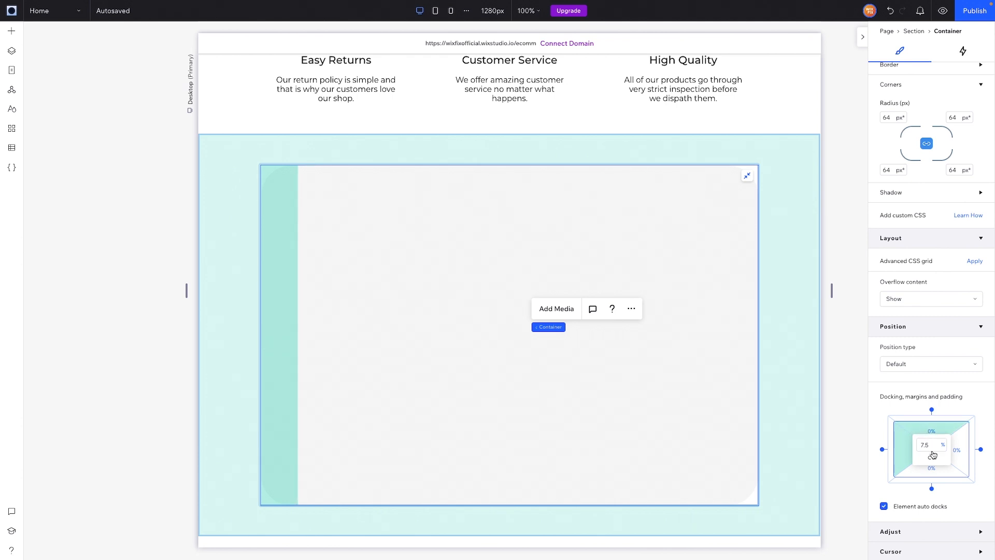
left_click(932, 459)
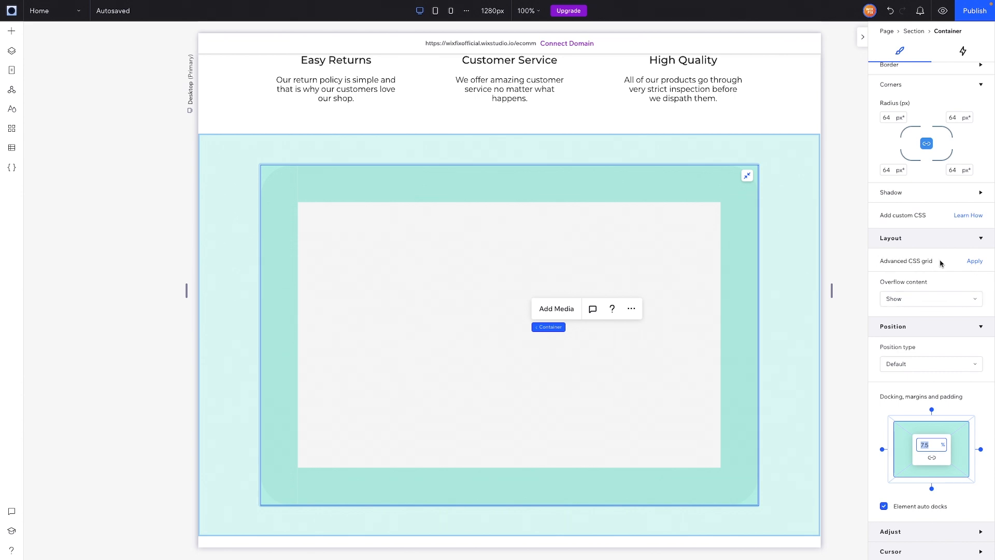
Apply an advanced CSS grid with a 2x1 layout to the container and set its column gap to 5 vw.
left_click(975, 261)
left_click(953, 280)
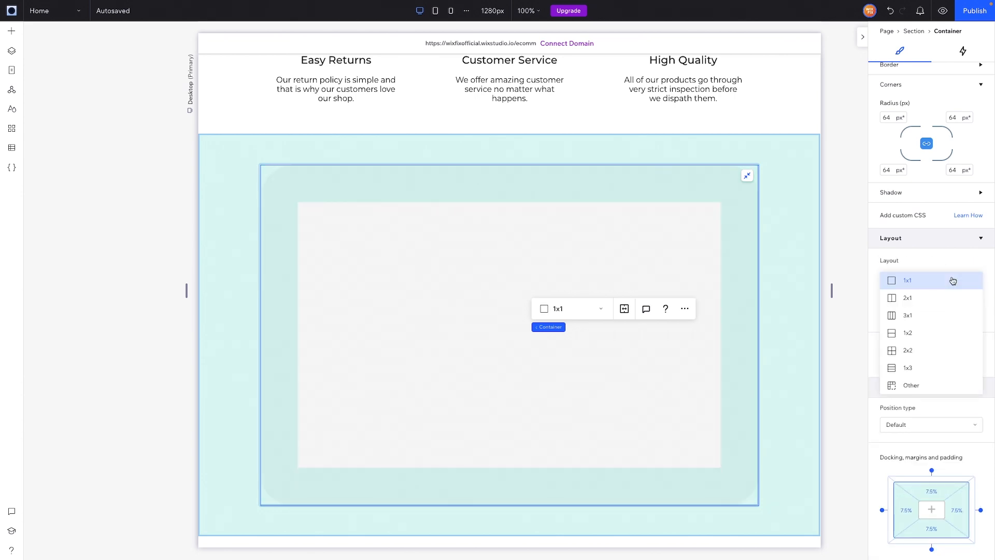
left_click(927, 296)
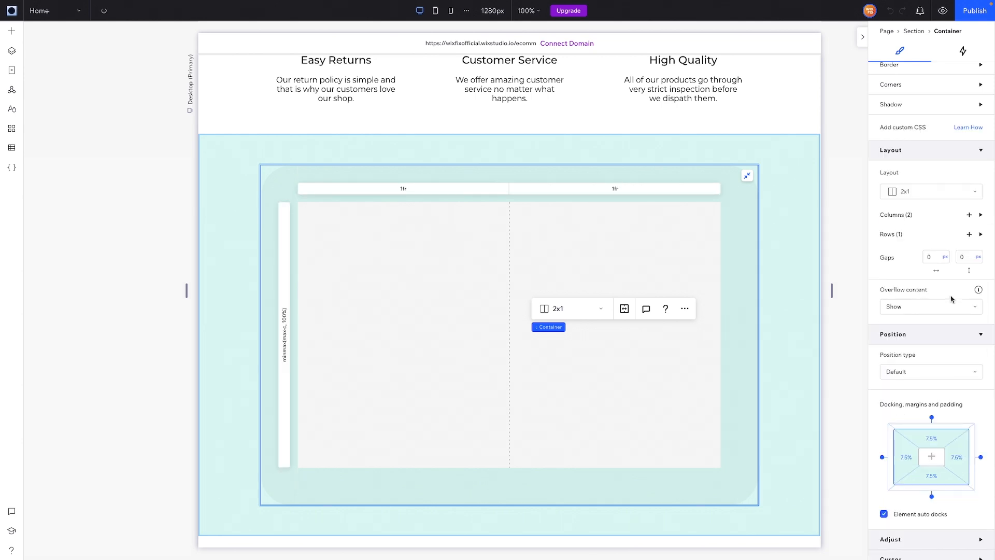
left_click(939, 258)
type("5vw")
key("Return")
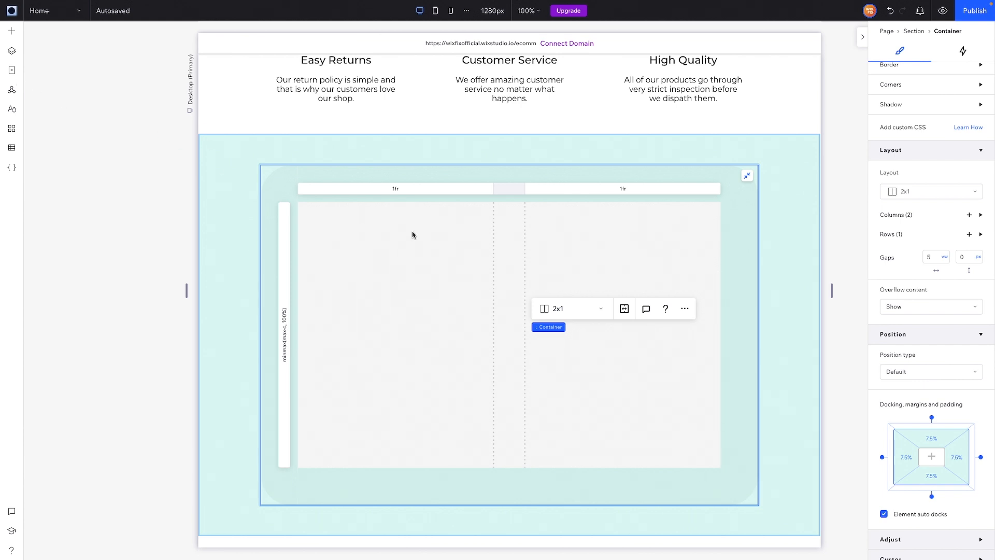
Add an image stretched to fill the container's left grid cell and give it a 32 px corner radius.
left_click(9, 35)
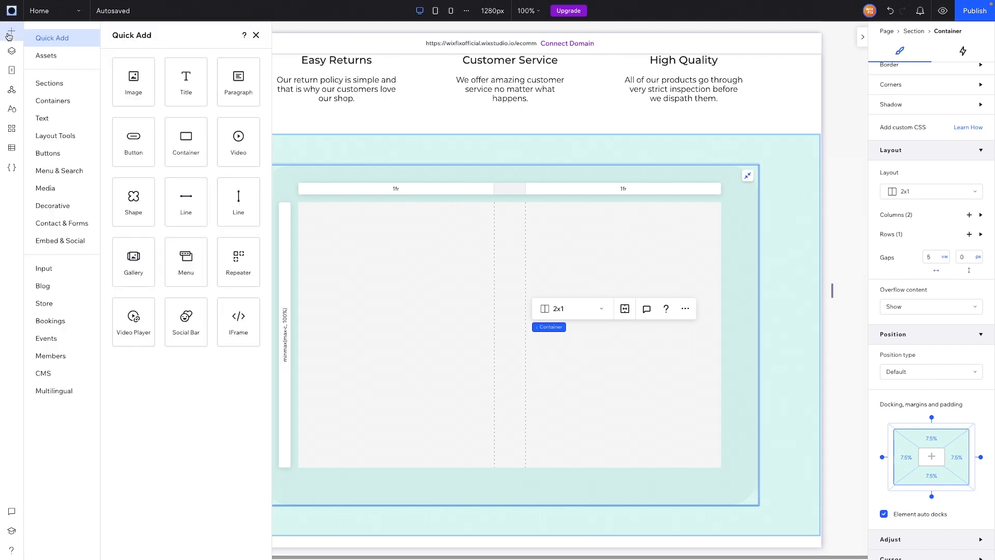
left_click_drag(226, 94, 390, 330)
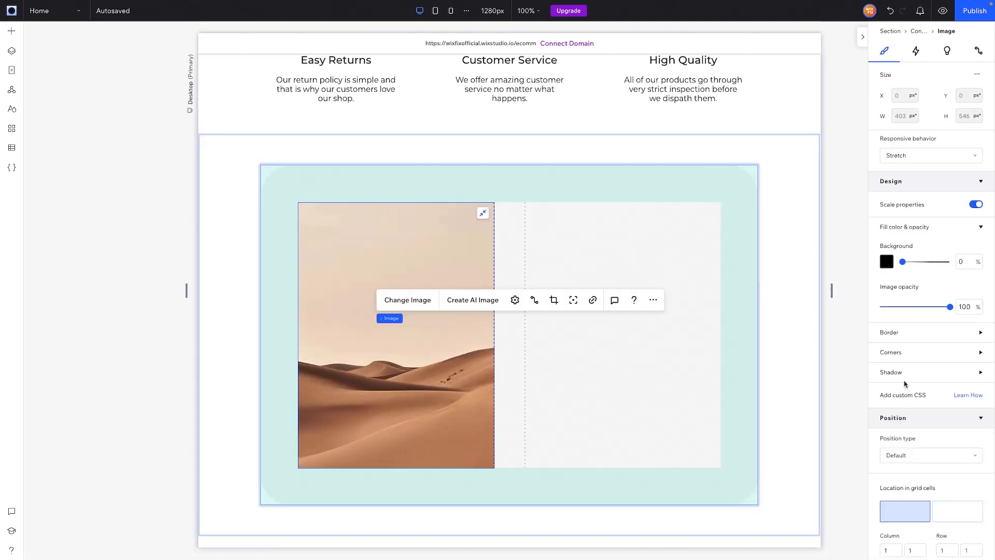
left_click(895, 352)
left_click(891, 385)
type("32")
left_click(400, 254)
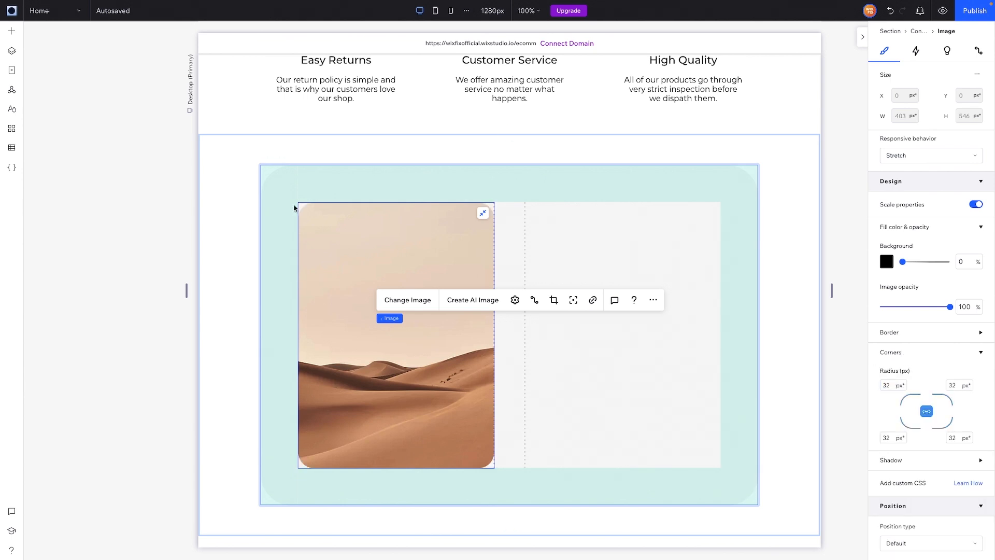
left_click(802, 189)
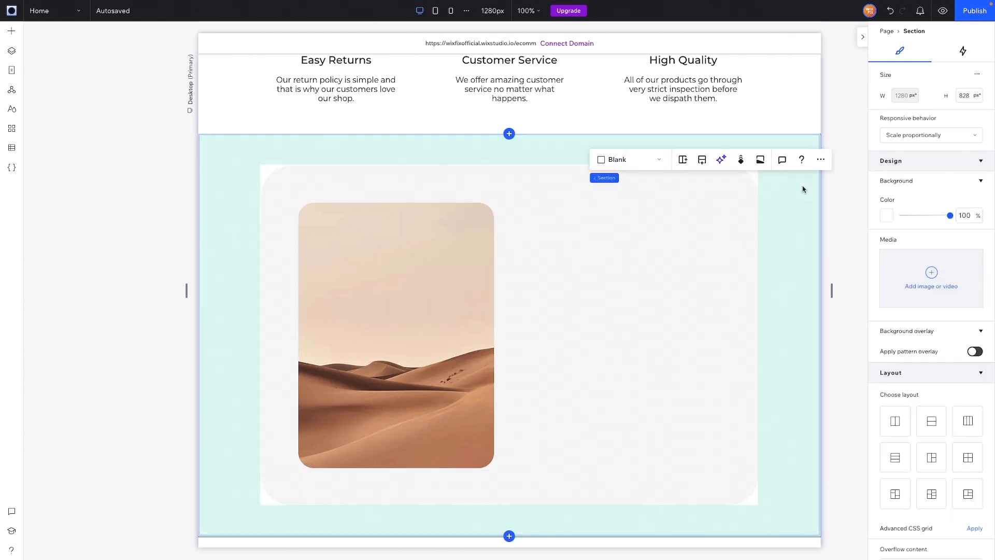
Try a corner radius of 64 px on the image and compare it with the container's corners.
left_click(368, 261)
left_click(892, 353)
left_click(892, 388)
key("Return")
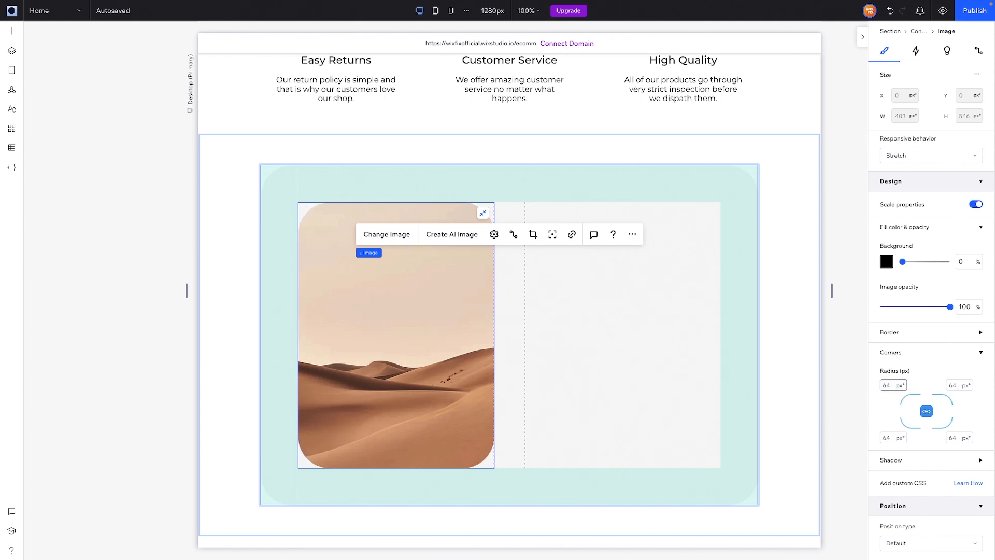
left_click(788, 282)
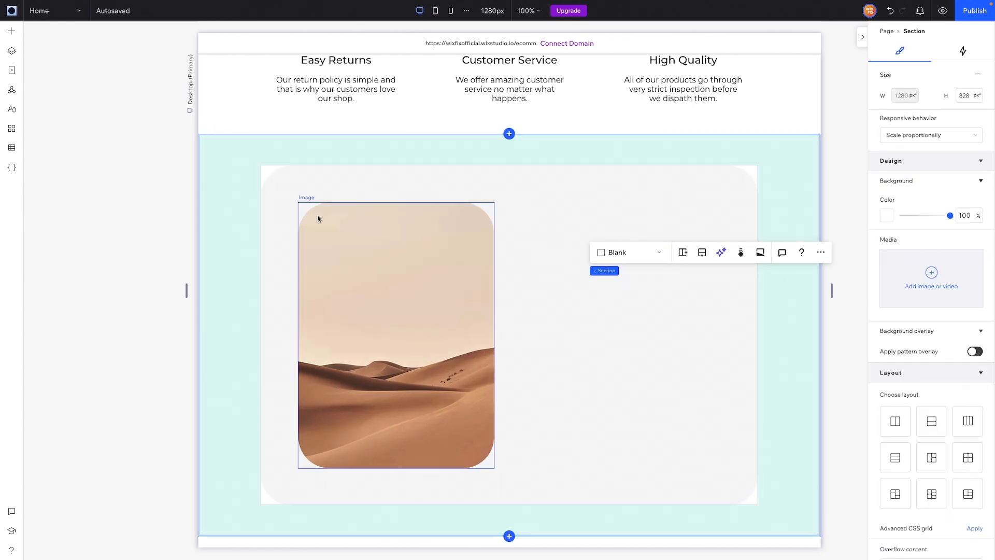
left_click(240, 90)
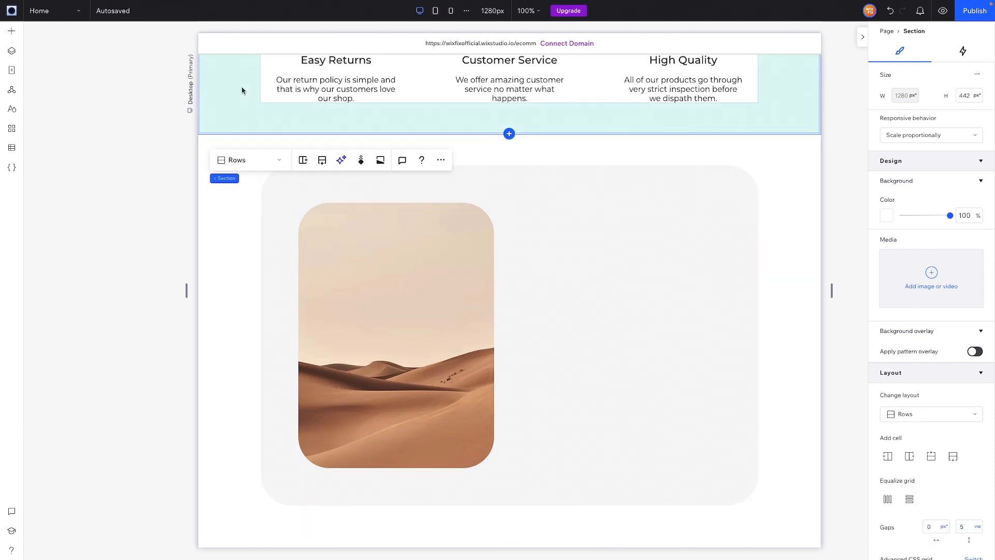
Set the image's corner radius to 32 px and replace its picture with the woman applying mascara.
left_click(410, 276)
double_click(891, 386)
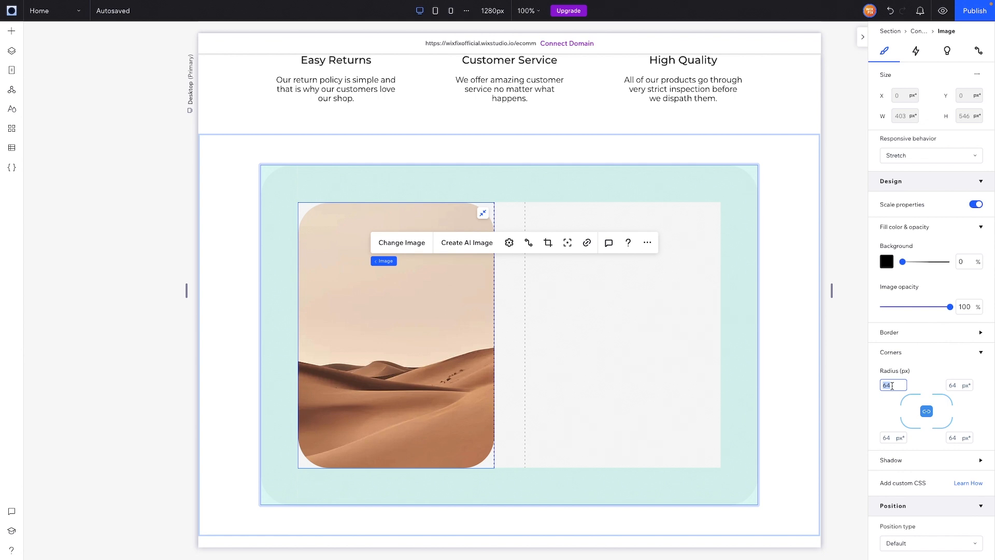
type("32")
key("Return")
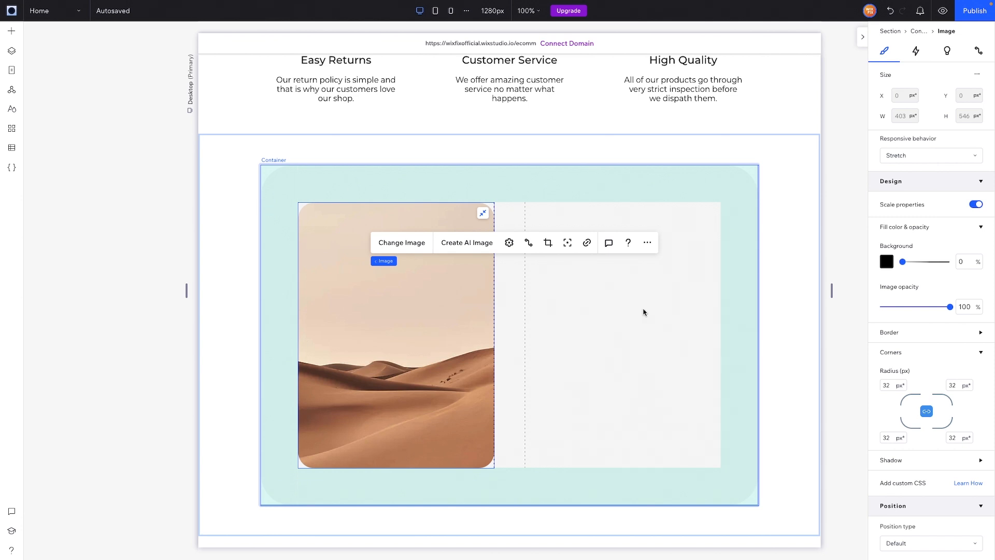
left_click(398, 243)
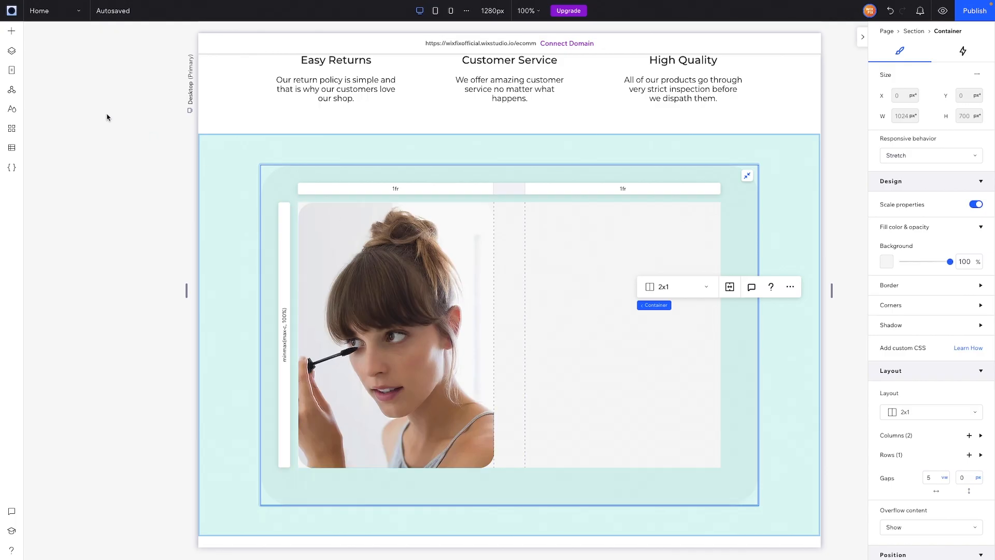
Add a basic shape to the new section beside the image's right edge.
left_click(12, 35)
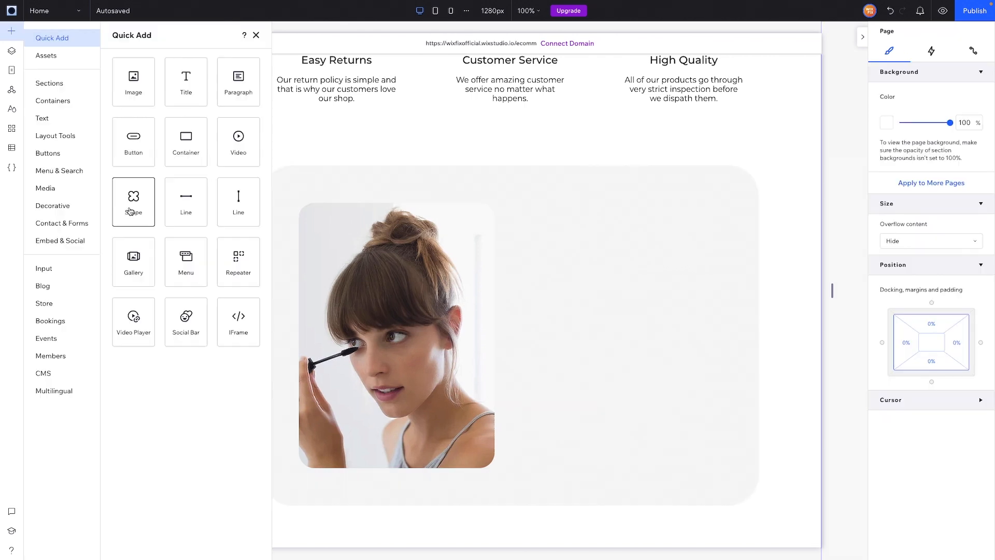
left_click(135, 209)
left_click(493, 291)
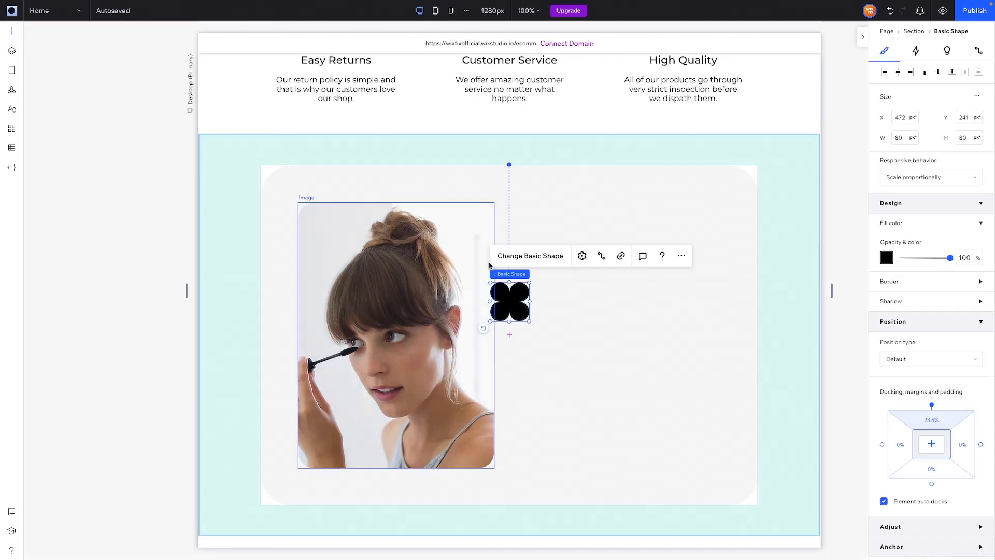
Replace the basic shape with the outlined "Quote Mark" vector art found by searching for "quote".
left_click(519, 255)
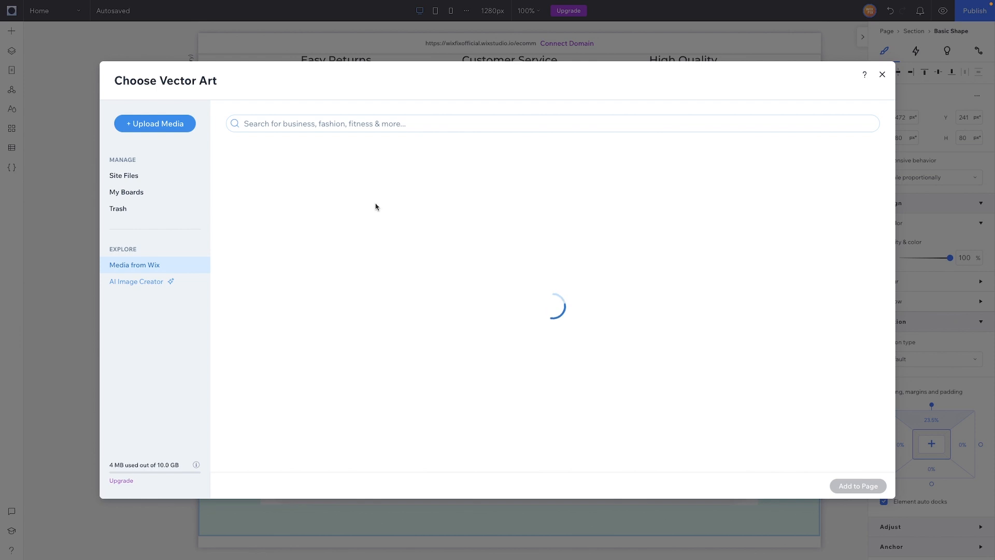
left_click(262, 123)
type("quote")
left_click(841, 264)
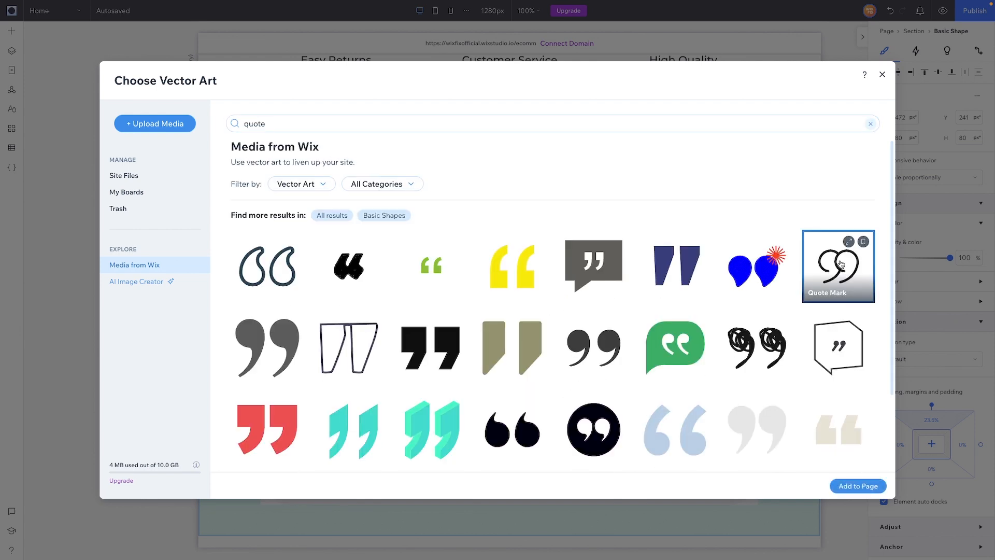
left_click(858, 486)
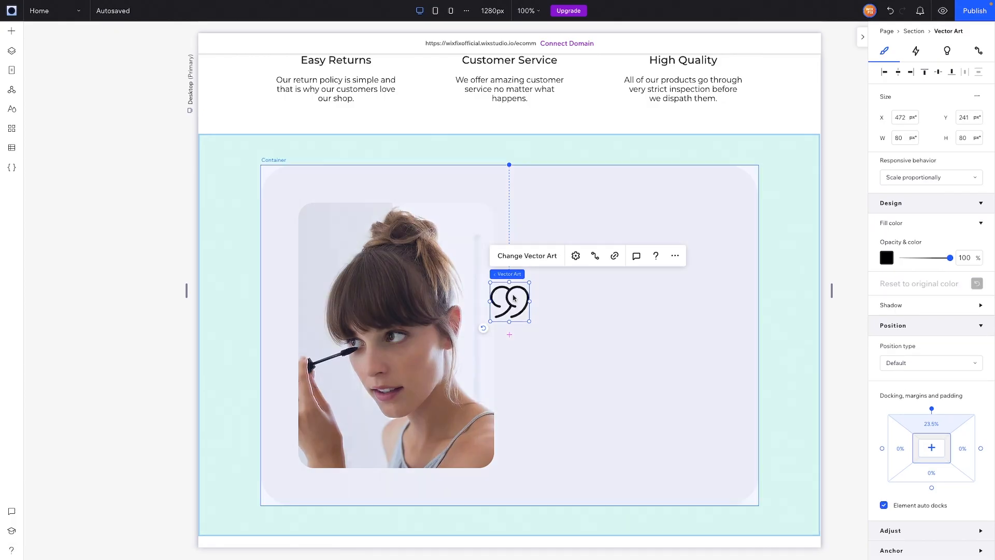
Color the quote mark in the theme's bright pink and align it to the top-left of the testimonial container's second column.
left_click(887, 257)
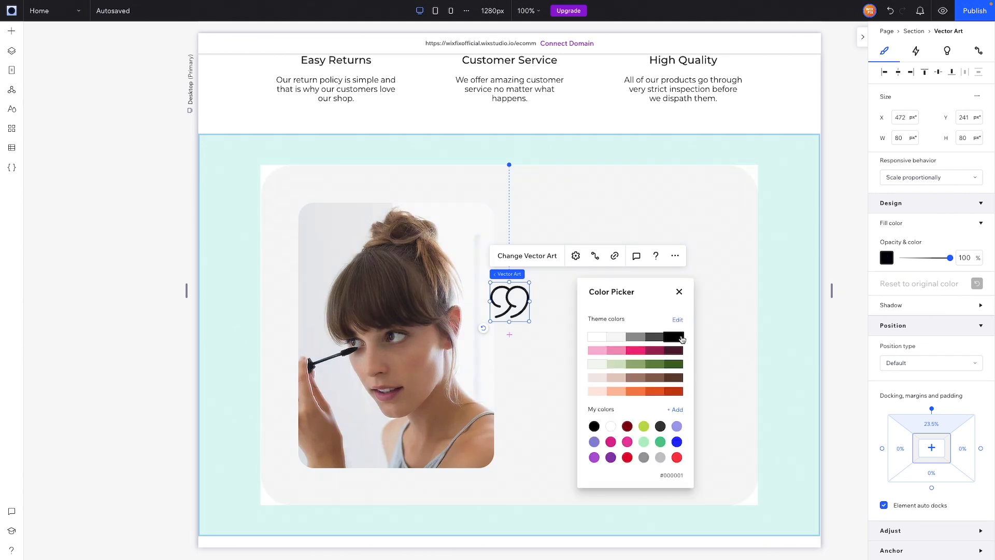
left_click(637, 351)
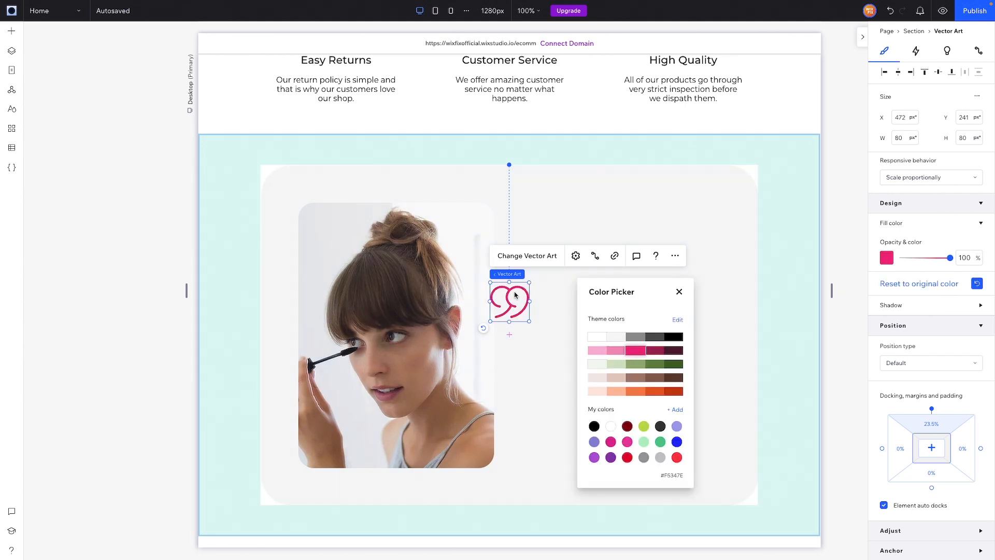
left_click_drag(503, 300, 543, 224)
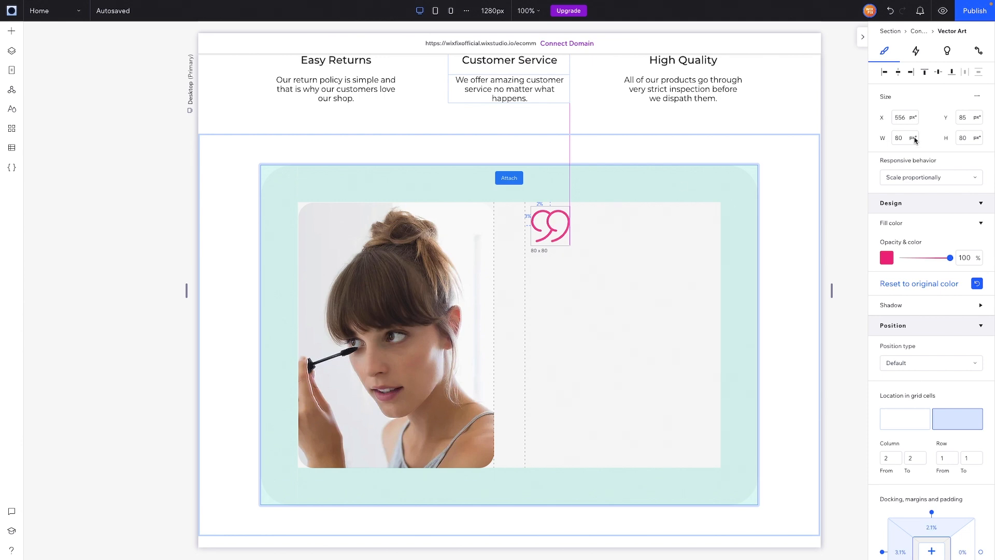
left_click(884, 72)
left_click(924, 75)
Add a paragraph to the container's second column, 400 px wide, left-aligned and vertically centered.
left_click(12, 31)
left_click_drag(238, 92, 611, 311)
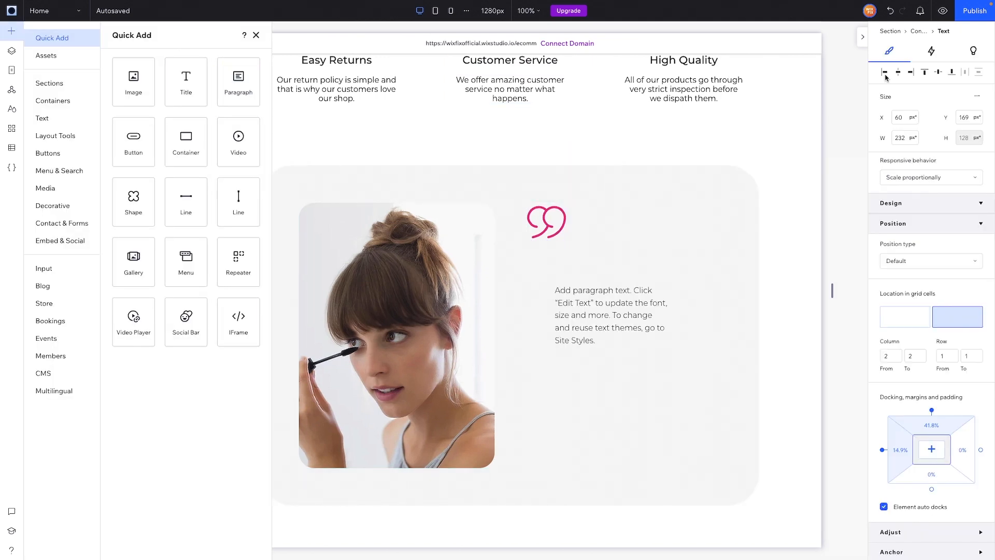
left_click(939, 73)
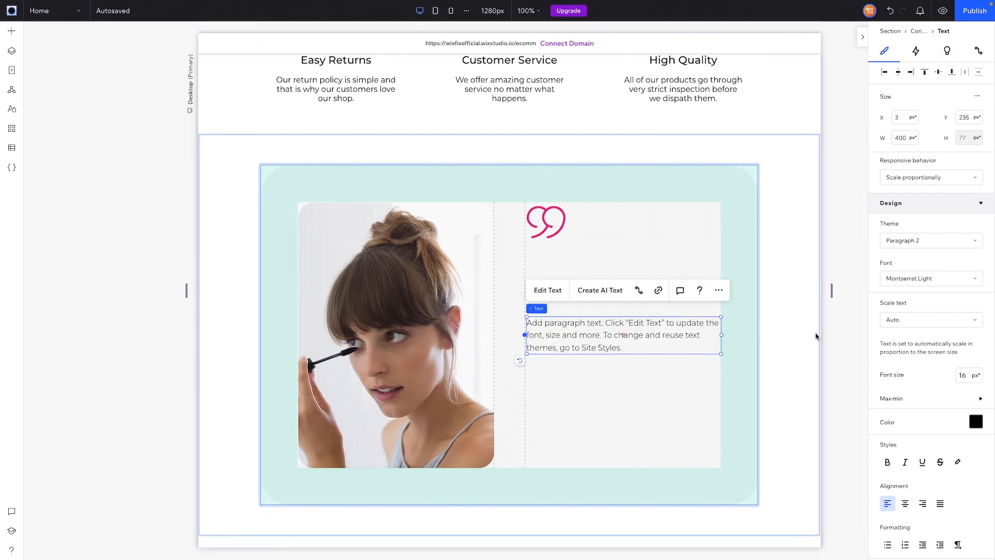
Set the paragraph's font size to 32 px and move it up directly under the quote mark.
left_click(967, 377)
key("Return")
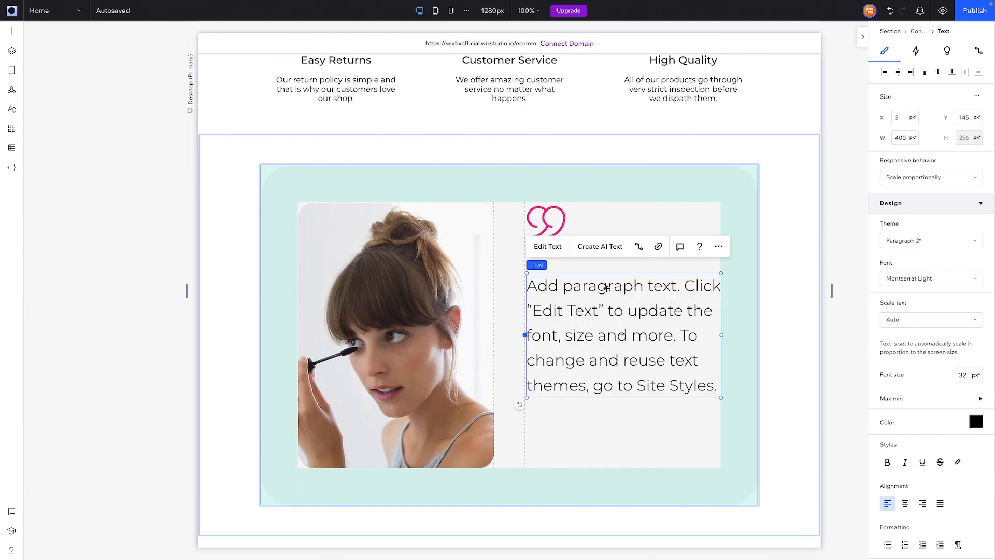
left_click_drag(598, 289, 597, 259)
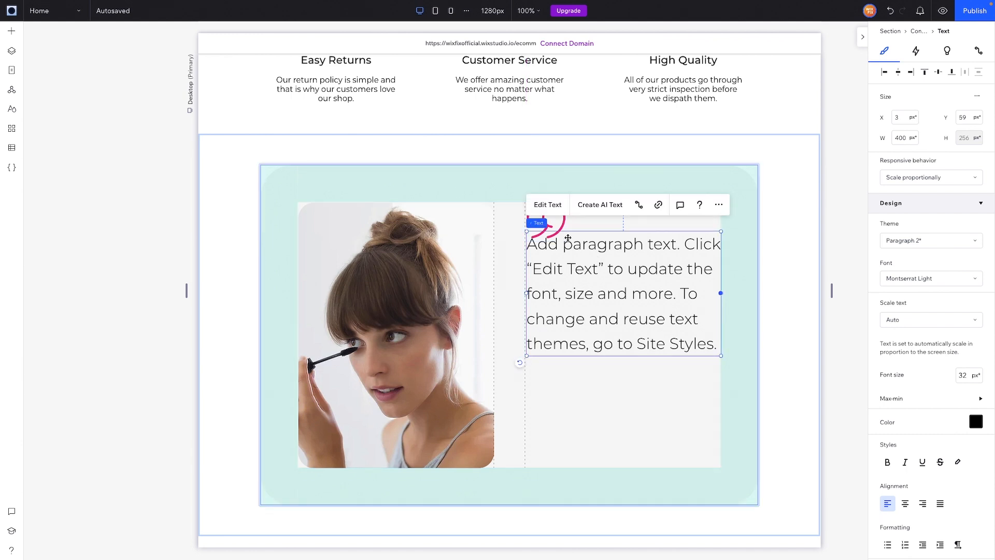
left_click(556, 226, "shift")
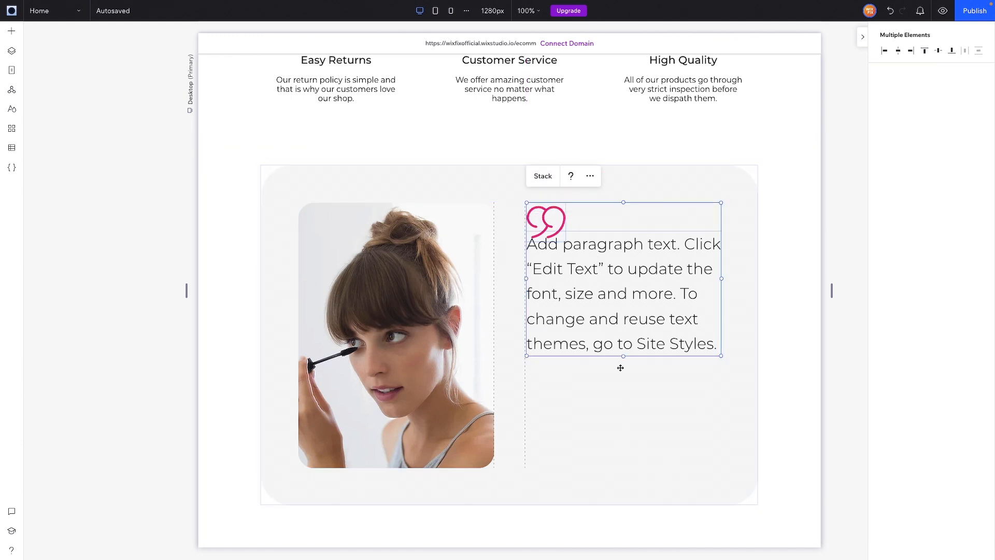
left_click(620, 368)
Add a Heading 6 text near the bottom of the testimonial container and set its responsive behavior to Hug.
left_click(11, 31)
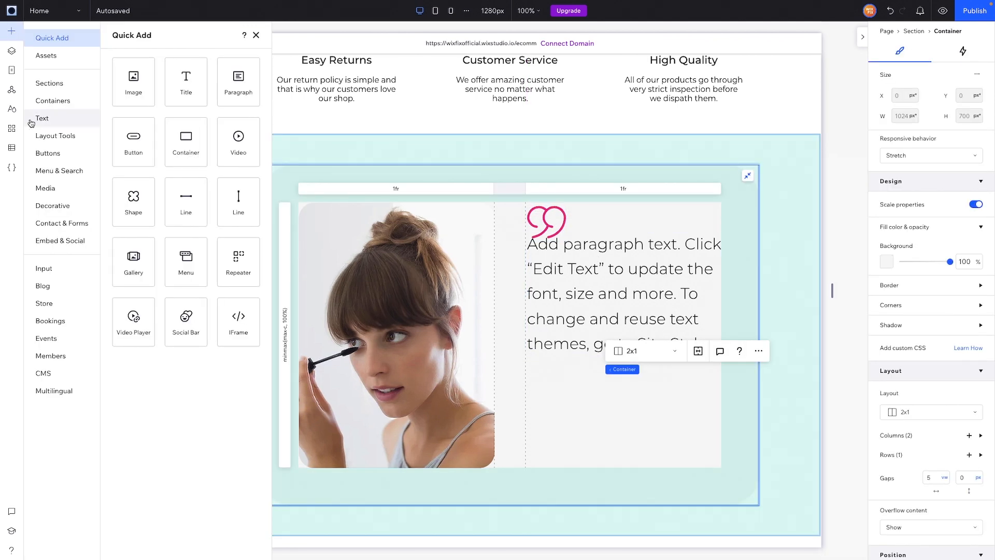
left_click(31, 123)
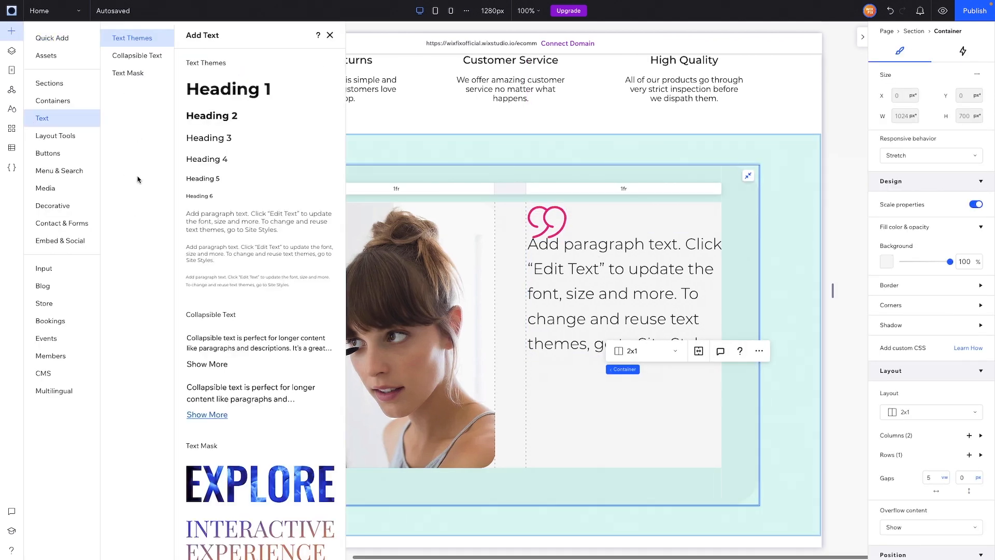
left_click_drag(581, 378, 621, 440)
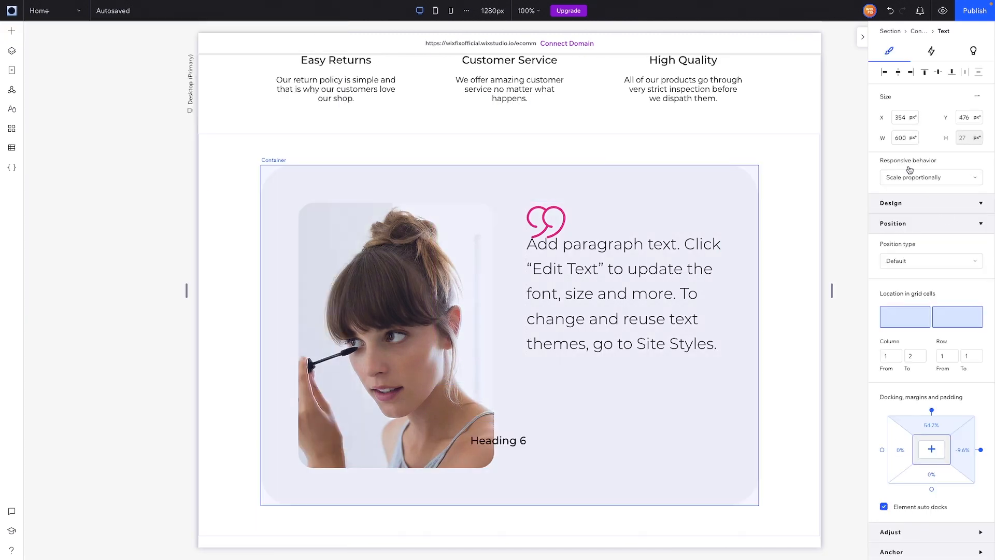
left_click(927, 178)
left_click(913, 232)
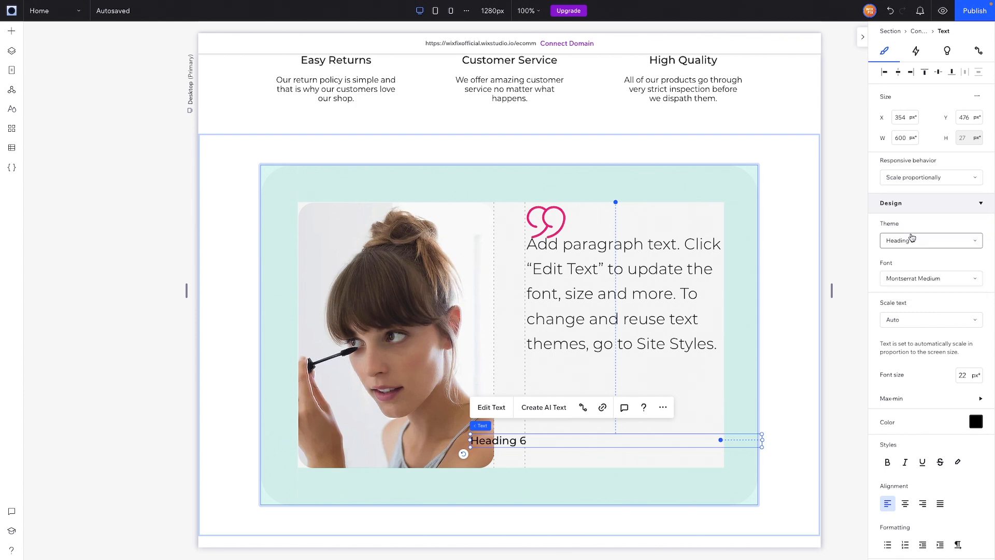
Align the Heading 6 text to the left and bottom and place it in the container's second grid cell.
left_click(883, 73)
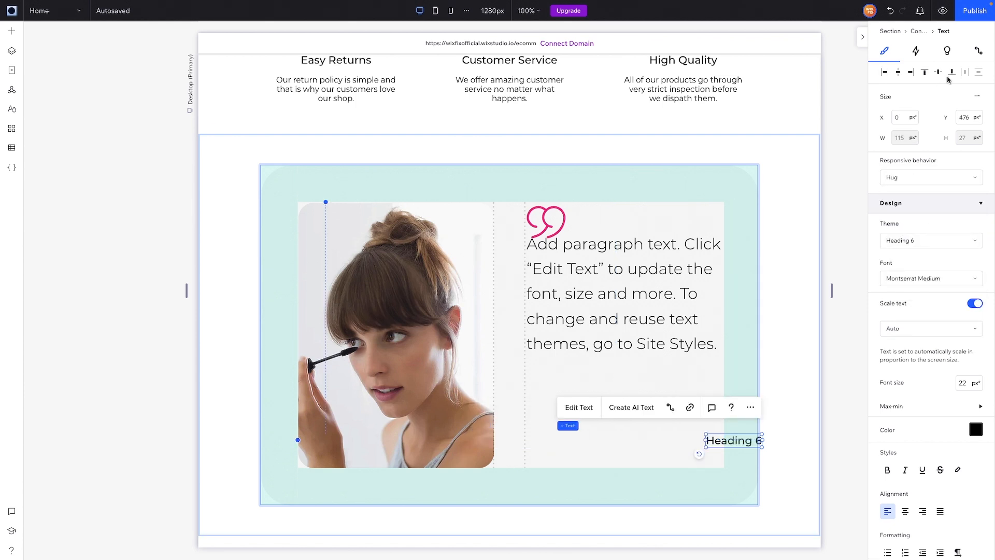
left_click(952, 72)
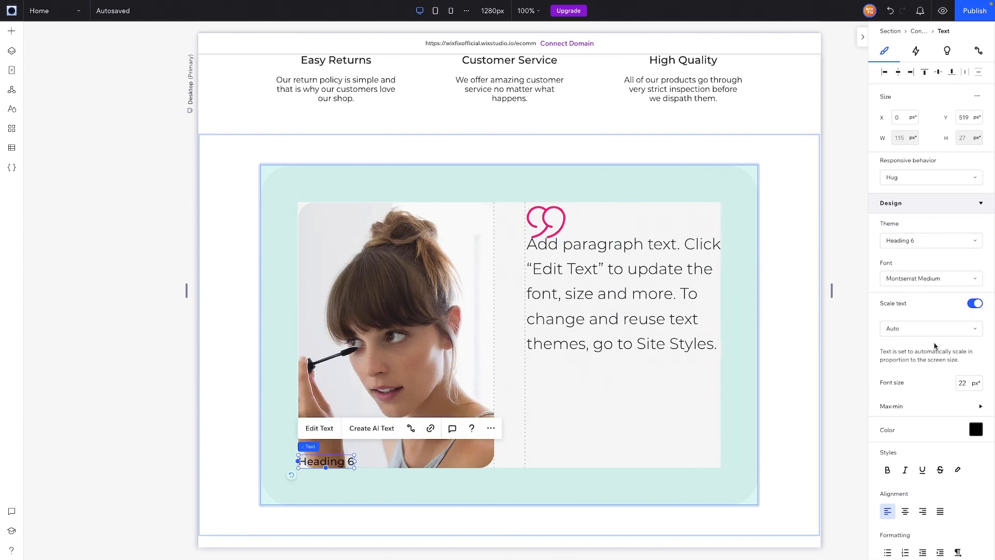
scroll(942, 363, "down", 6)
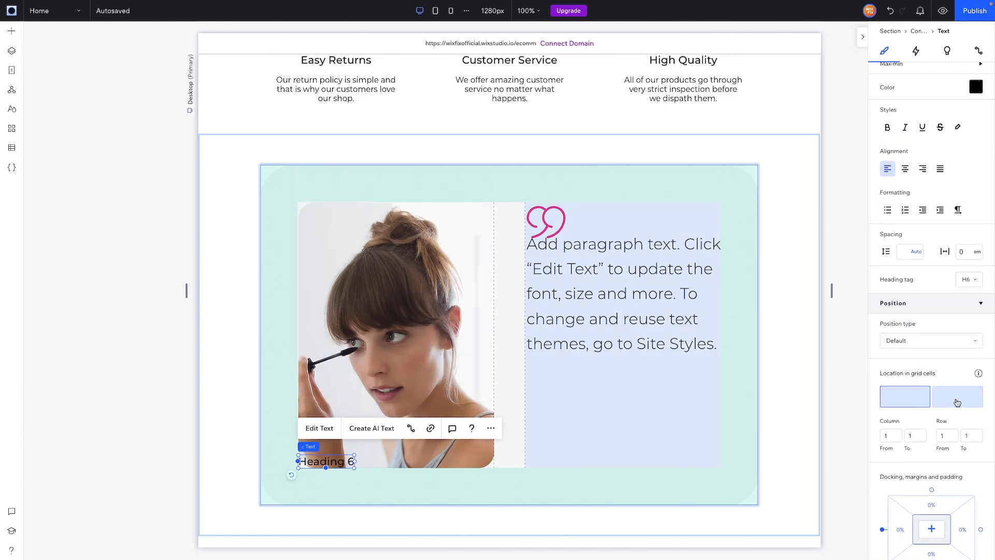
left_click(957, 402)
Change the heading's text to "Person's Name".
double_click(552, 461)
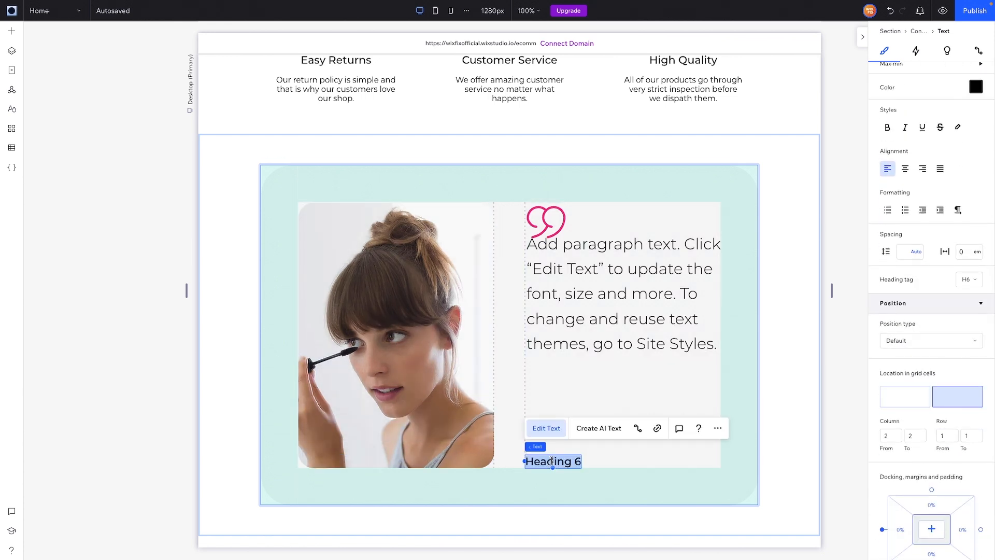
type("Person")
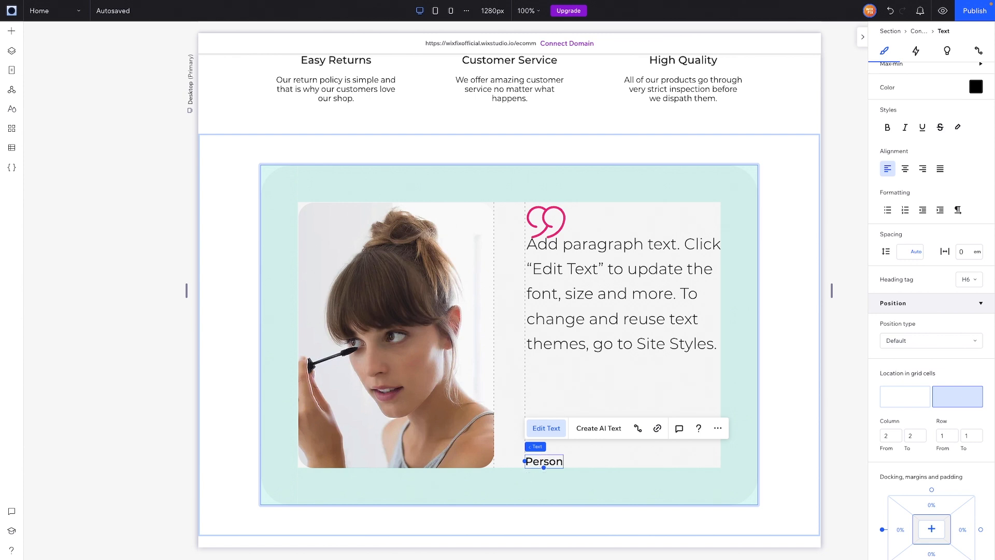
type("'s Name")
Stack the quote mark and the paragraph vertically, and give the stack a 30% bottom margin.
left_click(546, 220)
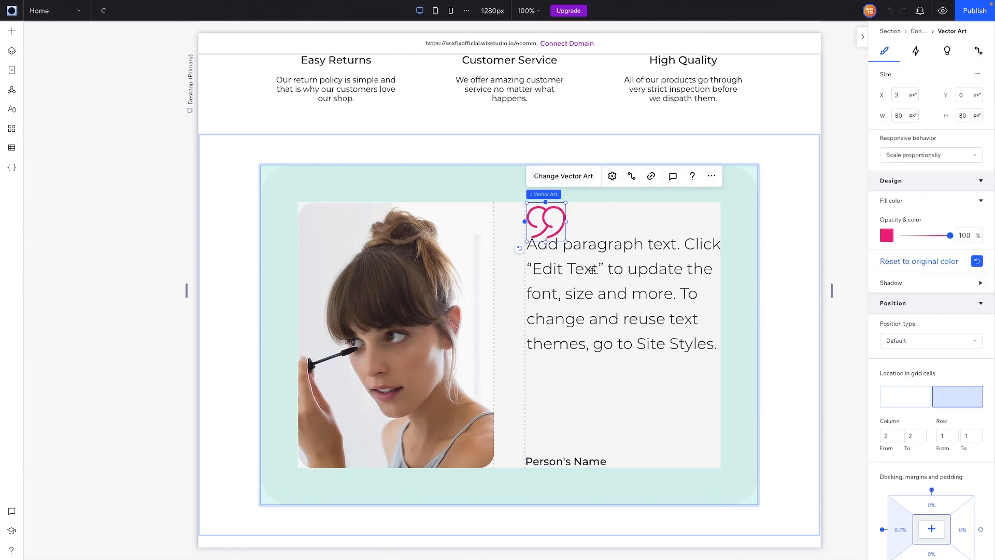
left_click(593, 269, "shift")
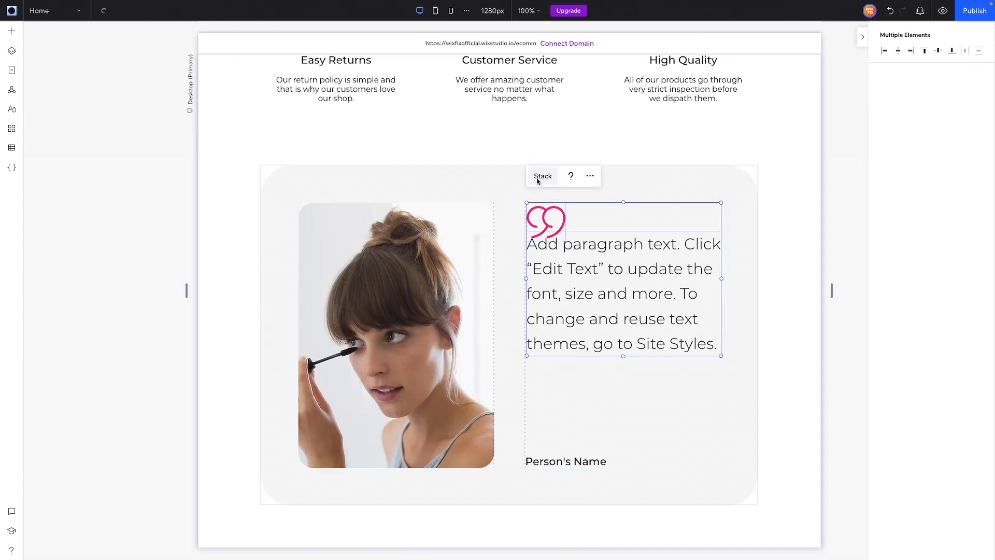
left_click(539, 178)
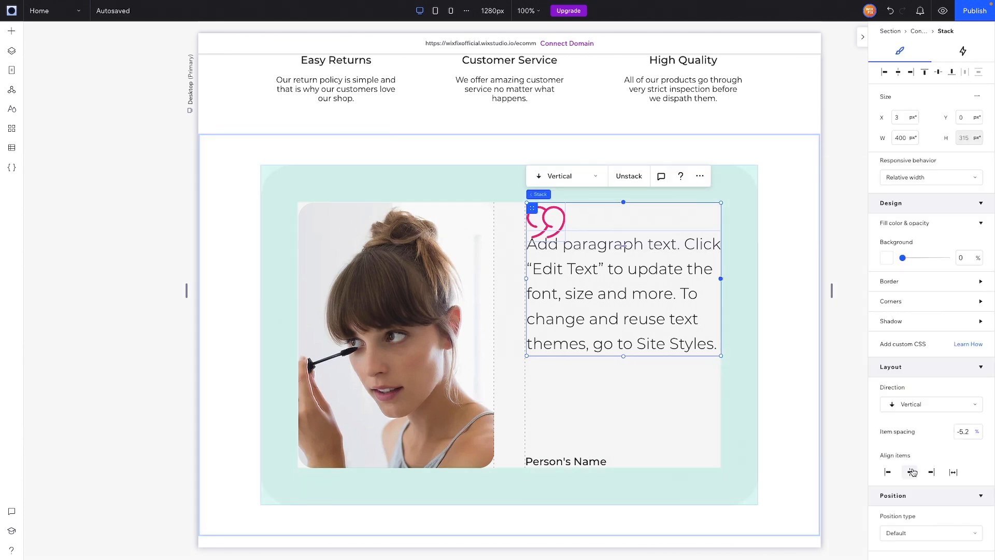
scroll(928, 472, "down", 6)
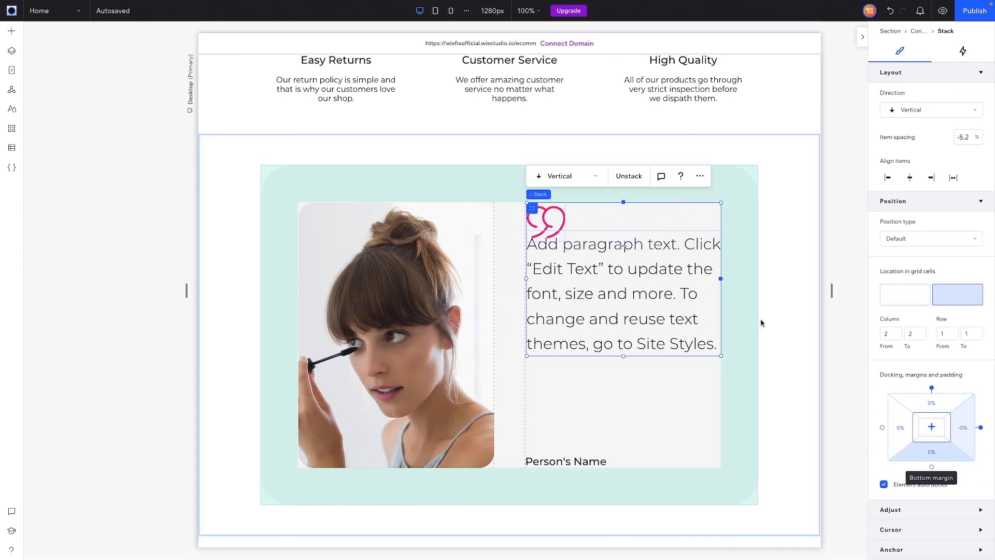
left_click(939, 453)
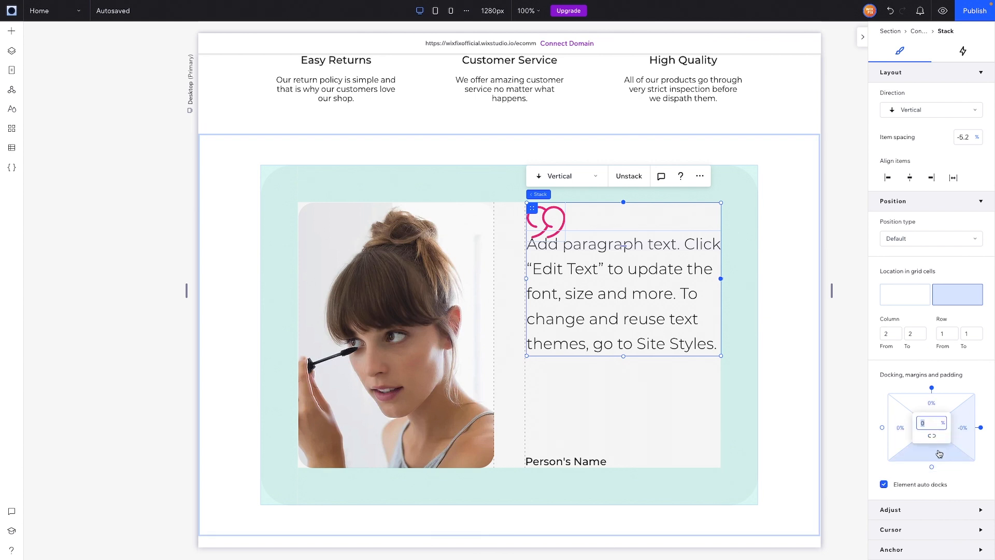
key("Return")
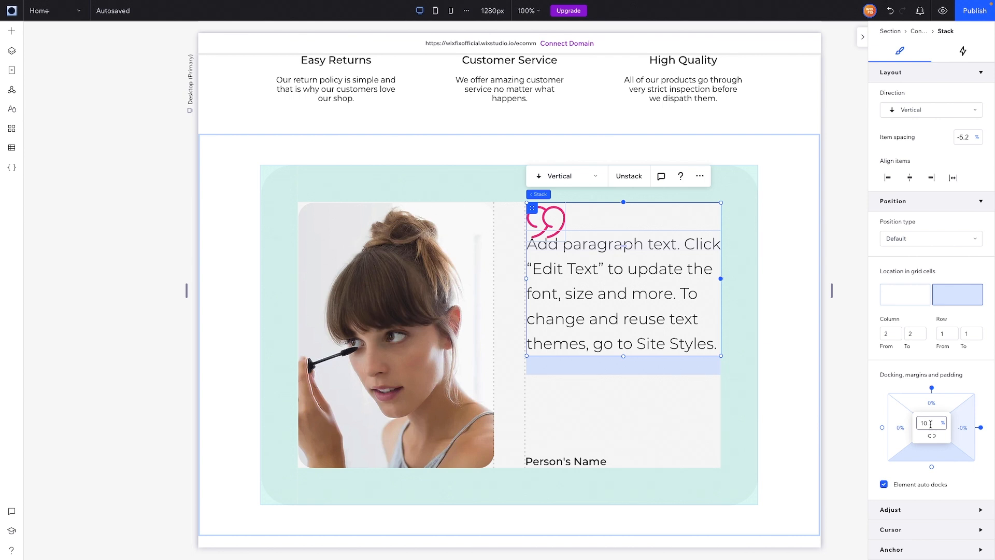
key("Return")
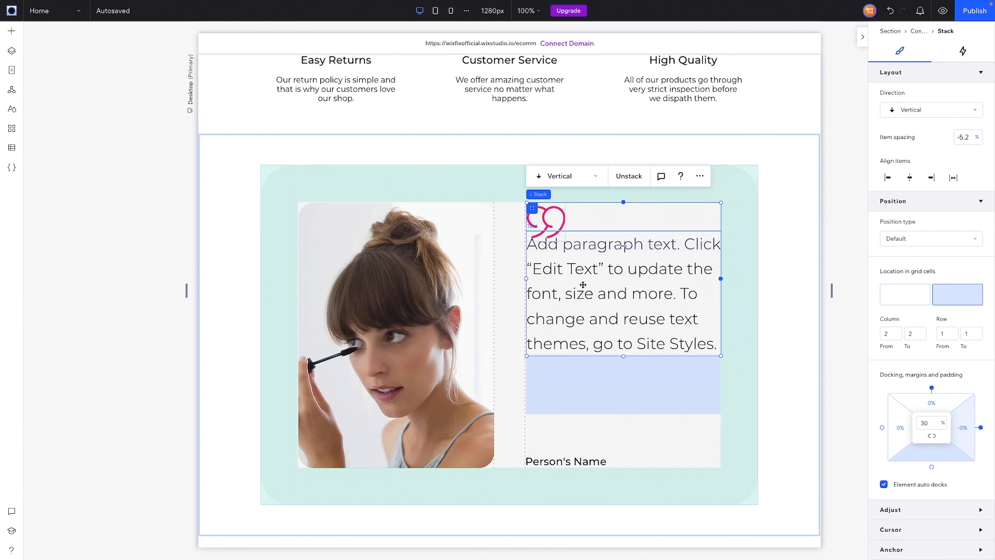
Shrink the quote mark to about 33 x 33 px.
left_click(785, 401)
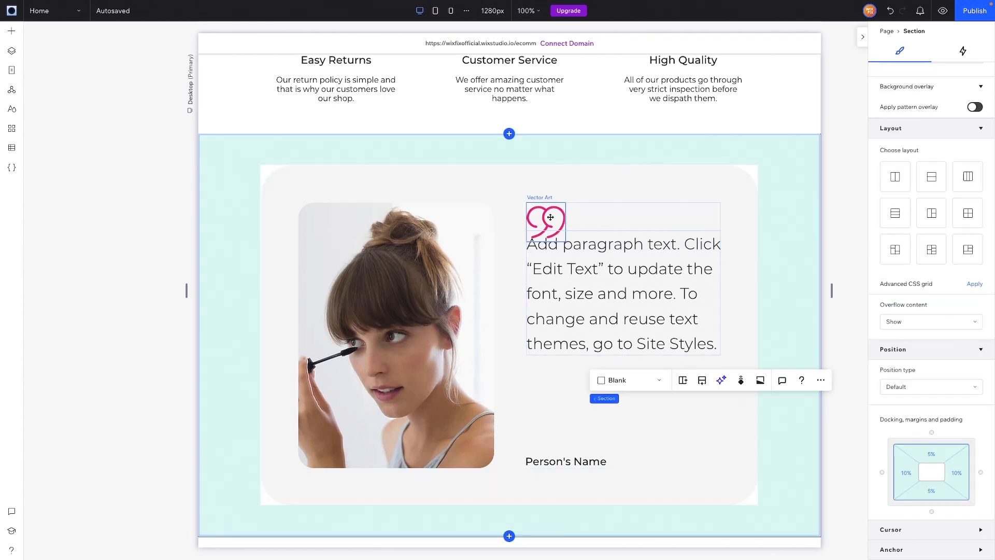
left_click(551, 217)
left_click_drag(566, 242, 545, 217)
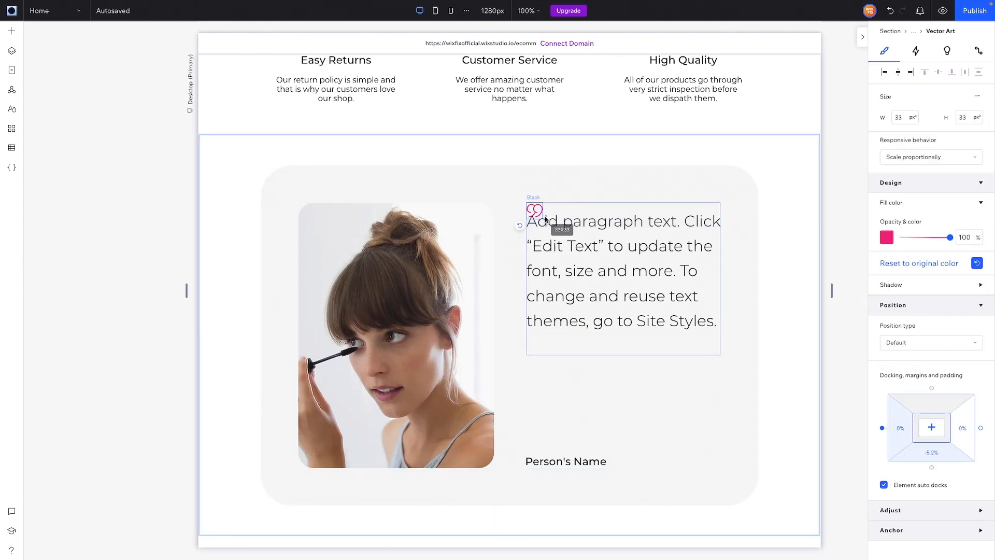
Set the item spacing of the quote mark and paragraph stack to 10%.
left_click(565, 209)
left_click(565, 207)
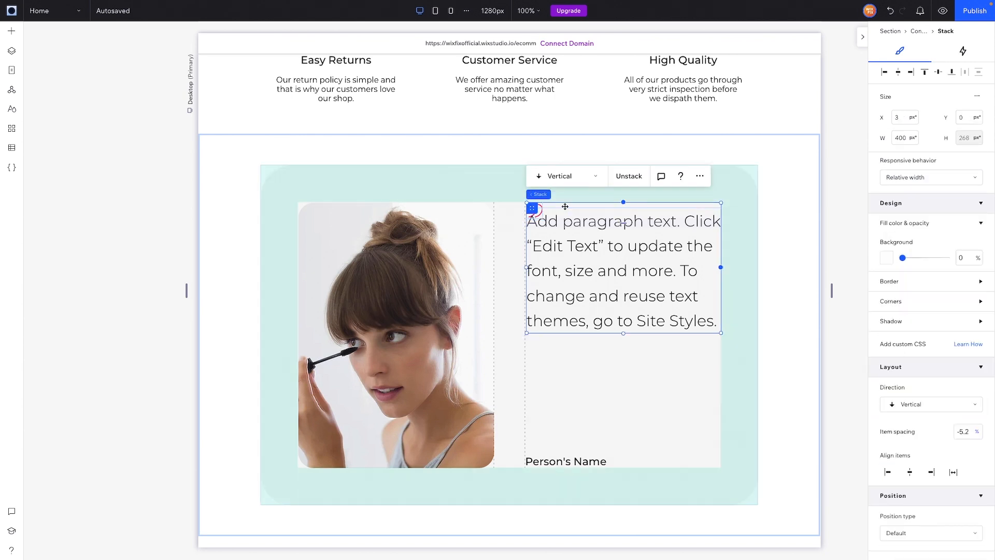
left_click(972, 433)
type("10")
key("Return")
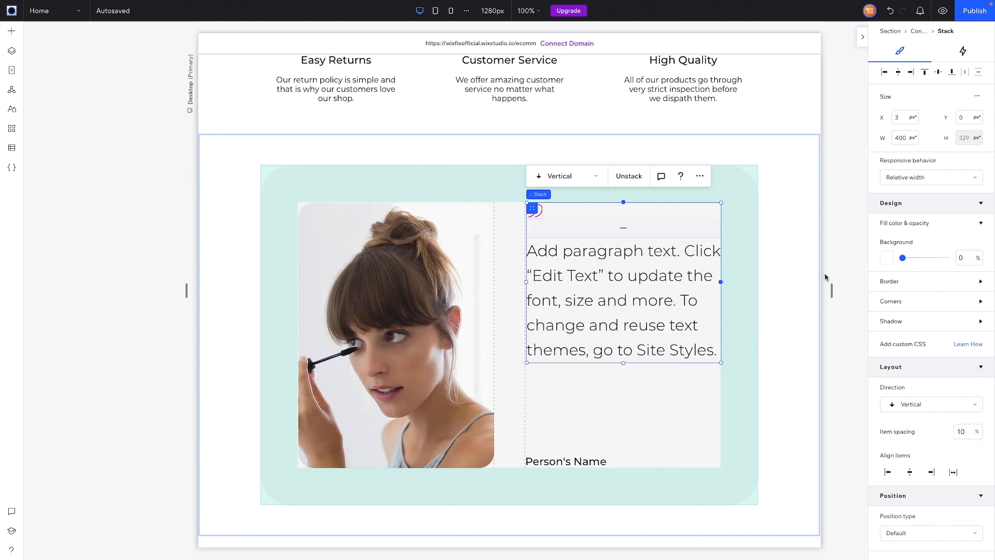
Set the testimonial section's height to 0 px.
left_click(792, 263)
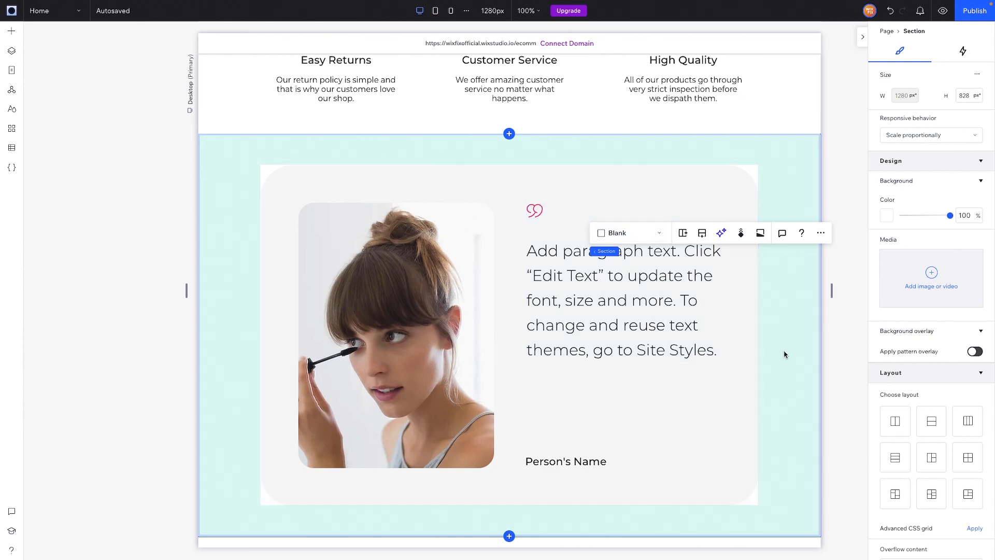
left_click(970, 92)
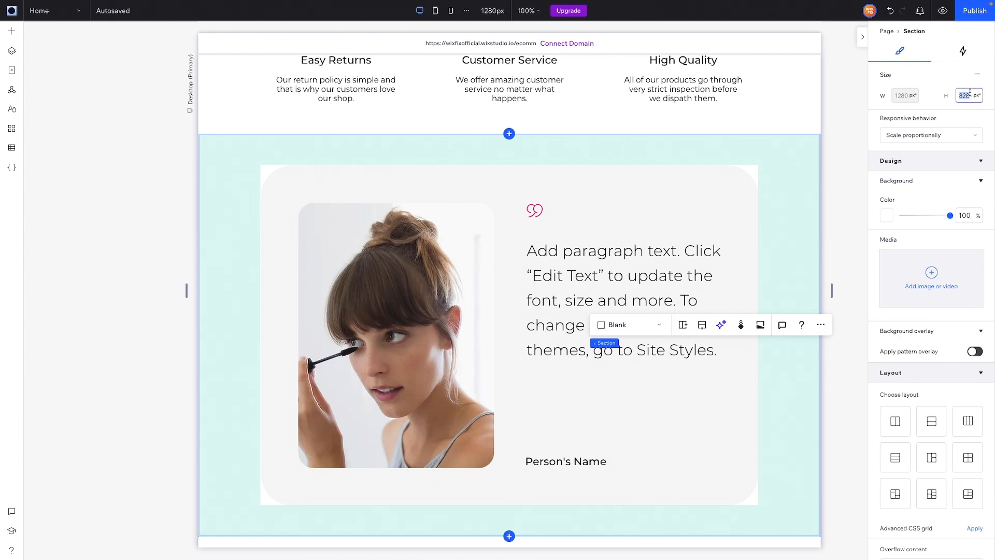
key("Return")
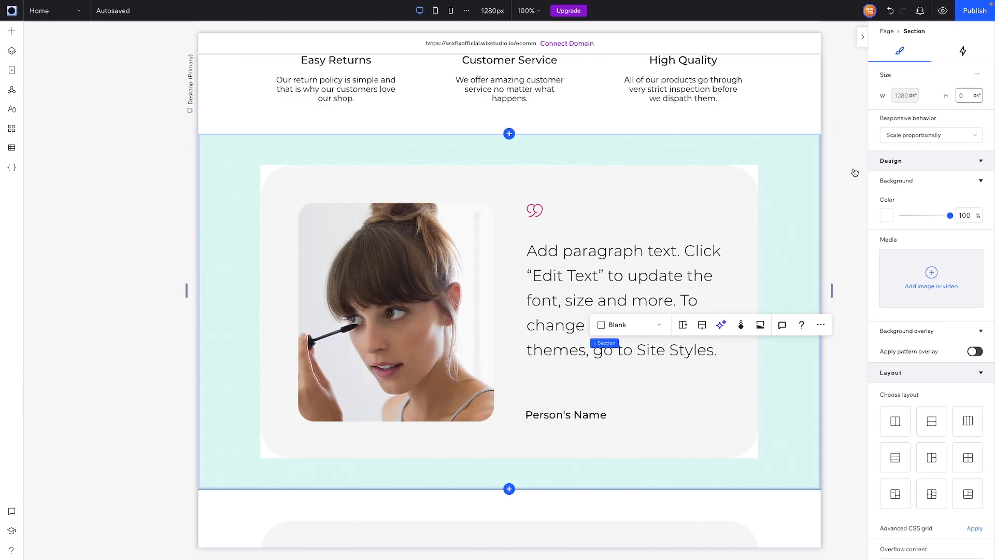
Examine how the testimonial section fits between the benefits columns above and the newsletter and footer sections below.
left_click(854, 172)
scroll(854, 172, "down", 6)
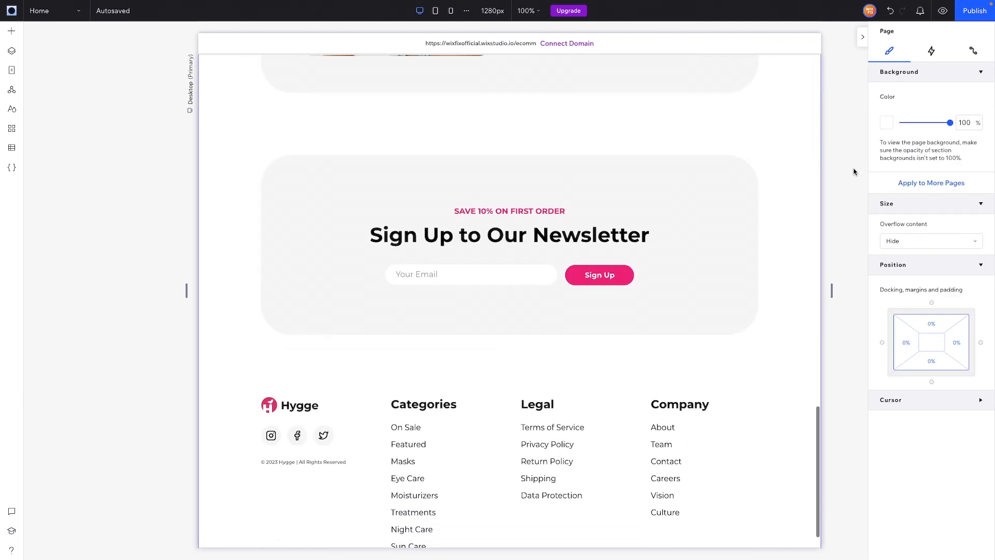
scroll(855, 172, "up", 5)
scroll(854, 171, "down", 1)
scroll(854, 171, "down", 2)
scroll(854, 172, "down", 1)
scroll(854, 172, "up", 3)
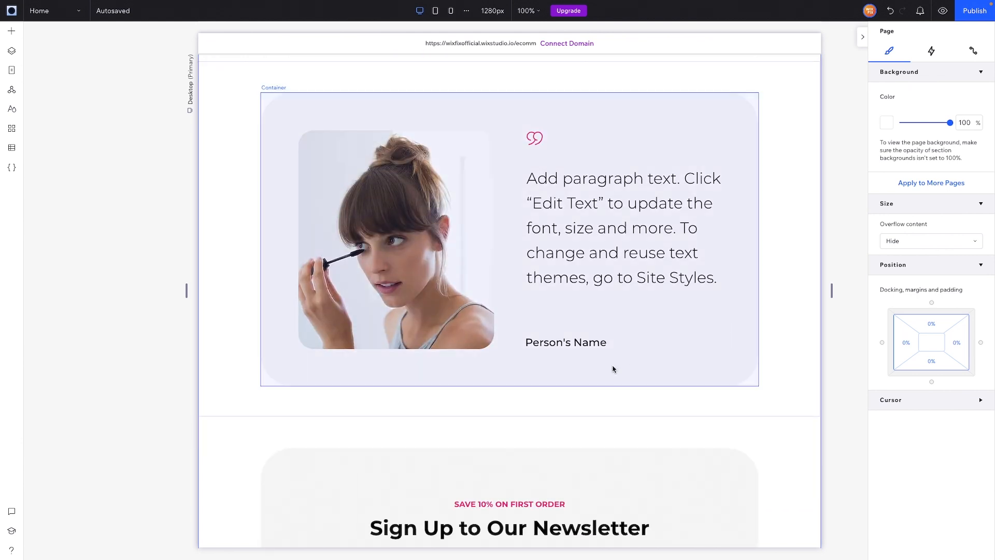
scroll(613, 369, "down", 3)
scroll(667, 404, "up", 5)
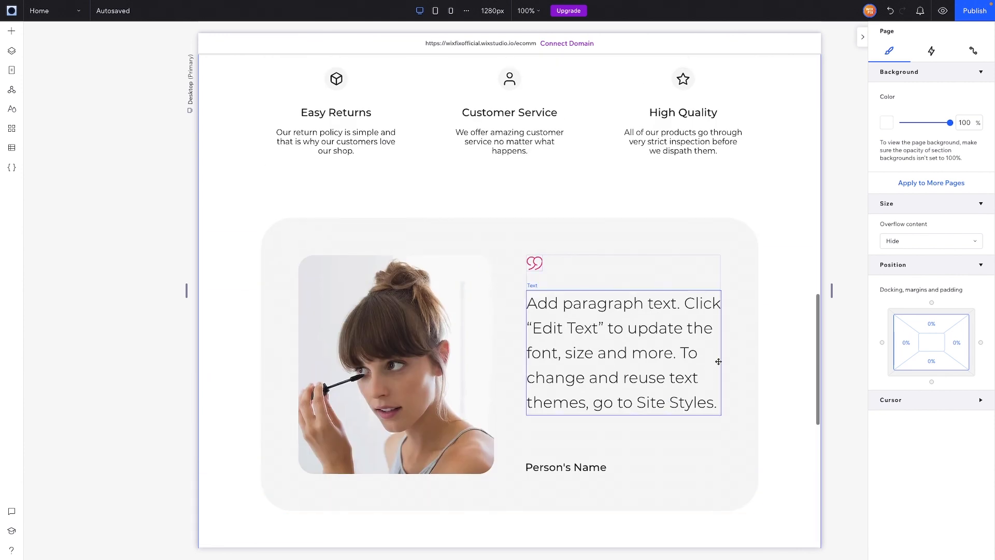
Set the background opacity of the testimonial's rounded two-column container to 0%.
left_click(742, 271)
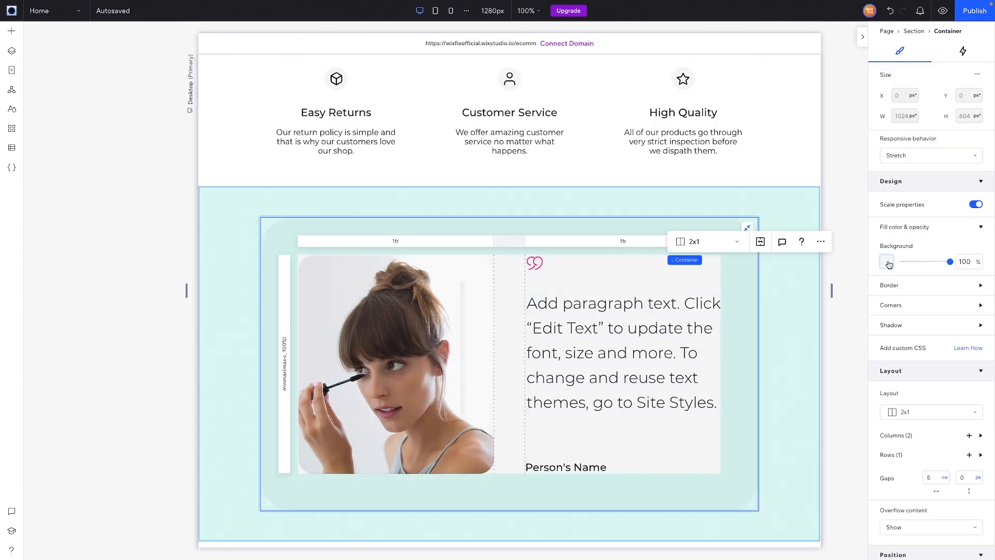
left_click(964, 262)
type("0")
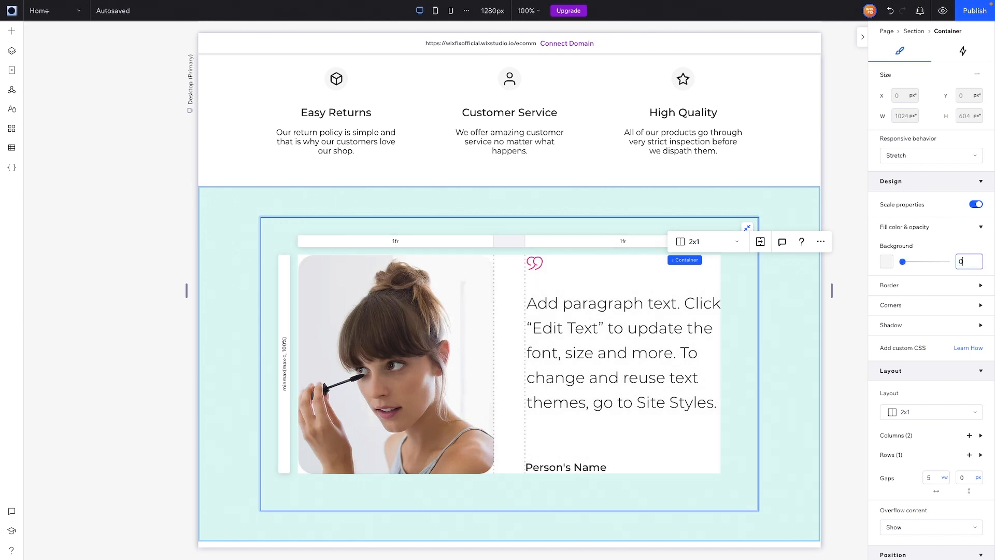
Give the testimonial container a pink border at 100% opacity with a width of 1 px.
left_click(937, 289)
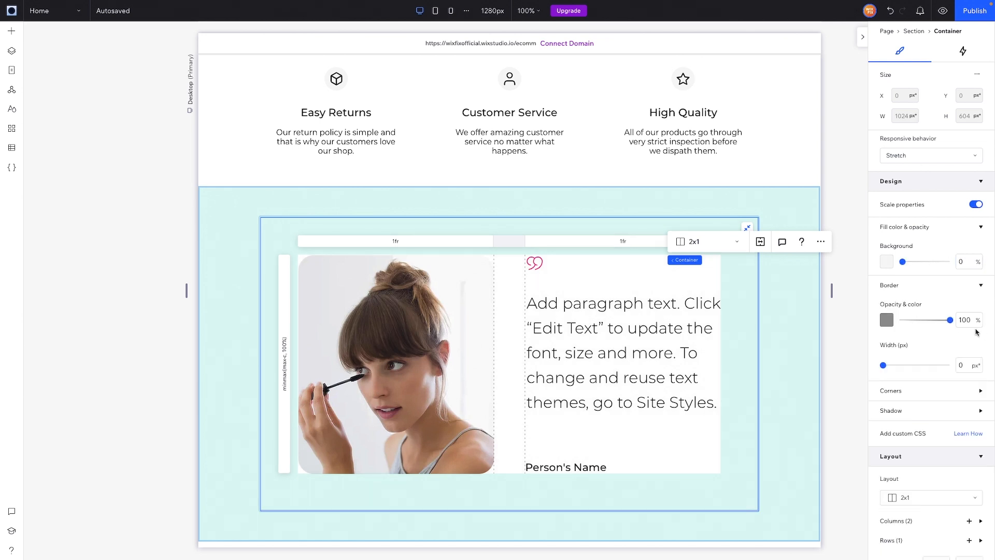
left_click(886, 320)
left_click(938, 393)
left_click(981, 335)
left_click(964, 365)
type("1")
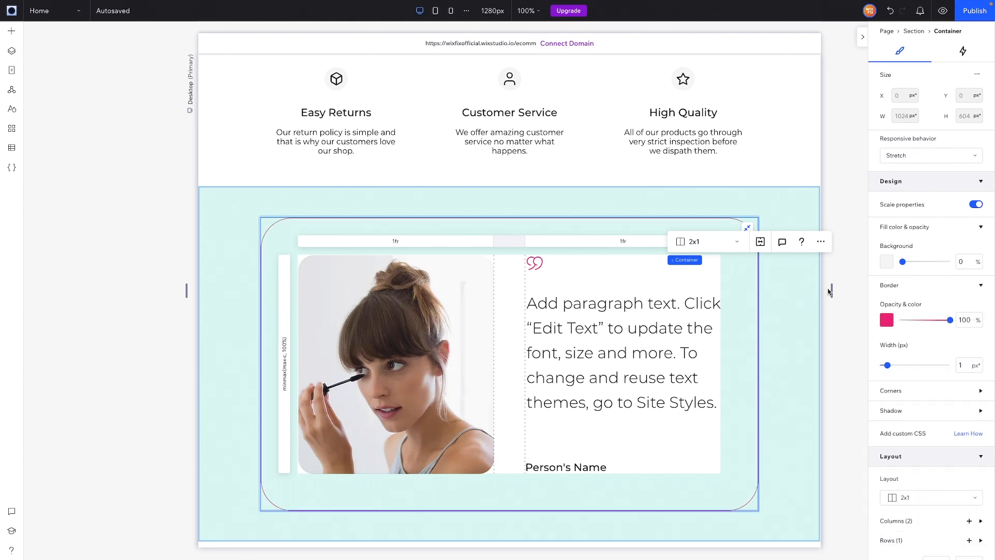
left_click(843, 290)
Examine how the outlined testimonial container looks among the neighbouring sections of the home page.
scroll(844, 292, "down", 8)
scroll(849, 294, "up", 4)
scroll(849, 293, "up", 5)
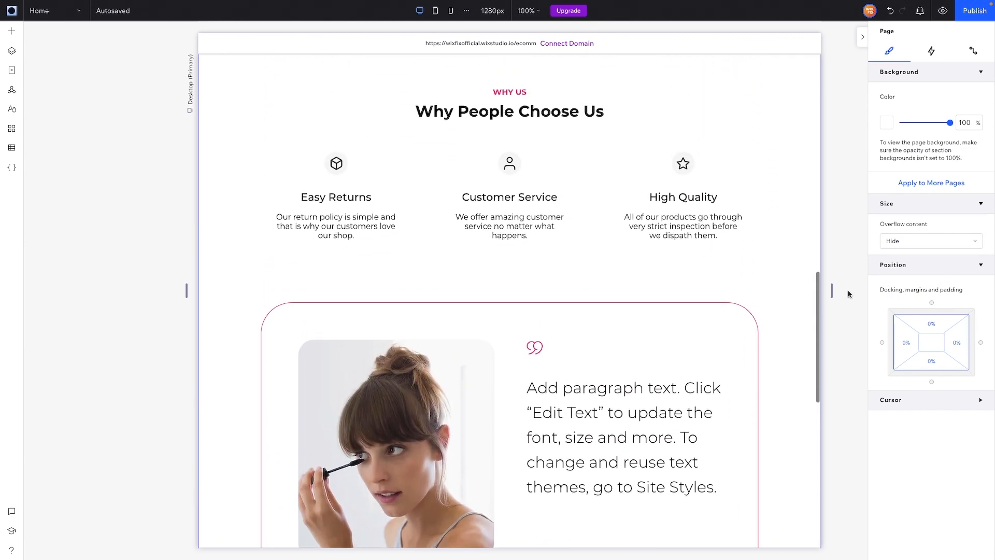
scroll(848, 294, "down", 2)
scroll(848, 294, "up", 11)
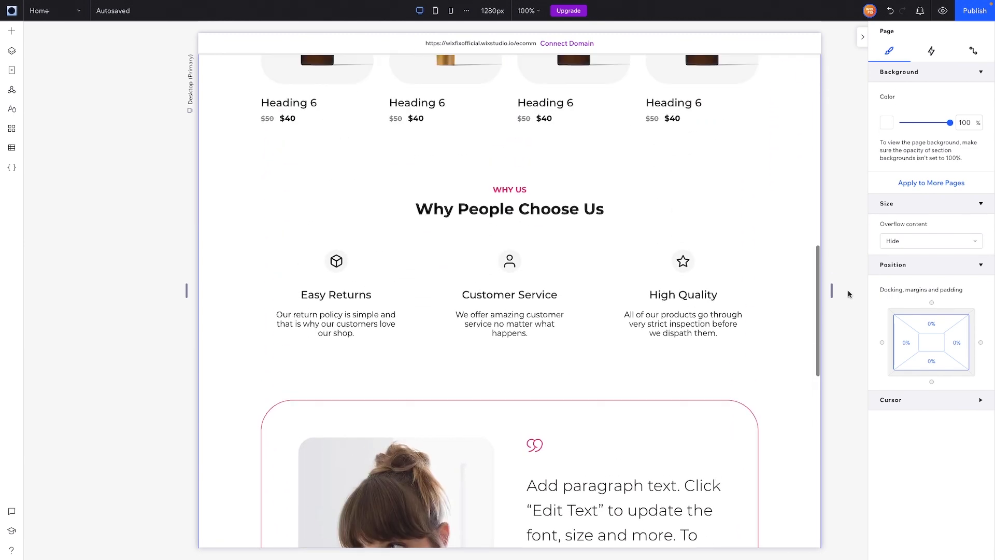
scroll(848, 294, "up", 7)
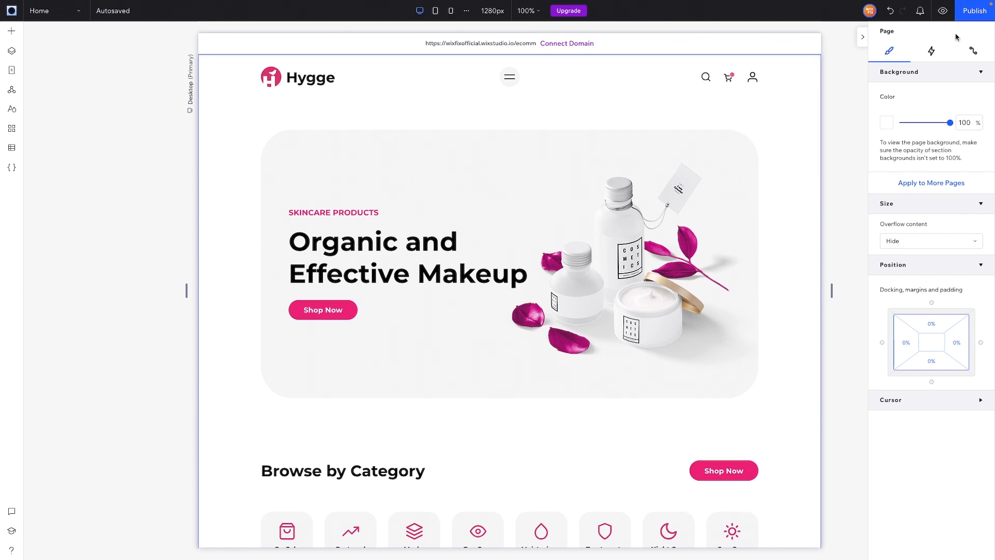
Preview the home page at desktop size and review its sections from the hero through the products, benefits and testimonial.
left_click(943, 11)
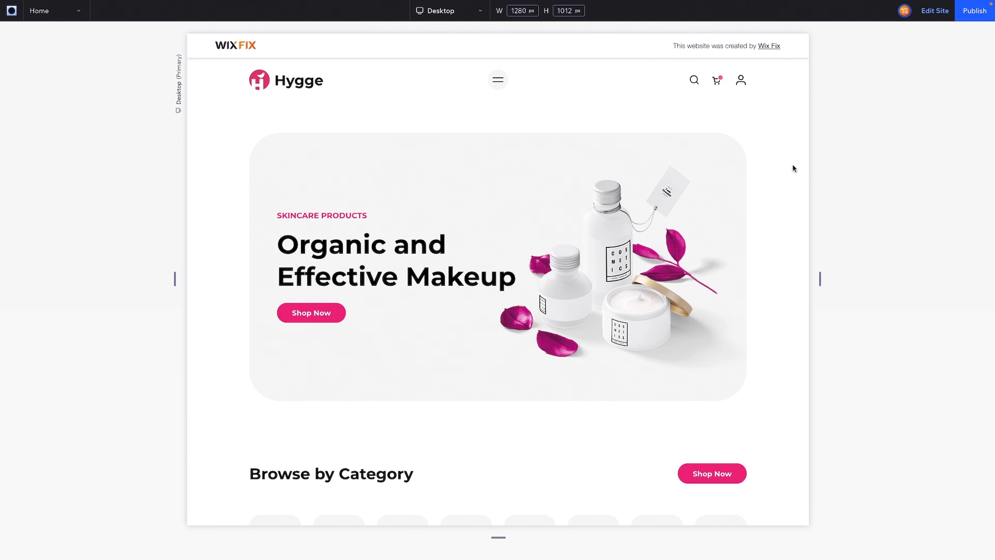
scroll(793, 169, "down", 5)
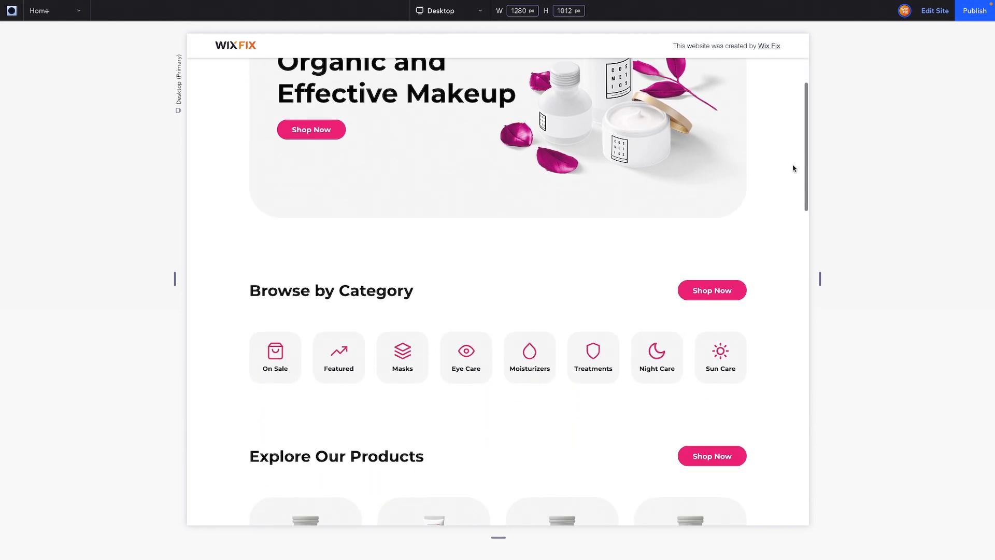
scroll(793, 169, "down", 7)
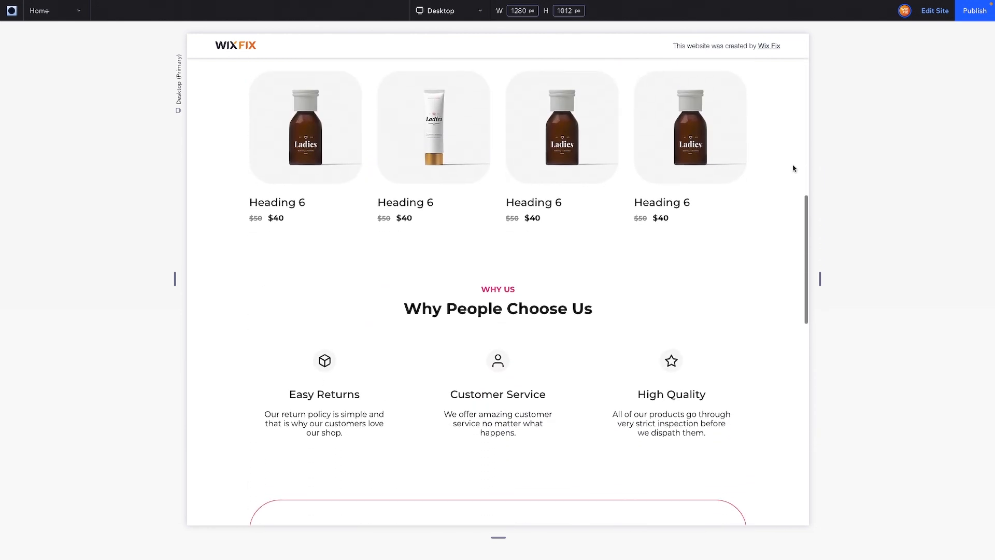
scroll(793, 168, "down", 8)
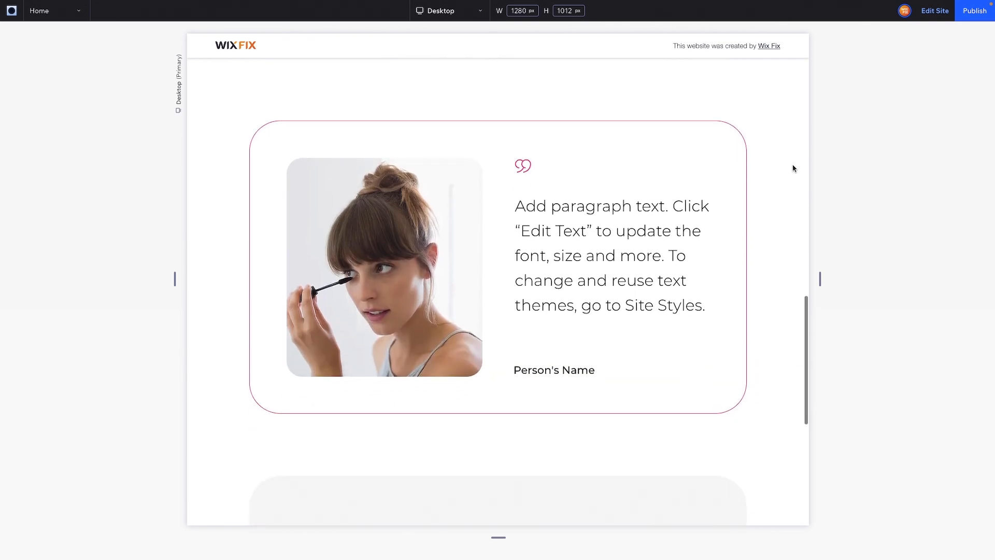
scroll(793, 168, "down", 5)
scroll(793, 169, "up", 7)
scroll(793, 169, "up", 10)
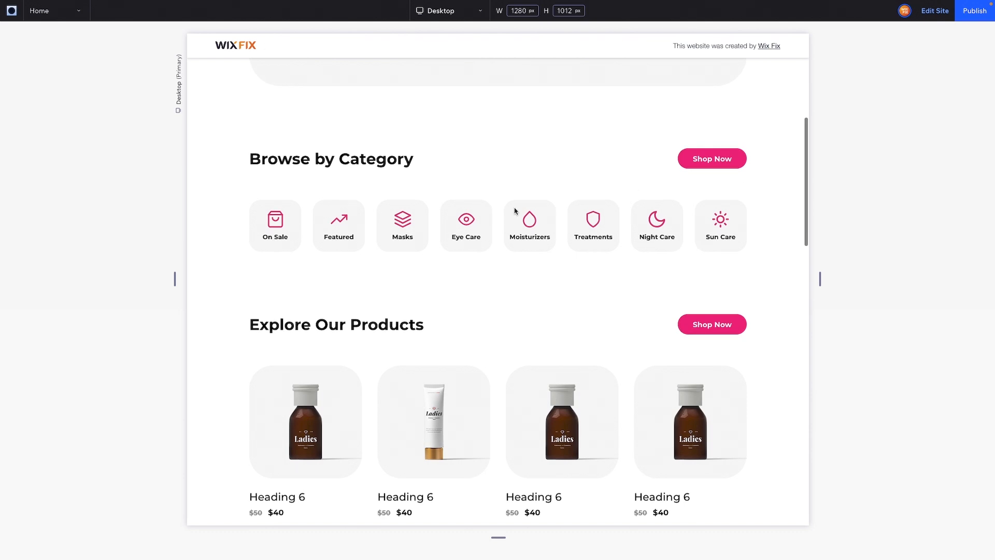
scroll(649, 238, "down", 3)
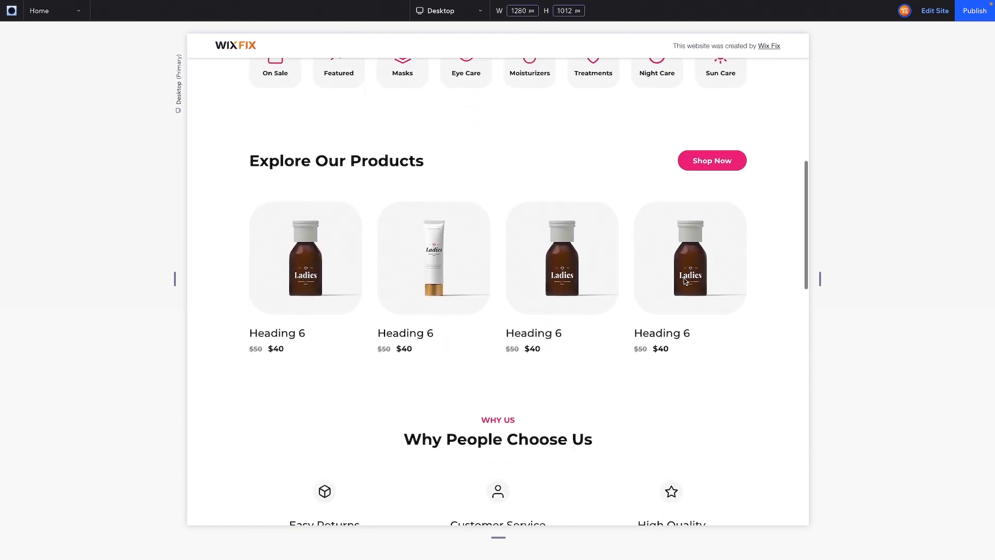
scroll(684, 280, "up", 9)
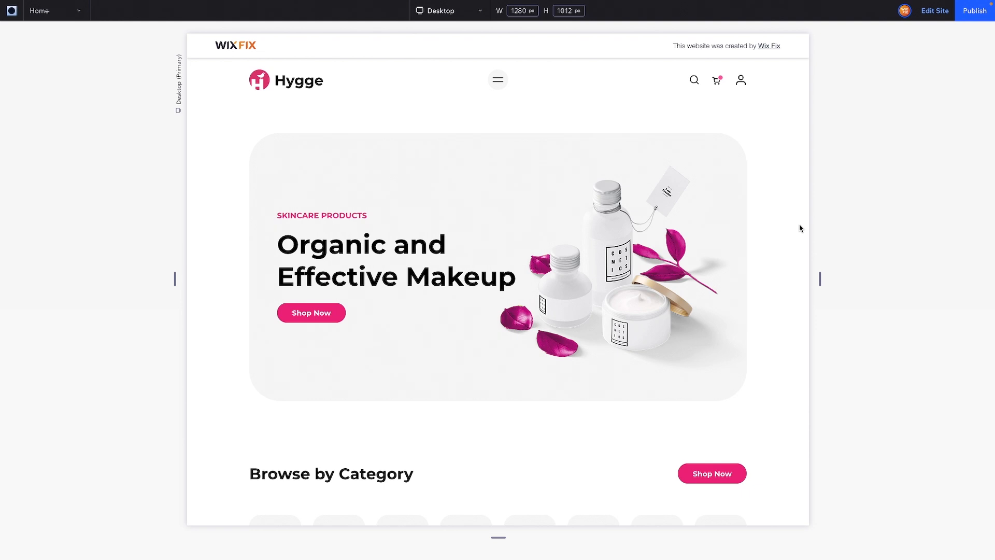
scroll(800, 228, "down", 8)
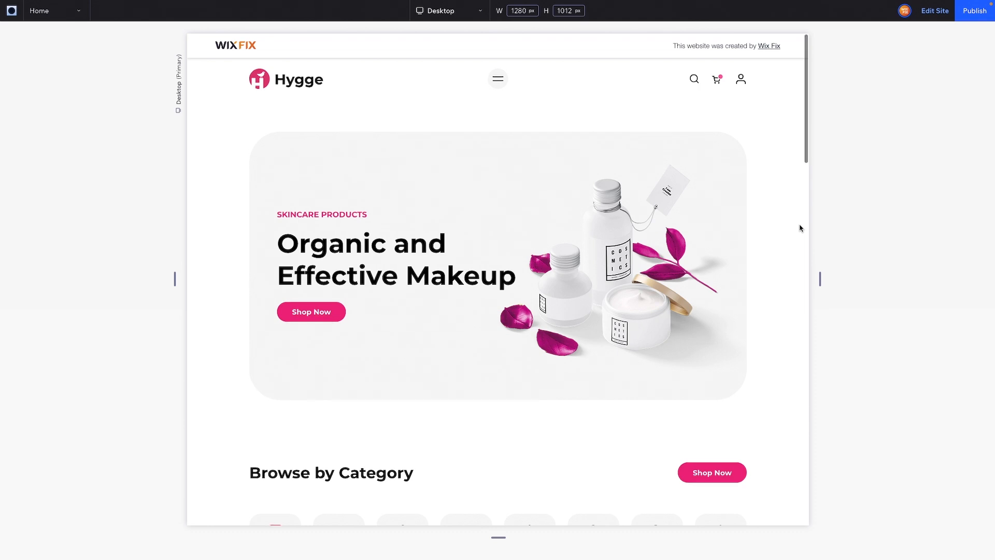
scroll(801, 228, "down", 2)
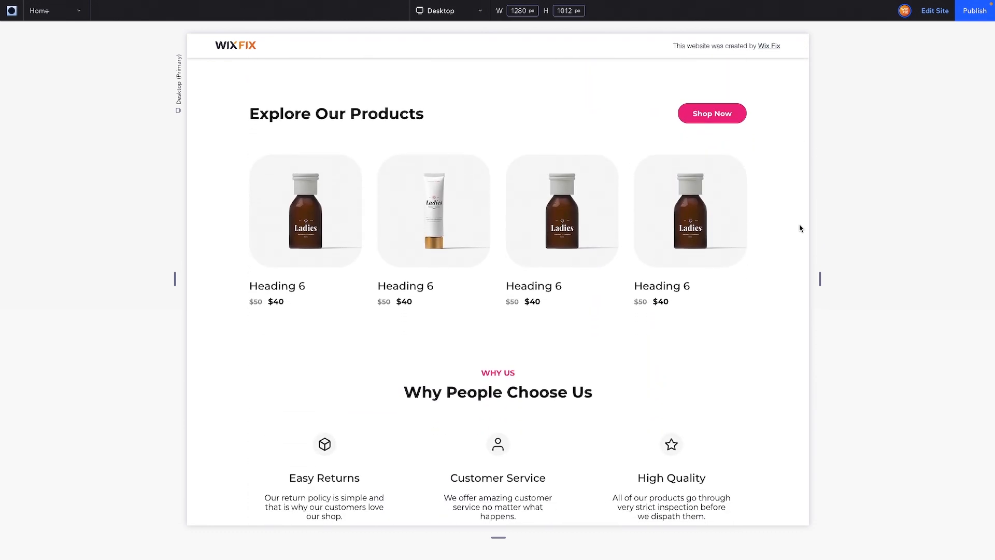
scroll(800, 228, "up", 6)
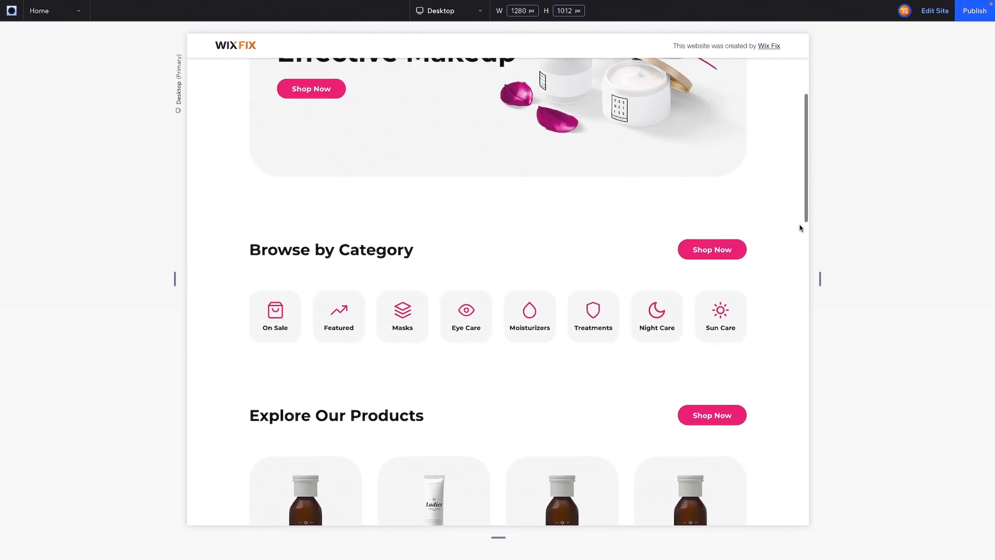
scroll(770, 312, "up", 4)
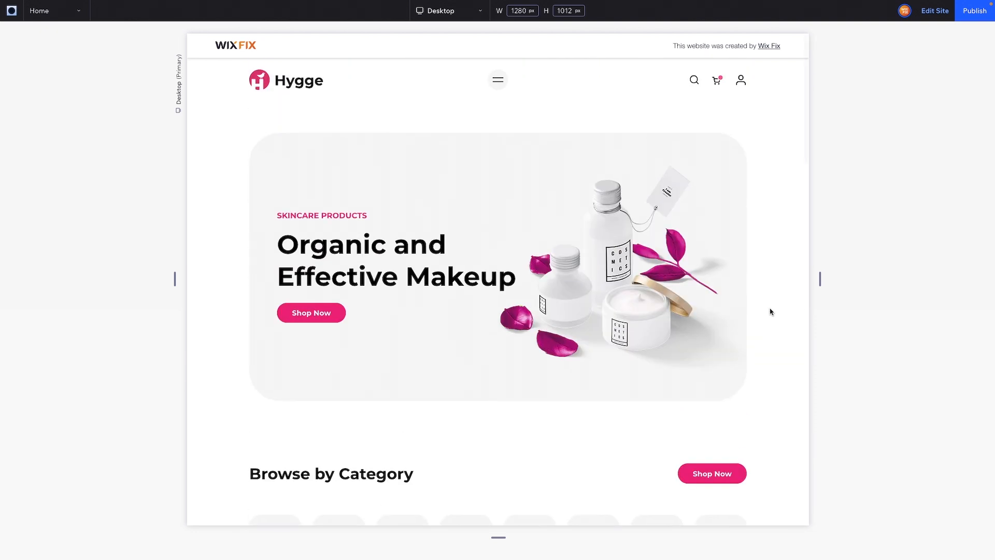